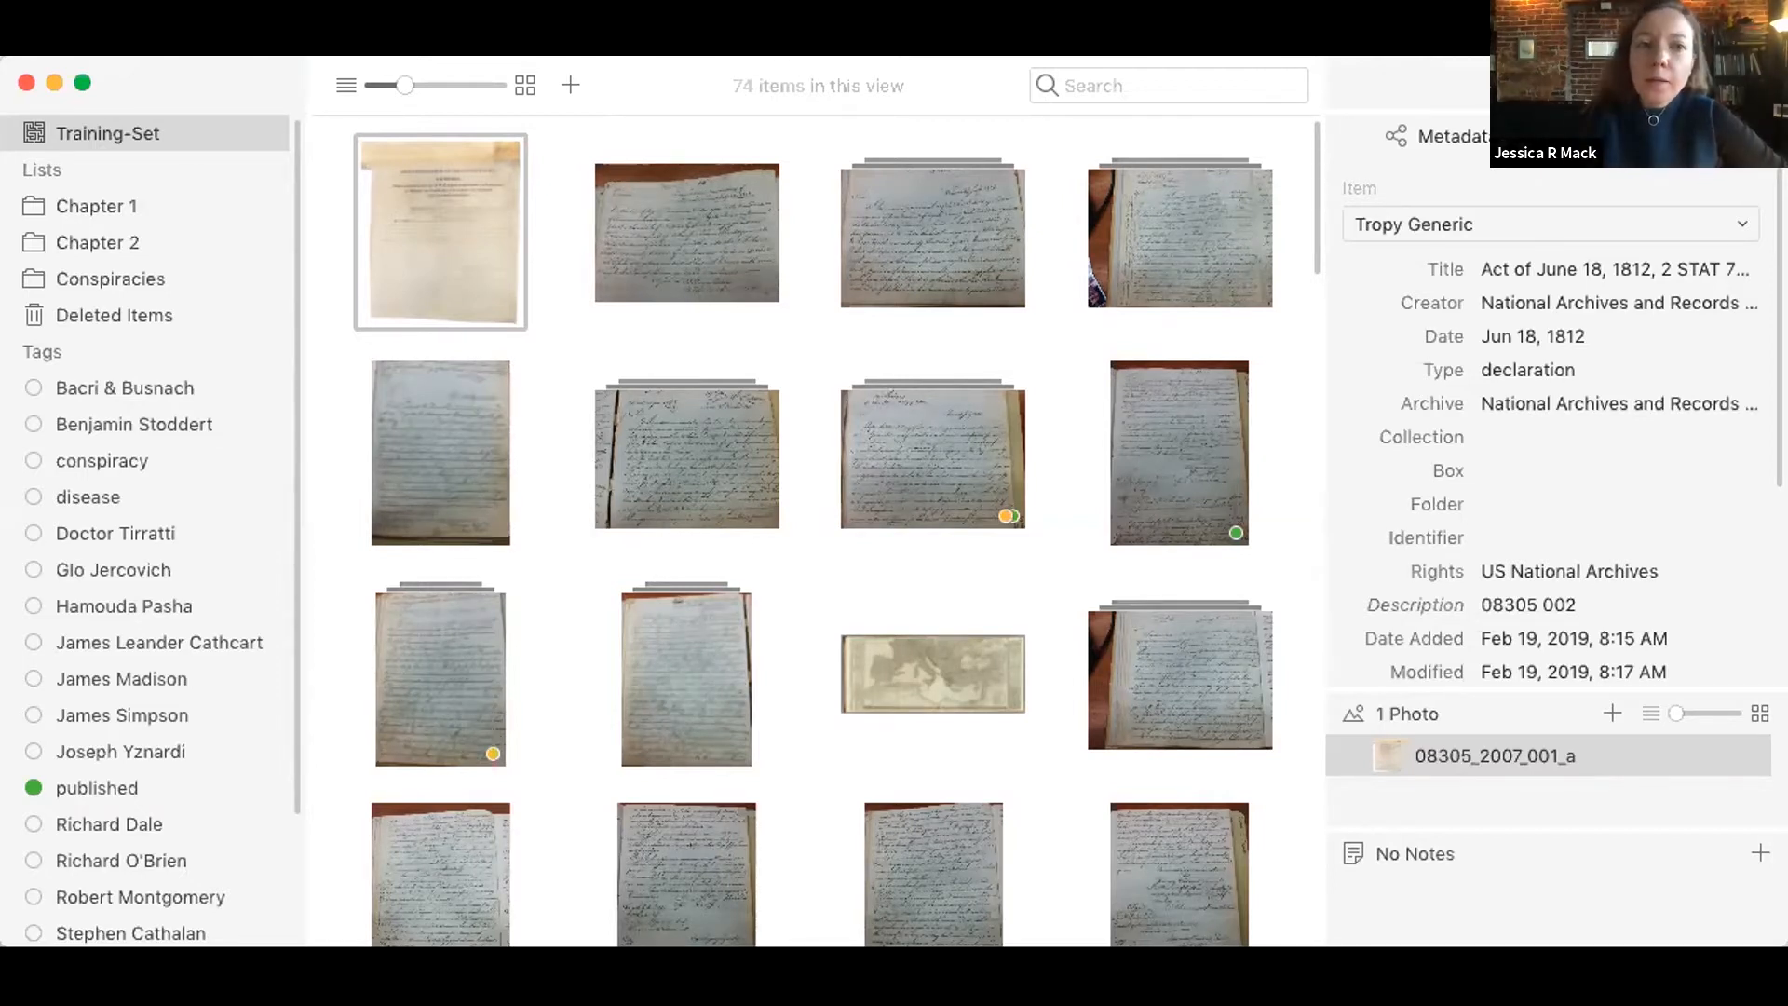
# Step: Compare the project's items as a detailed list and as a thumbnail grid
pyautogui.click(996, 115)
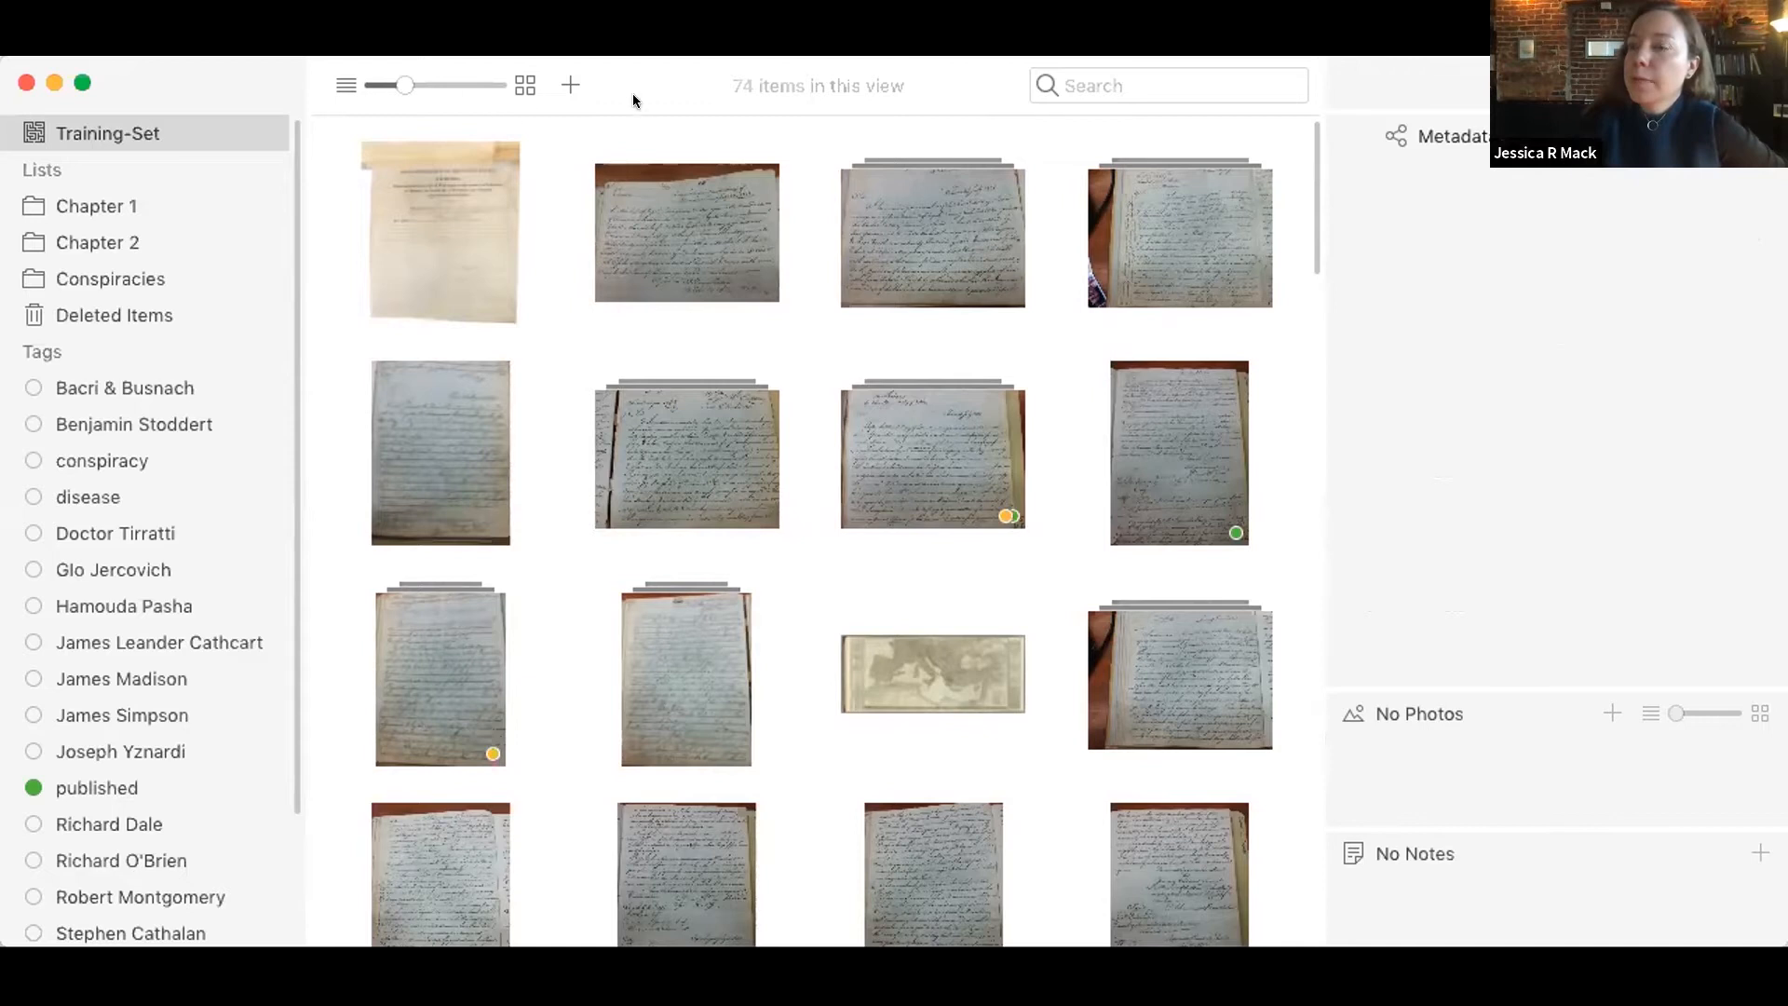
pyautogui.moveTo(395, 80); pyautogui.dragTo(346, 76)
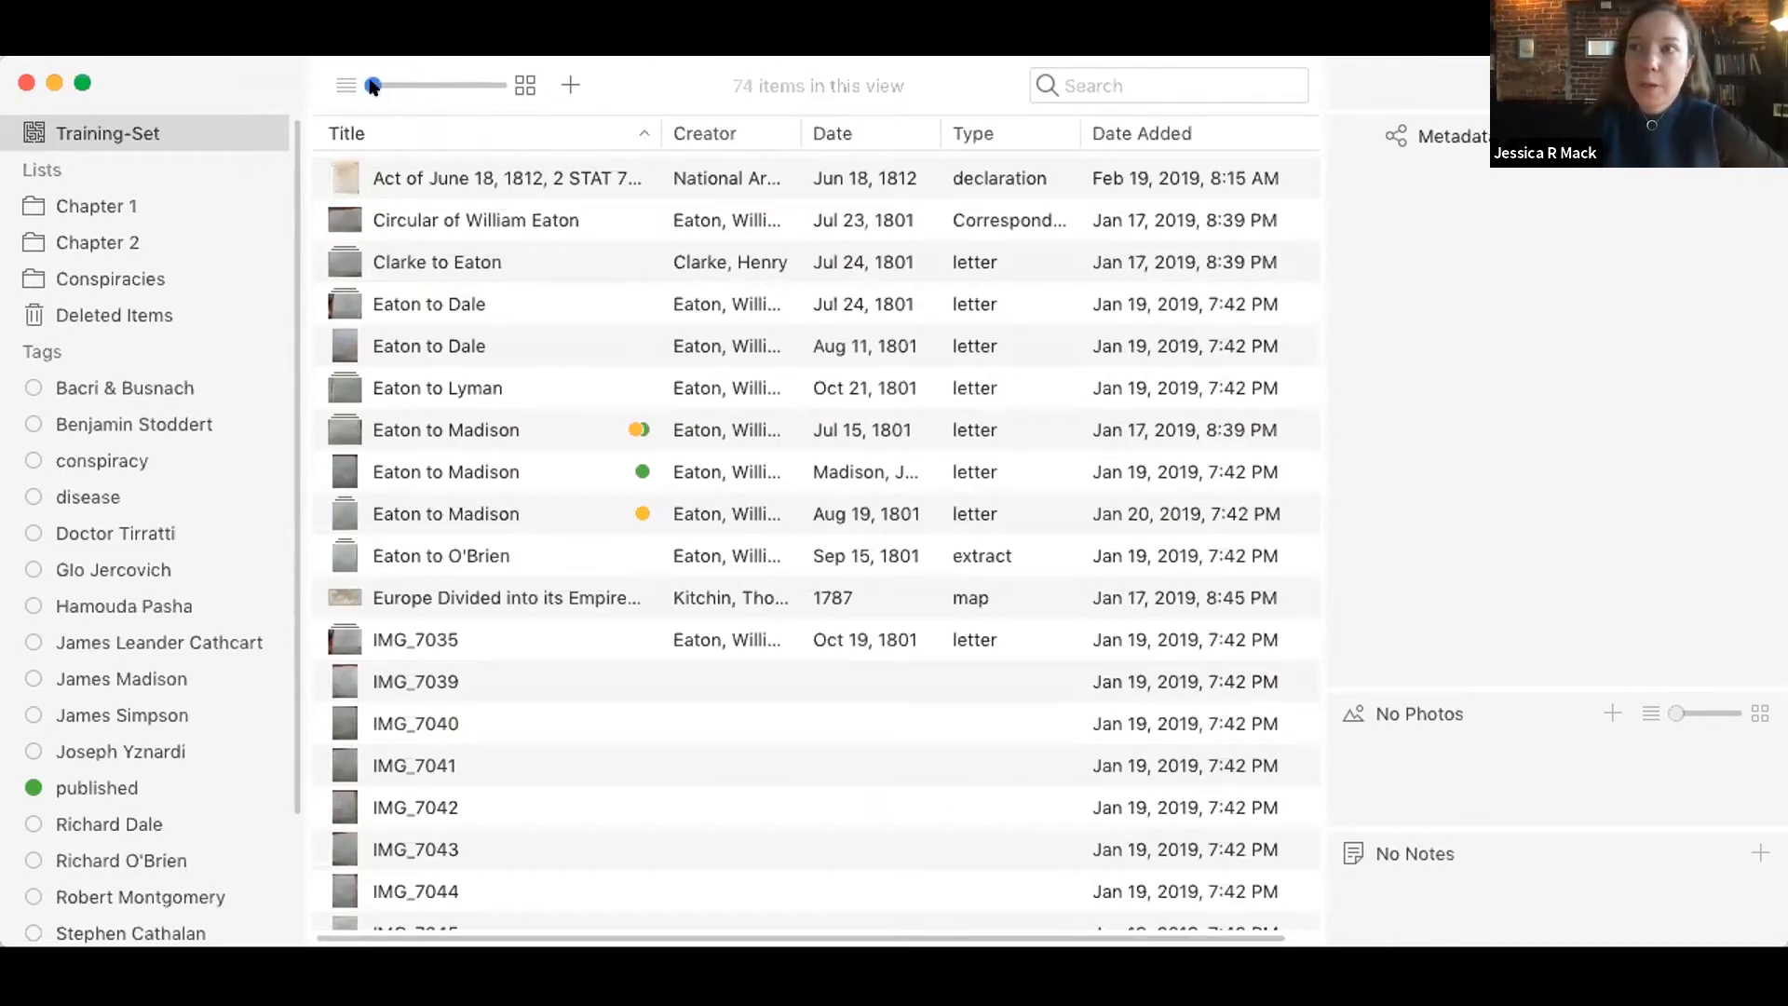
pyautogui.moveTo(372, 87)
pyautogui.mouseDown()
pyautogui.moveTo(445, 88)
pyautogui.moveTo(398, 87)
pyautogui.mouseUp()
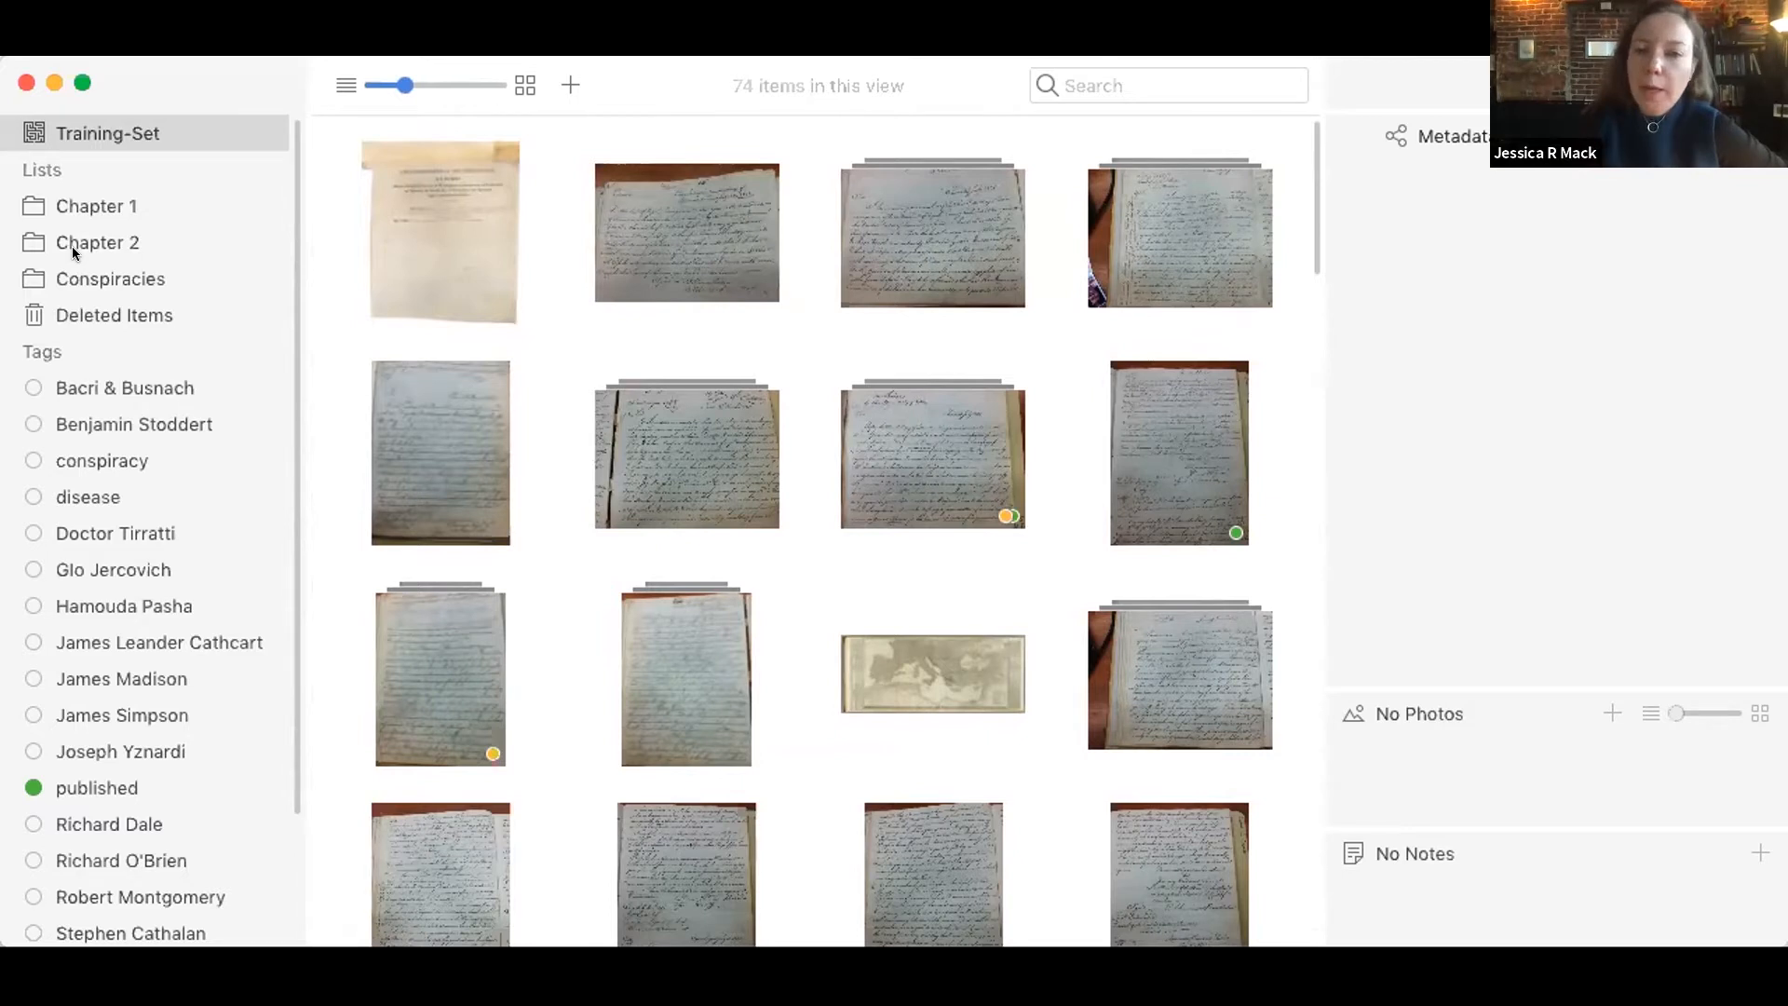
# Step: View the contents of the Chapter 2, Chapter 1 and Conspiracies lists, and return to the full Training-Set project
pyautogui.click(125, 197)
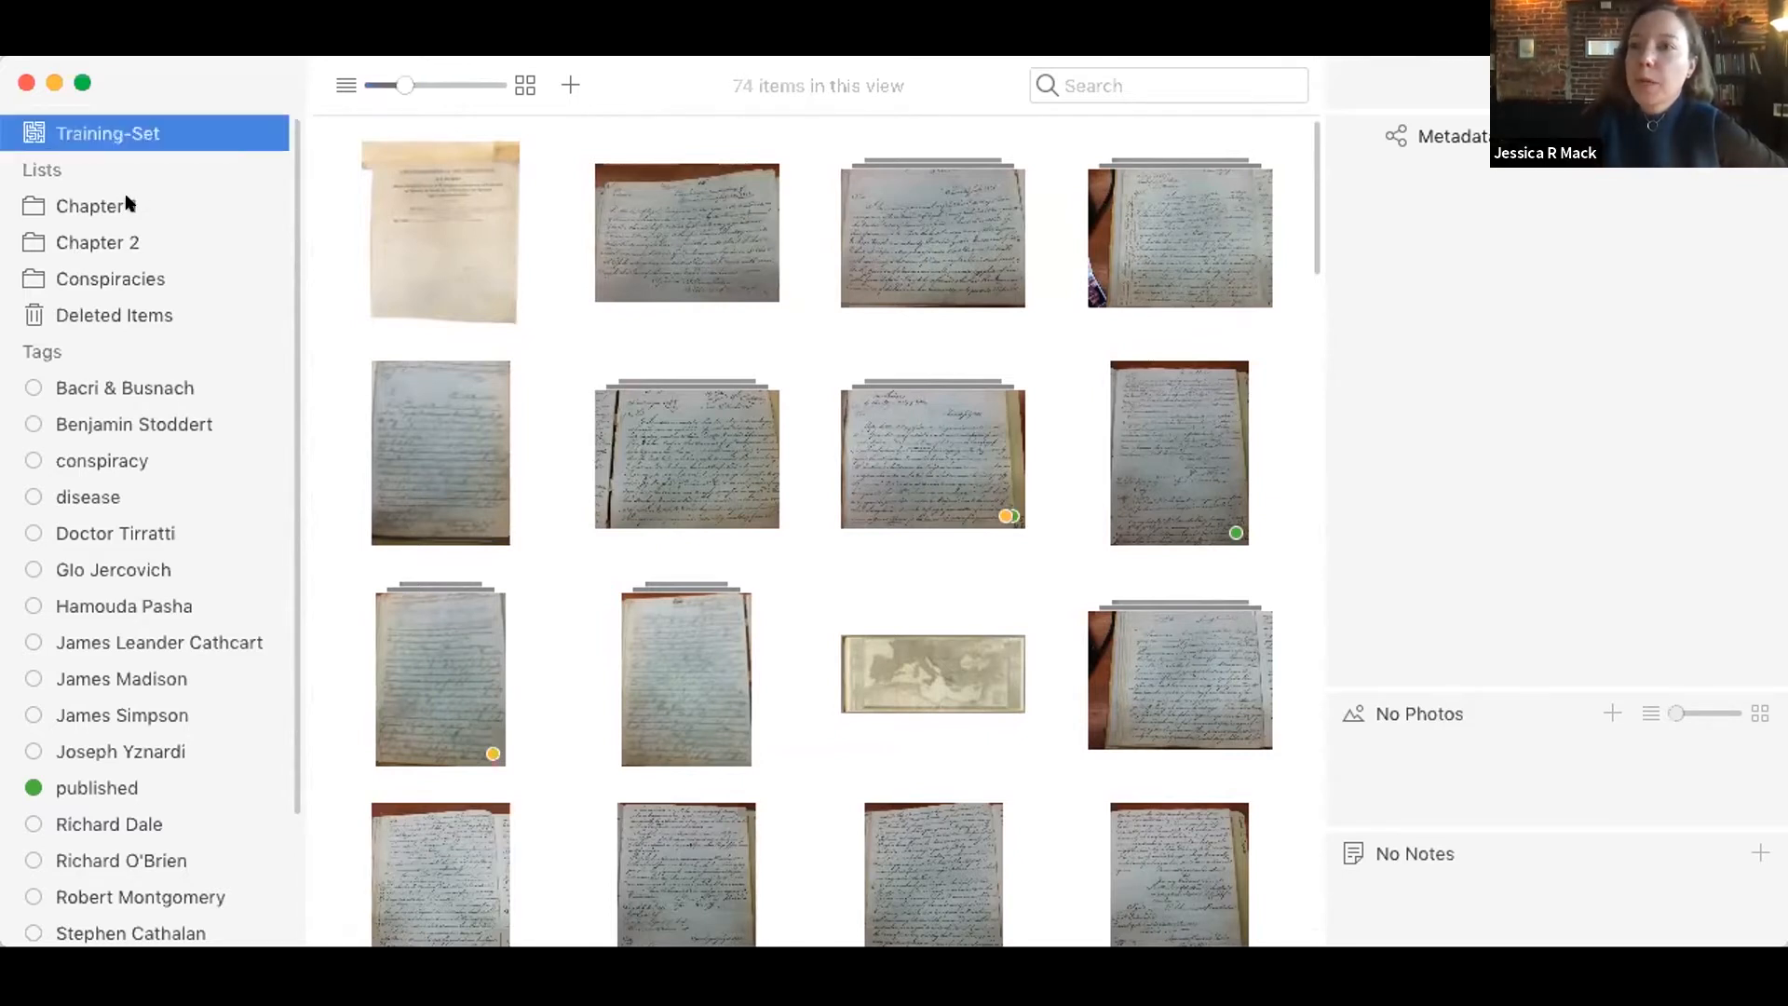
pyautogui.click(128, 203)
pyautogui.press('Down')
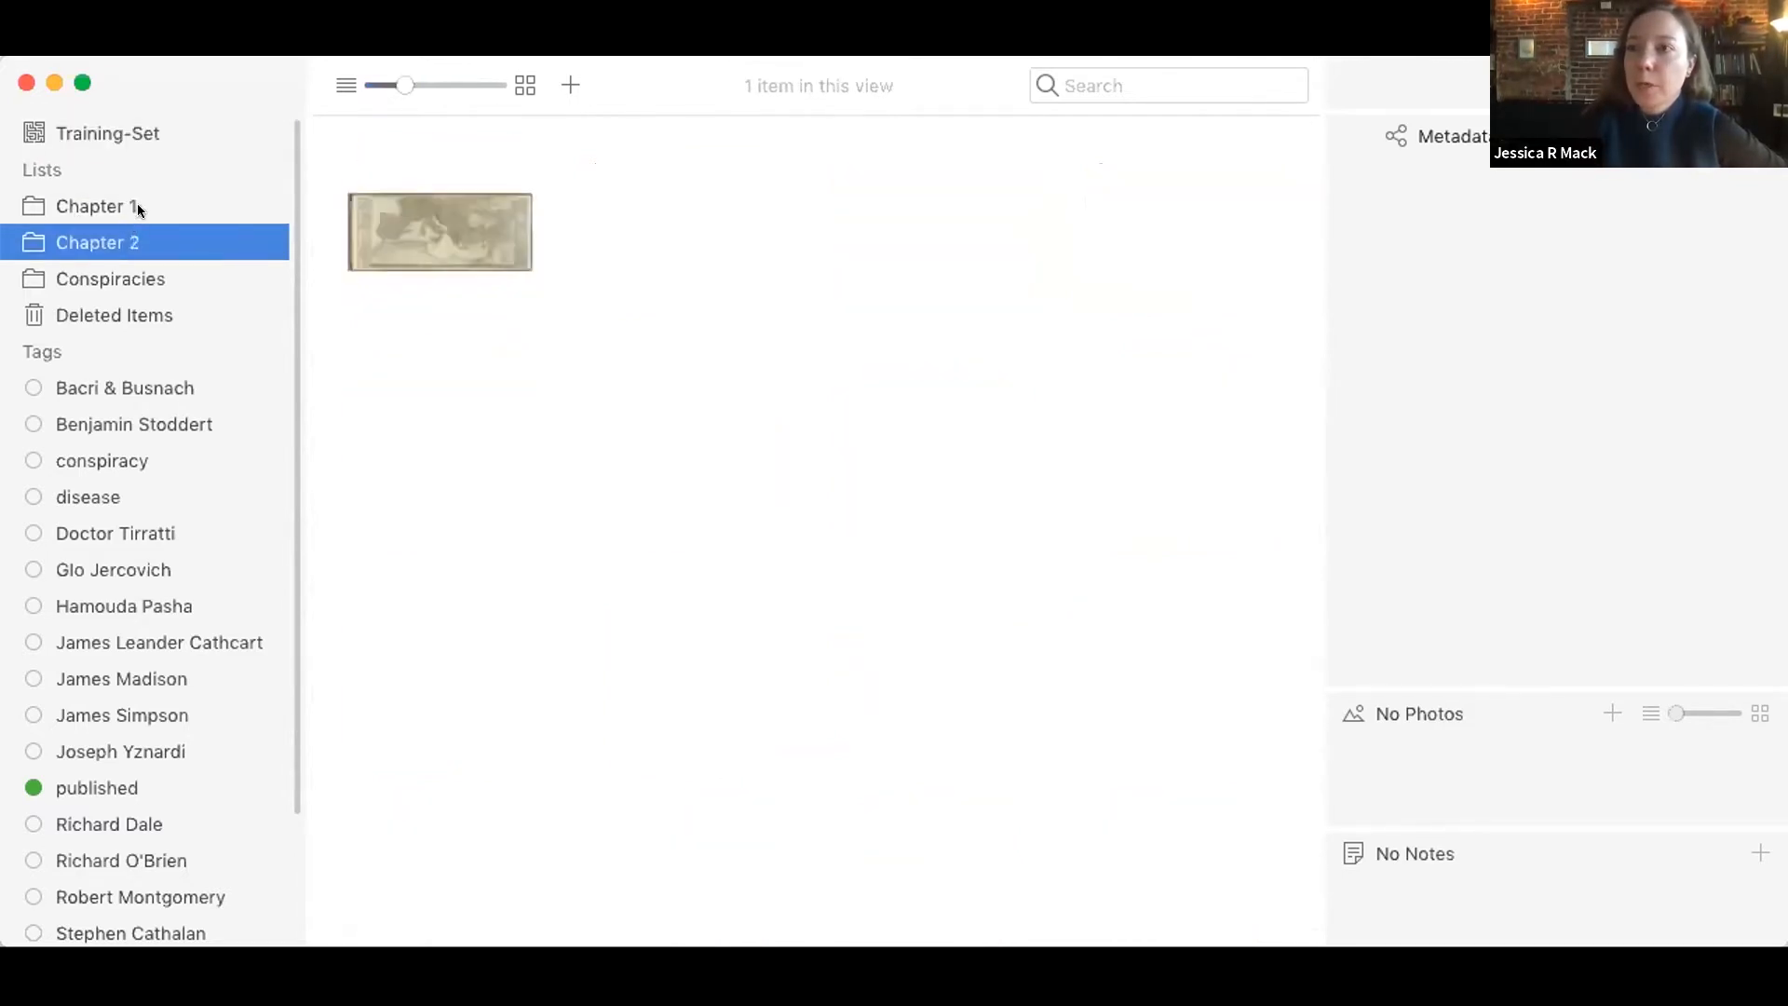
pyautogui.click(137, 201)
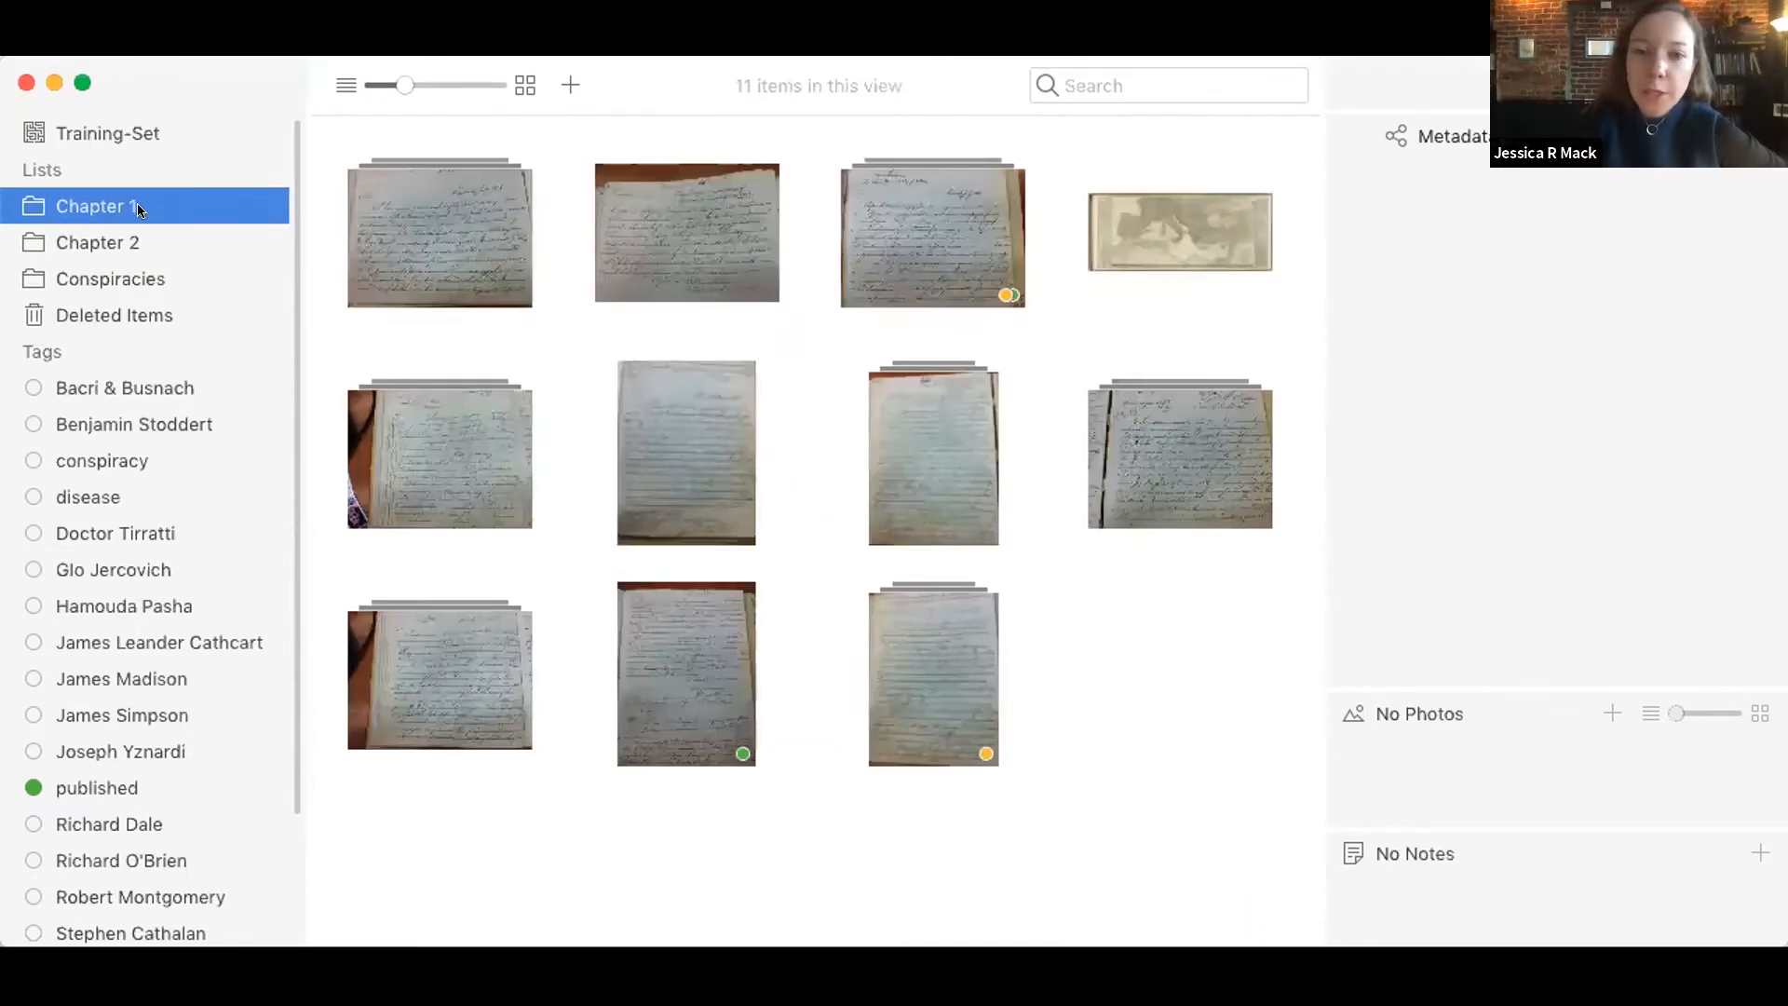
pyautogui.click(122, 271)
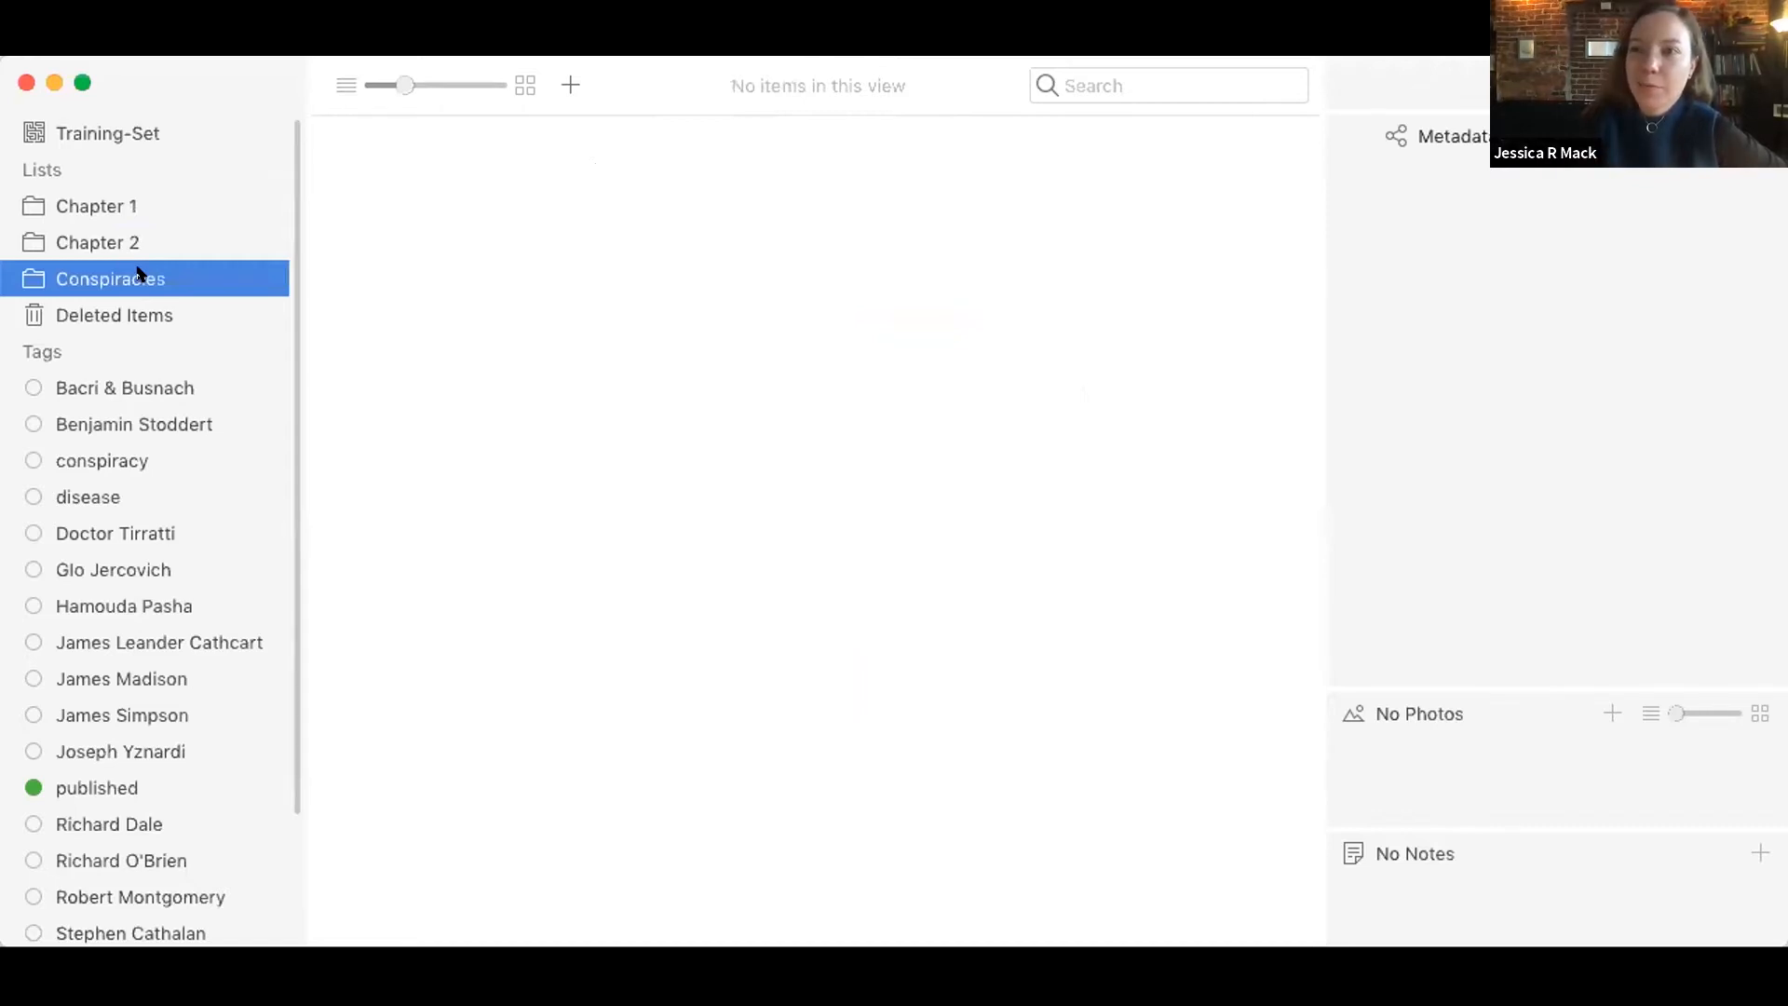
pyautogui.click(124, 204)
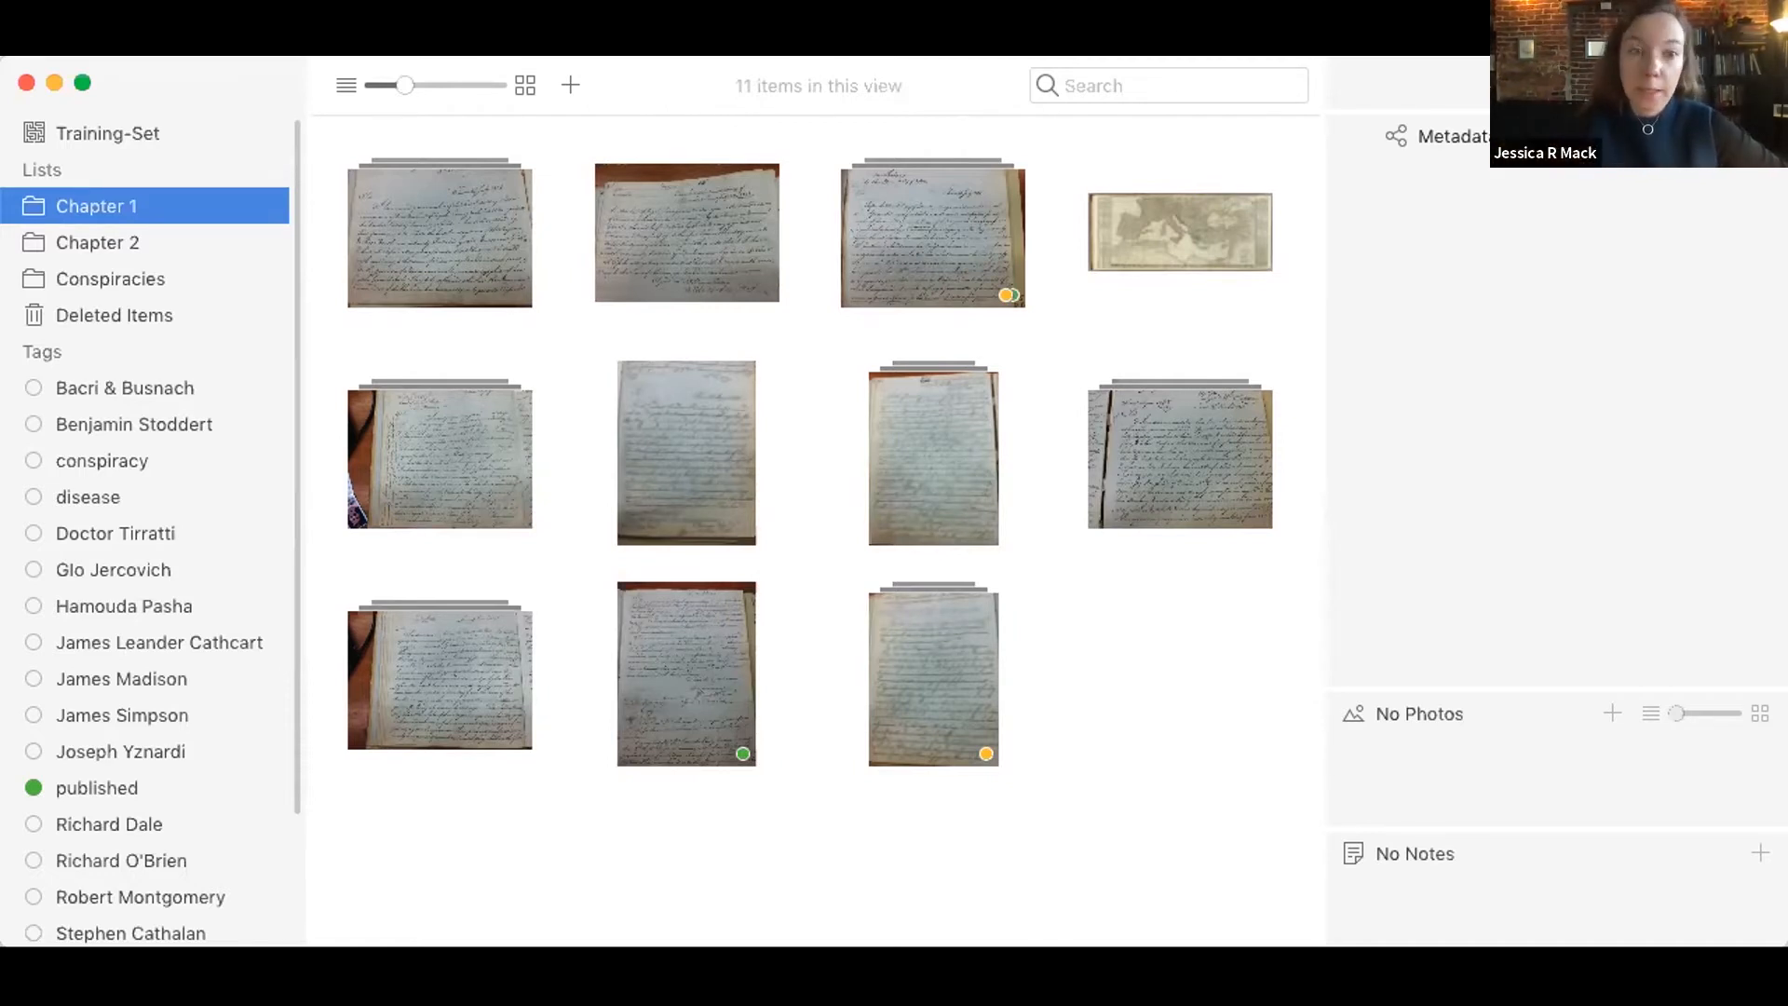
pyautogui.click(144, 121)
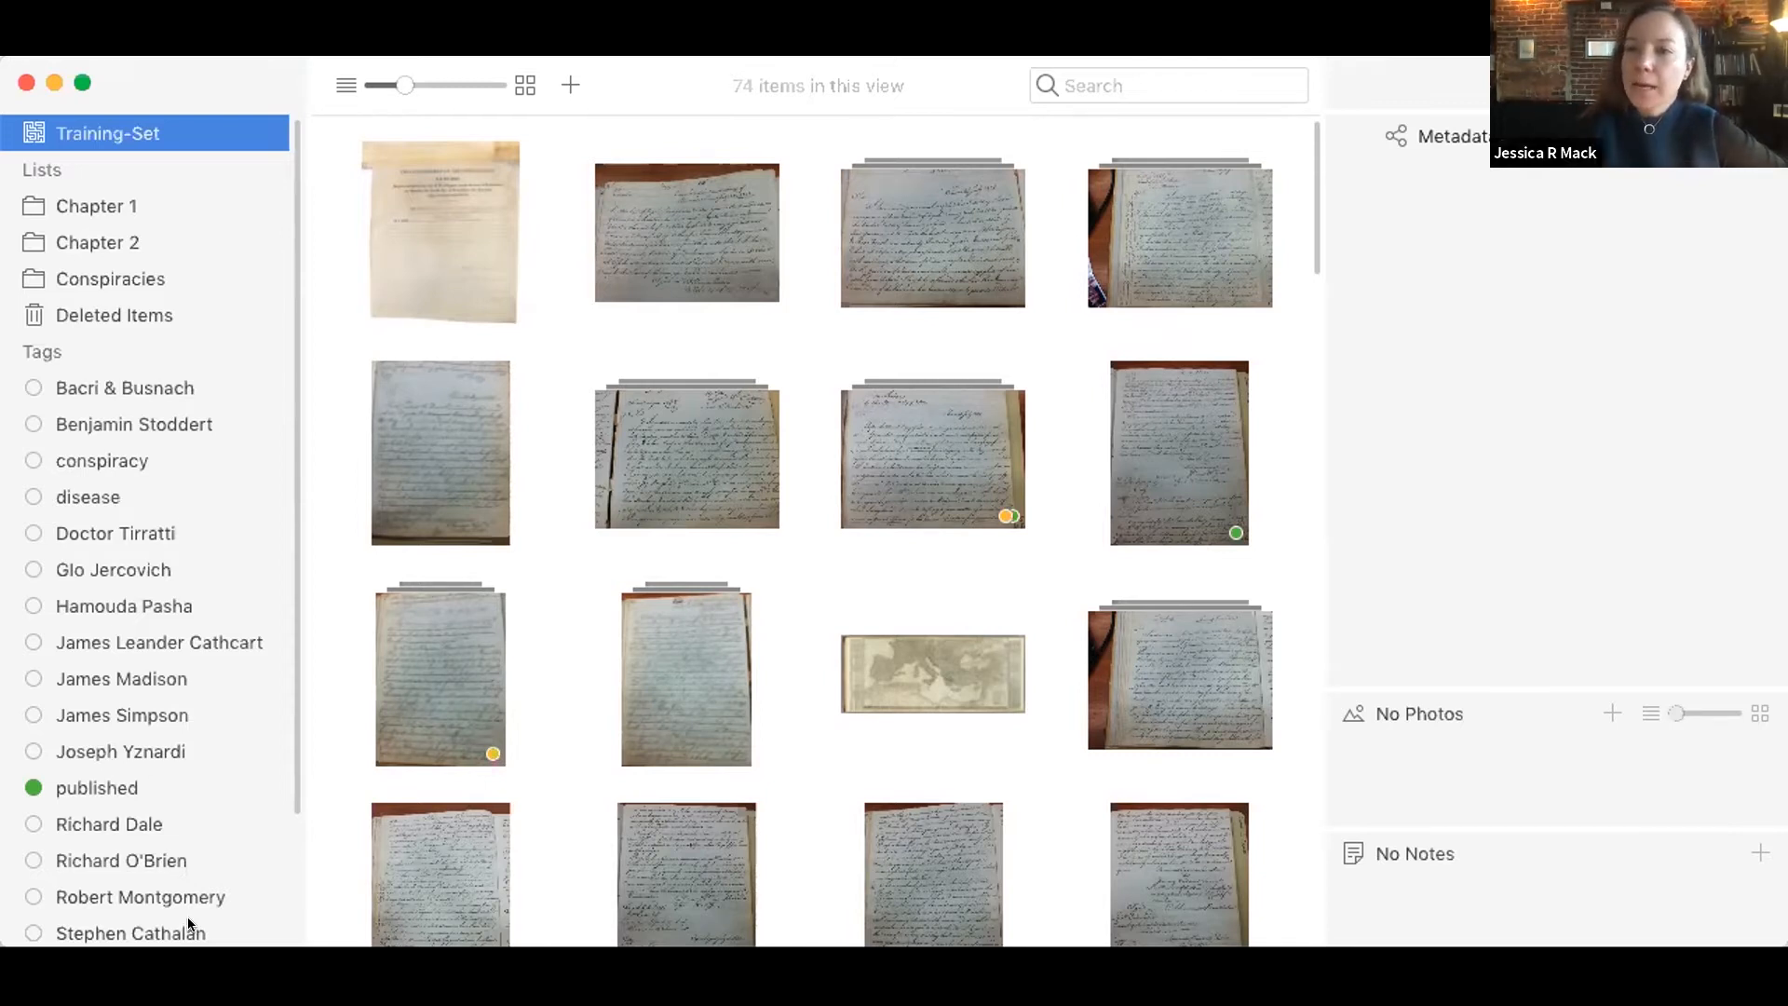
# Step: Look through the project's tags and the metadata of the Act of June 18, 1812 item
pyautogui.scroll(-1, 193, 831)
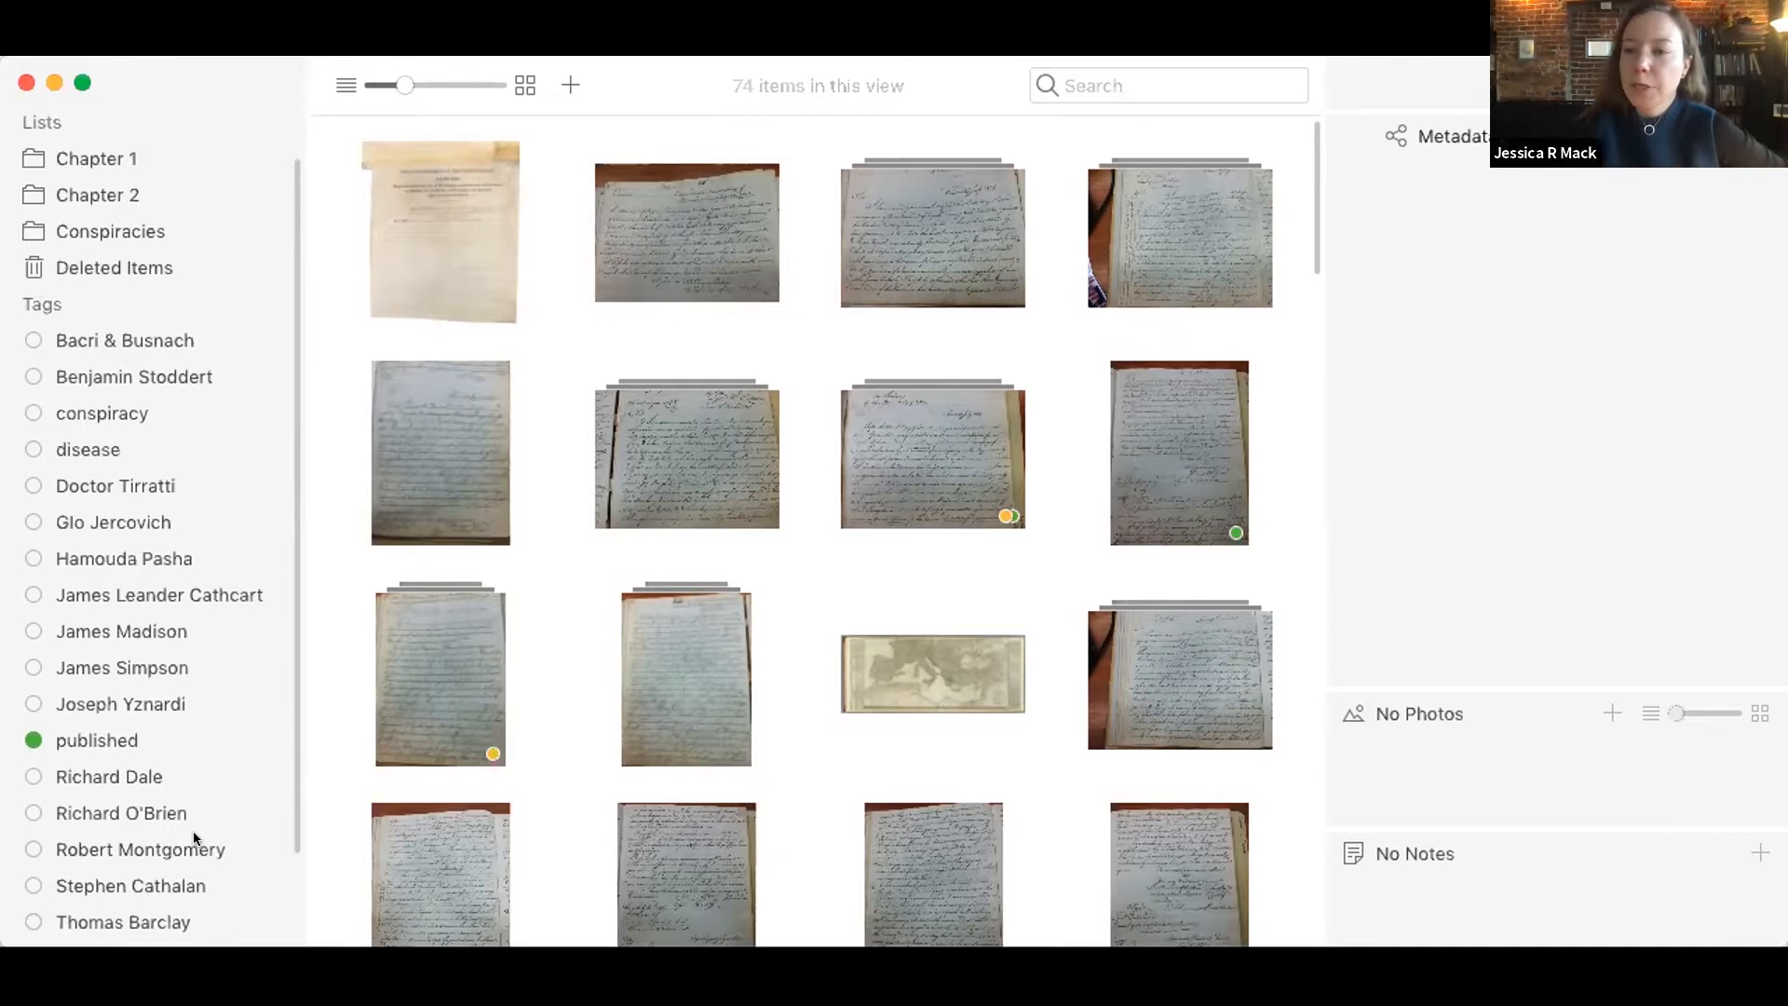
pyautogui.scroll(1, 192, 830)
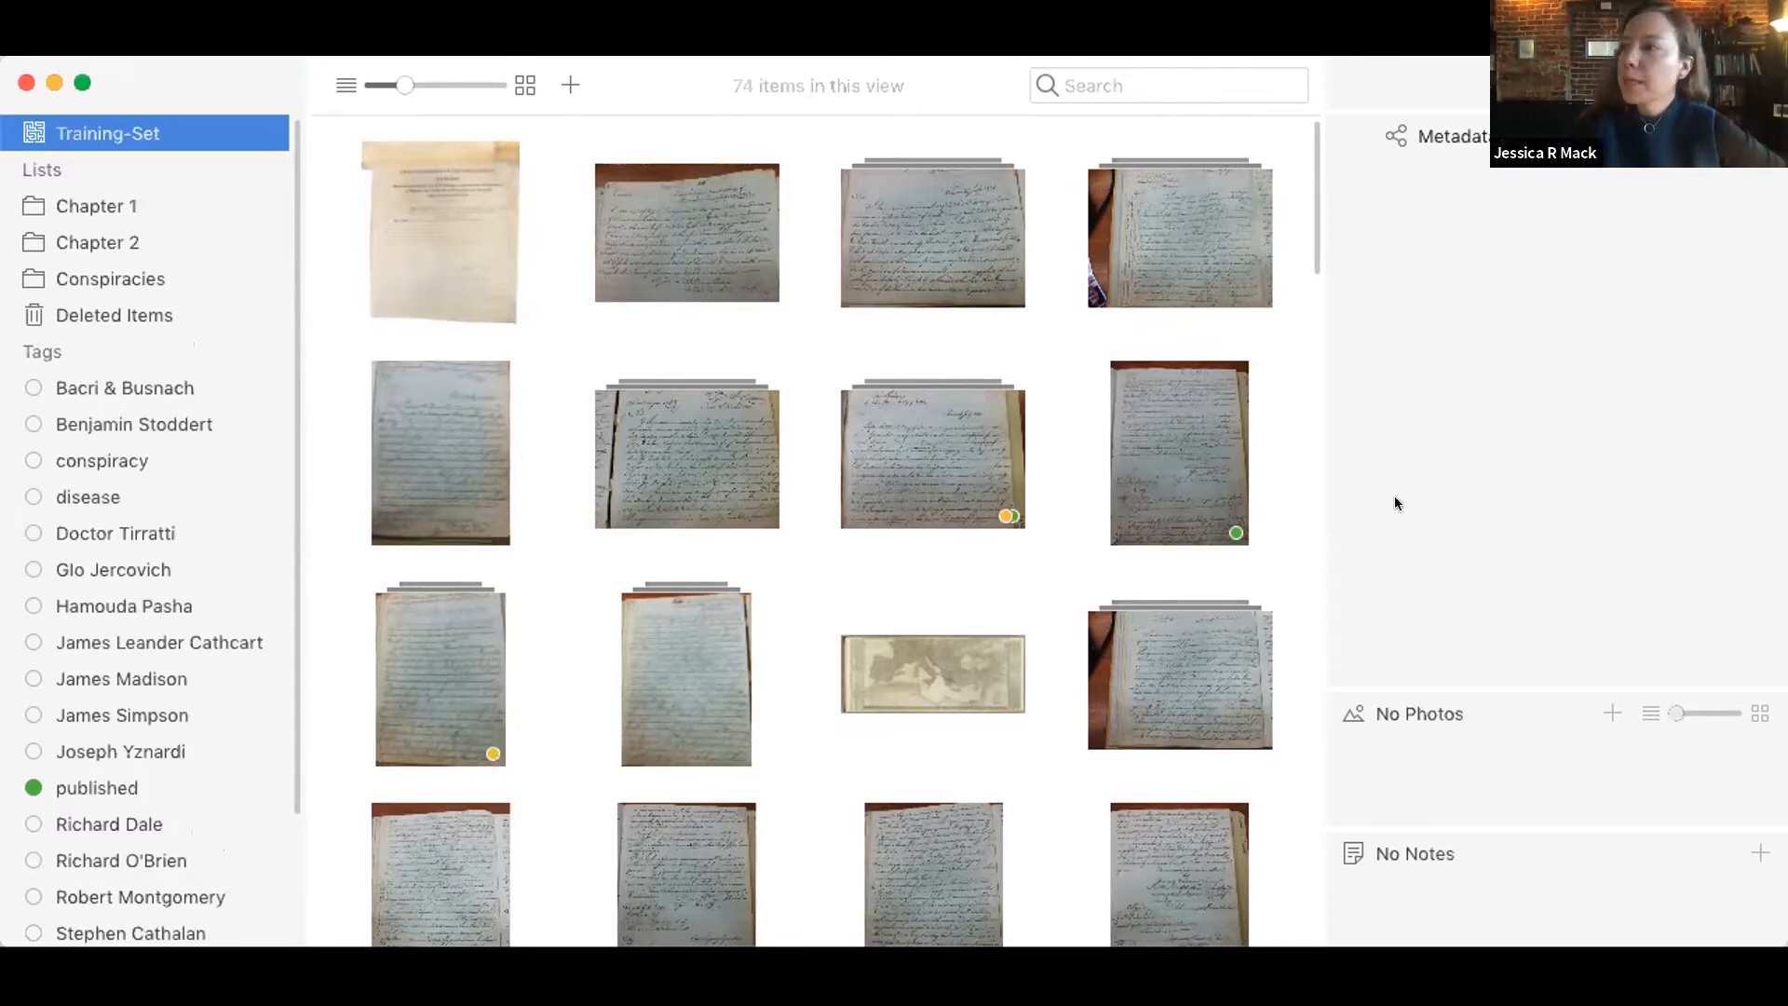
pyautogui.click(460, 181)
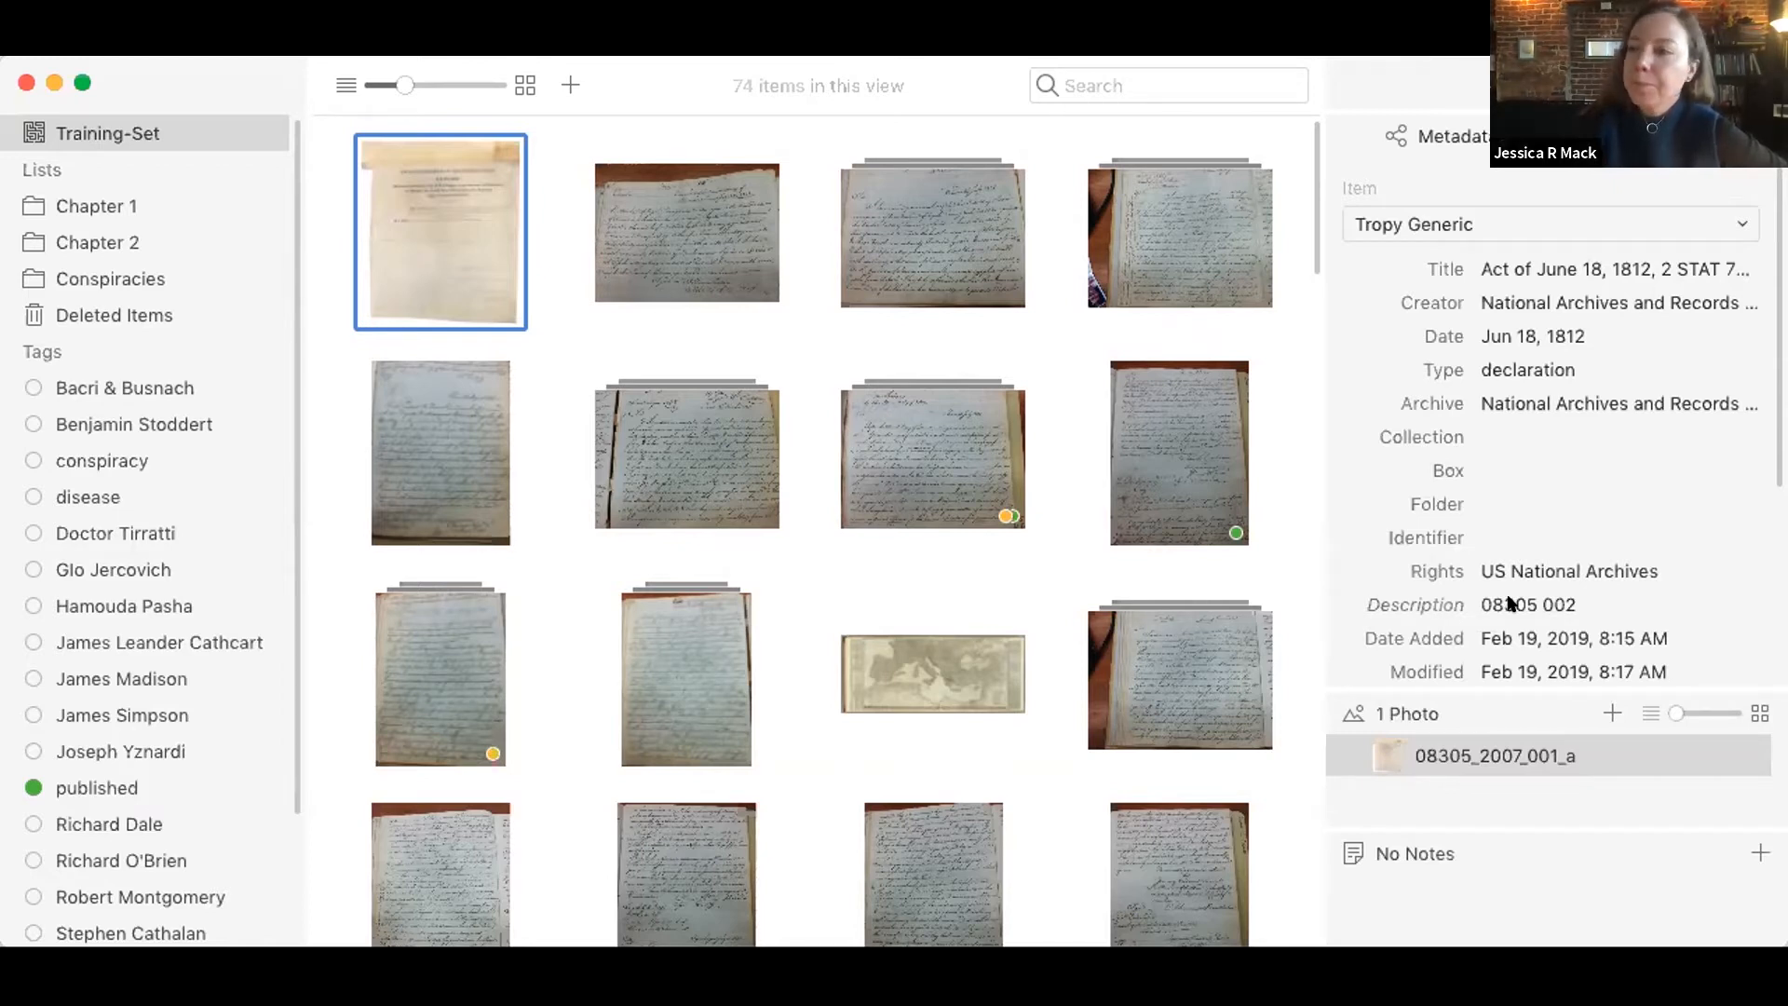
pyautogui.scroll(-1, 1510, 603)
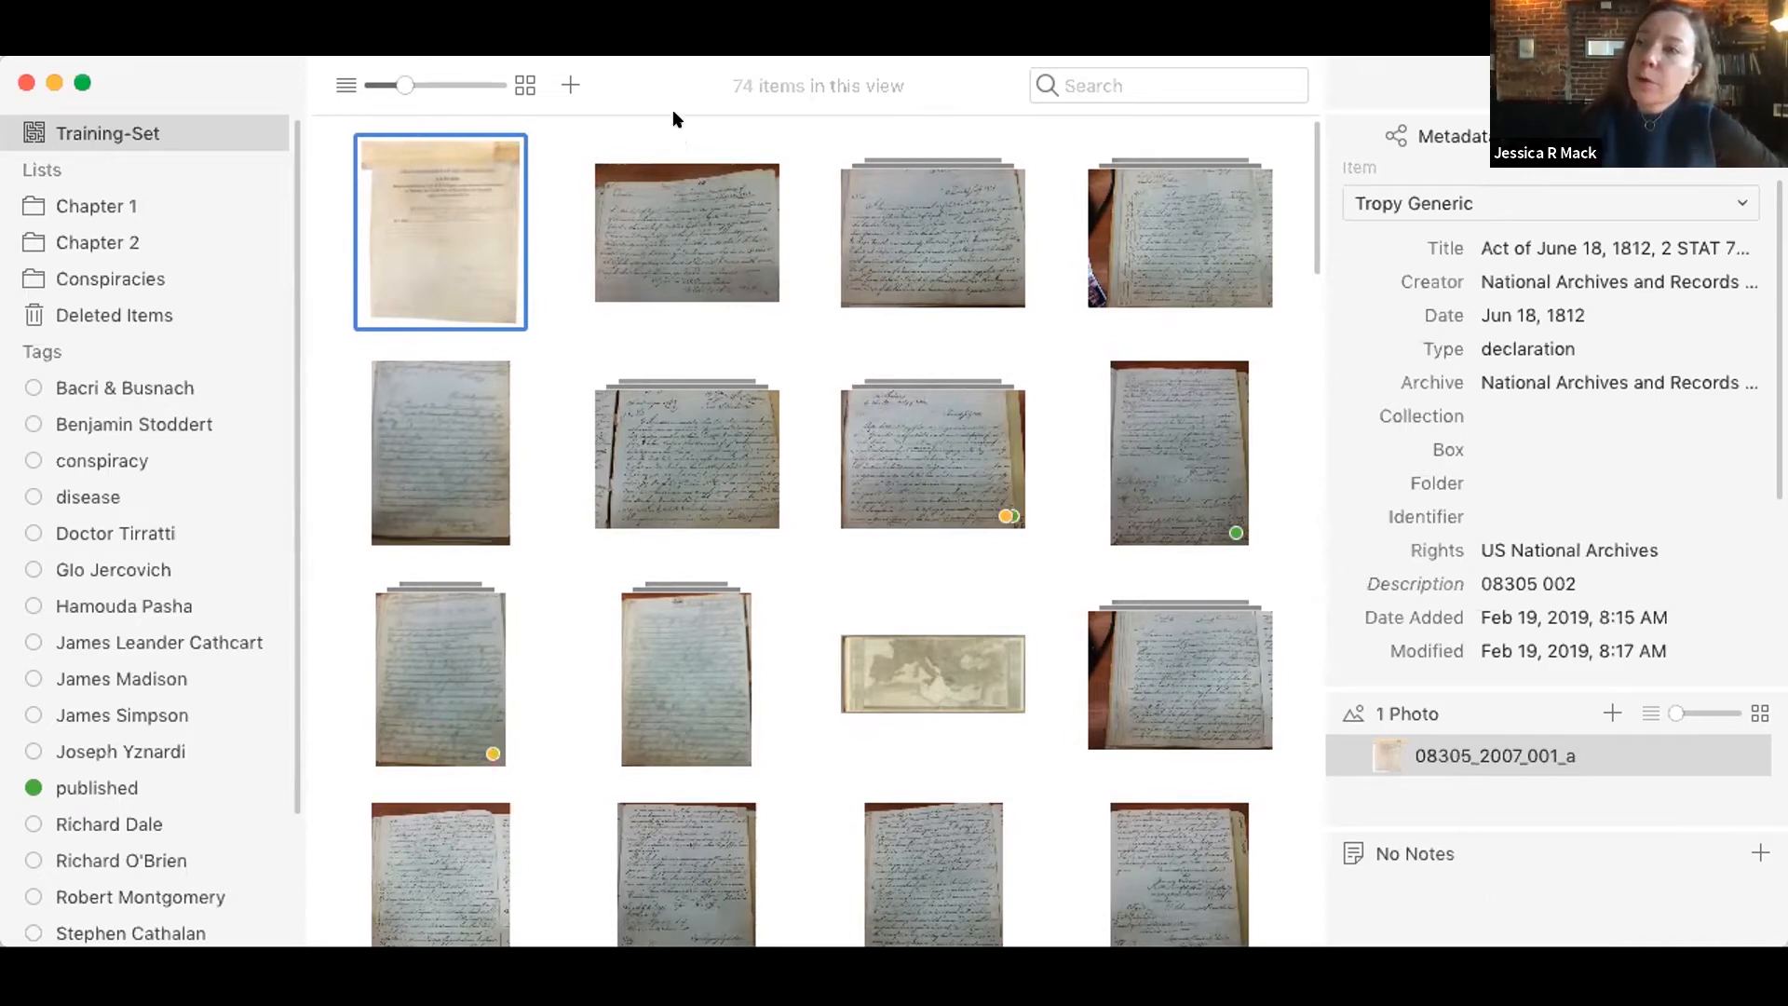
# Step: Open the Act of June 18, 1812 item to view its editable metadata fields and notes area, and return to the project
pyautogui.doubleClick(459, 181)
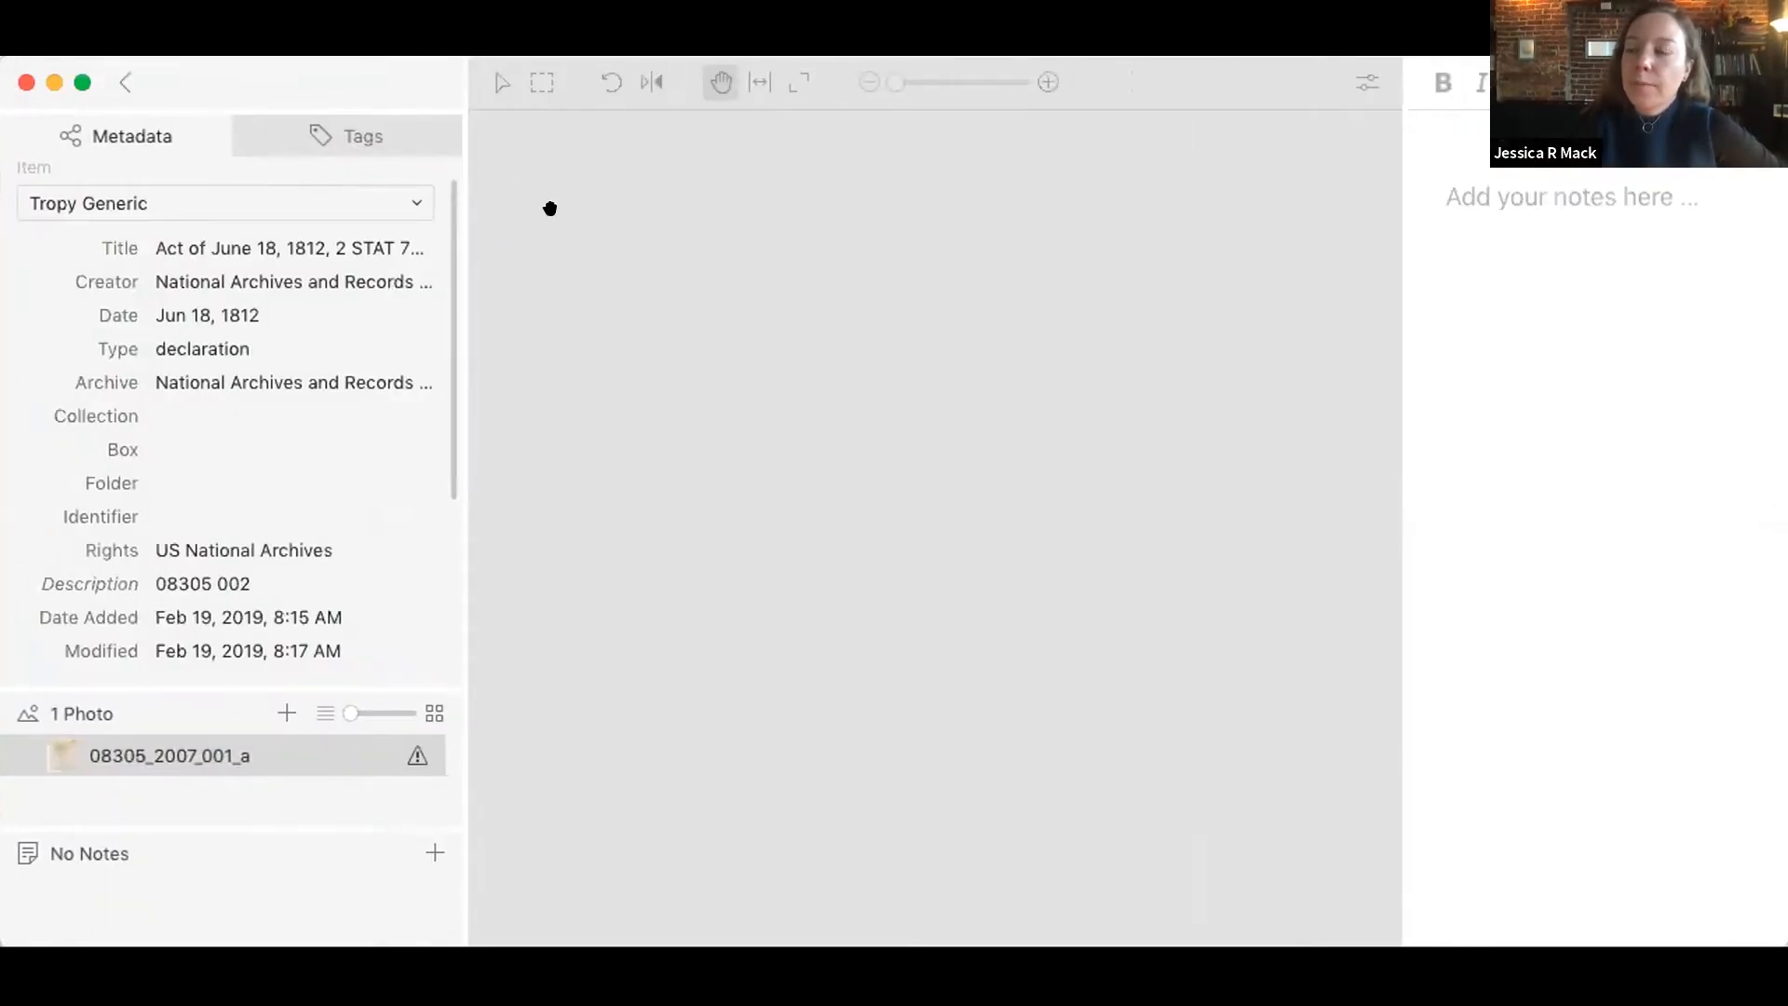
pyautogui.click(230, 410)
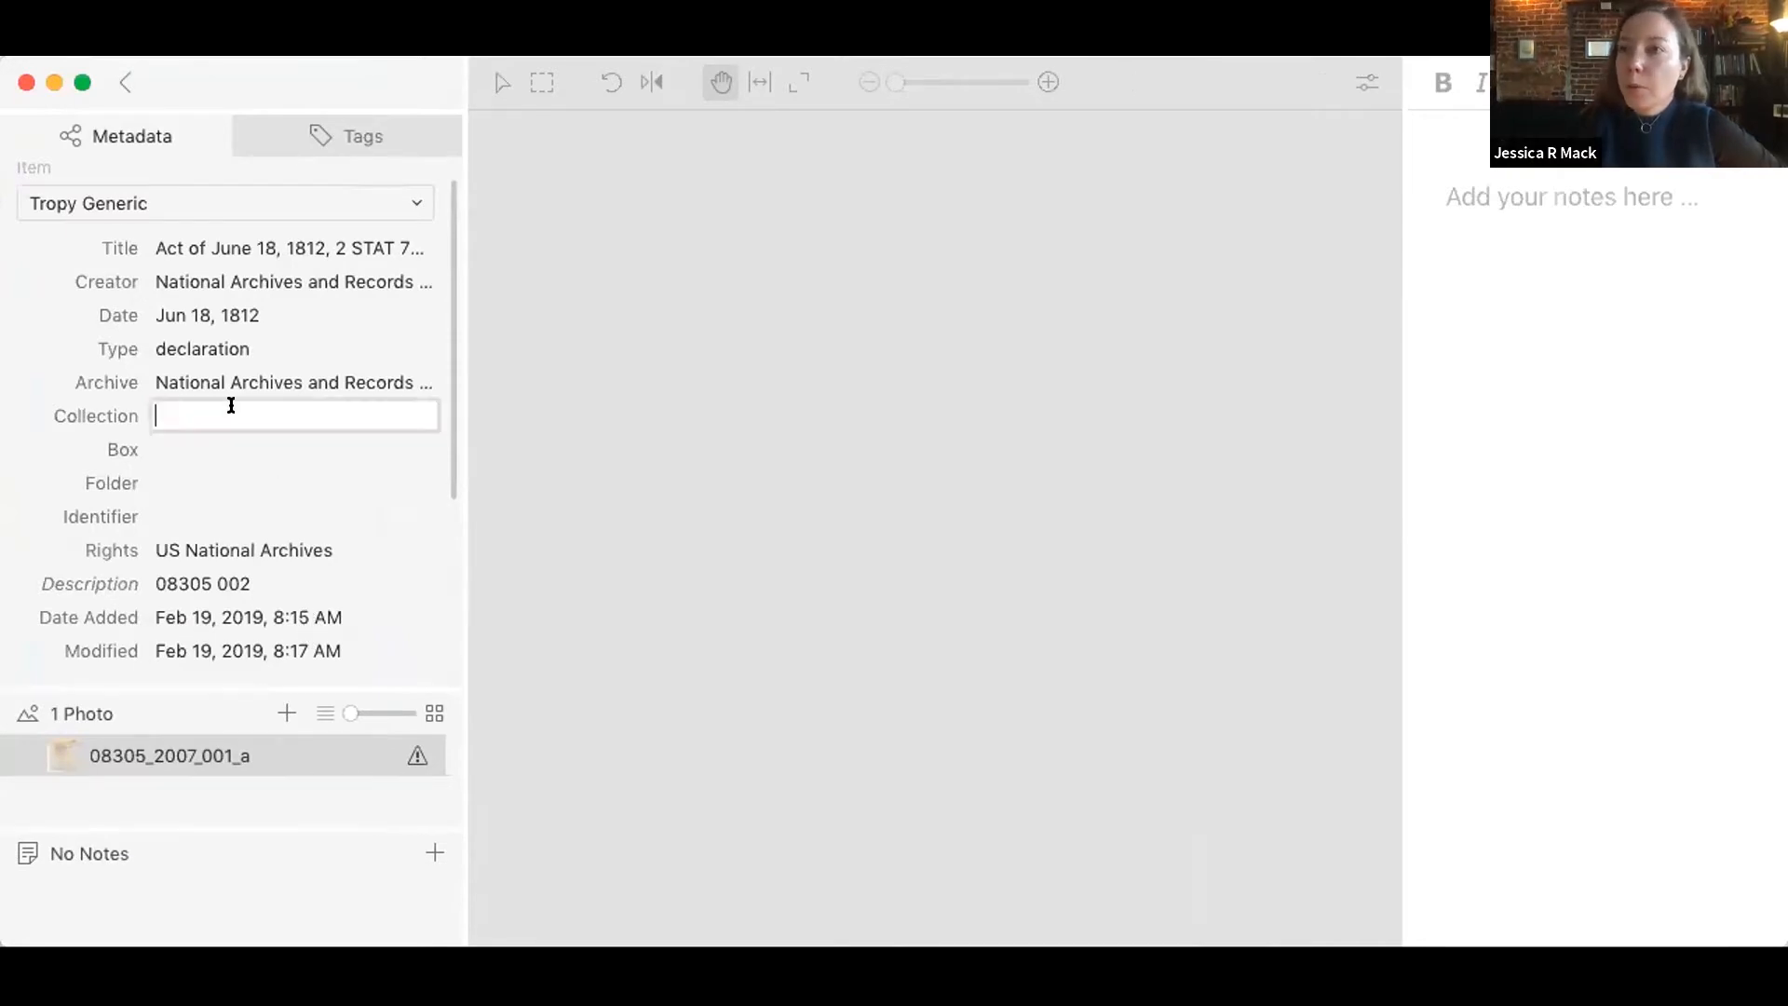
pyautogui.click(236, 250)
pyautogui.click(1480, 361)
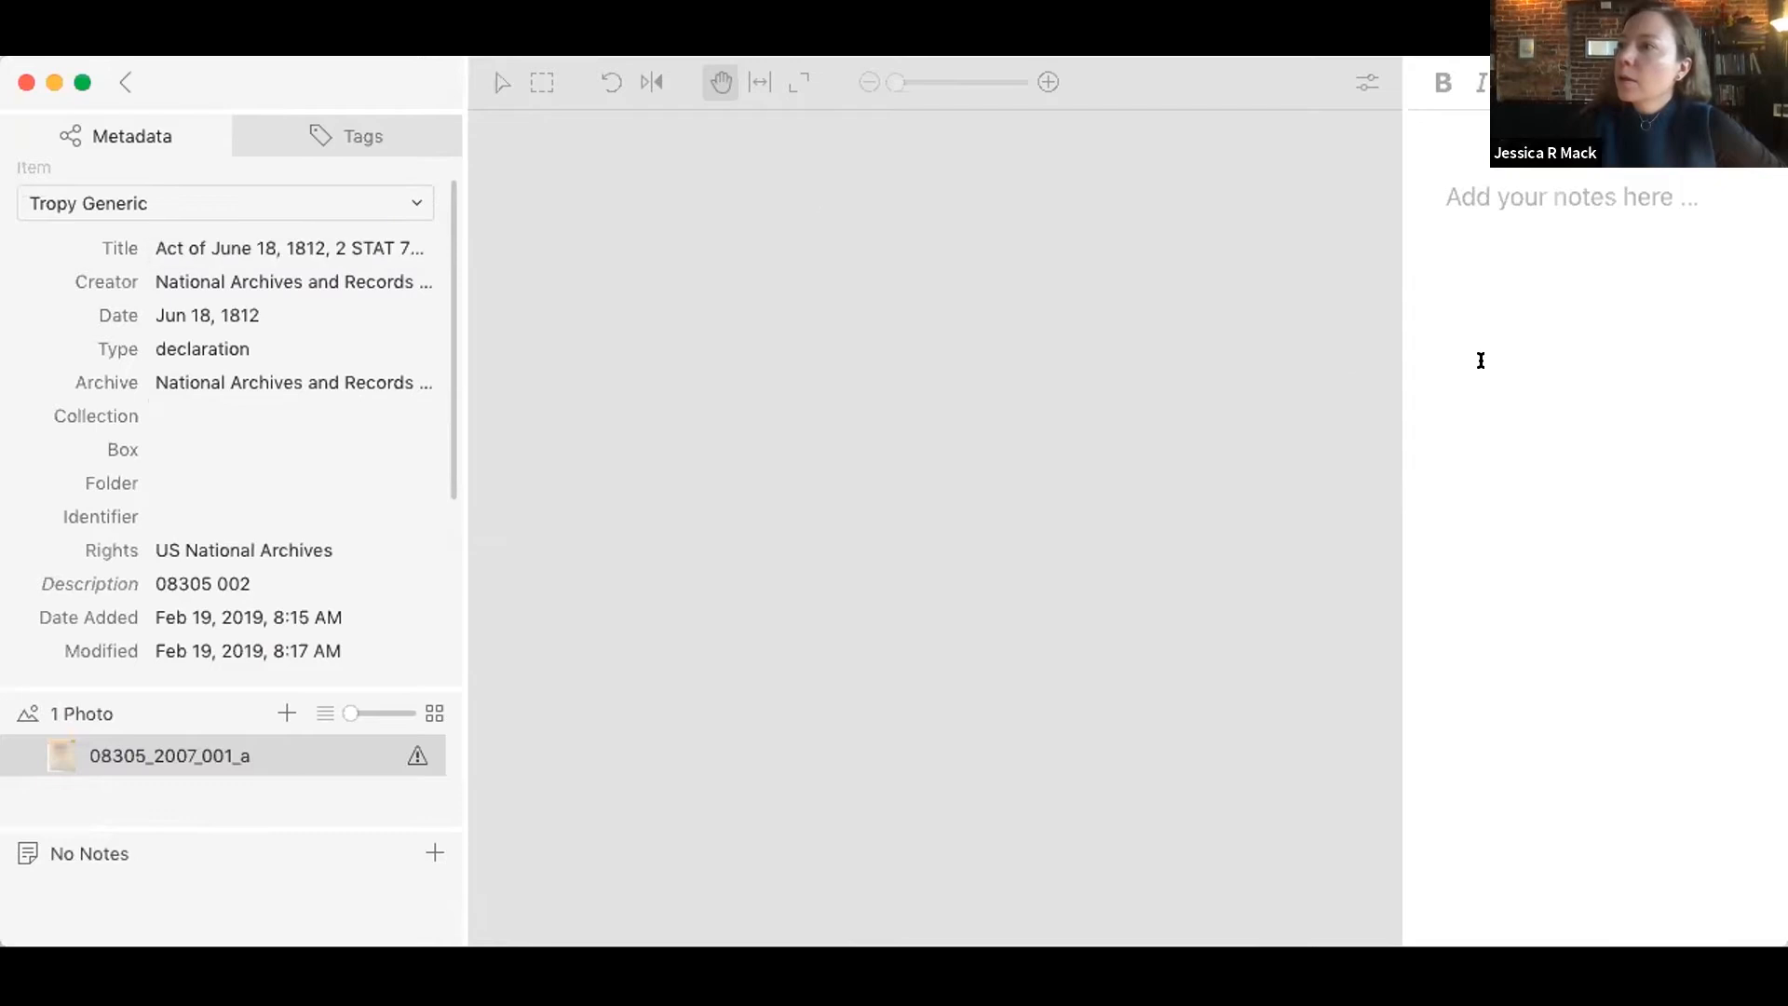
pyautogui.click(125, 71)
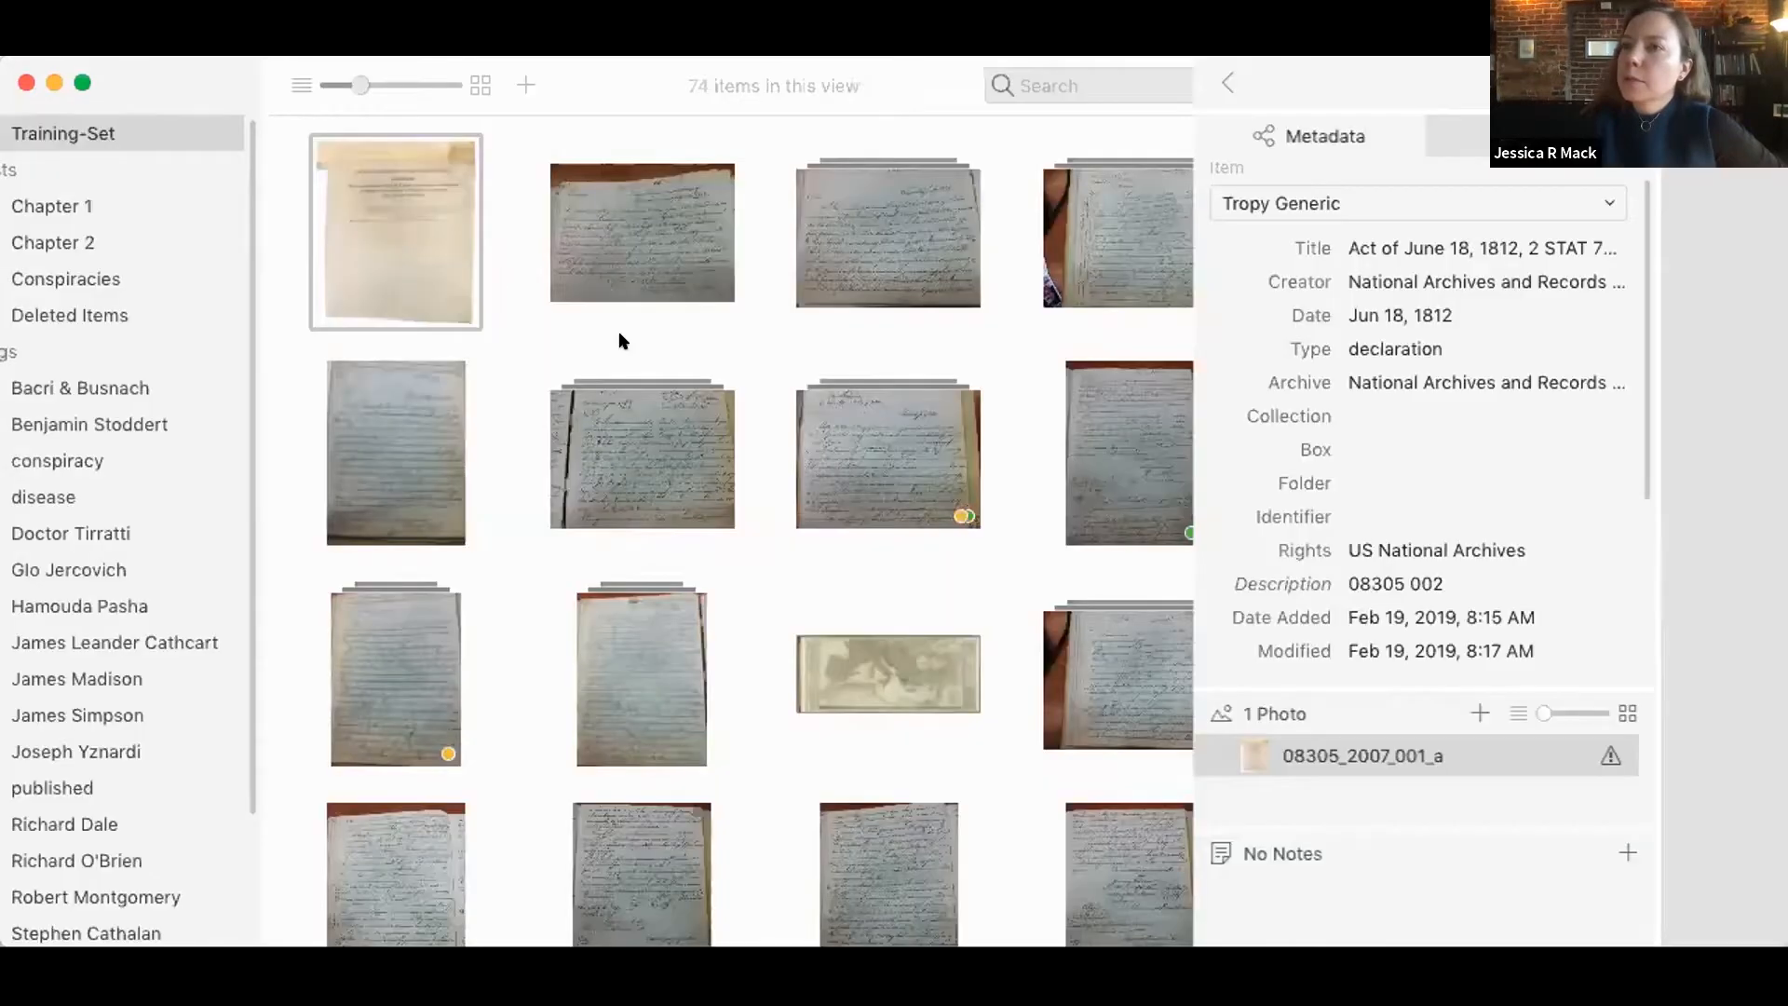
pyautogui.click(630, 277)
pyautogui.doubleClick(629, 276)
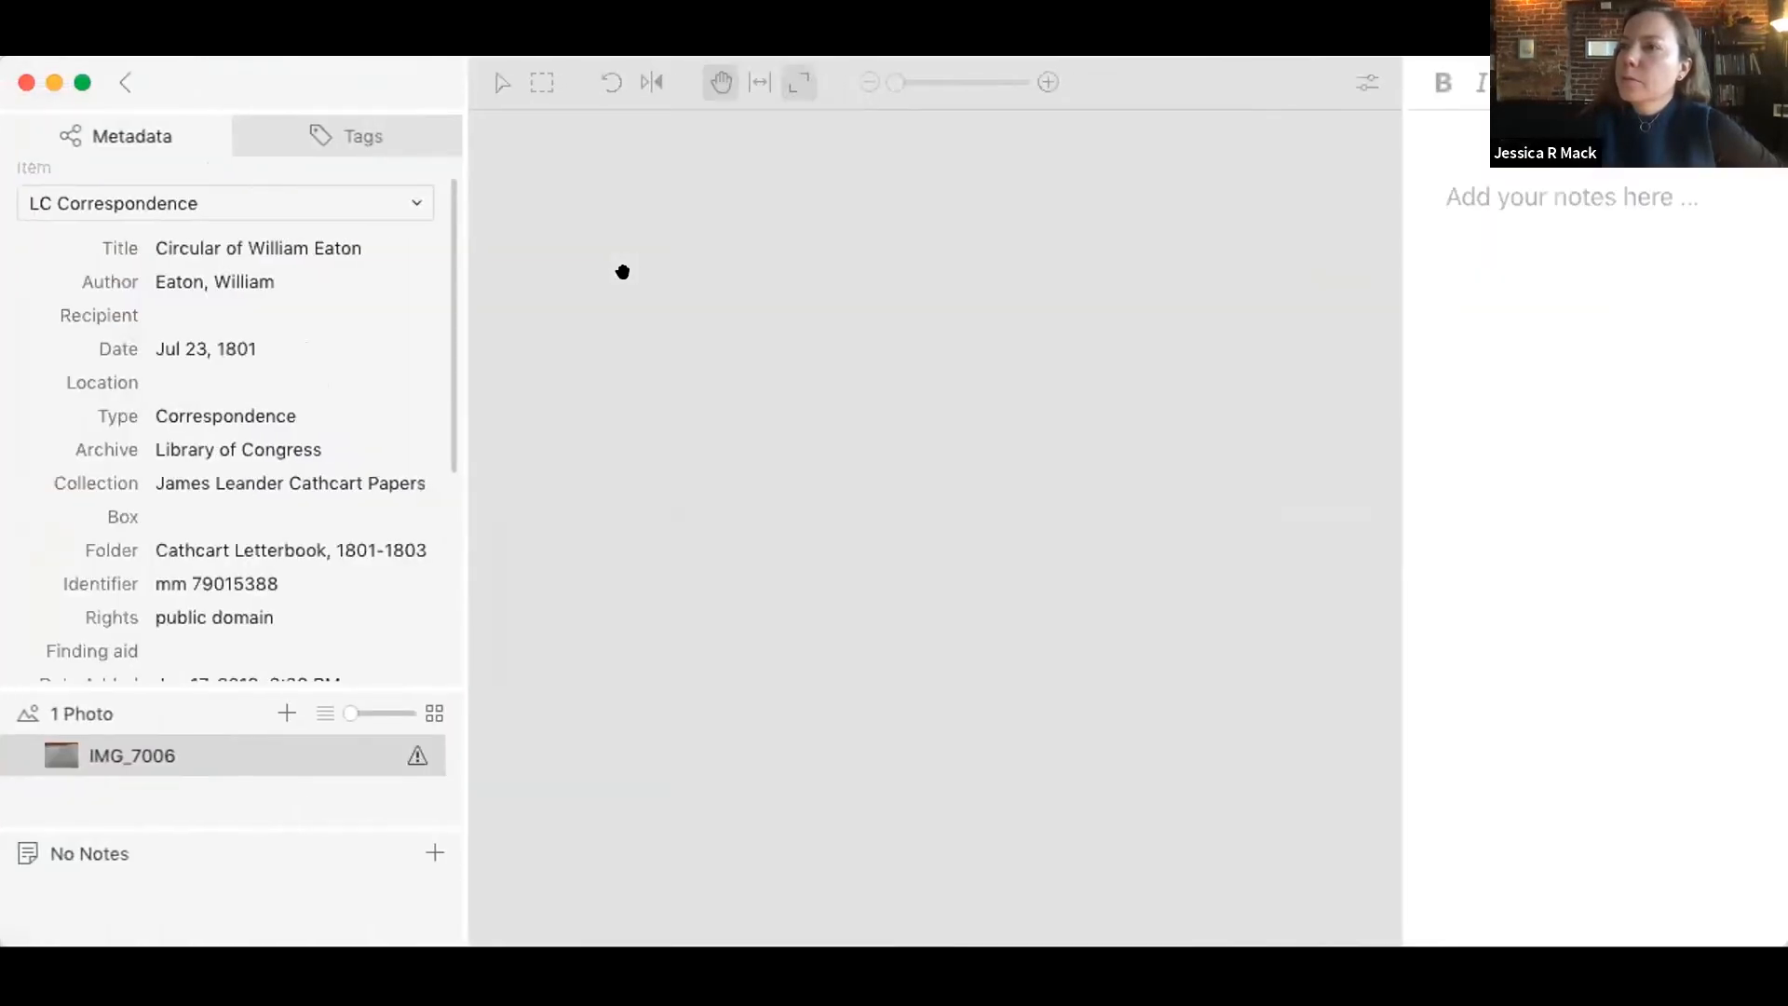
pyautogui.click(147, 750)
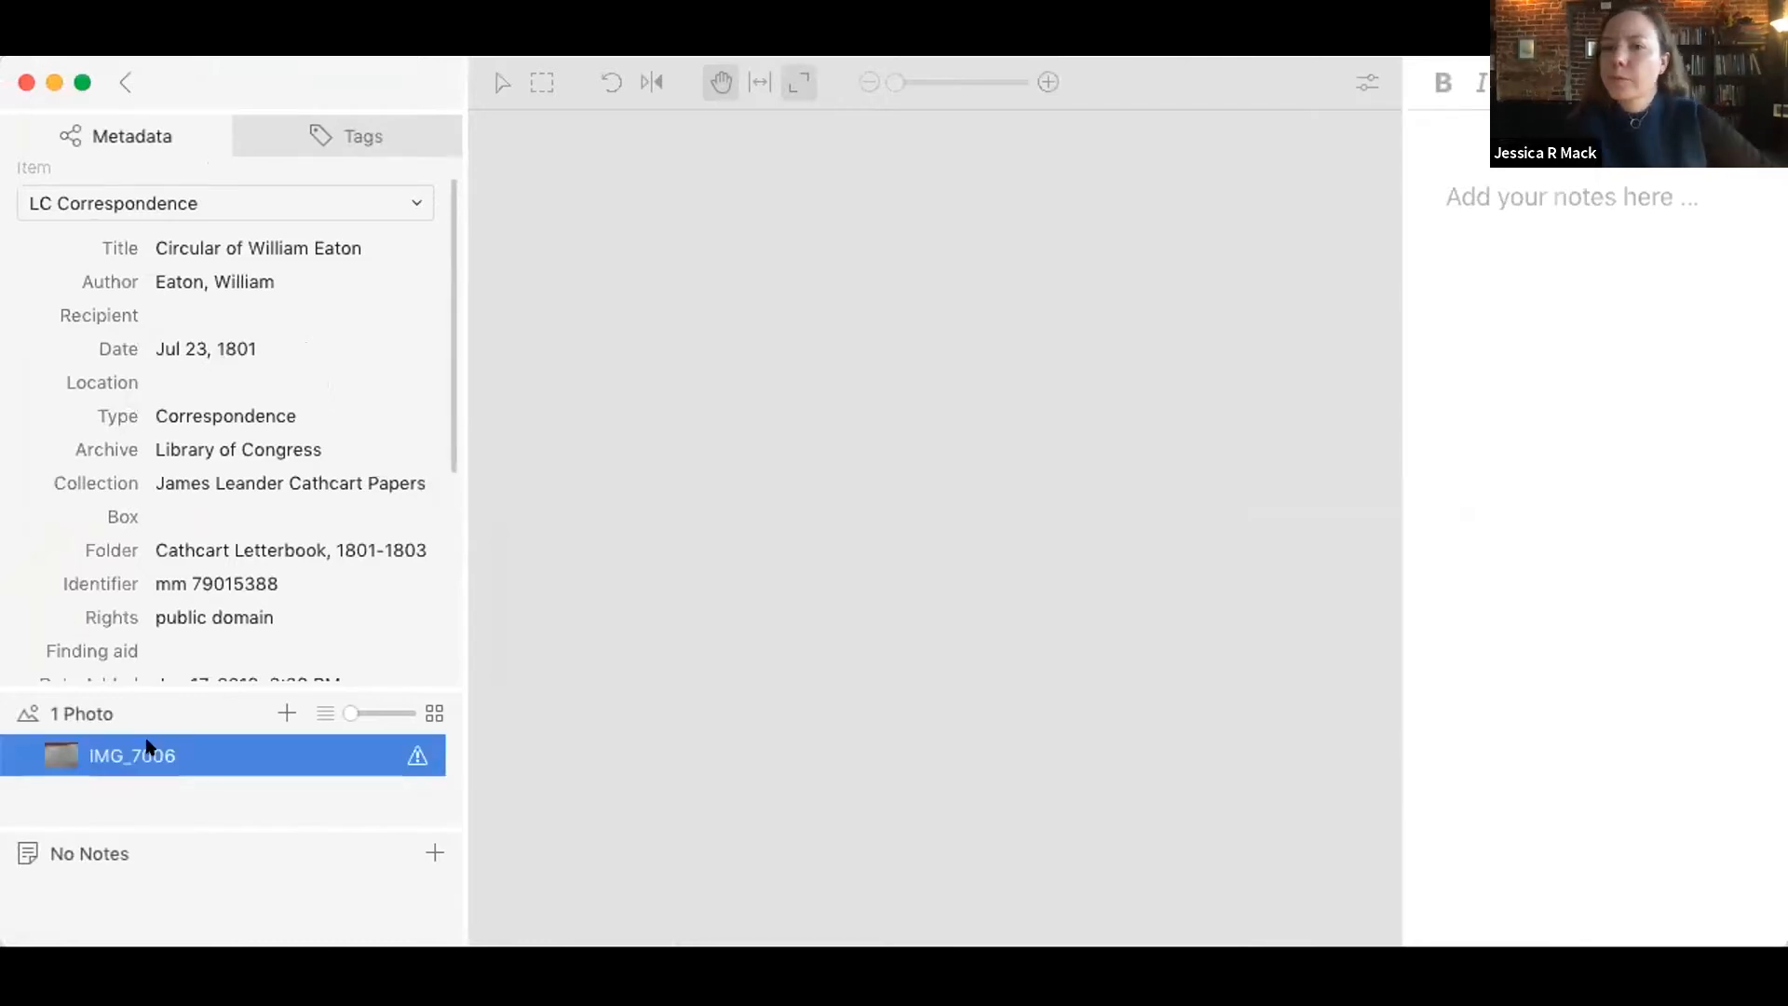
pyautogui.rightClick(147, 745)
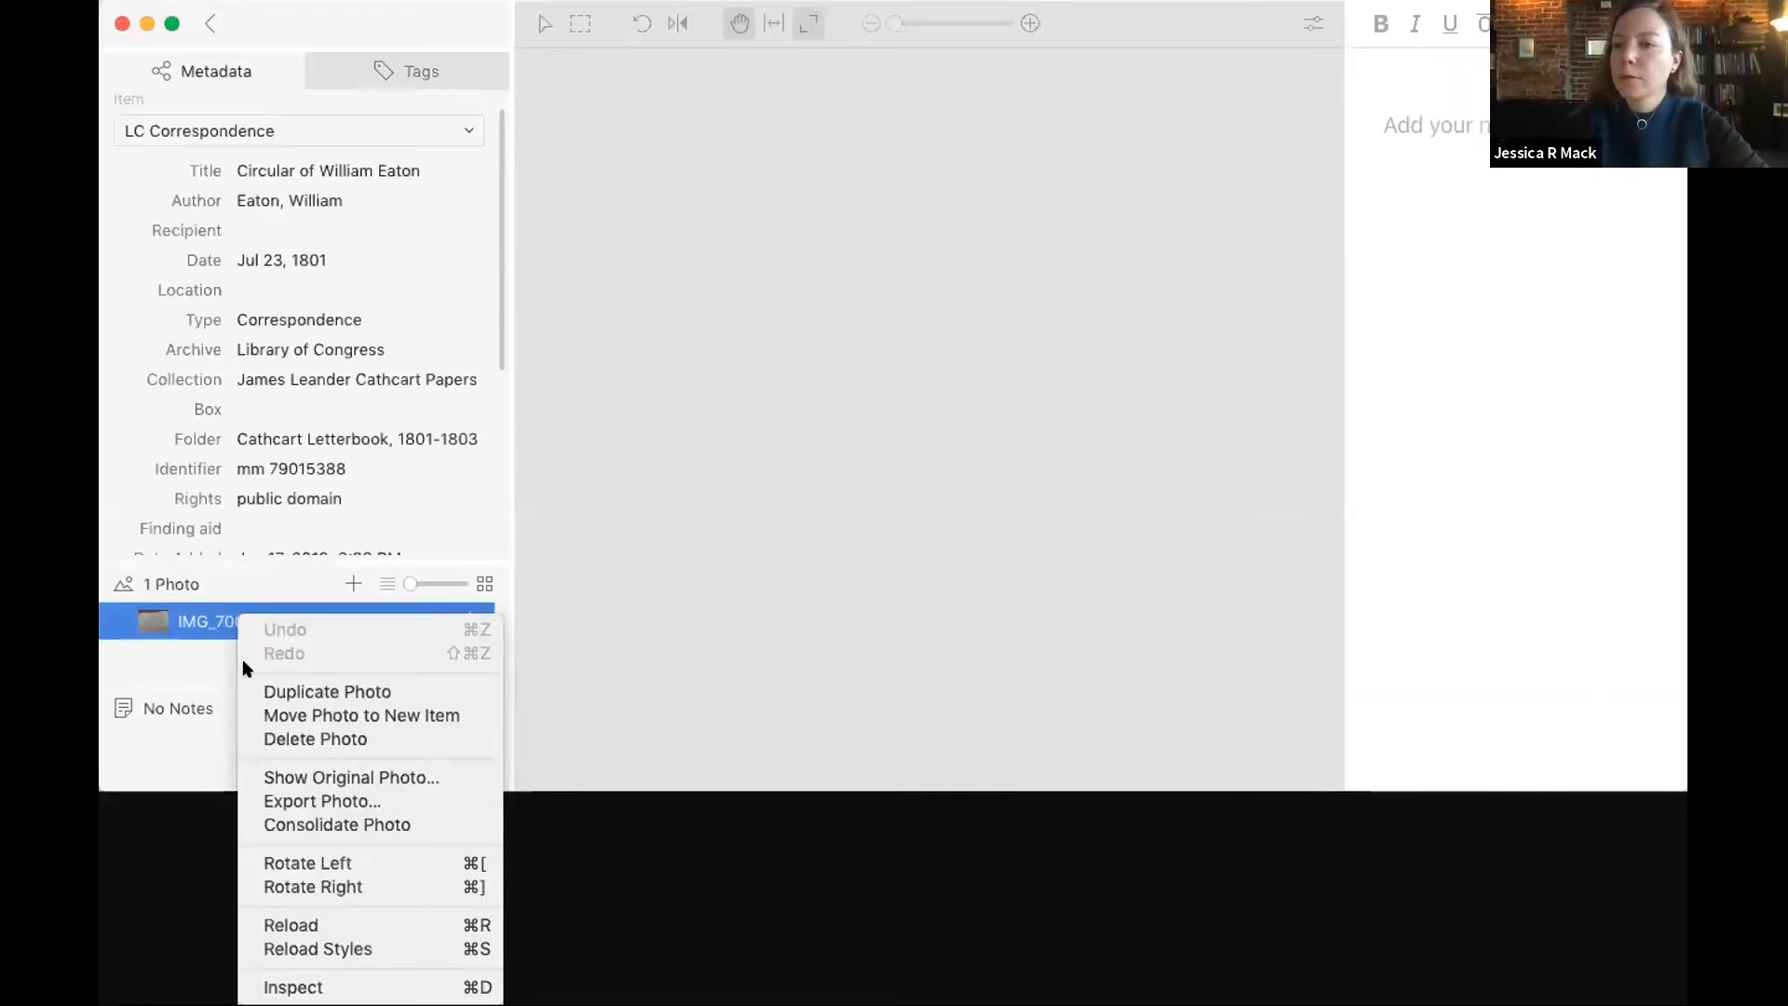
pyautogui.click(248, 824)
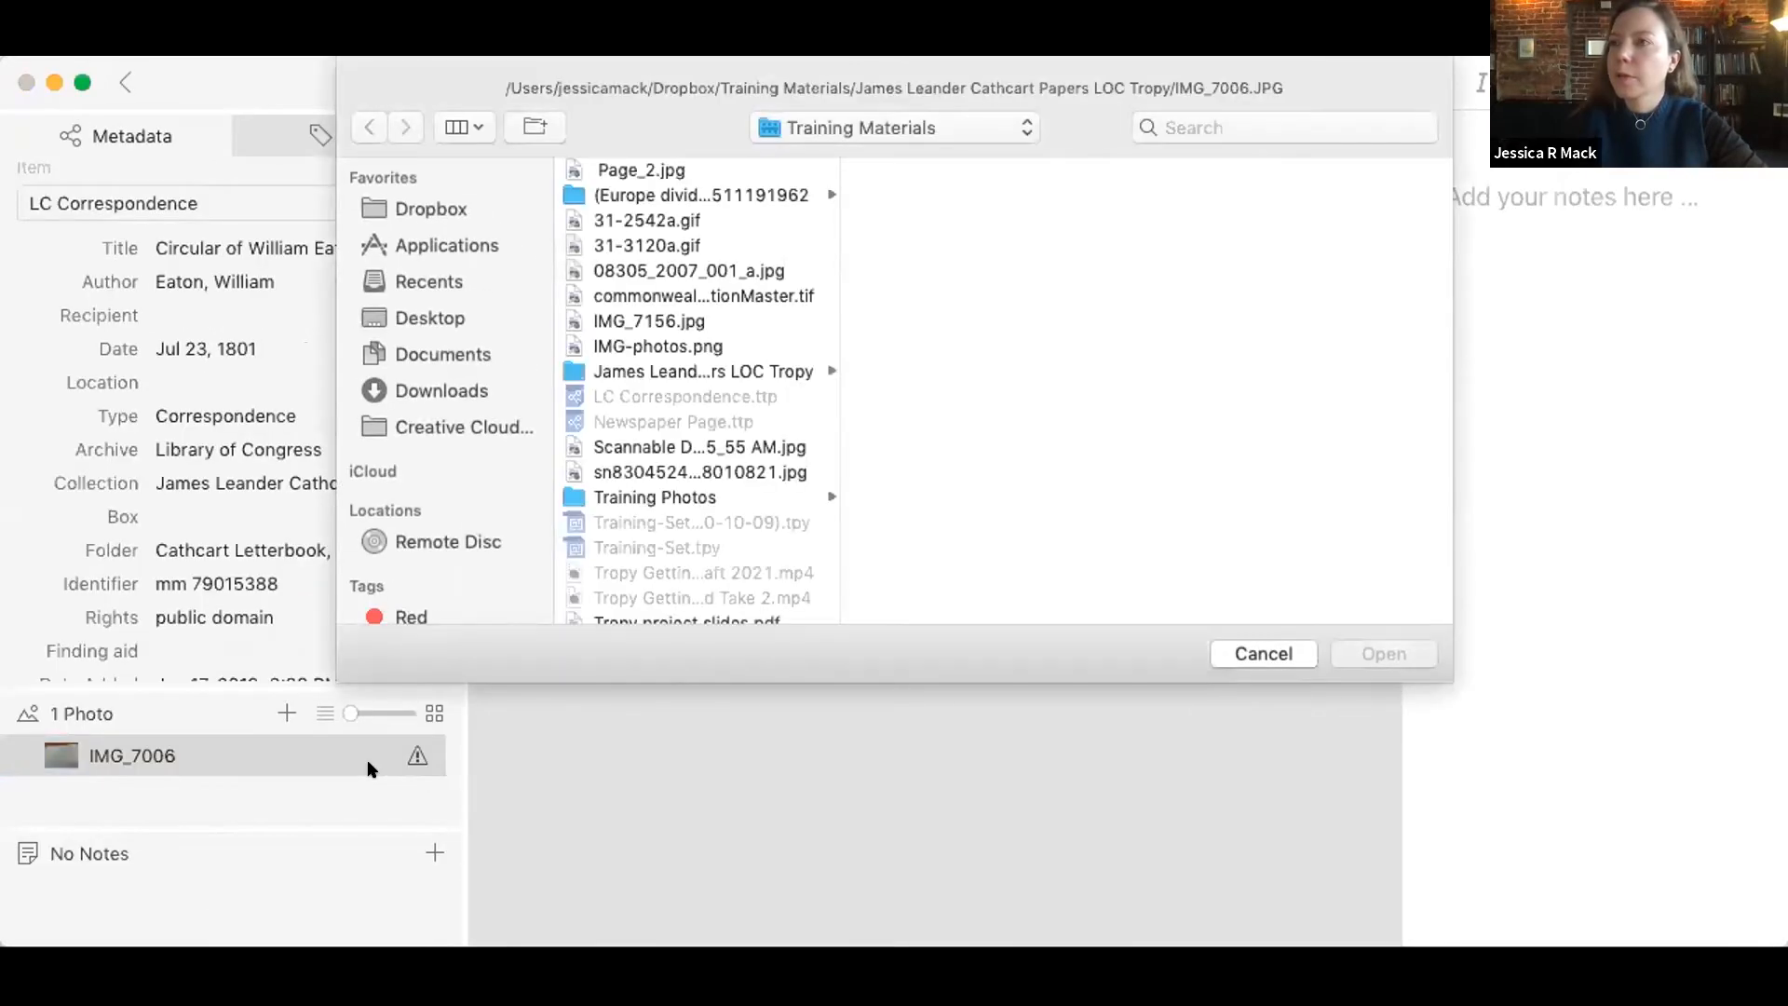
pyautogui.click(614, 490)
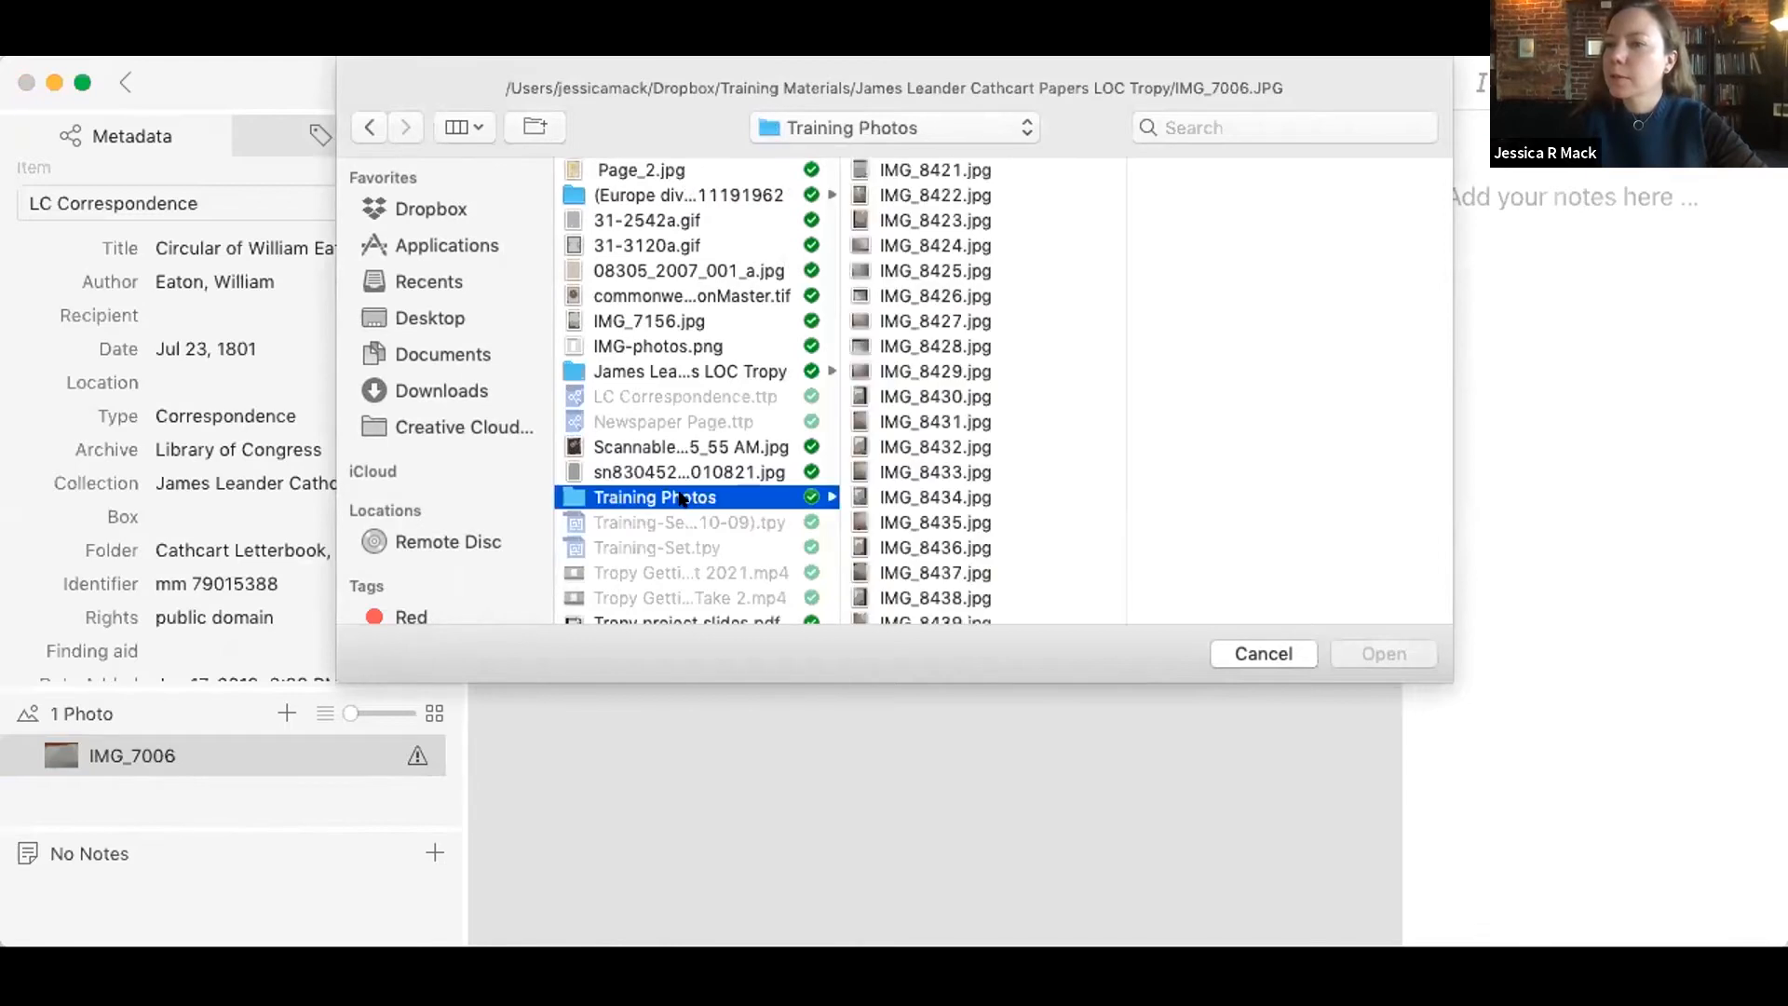
pyautogui.scroll(-5, 949, 510)
pyautogui.scroll(5, 950, 507)
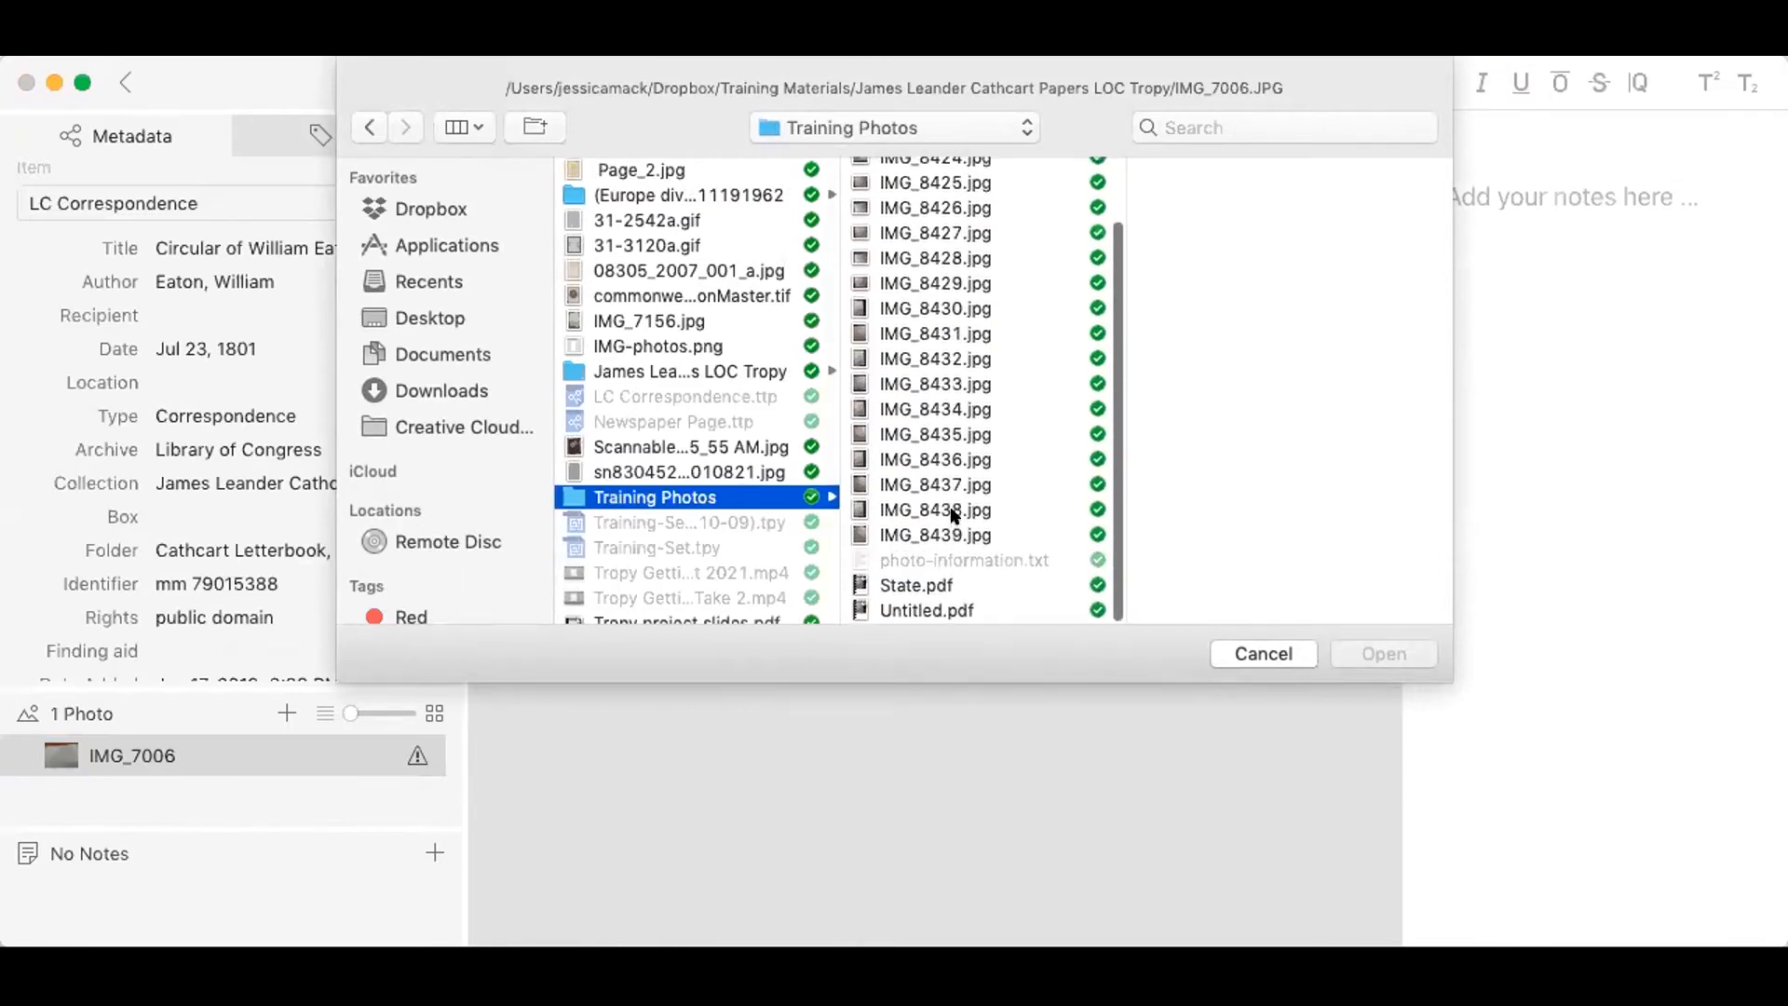
pyautogui.scroll(-3, 677, 477)
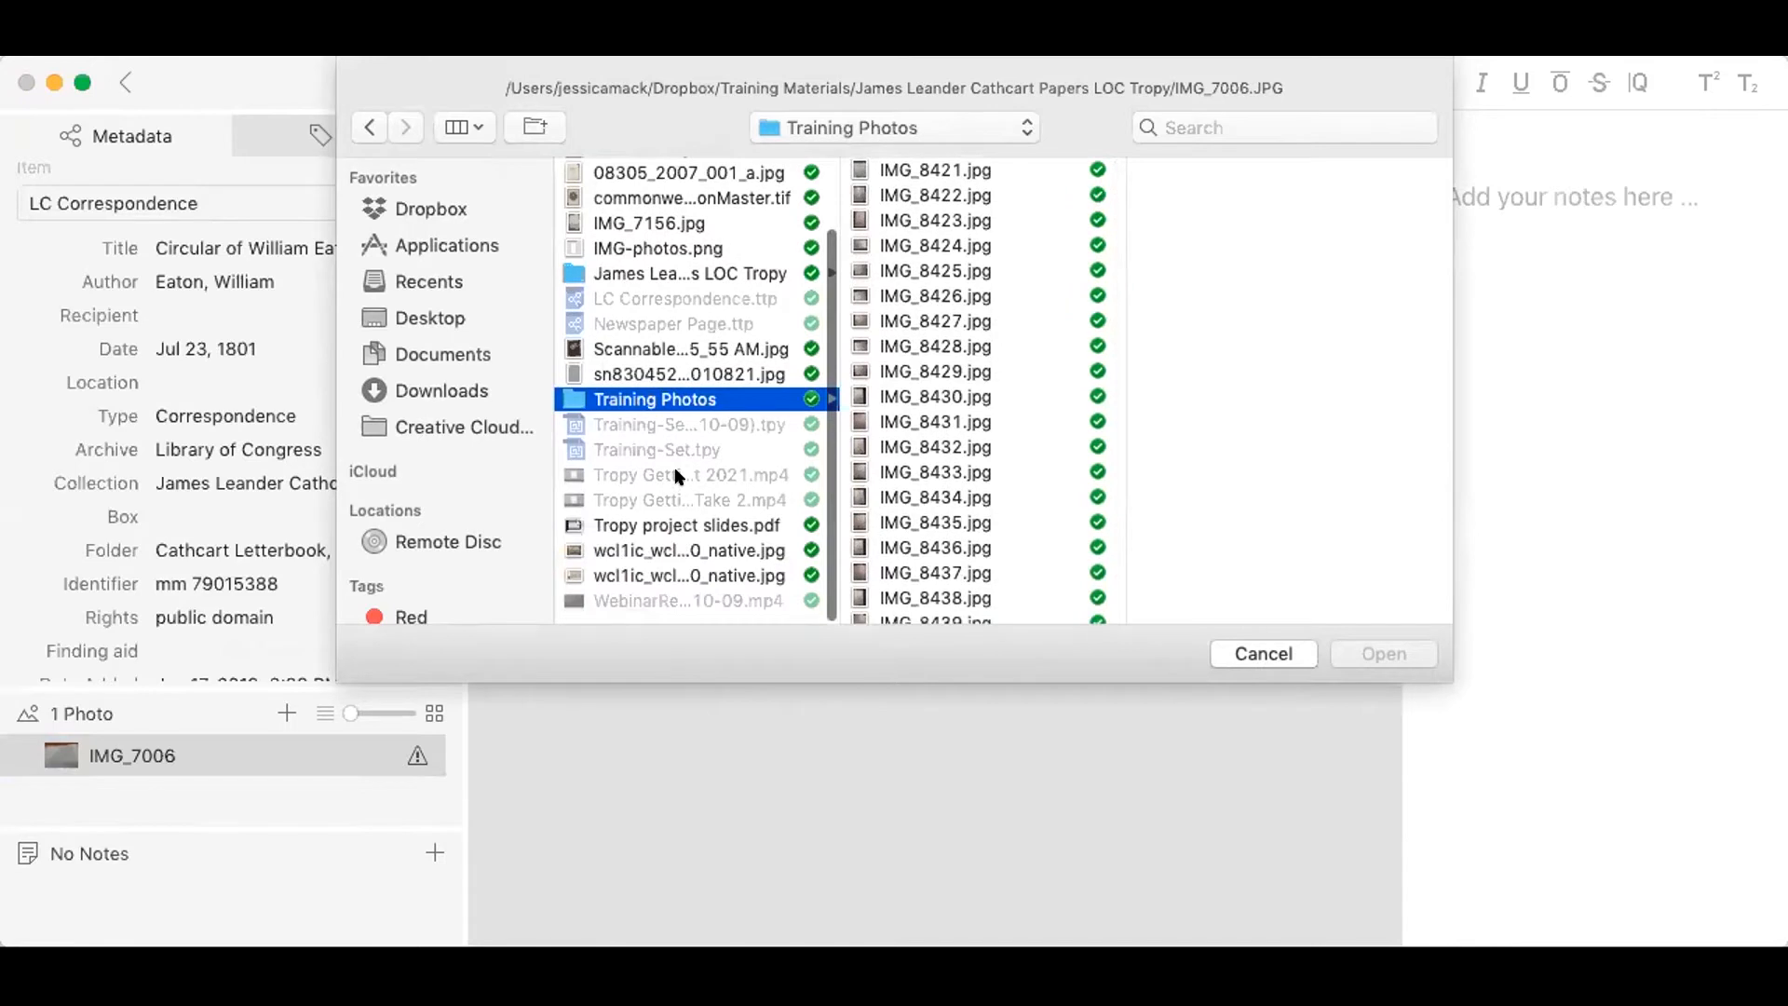
pyautogui.scroll(3, 677, 477)
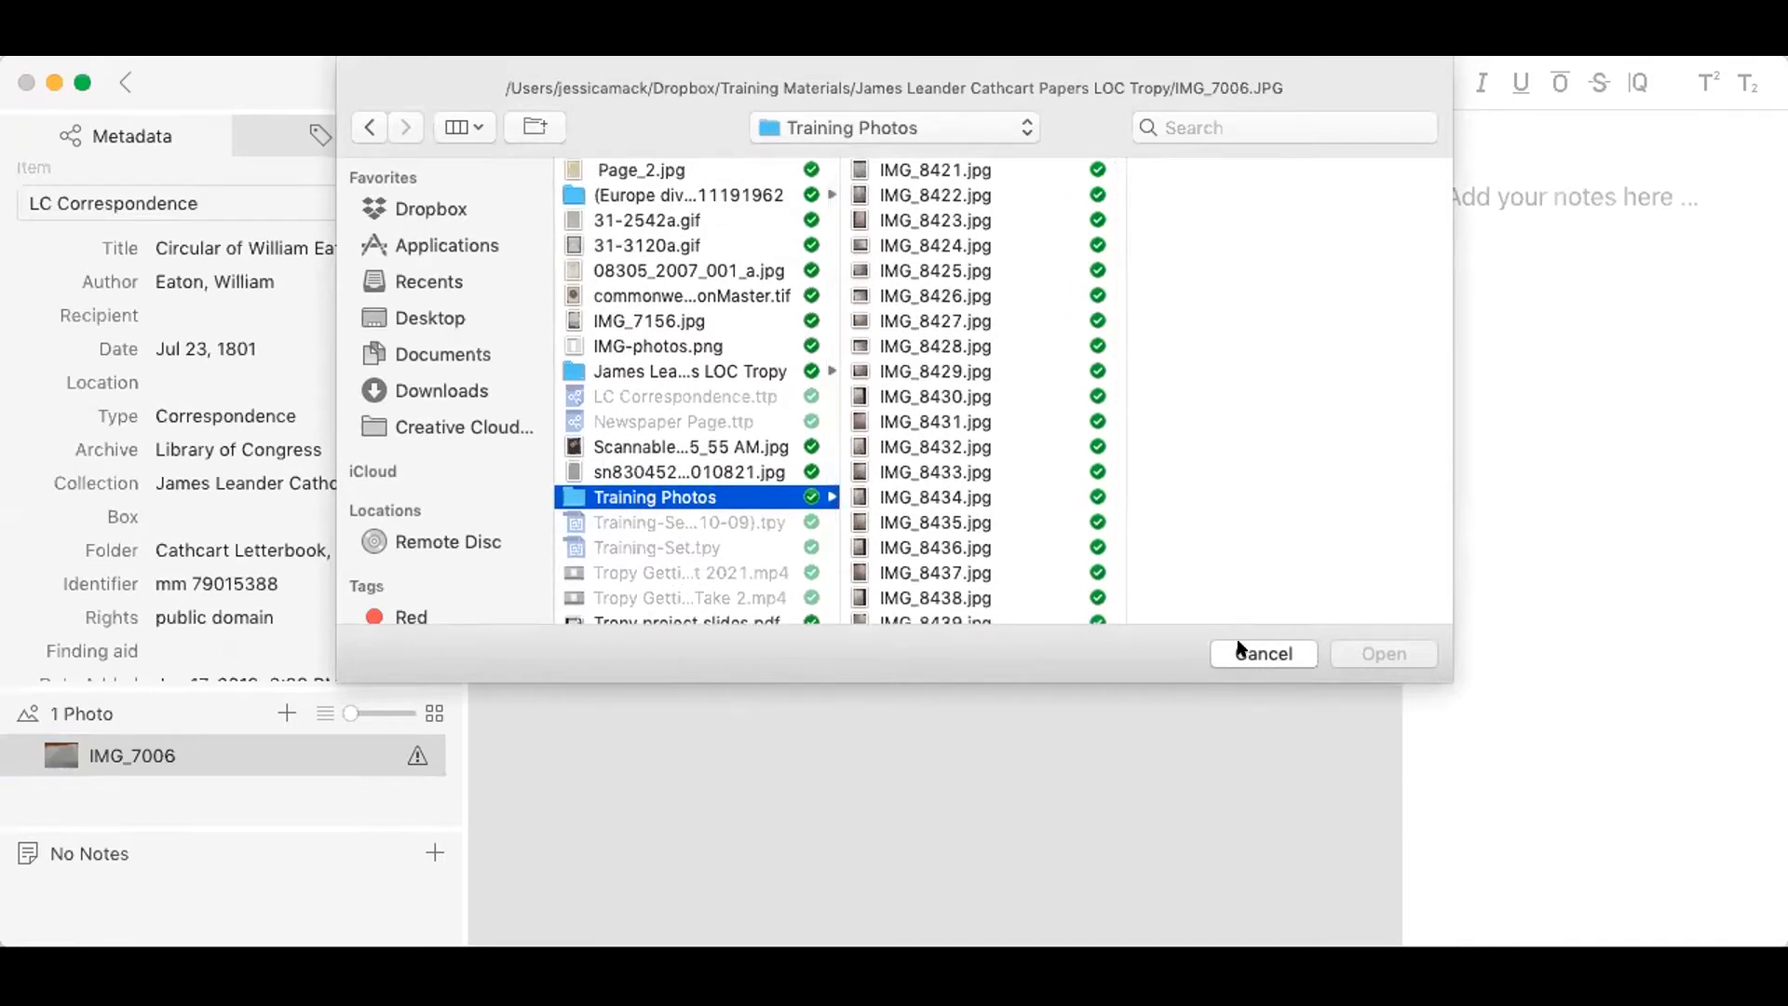
pyautogui.click(1239, 651)
pyautogui.click(122, 81)
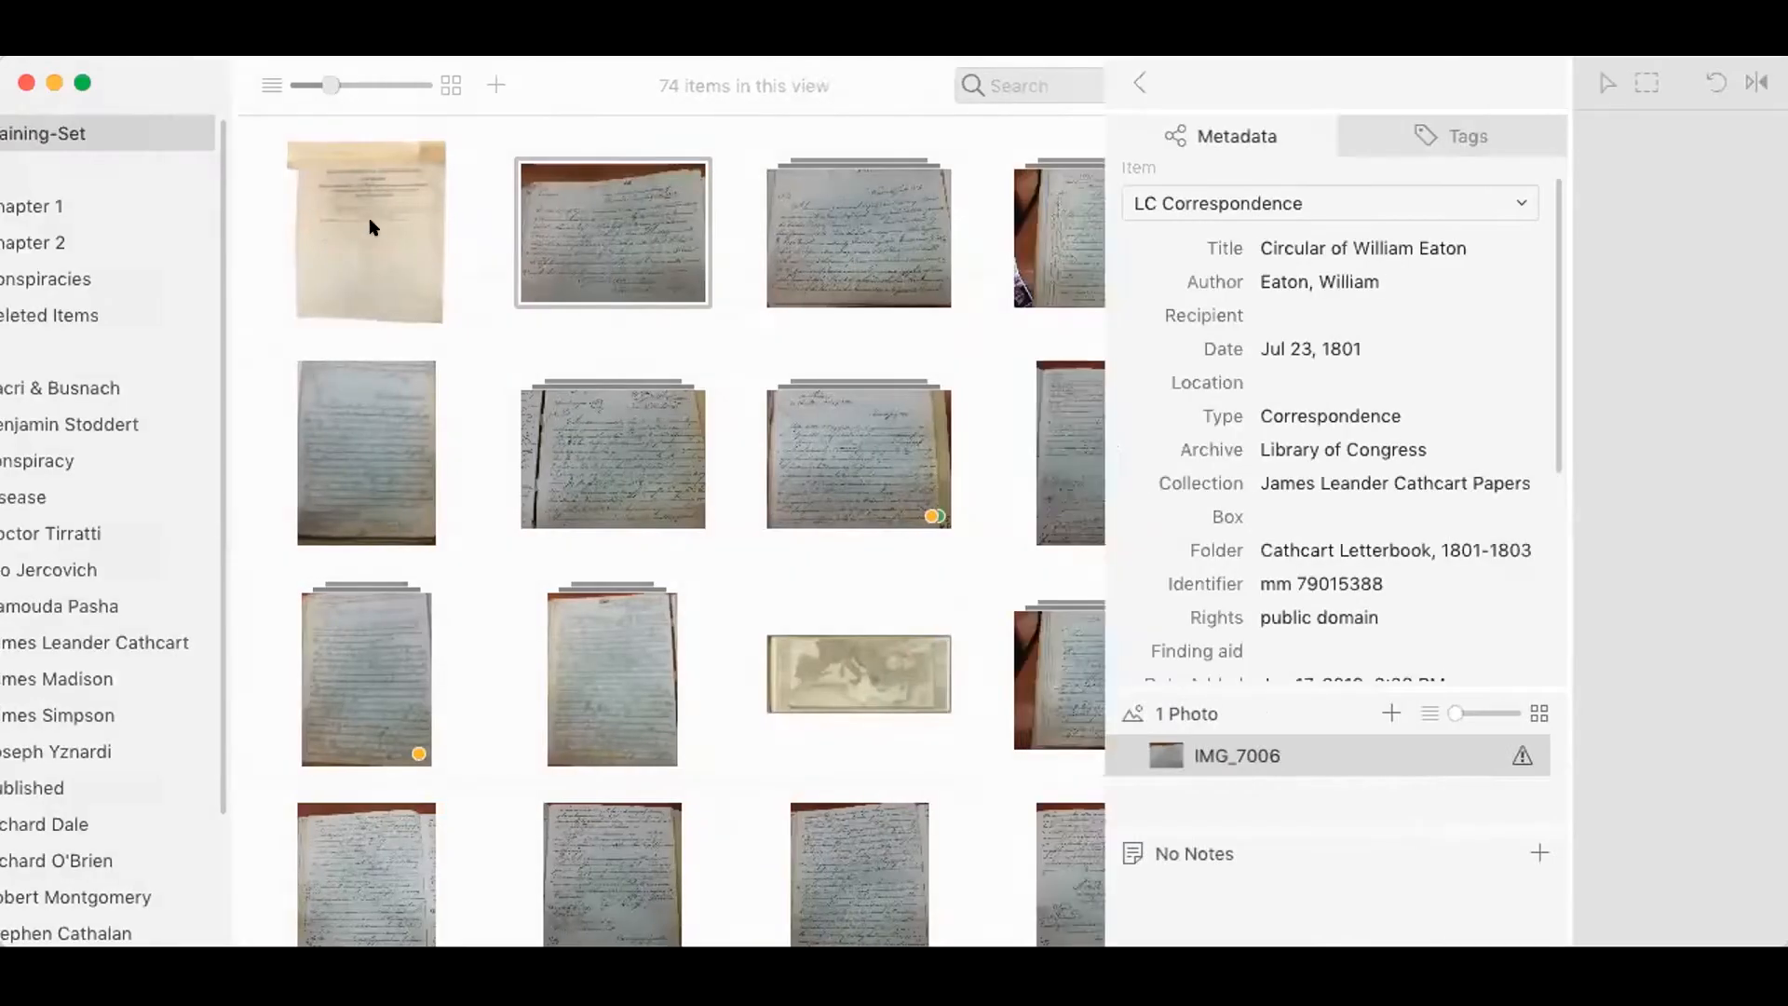
# Step: Consolidate the missing photo of the Act of June 18, 1812 item with 08305_2007_001_a.jpg from Training Materials, and accept automatic resolution of further missing photos
pyautogui.doubleClick(418, 240)
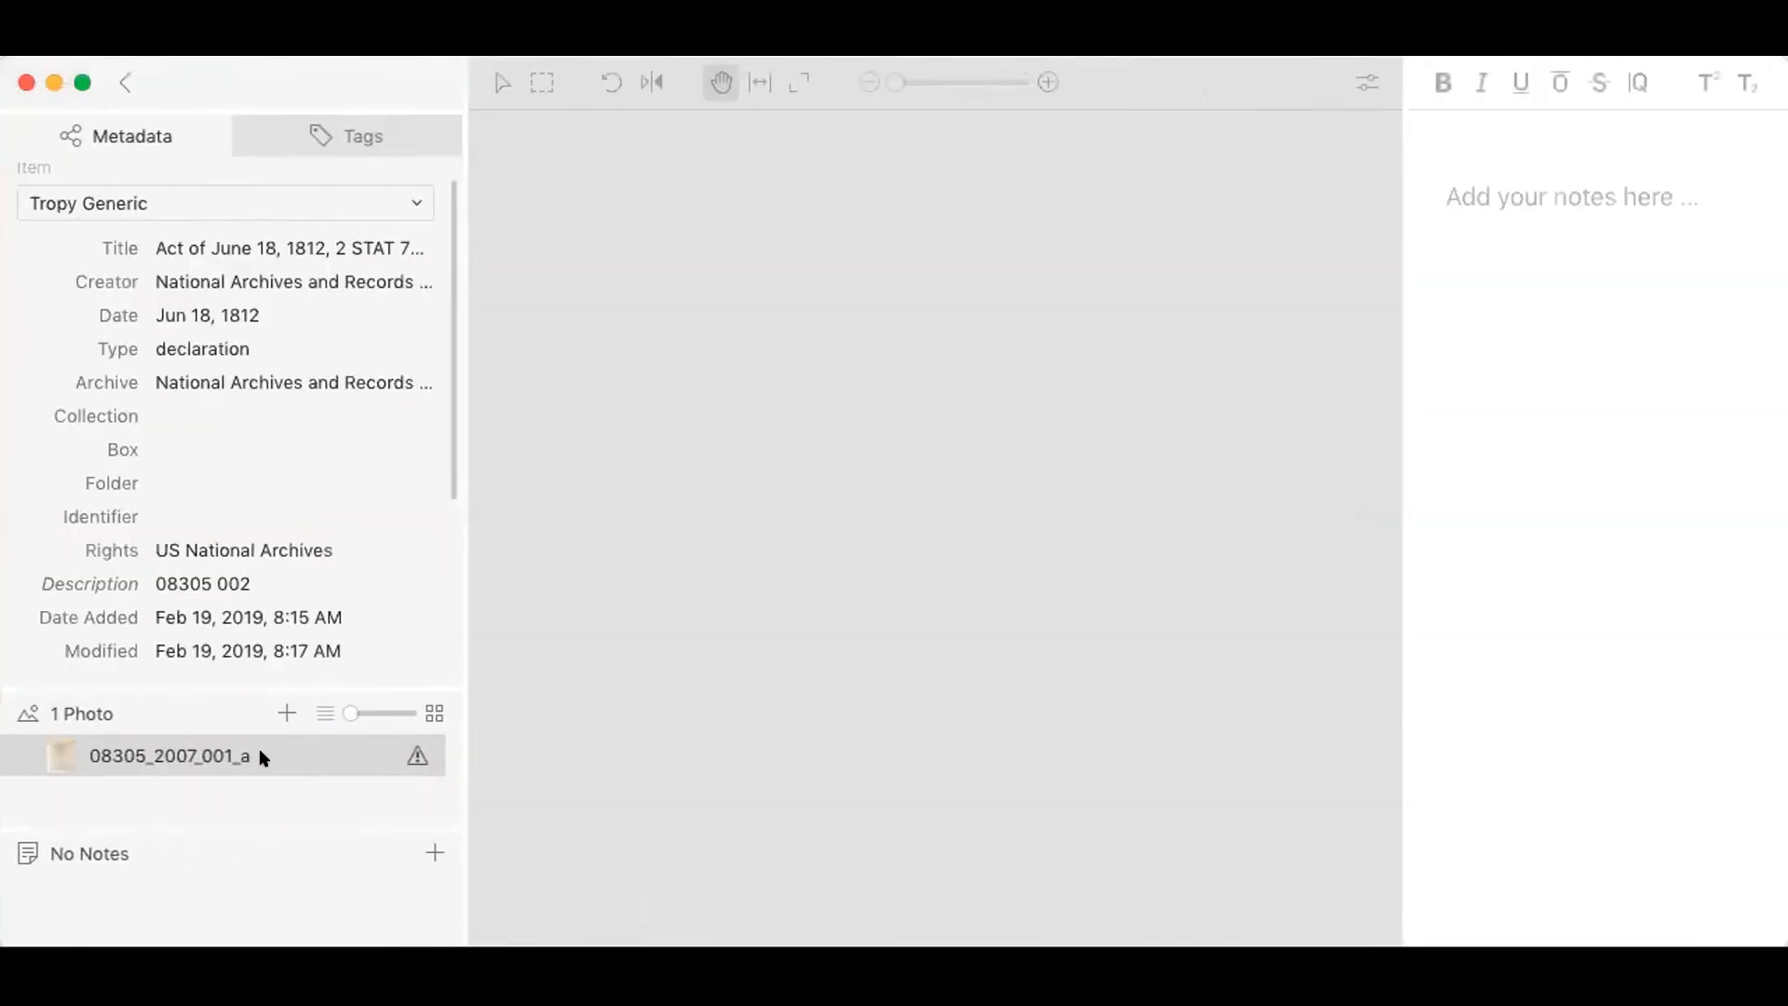
pyautogui.rightClick(260, 752)
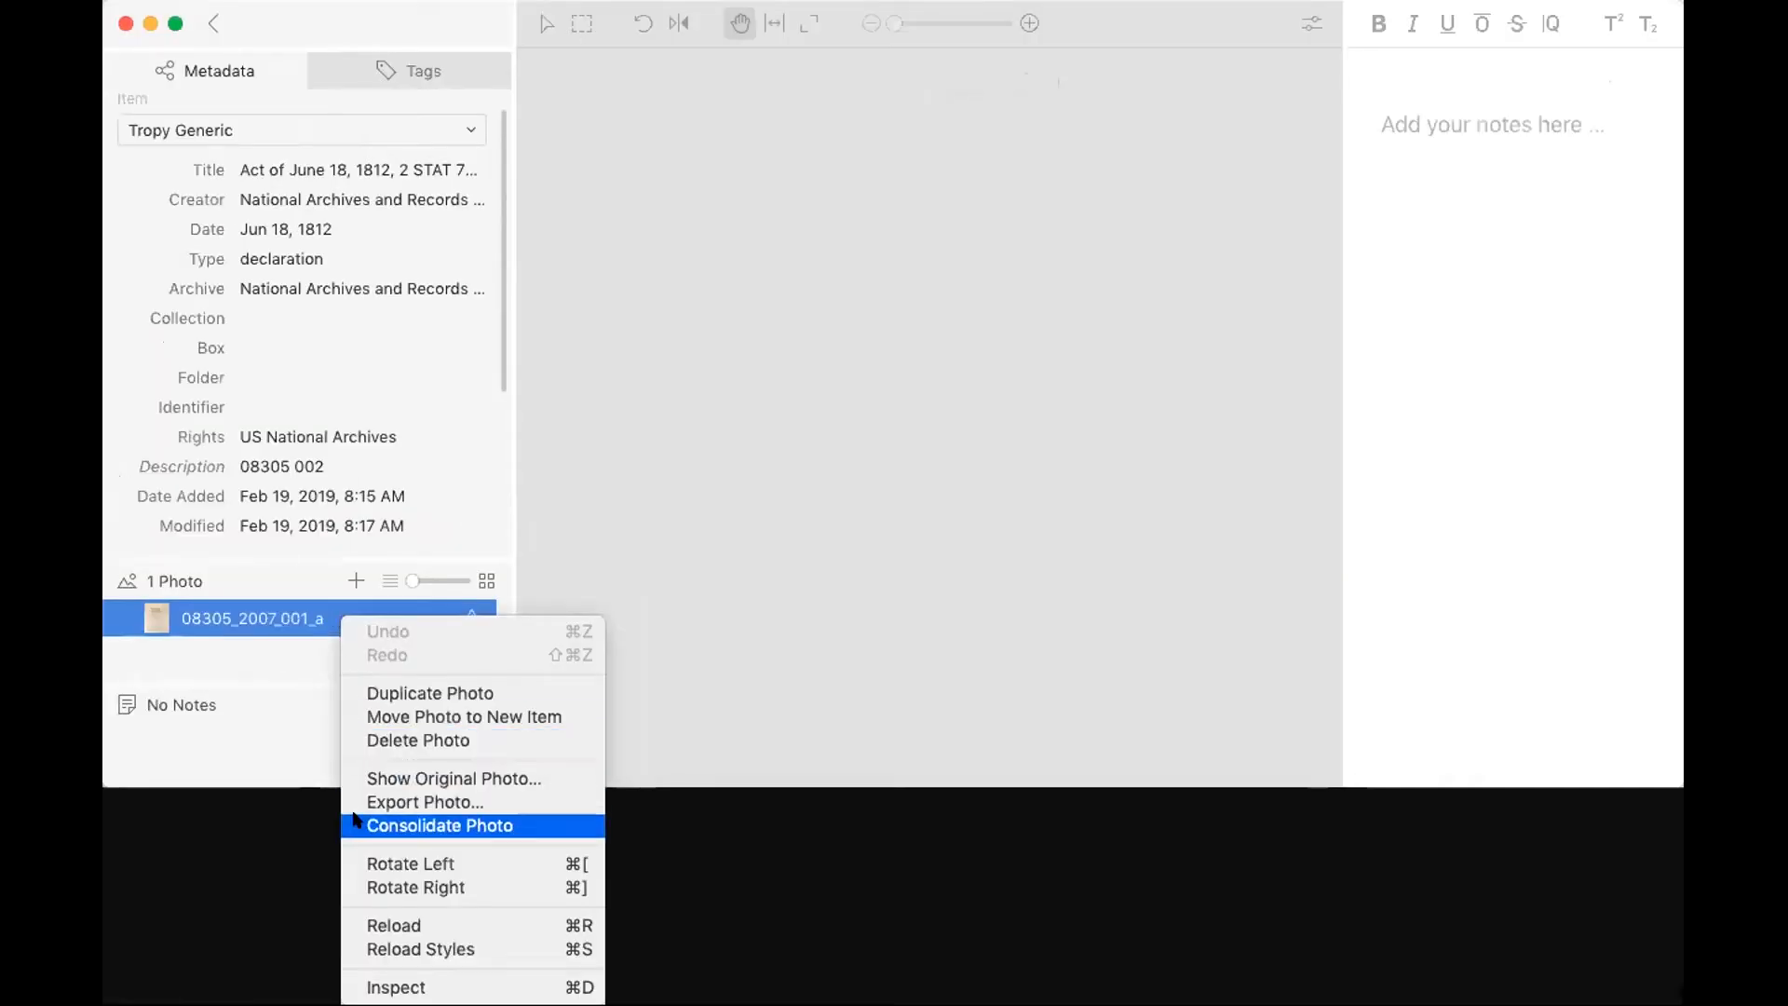
pyautogui.click(357, 823)
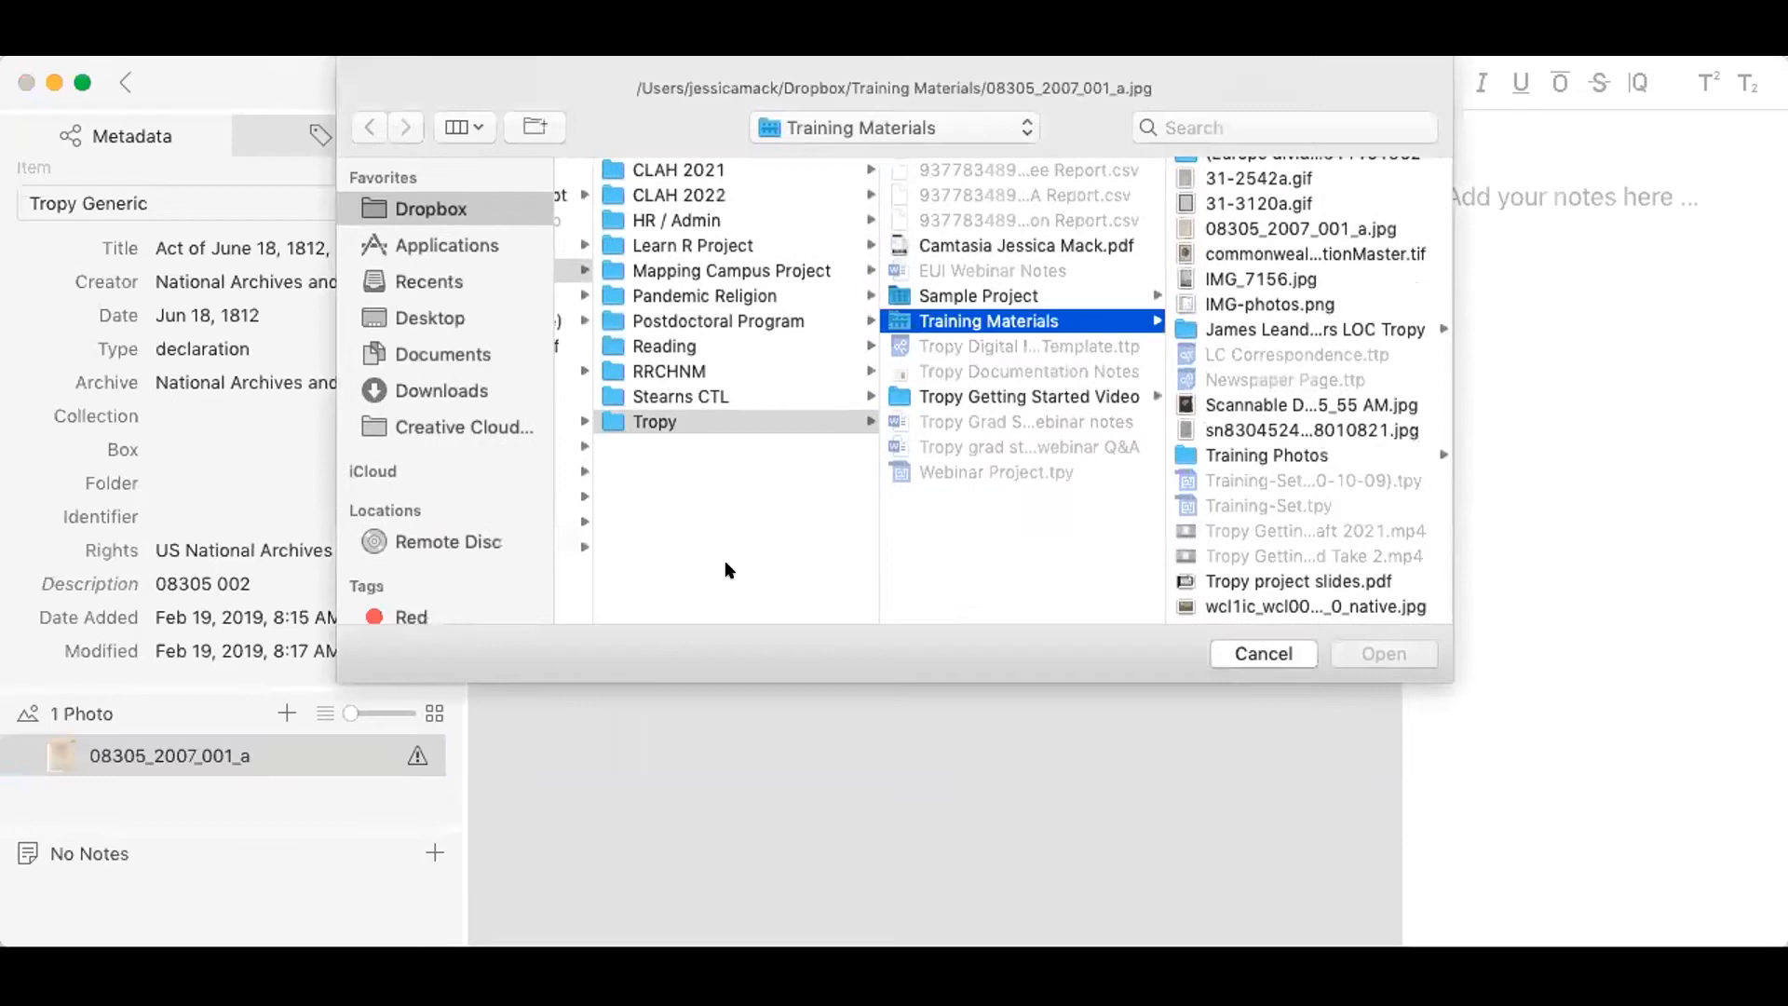
pyautogui.click(1248, 228)
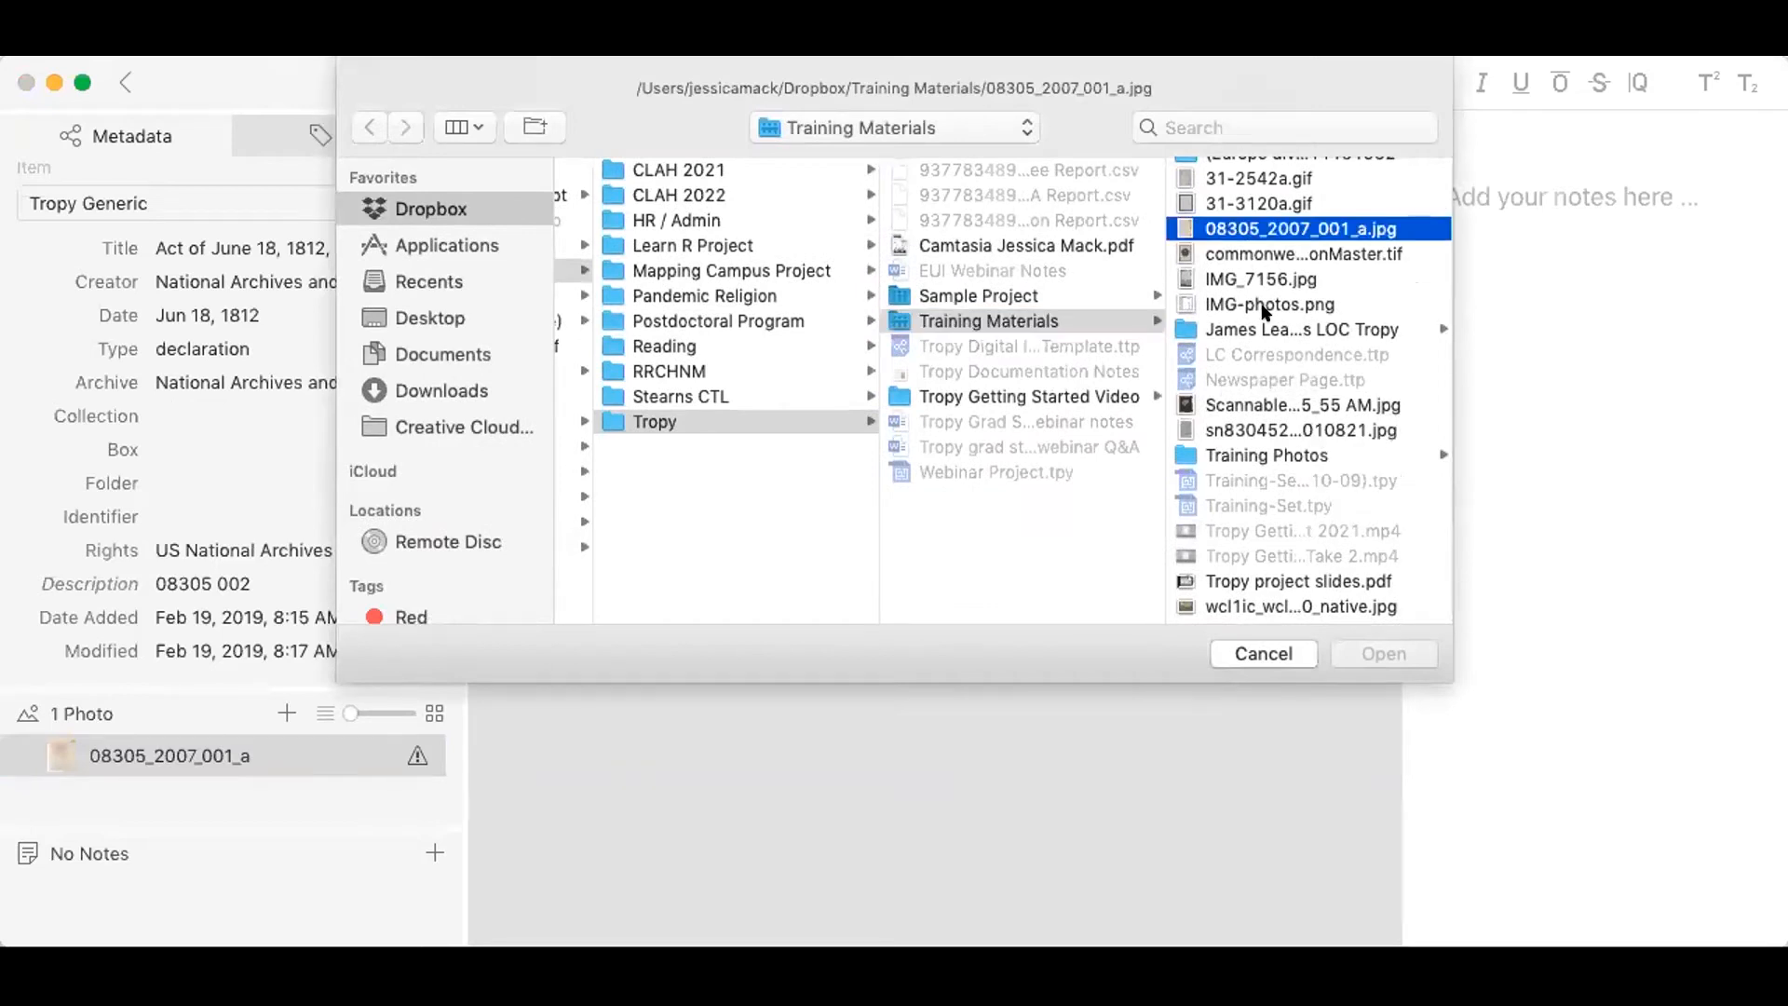
pyautogui.click(1352, 652)
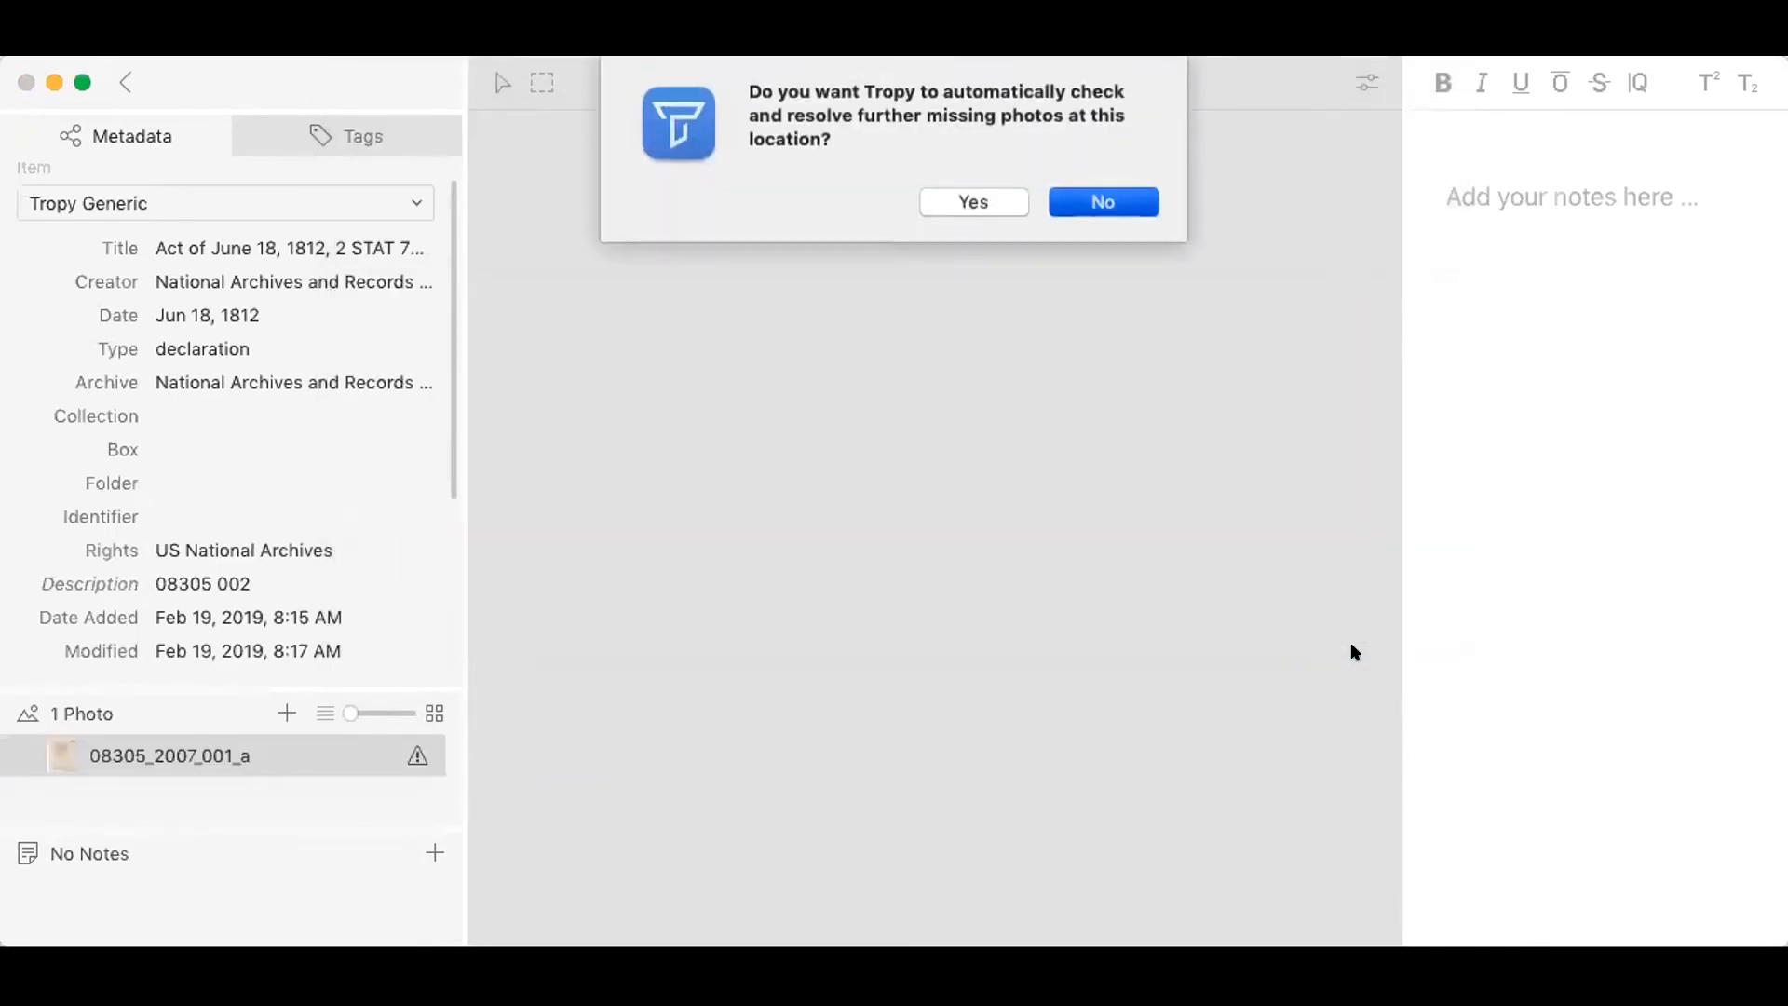
pyautogui.click(1010, 204)
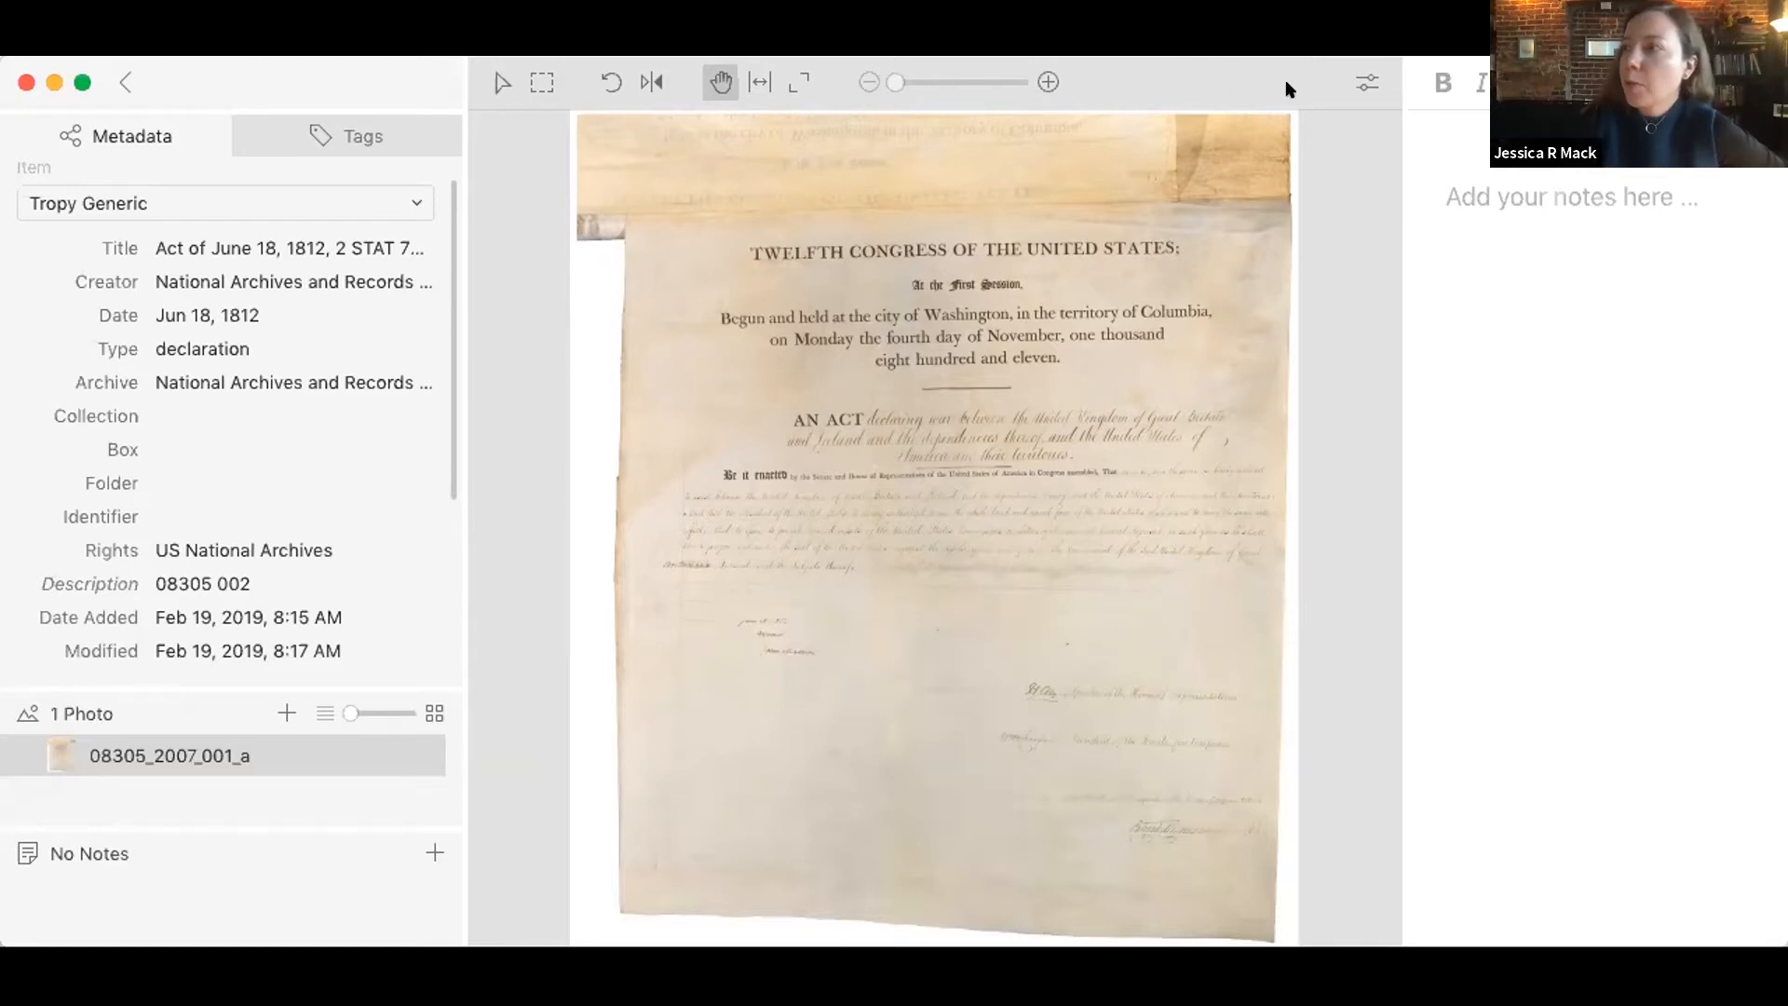
# Step: Set the photo's brightness to 3, contrast to 6 and sharpening to 16, and invert its colors
pyautogui.click(1371, 81)
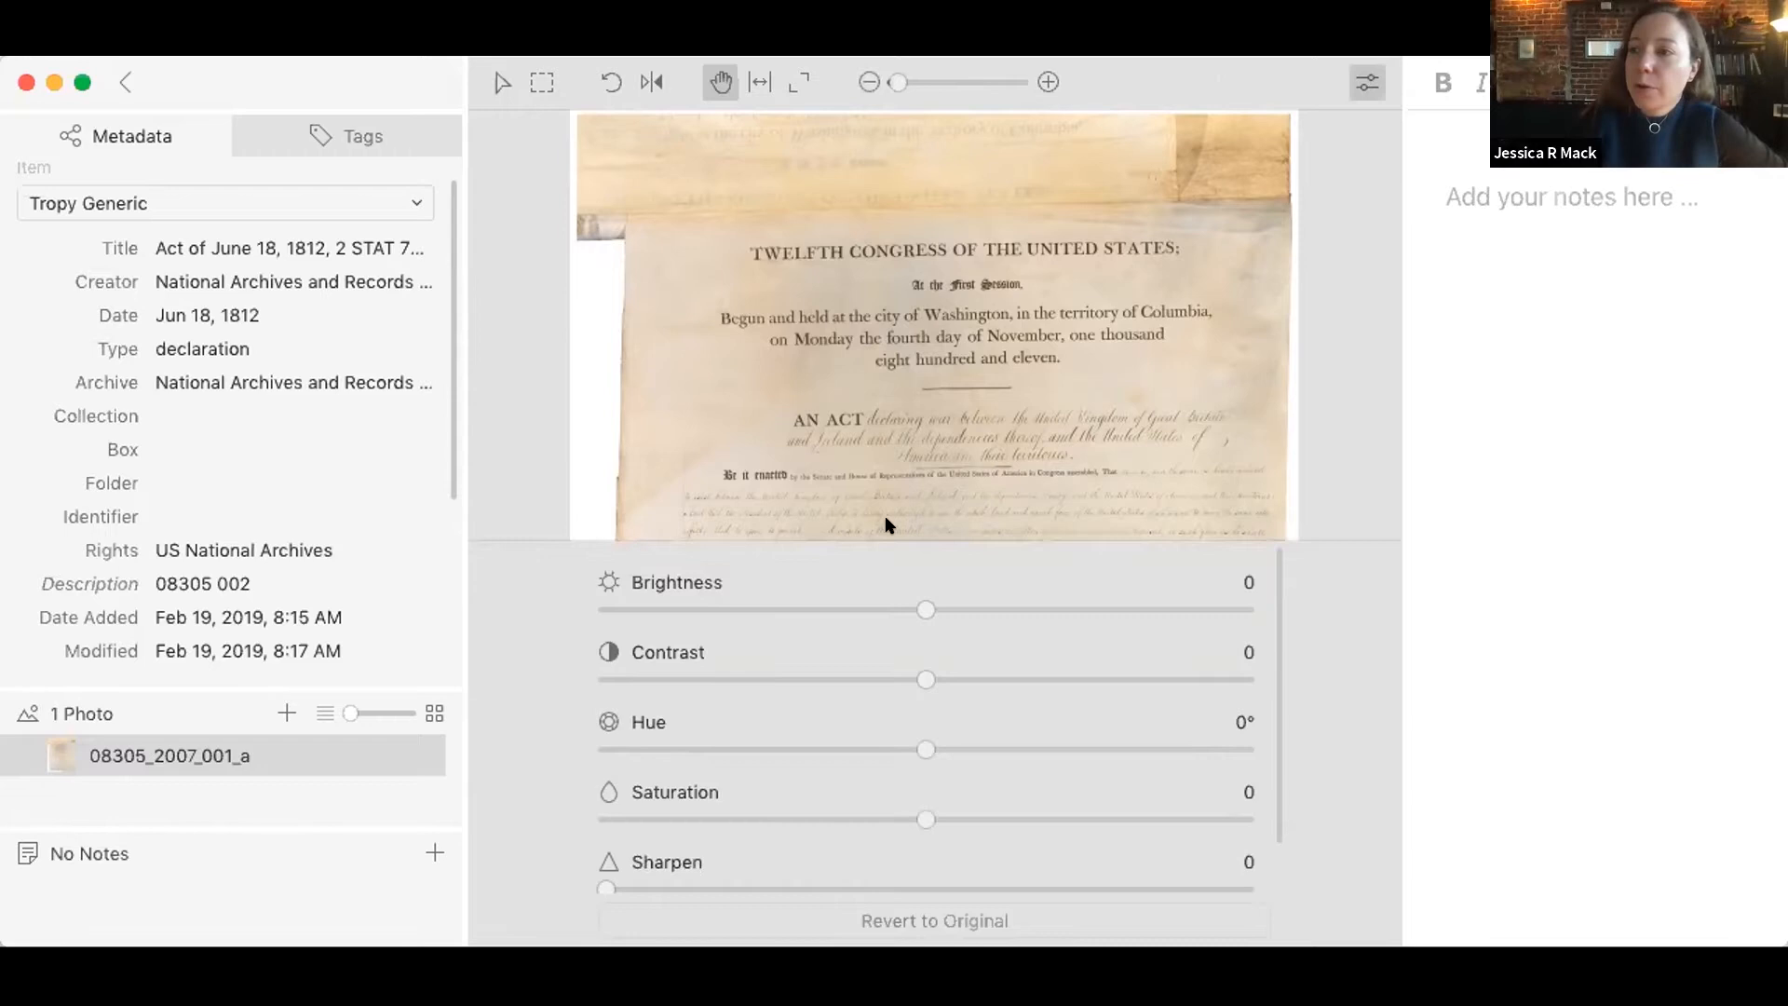
pyautogui.moveTo(922, 604)
pyautogui.mouseDown()
pyautogui.moveTo(950, 604)
pyautogui.moveTo(936, 607)
pyautogui.mouseUp()
pyautogui.moveTo(926, 677); pyautogui.dragTo(947, 679)
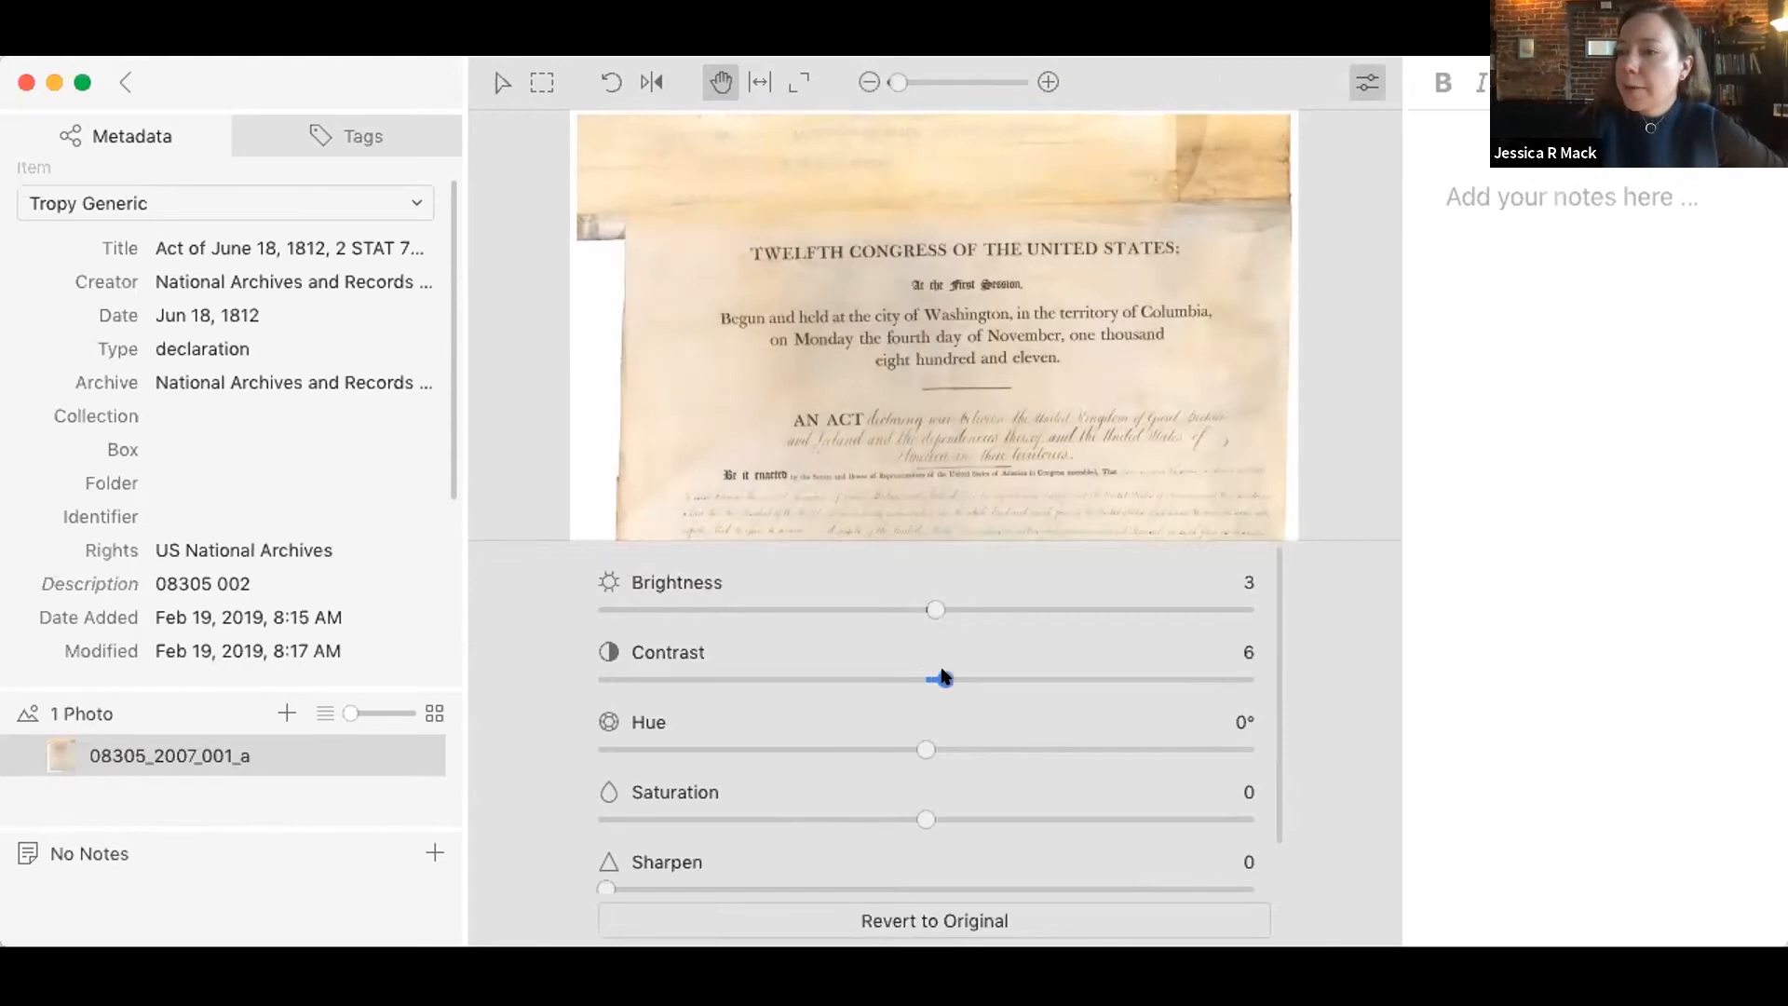
pyautogui.scroll(-2, 607, 829)
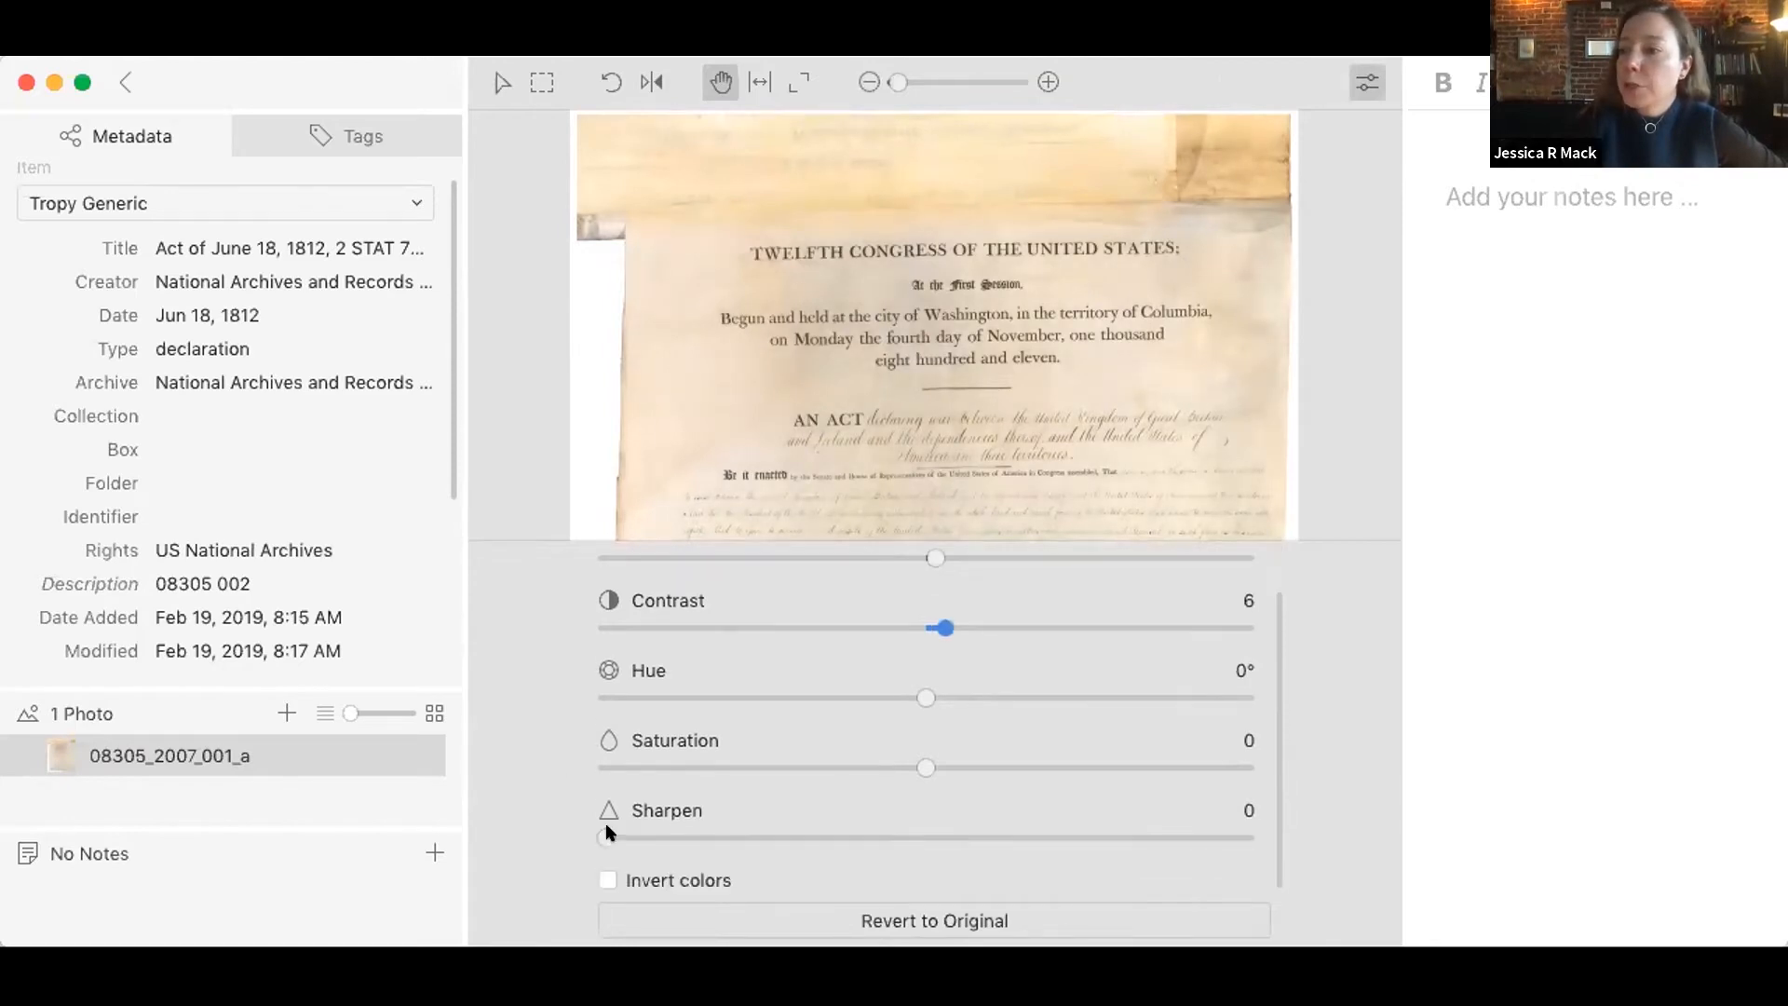
pyautogui.moveTo(607, 835); pyautogui.dragTo(658, 835)
pyautogui.click(605, 878)
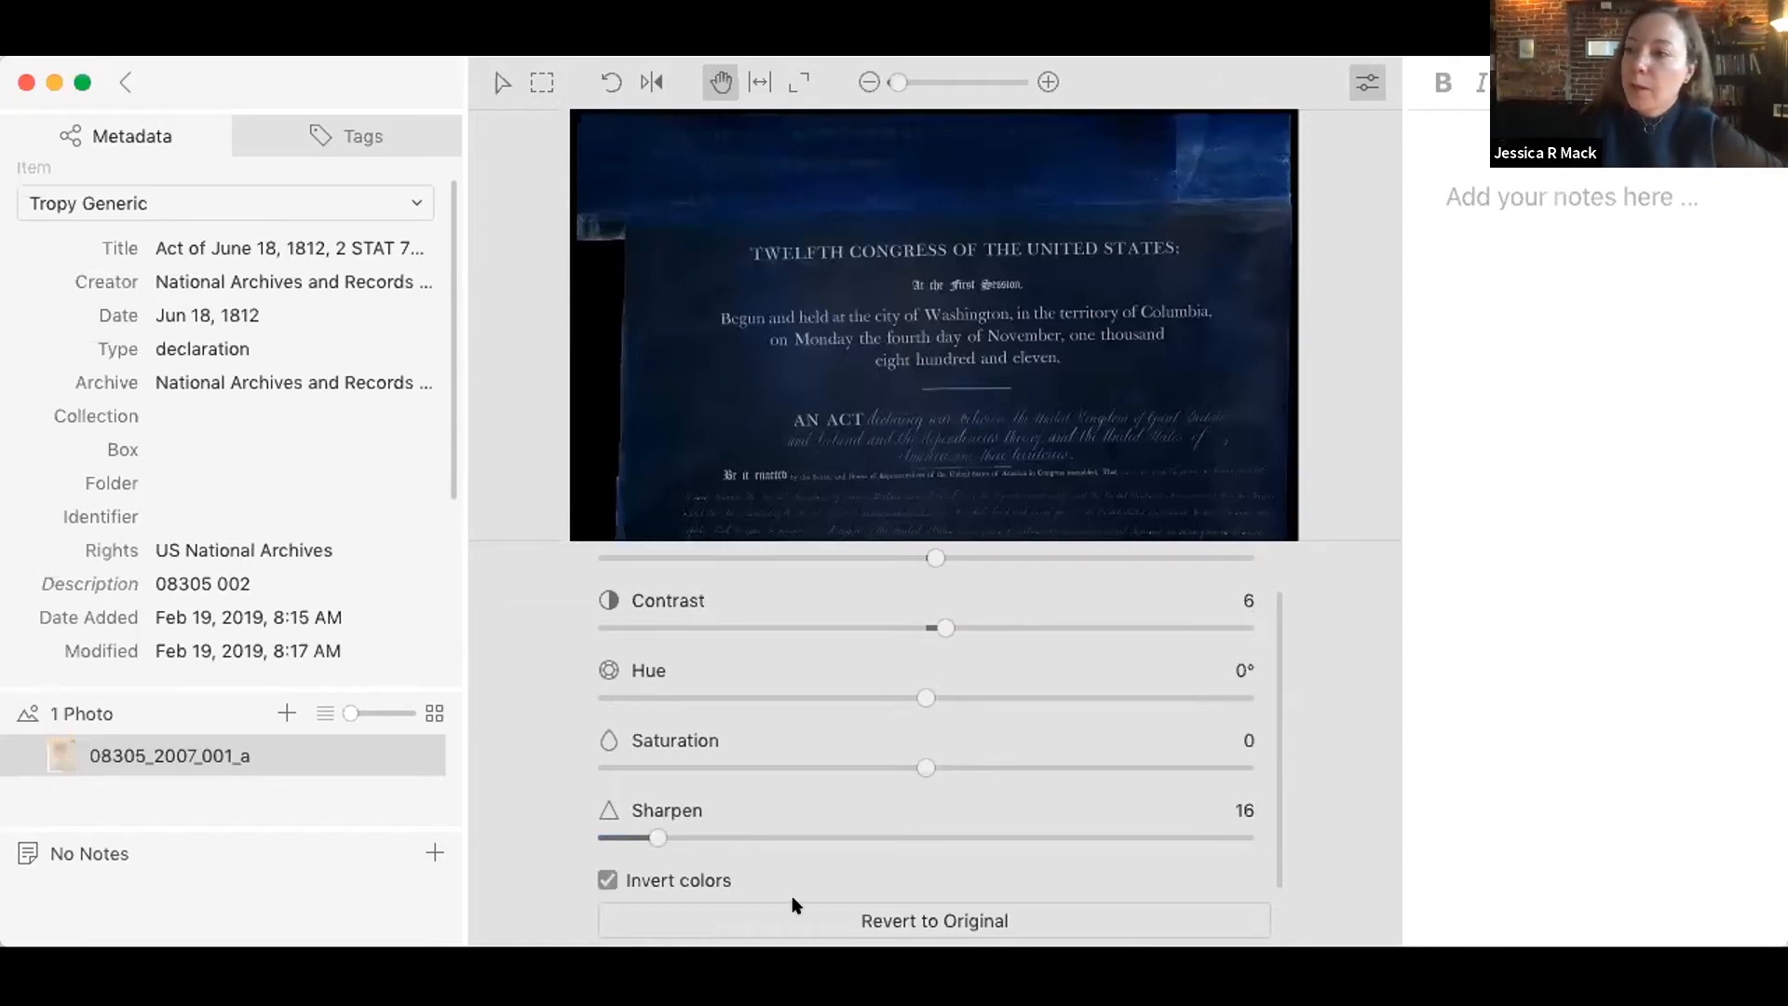
# Step: Revert the photo's adjustments to the original, and fit the photo to the width of the viewer
pyautogui.click(815, 920)
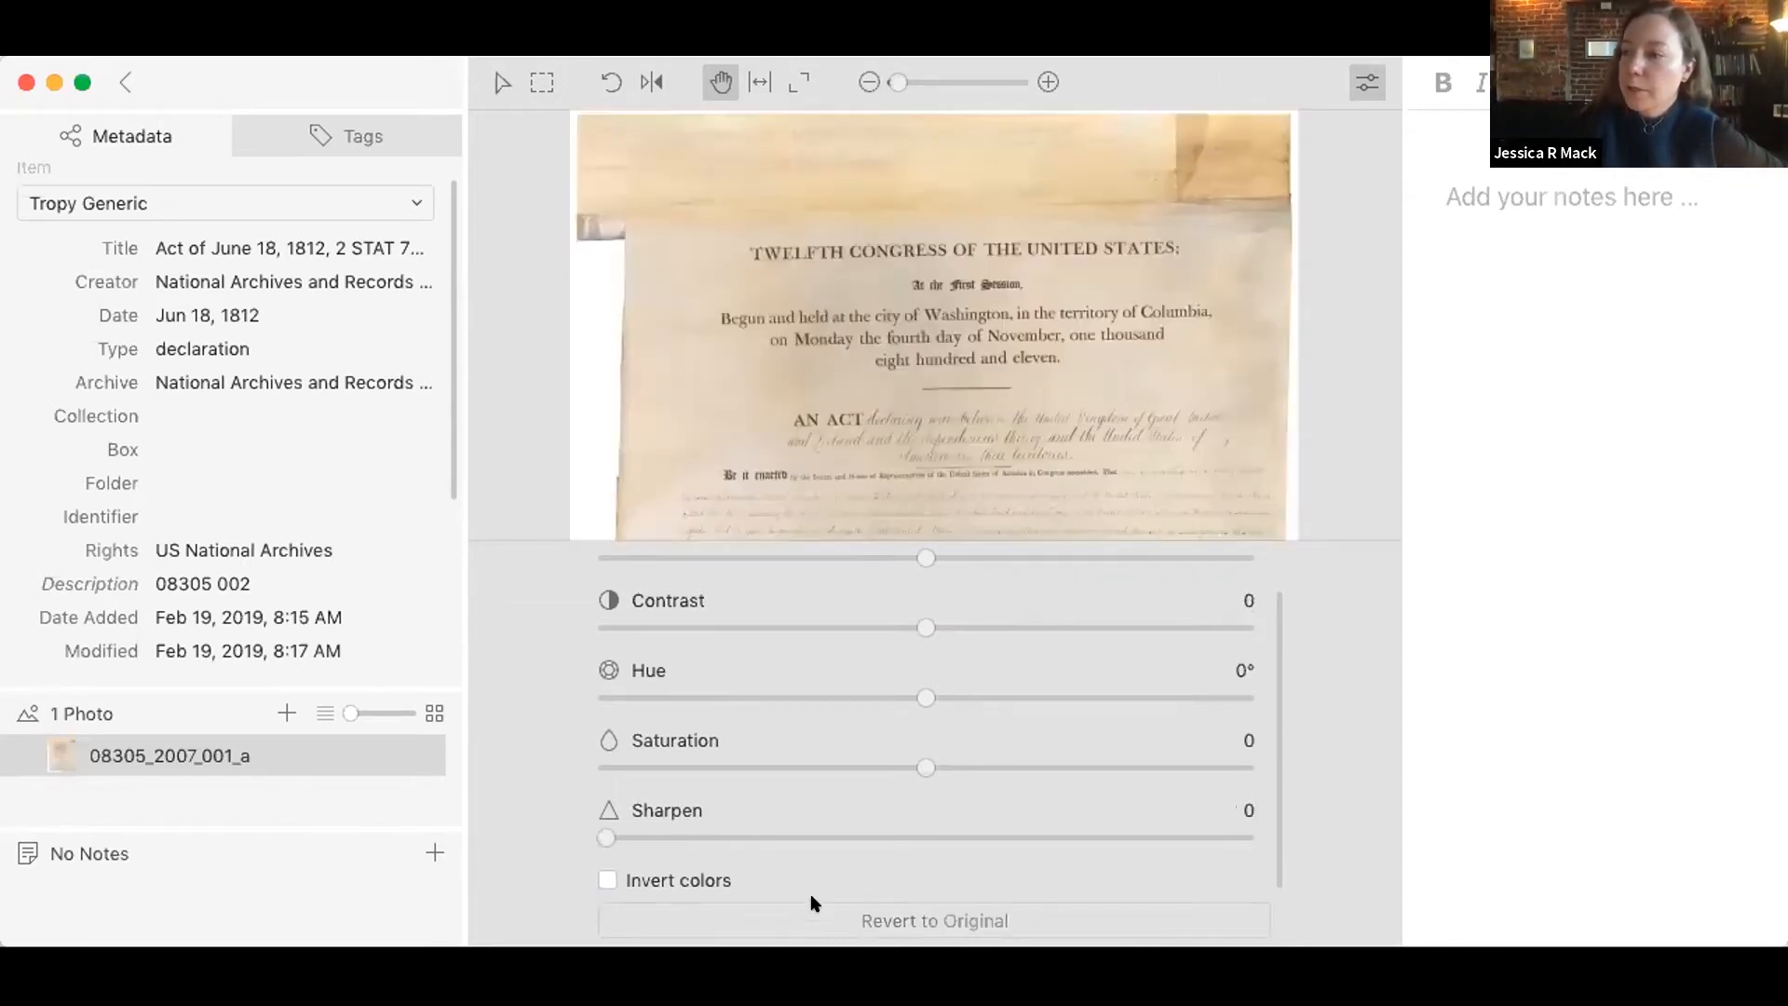
pyautogui.click(1365, 82)
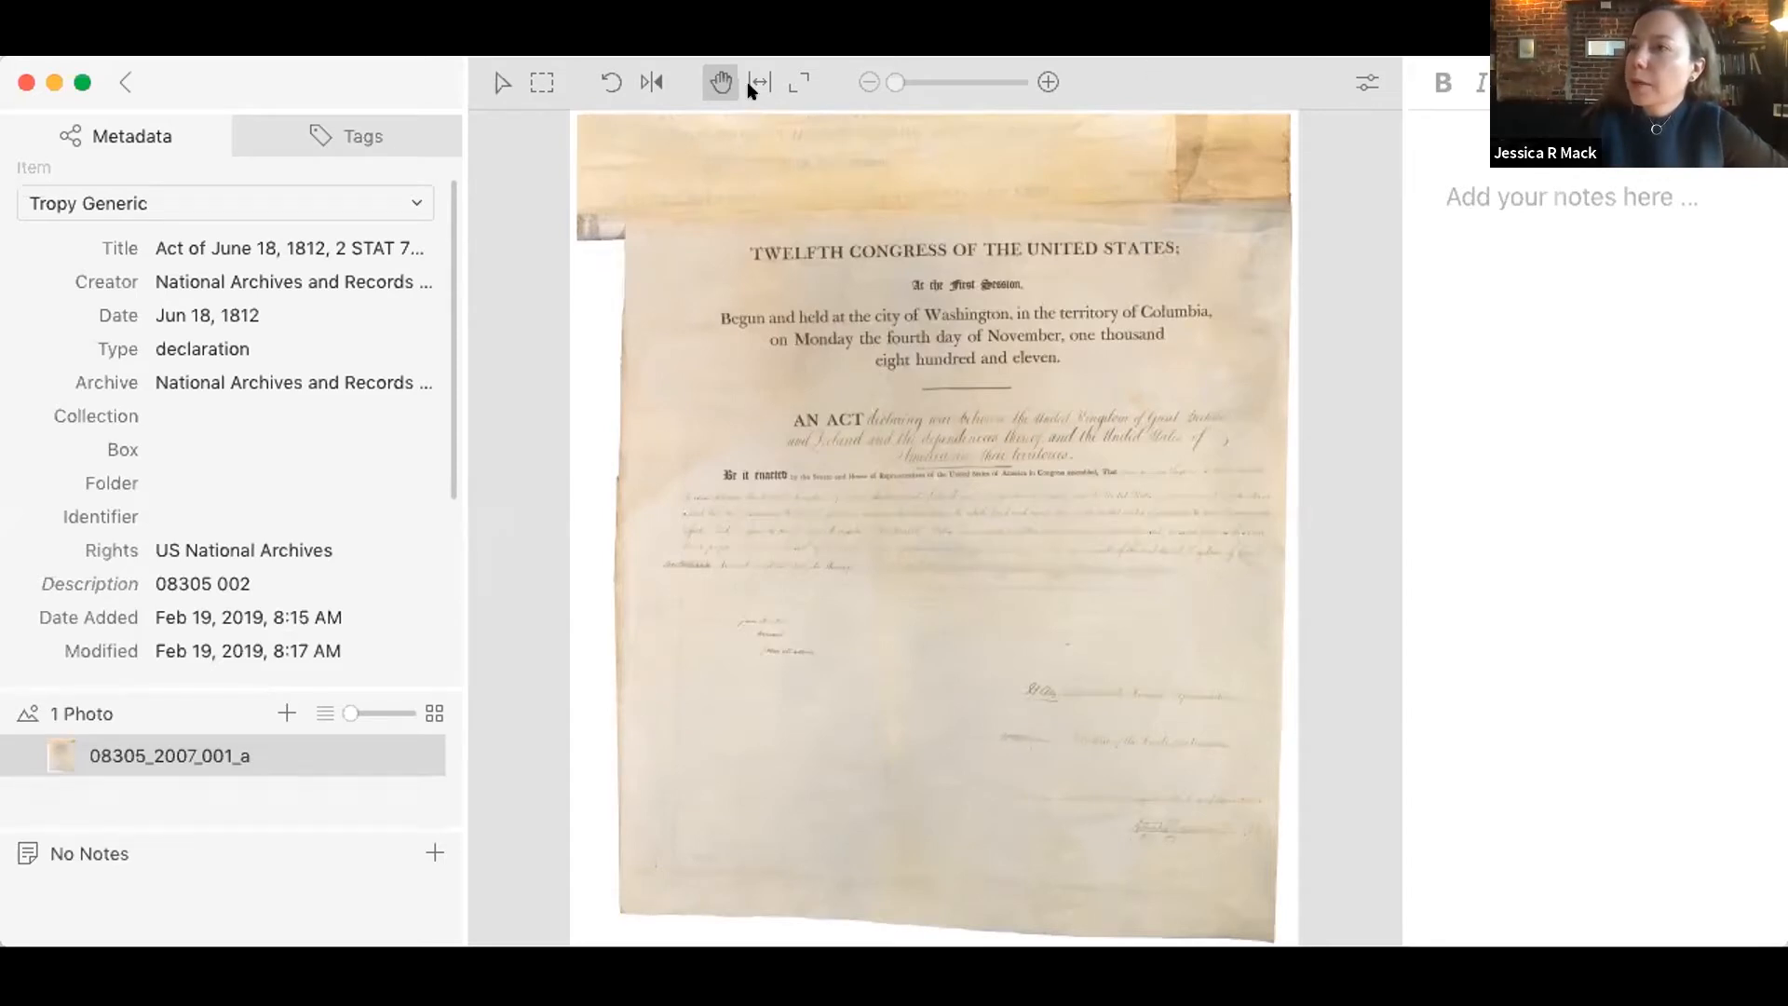
pyautogui.click(1043, 75)
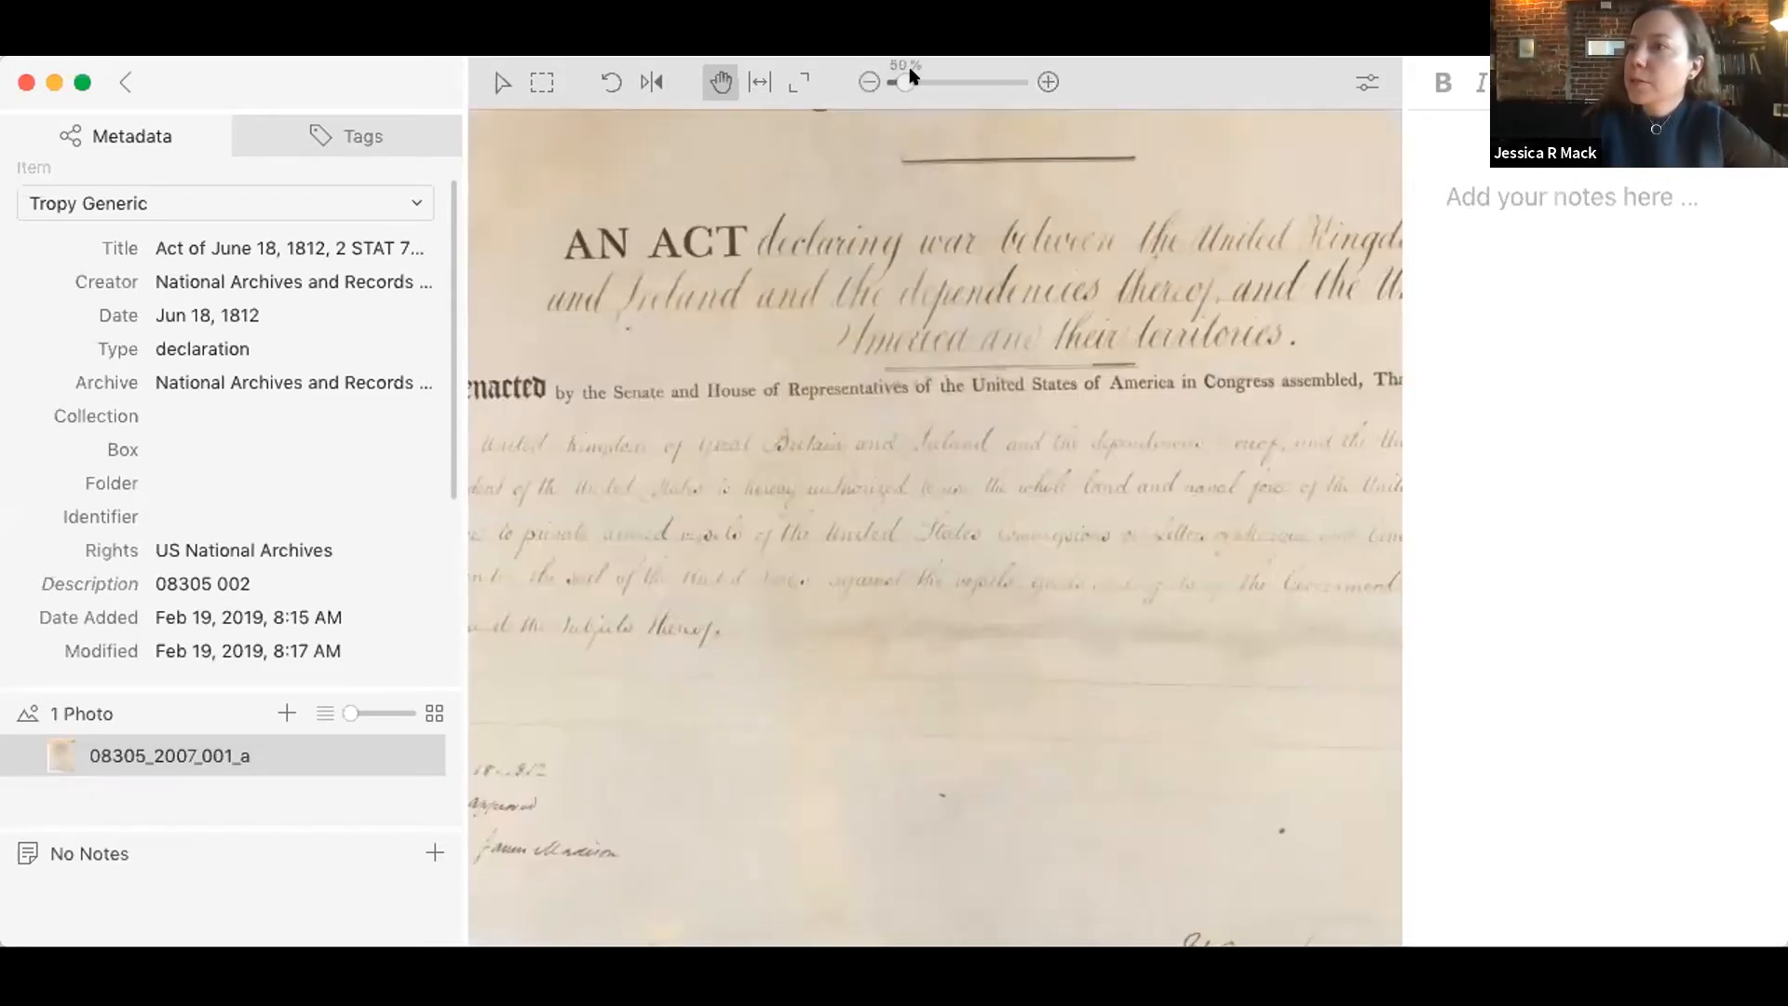
pyautogui.click(864, 81)
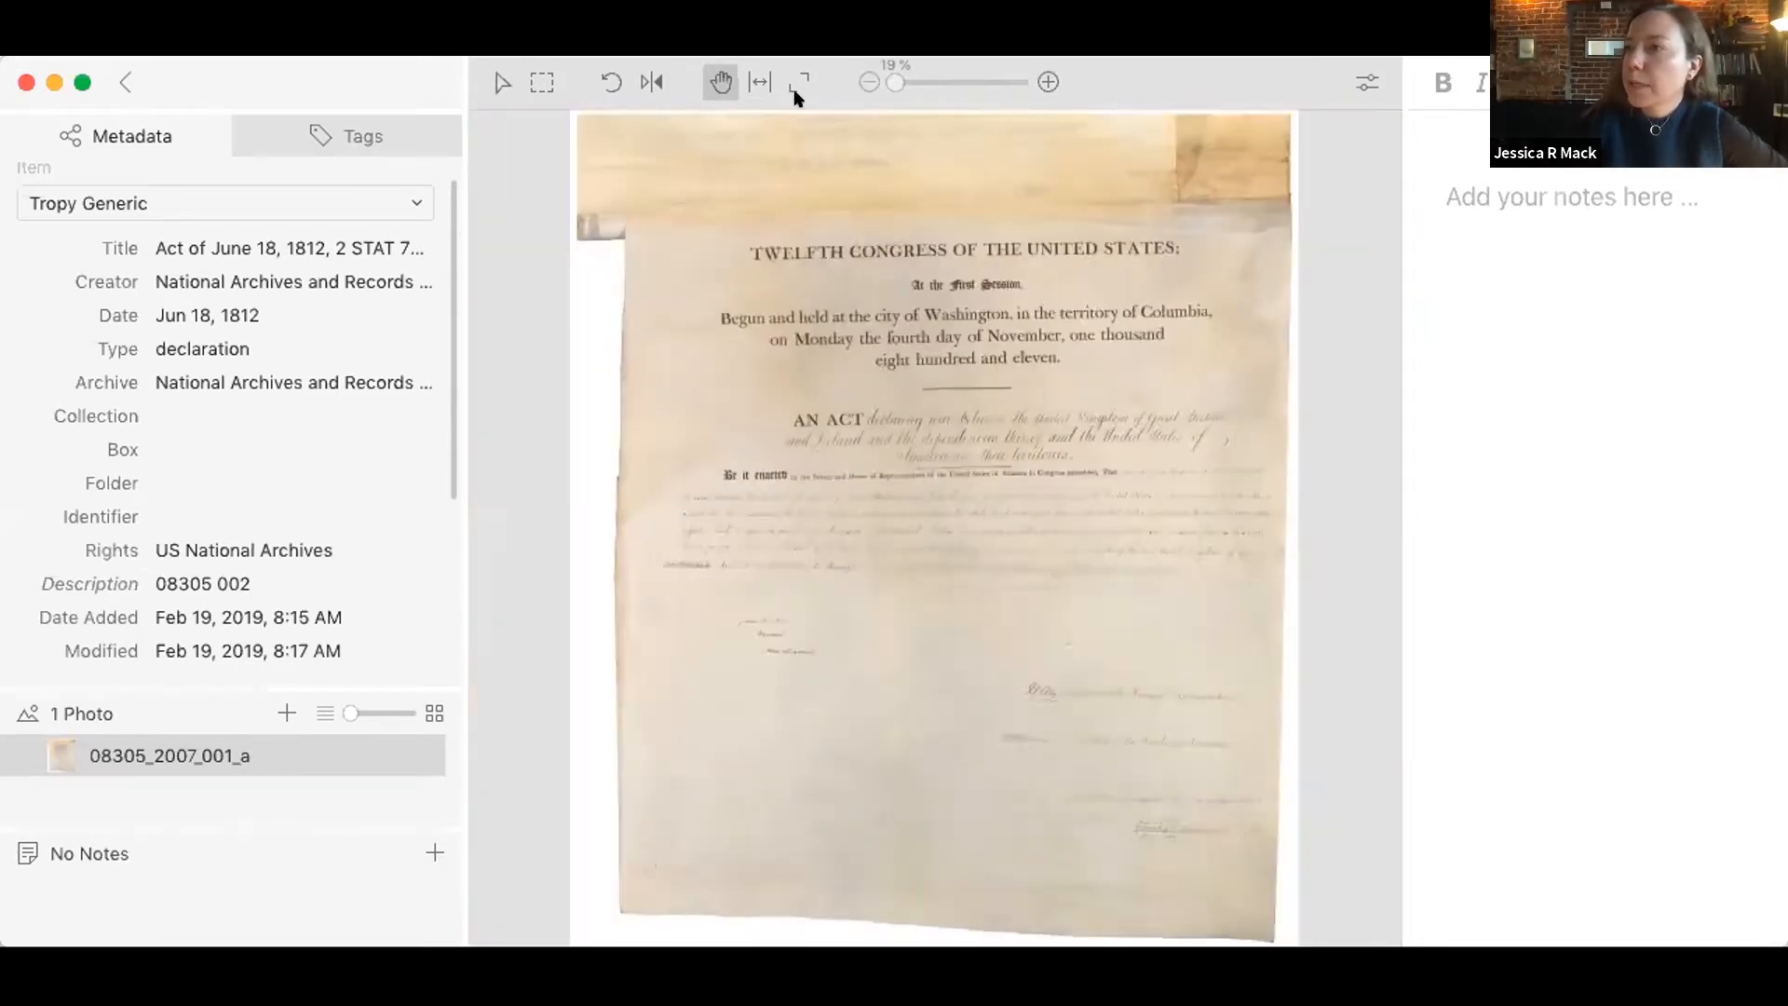
pyautogui.click(757, 81)
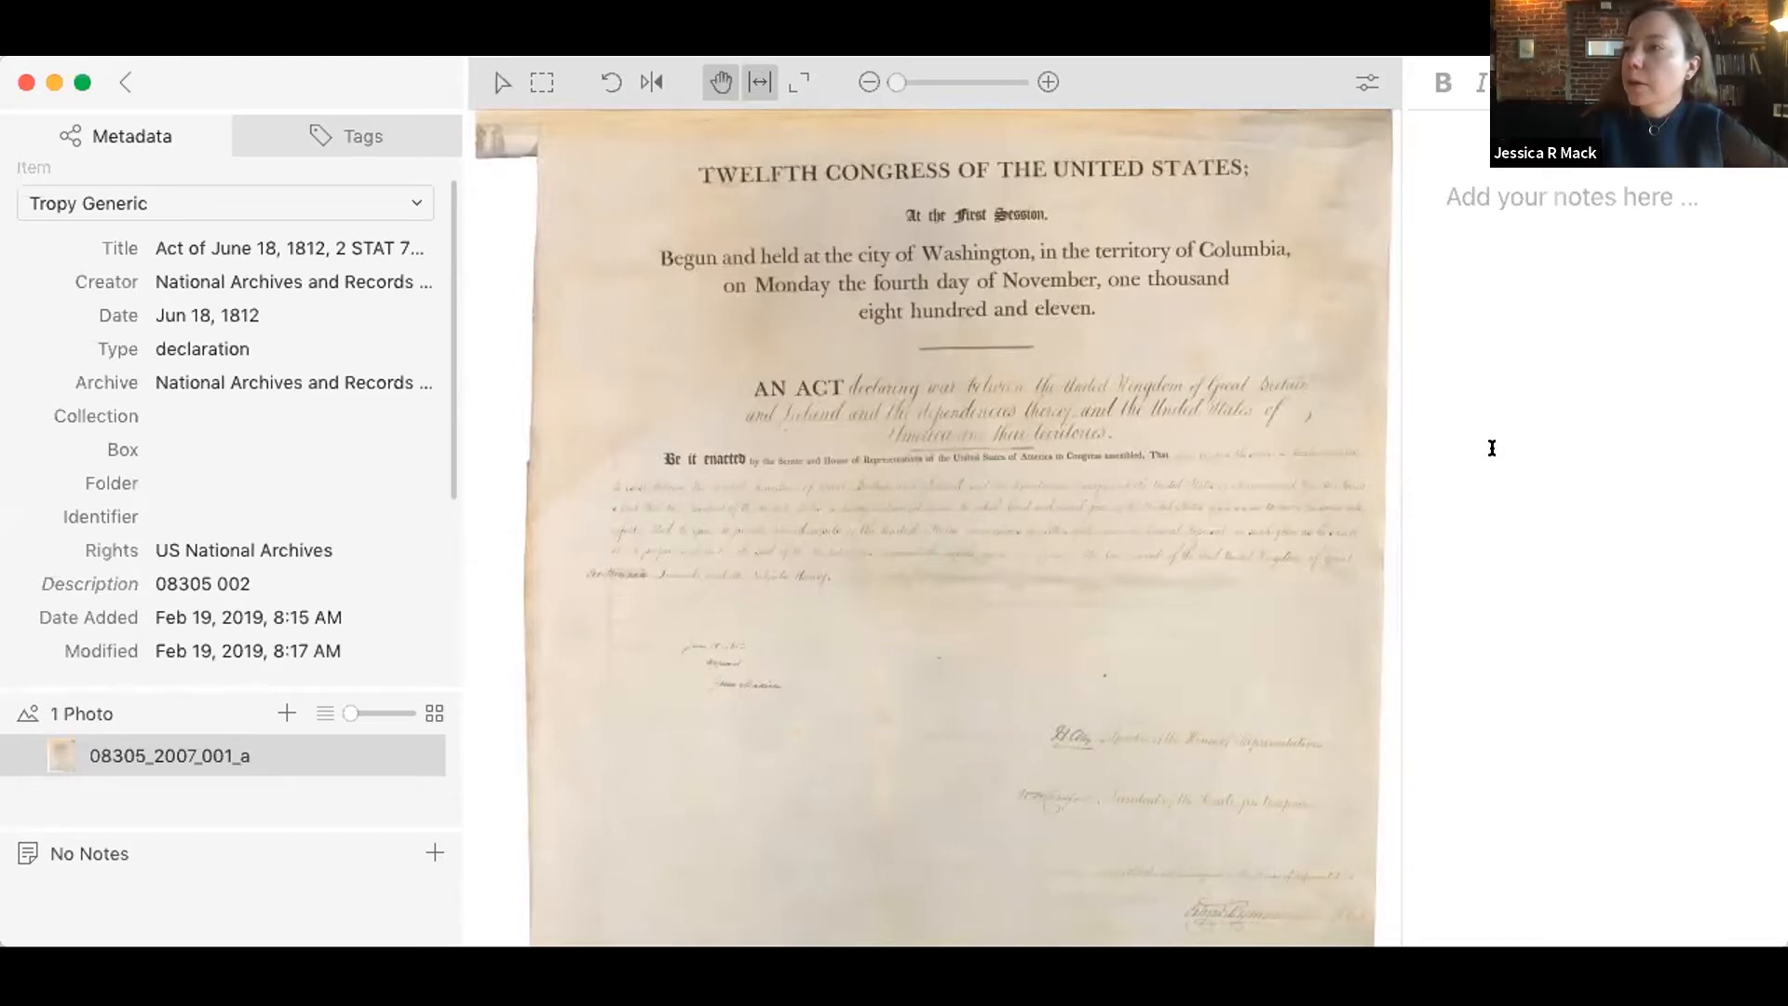
# Step: Rotate the document photo counterclockwise in quarter turns through one full turn
pyautogui.click(610, 84)
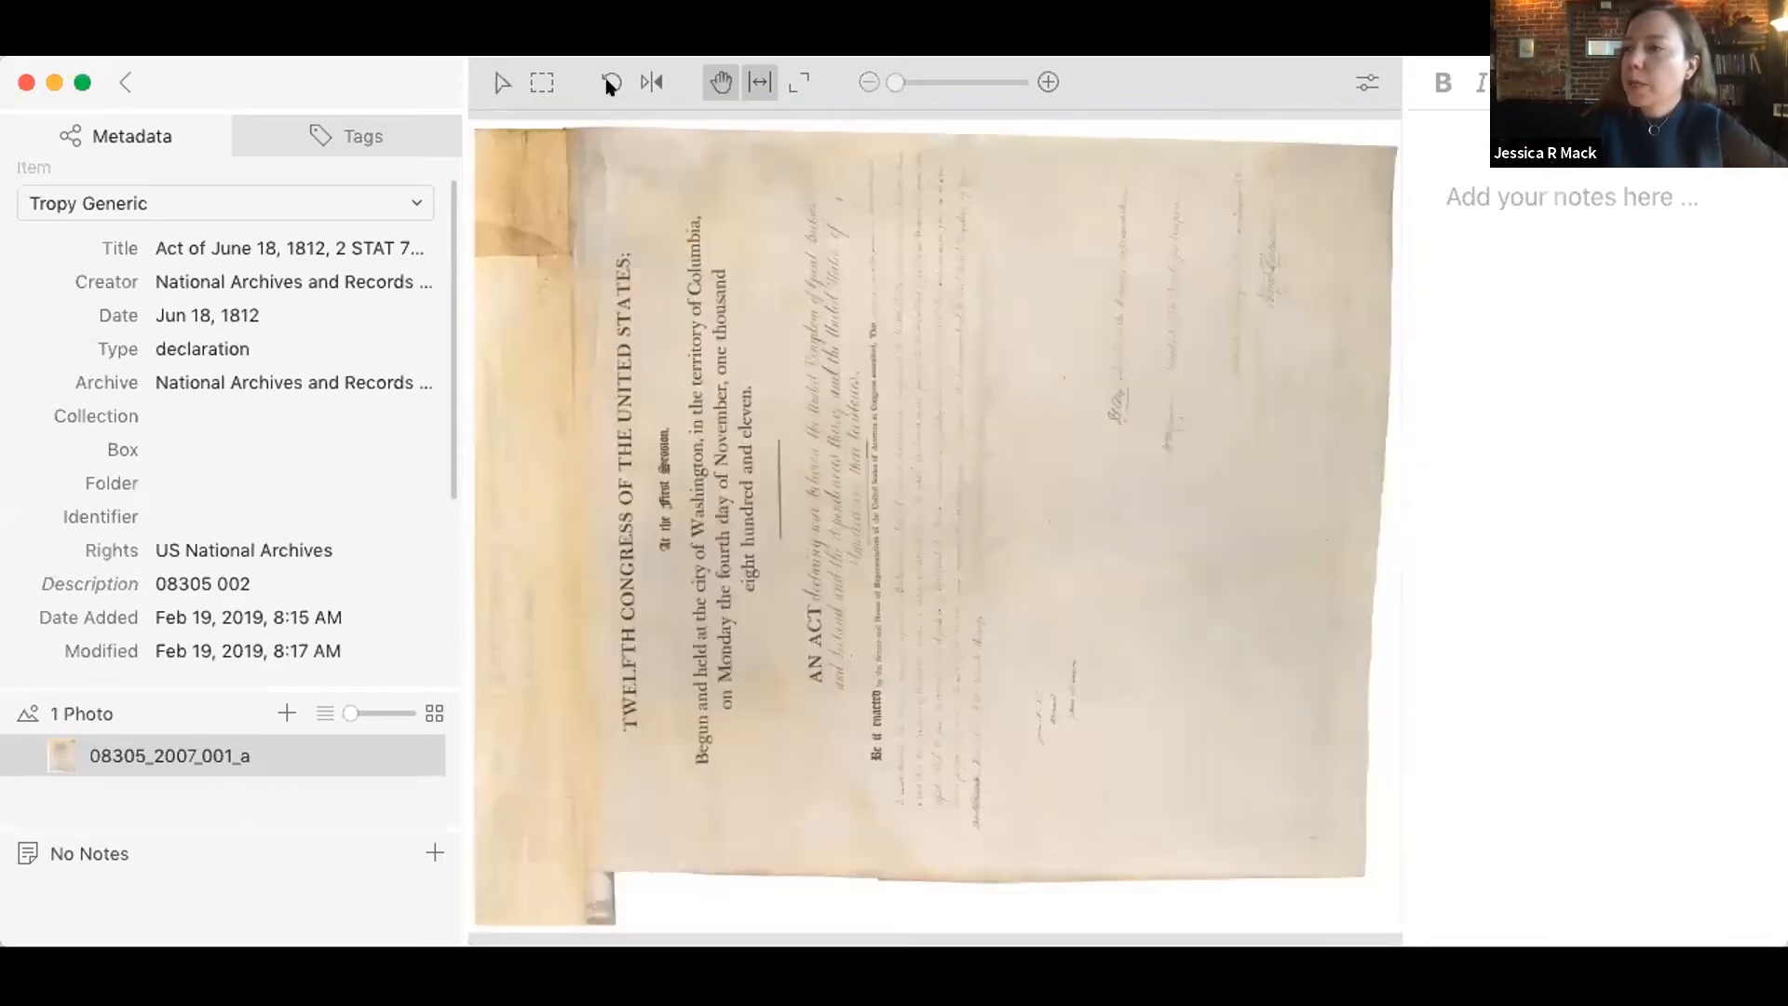
pyautogui.click(610, 84)
pyautogui.click(610, 83)
pyautogui.click(610, 84)
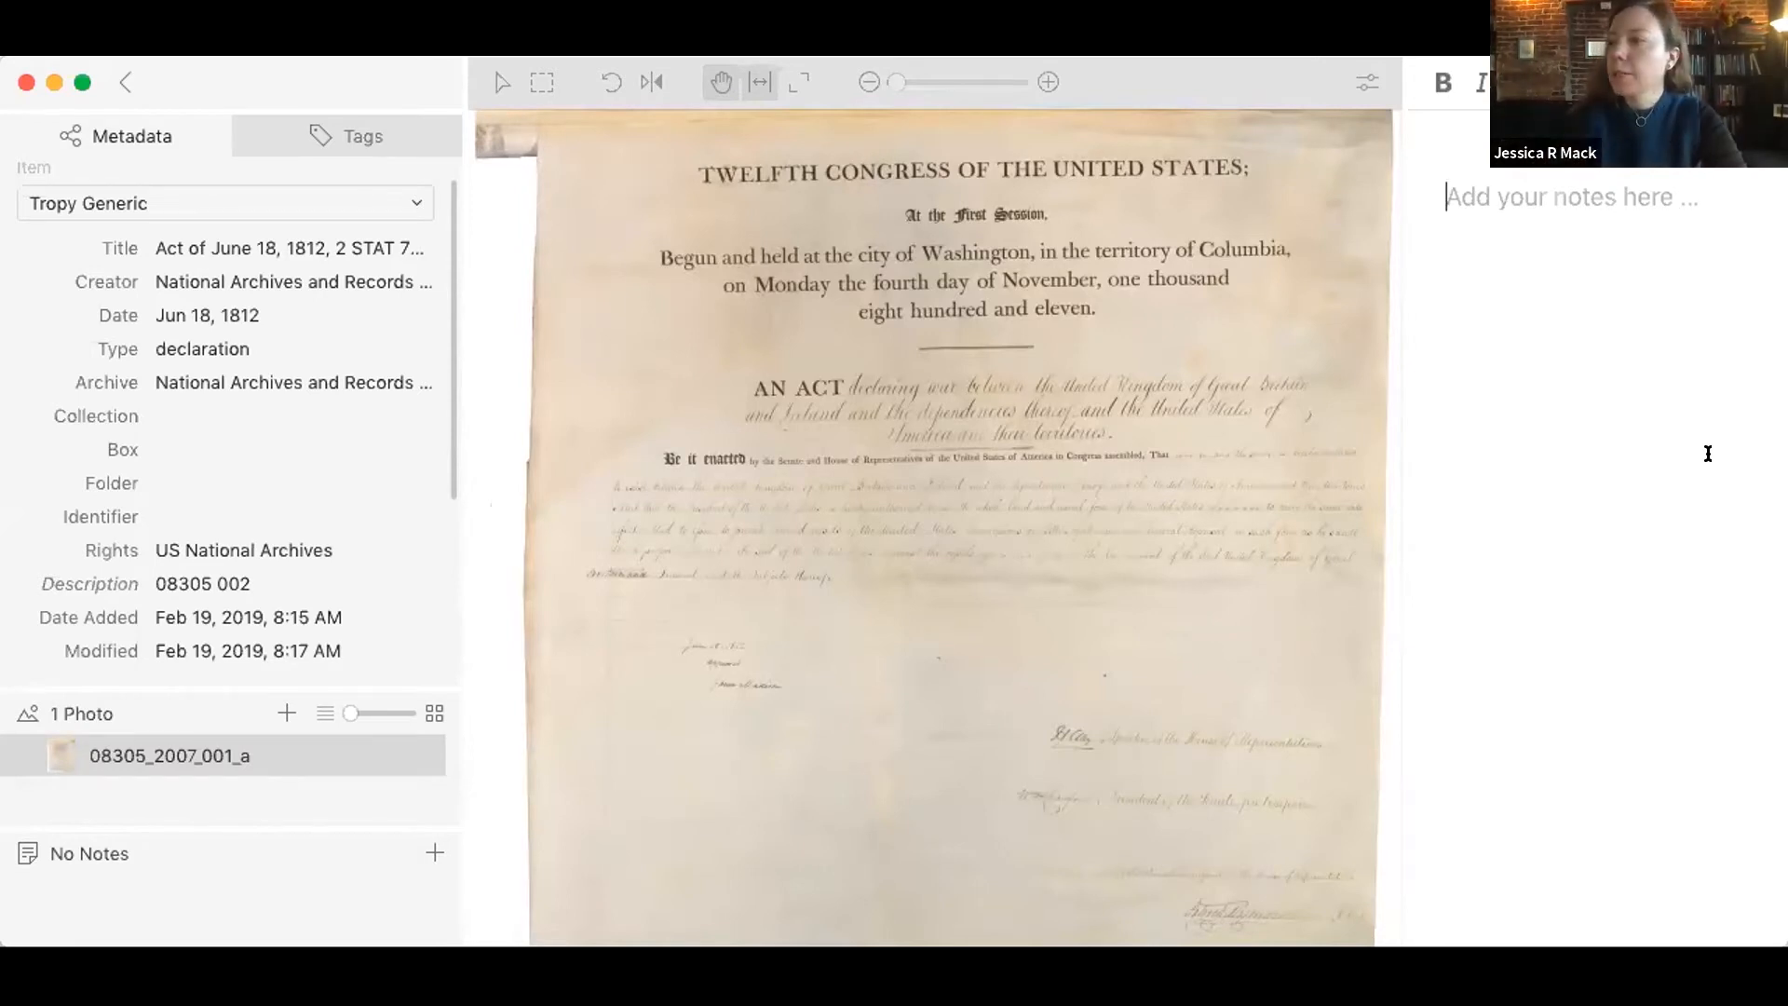
# Step: Add the note "Transcribe or take notes" to the photo
pyautogui.write('Transcribe or take notes')
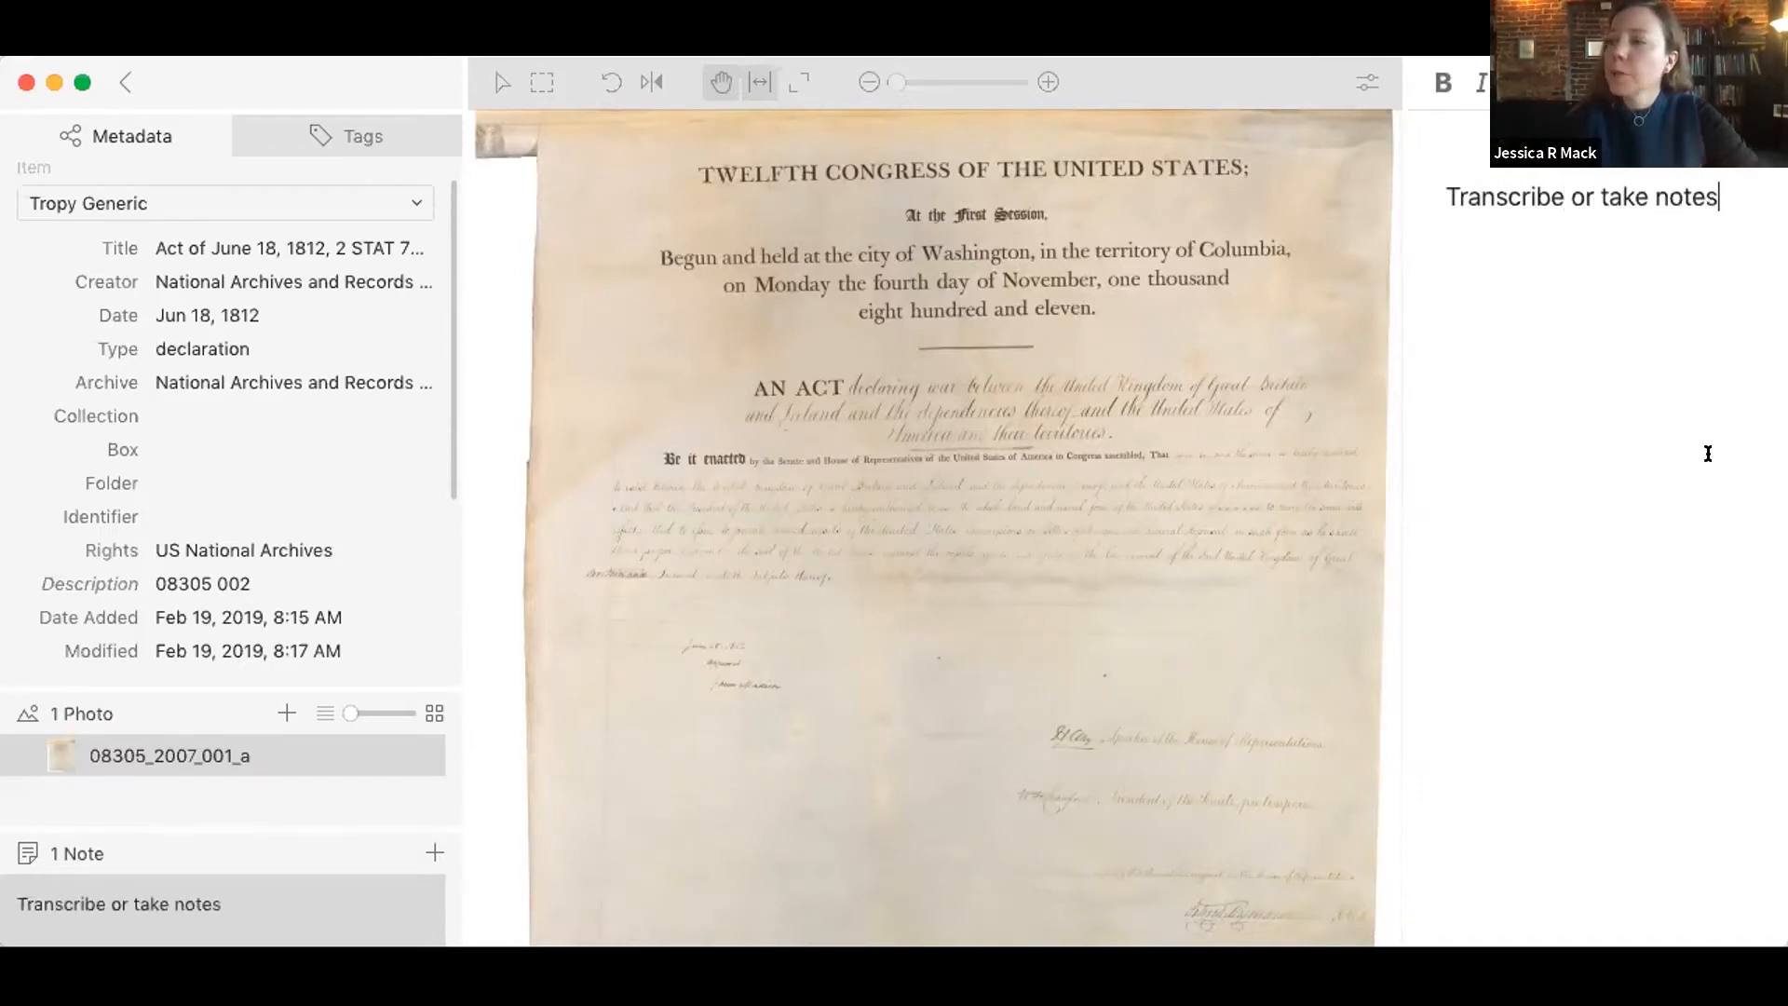
# Step: Try the vertical (right to left) writing mode for the note, and return it to horizontal
pyautogui.rightClick(1594, 377)
pyautogui.moveTo(1614, 500)
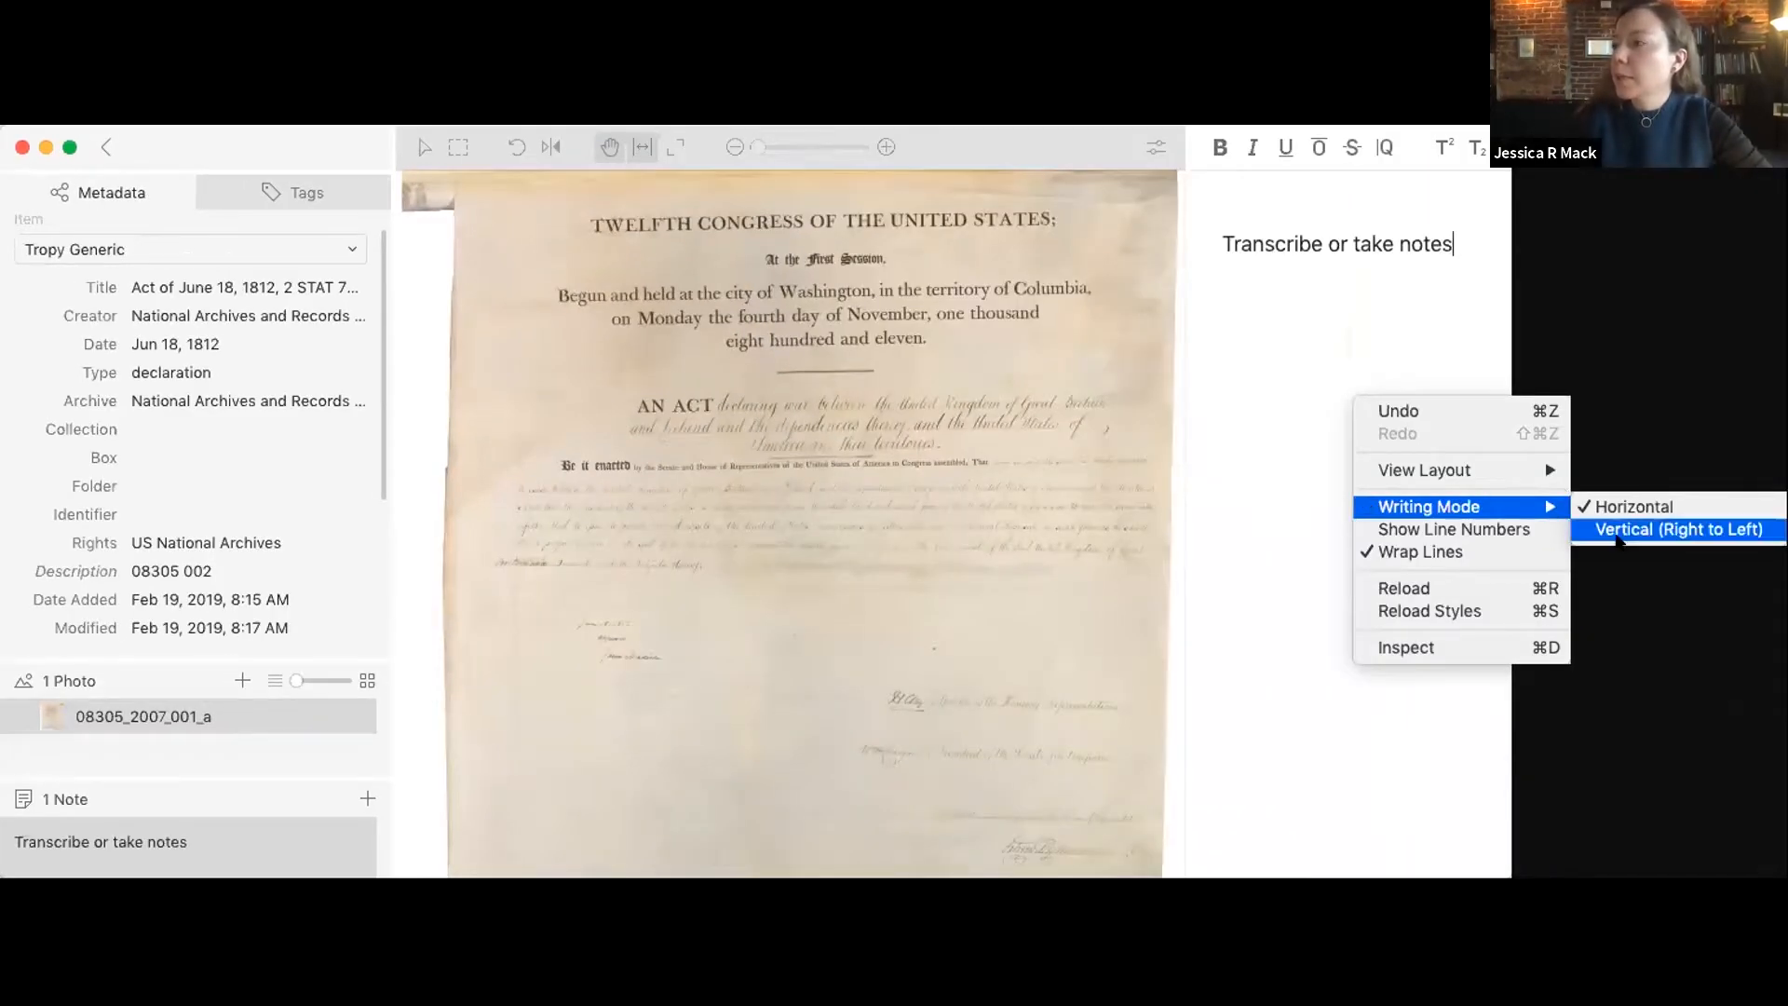
pyautogui.click(1616, 534)
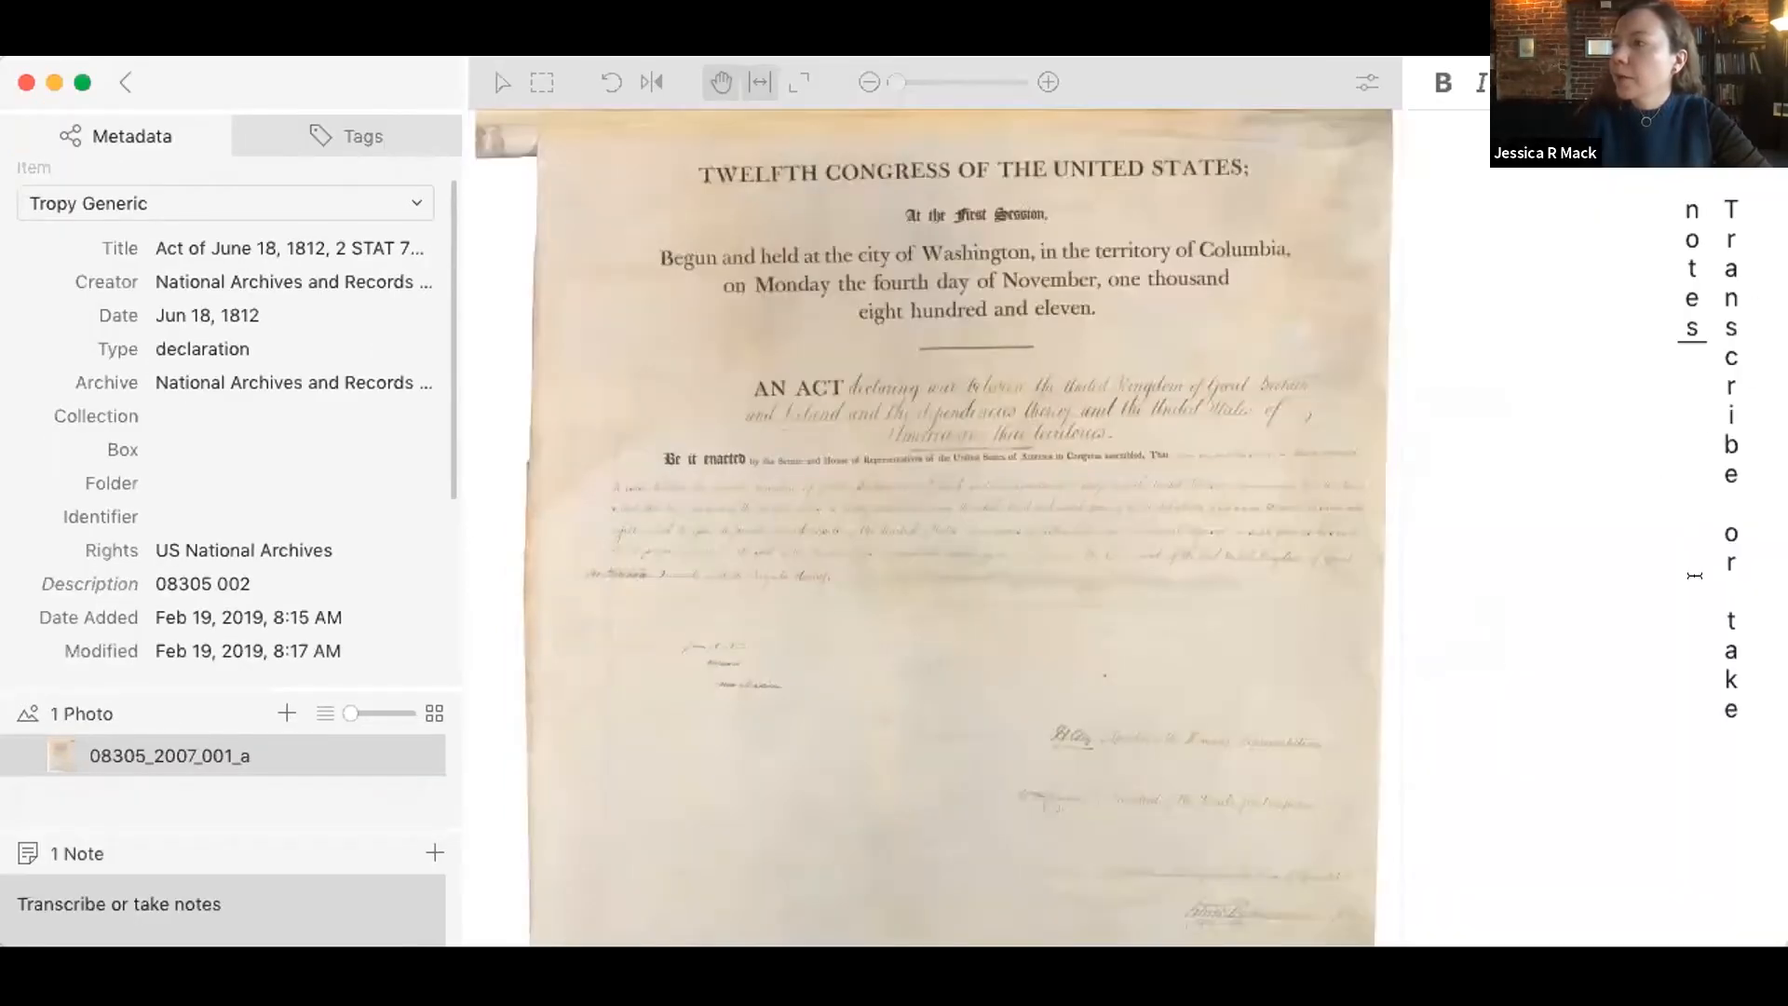
pyautogui.rightClick(1648, 512)
pyautogui.click(1596, 489)
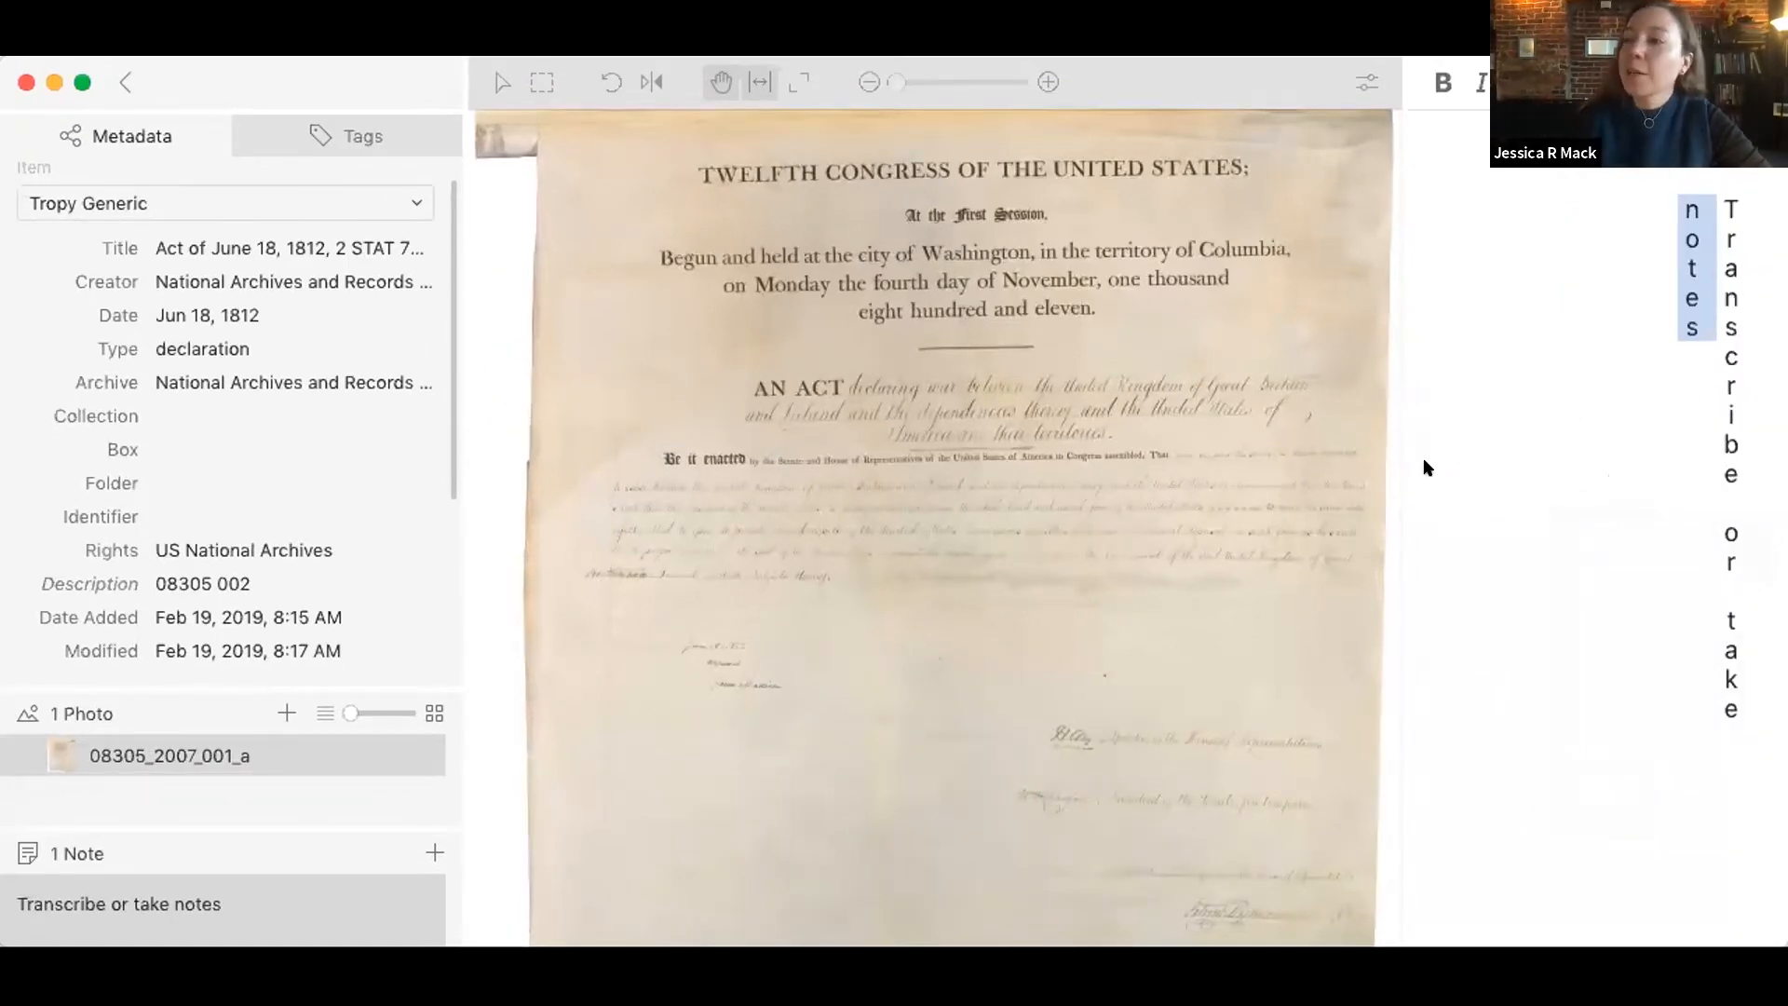
pyautogui.rightClick(1577, 552)
pyautogui.moveTo(1557, 664)
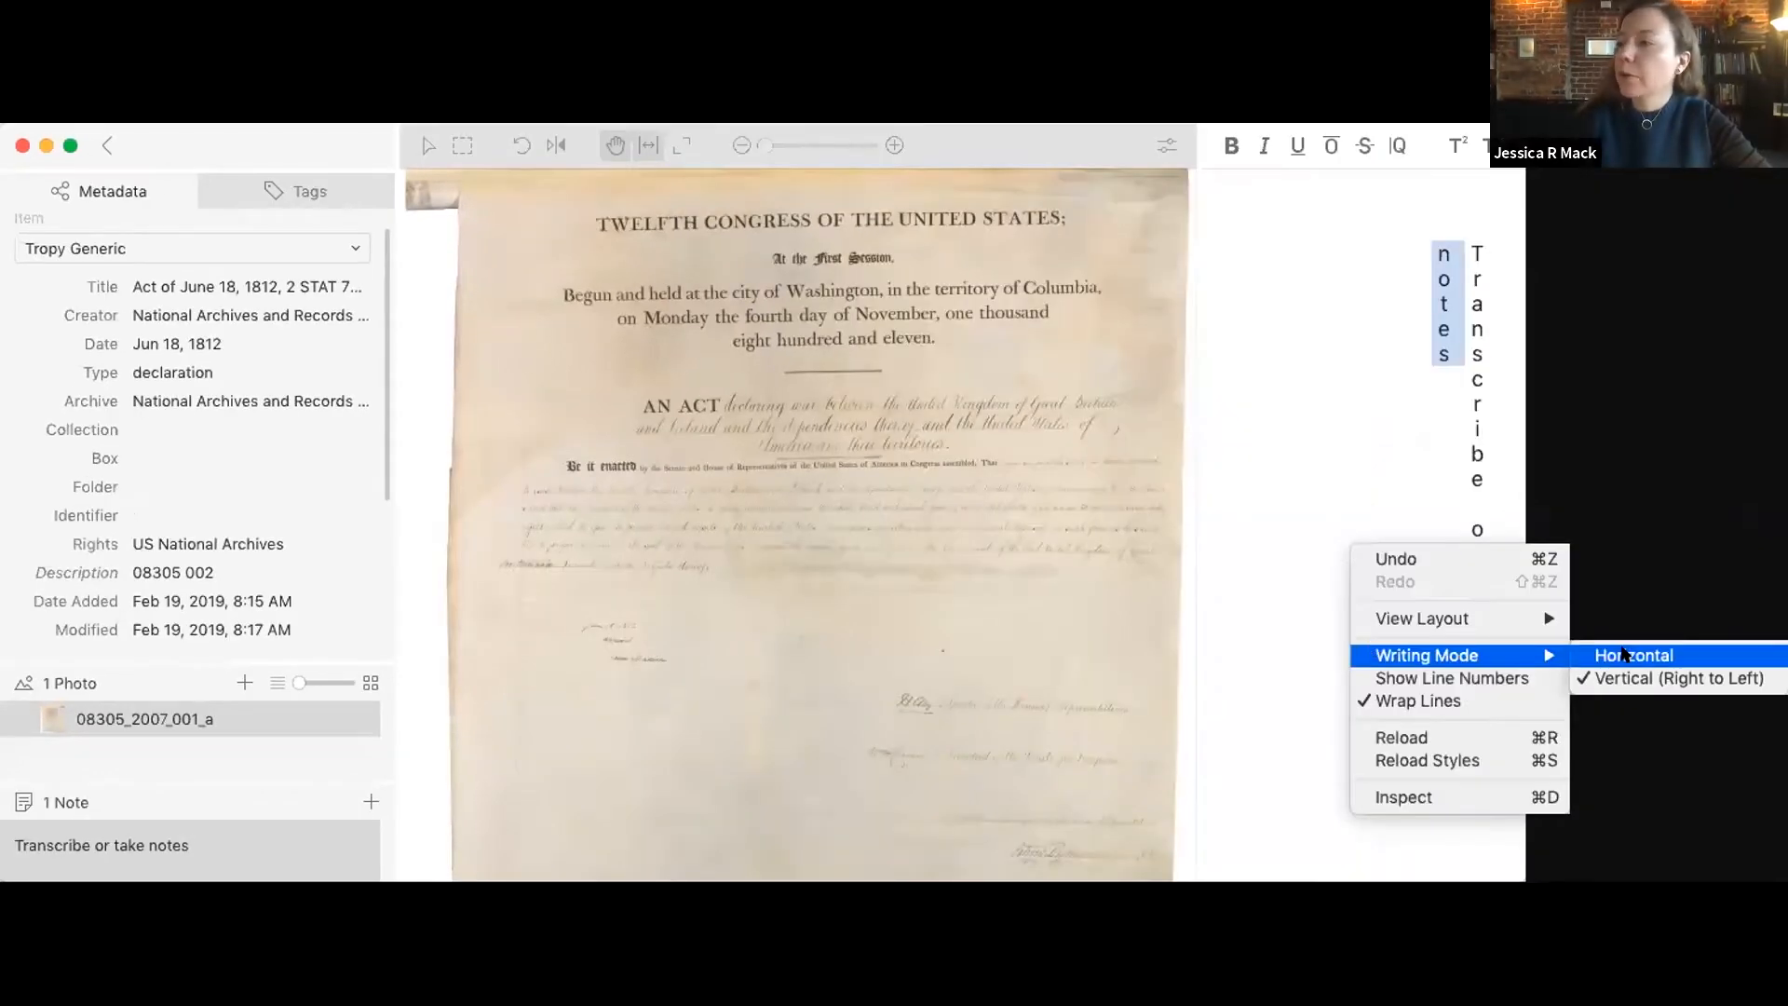
pyautogui.click(1625, 654)
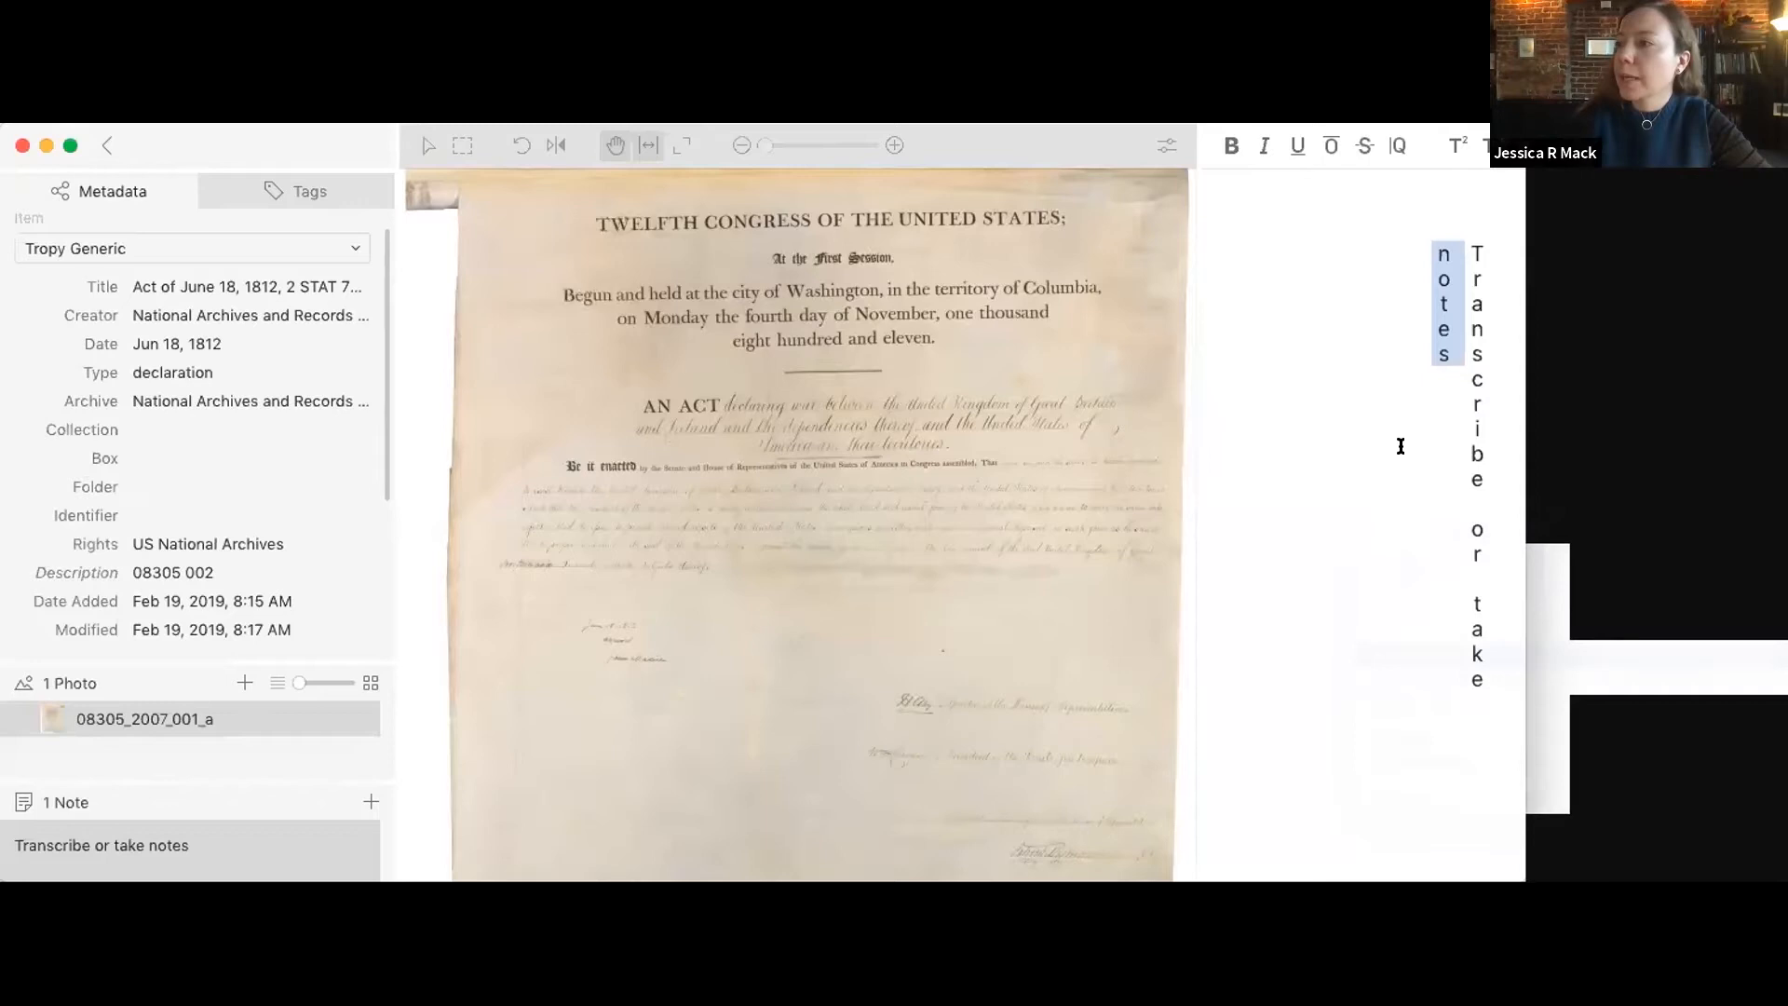
# Step: Arrange the photo and its note in the stacked view layout, and return to the project's item overview
pyautogui.rightClick(1397, 451)
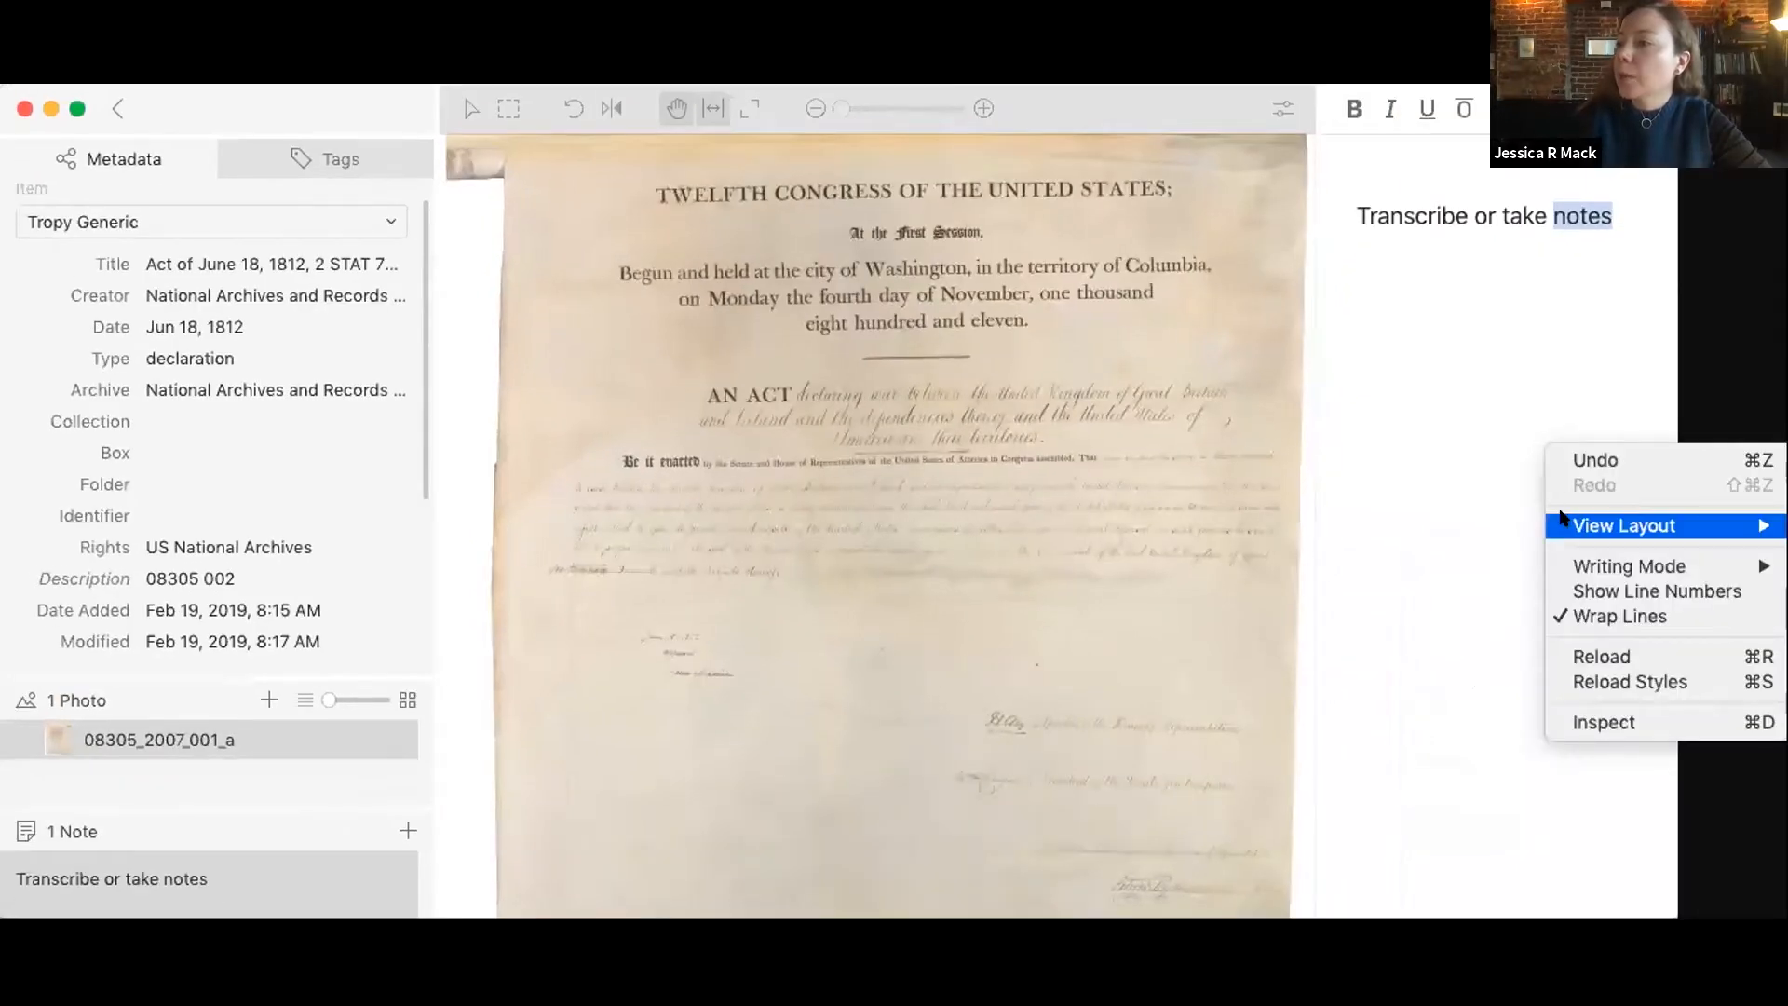
pyautogui.moveTo(1624, 525)
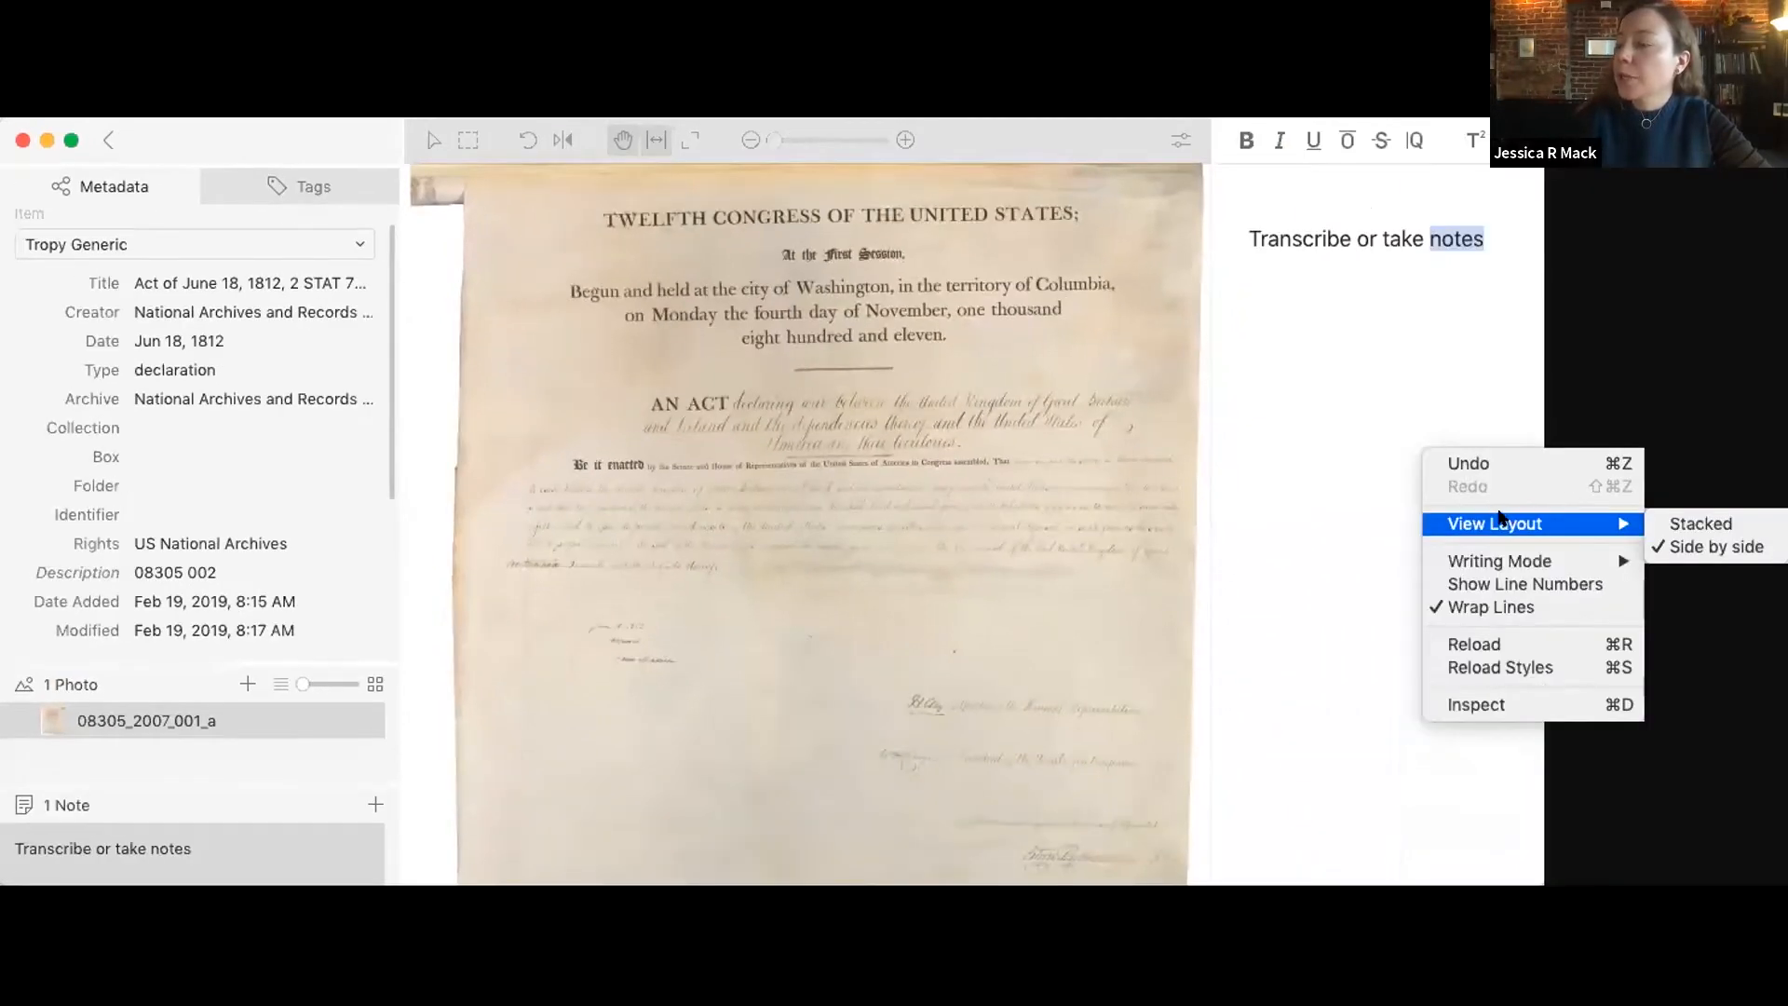
pyautogui.click(1687, 527)
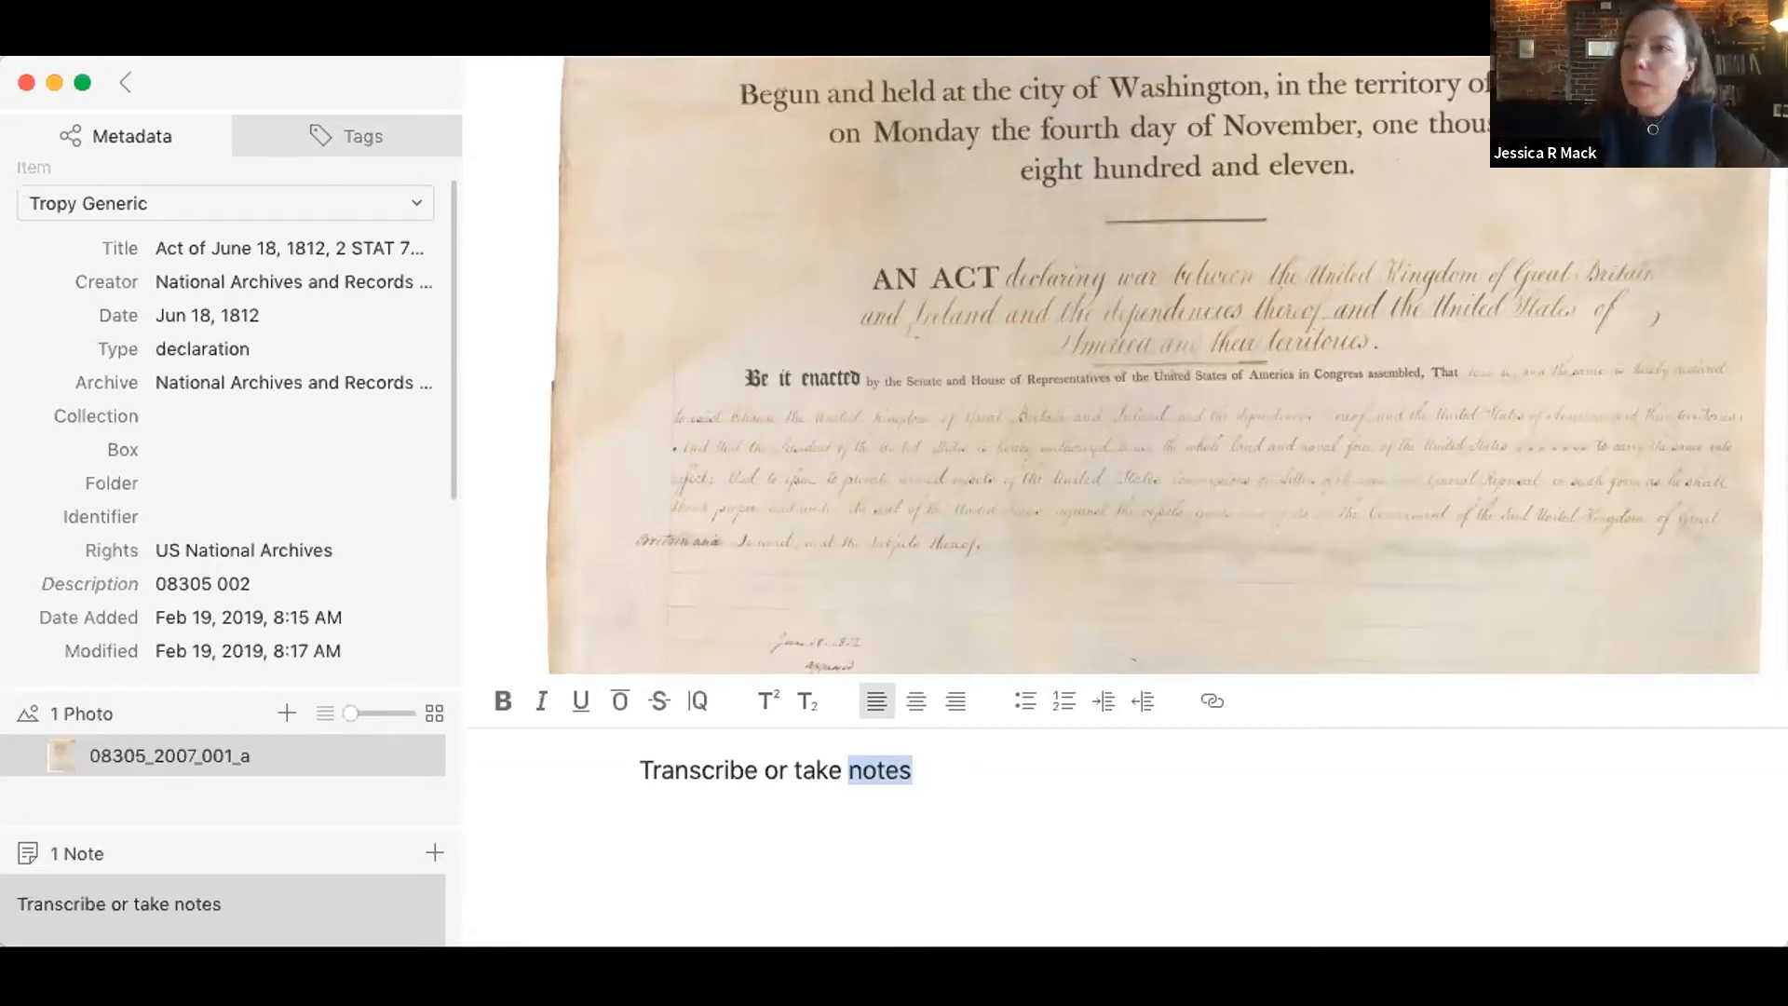
pyautogui.scroll(5, 1129, 590)
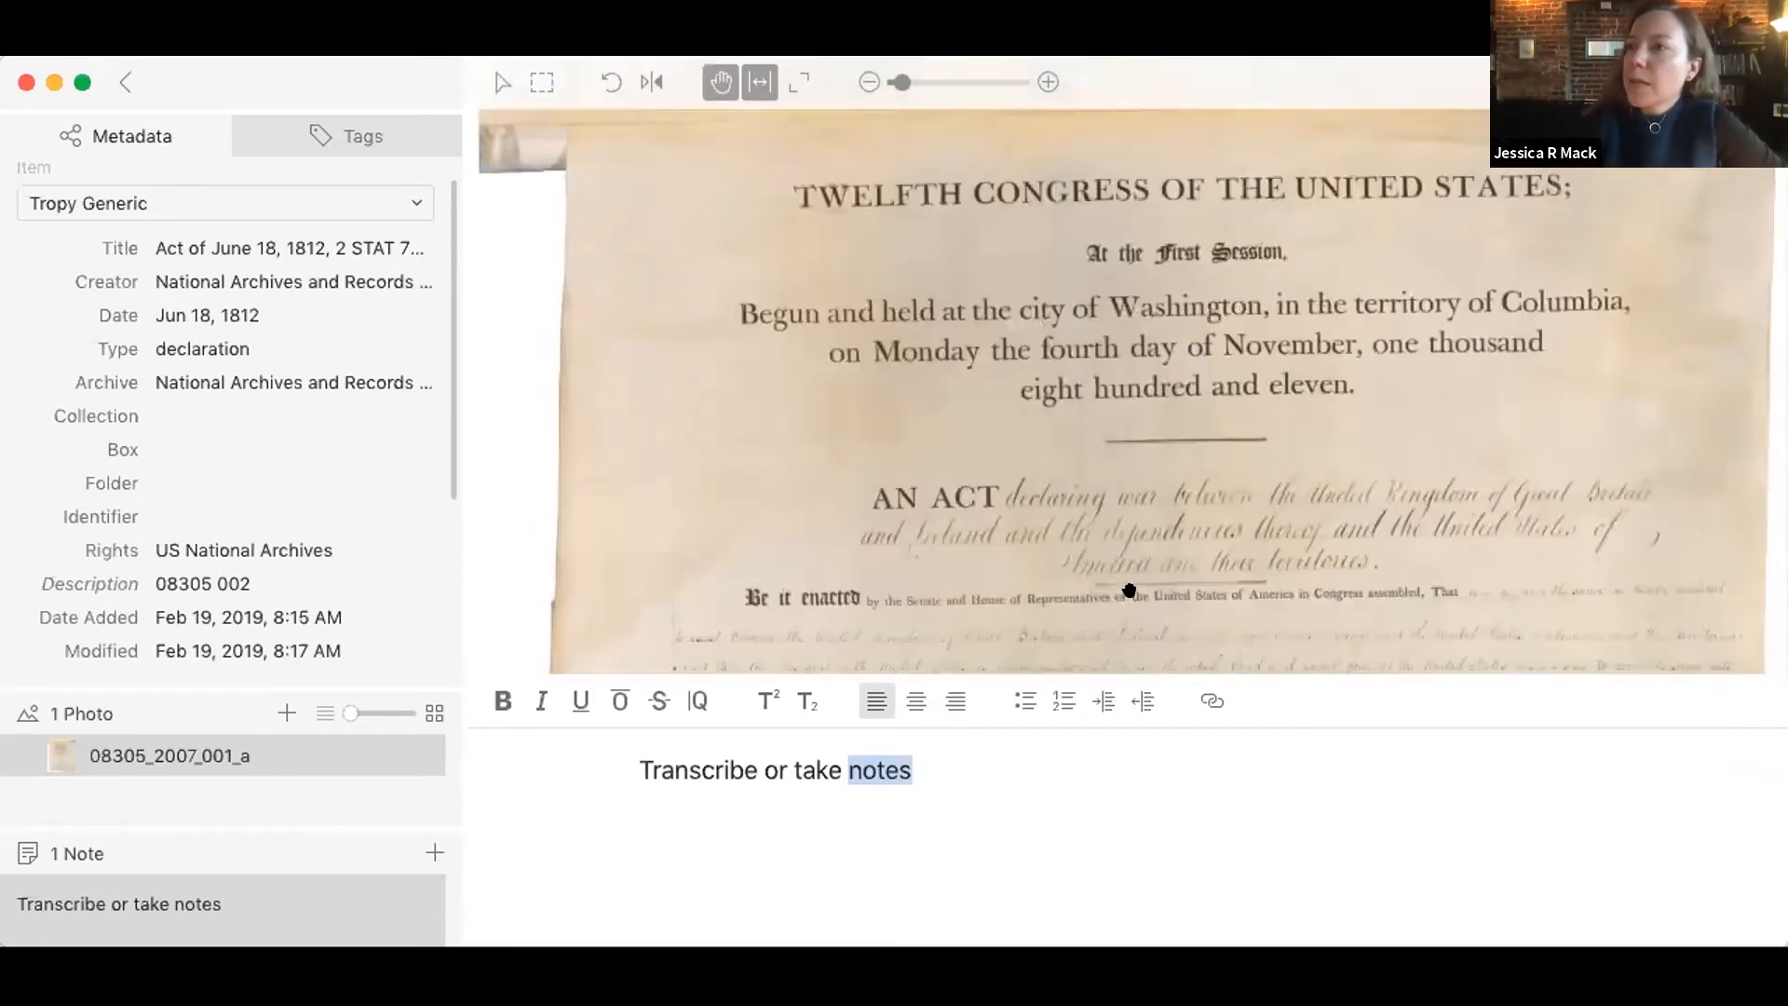
pyautogui.click(125, 72)
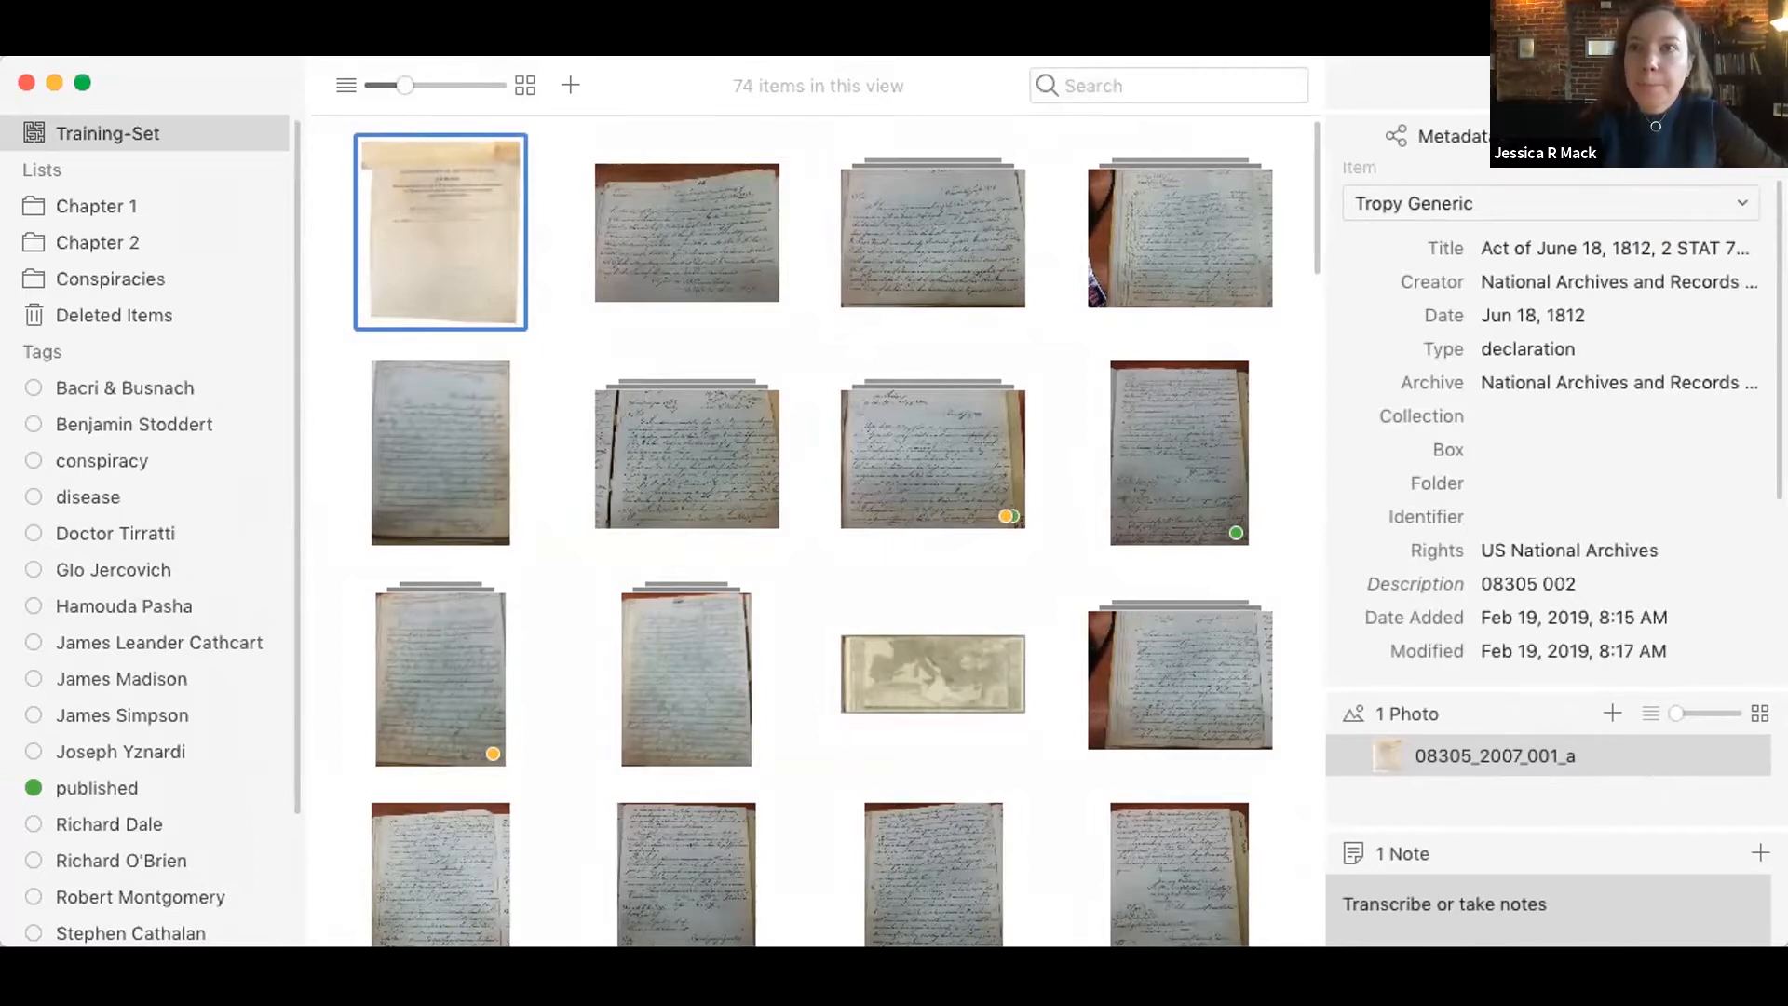
# Step: Create a new project named with the researcher's surname followed by "Book Project"
pyautogui.click(28, 32)
pyautogui.moveTo(31, 50)
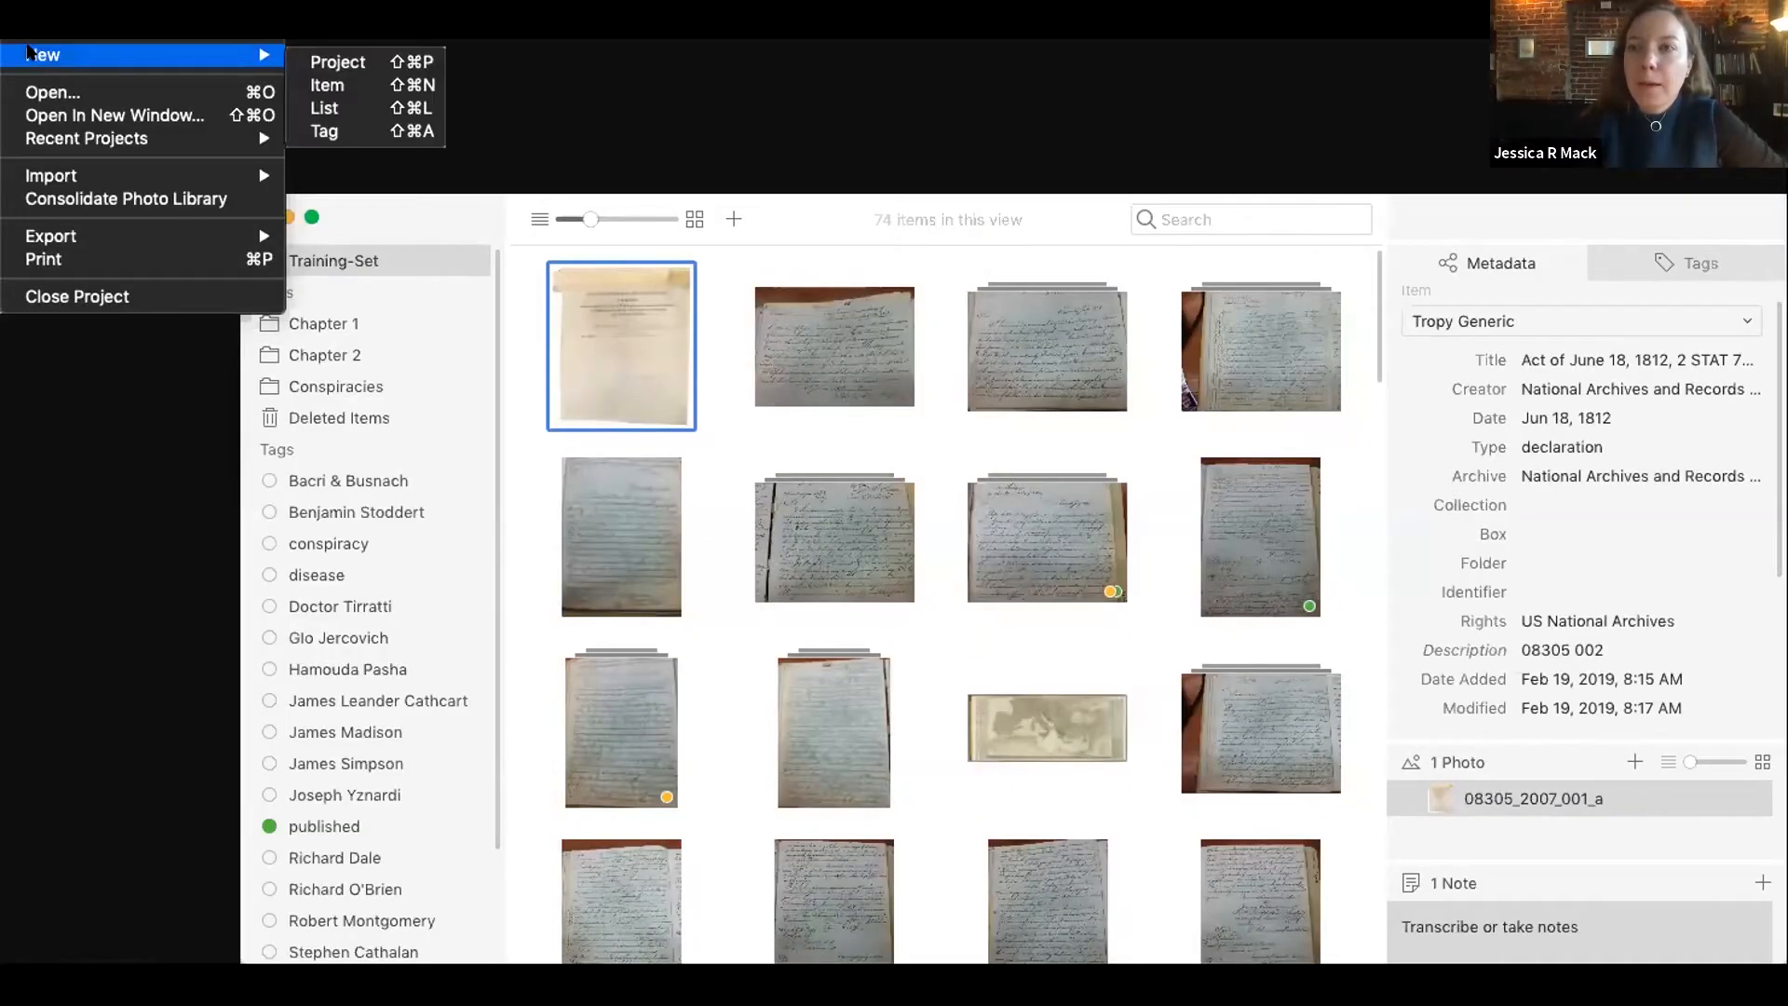
pyautogui.click(300, 62)
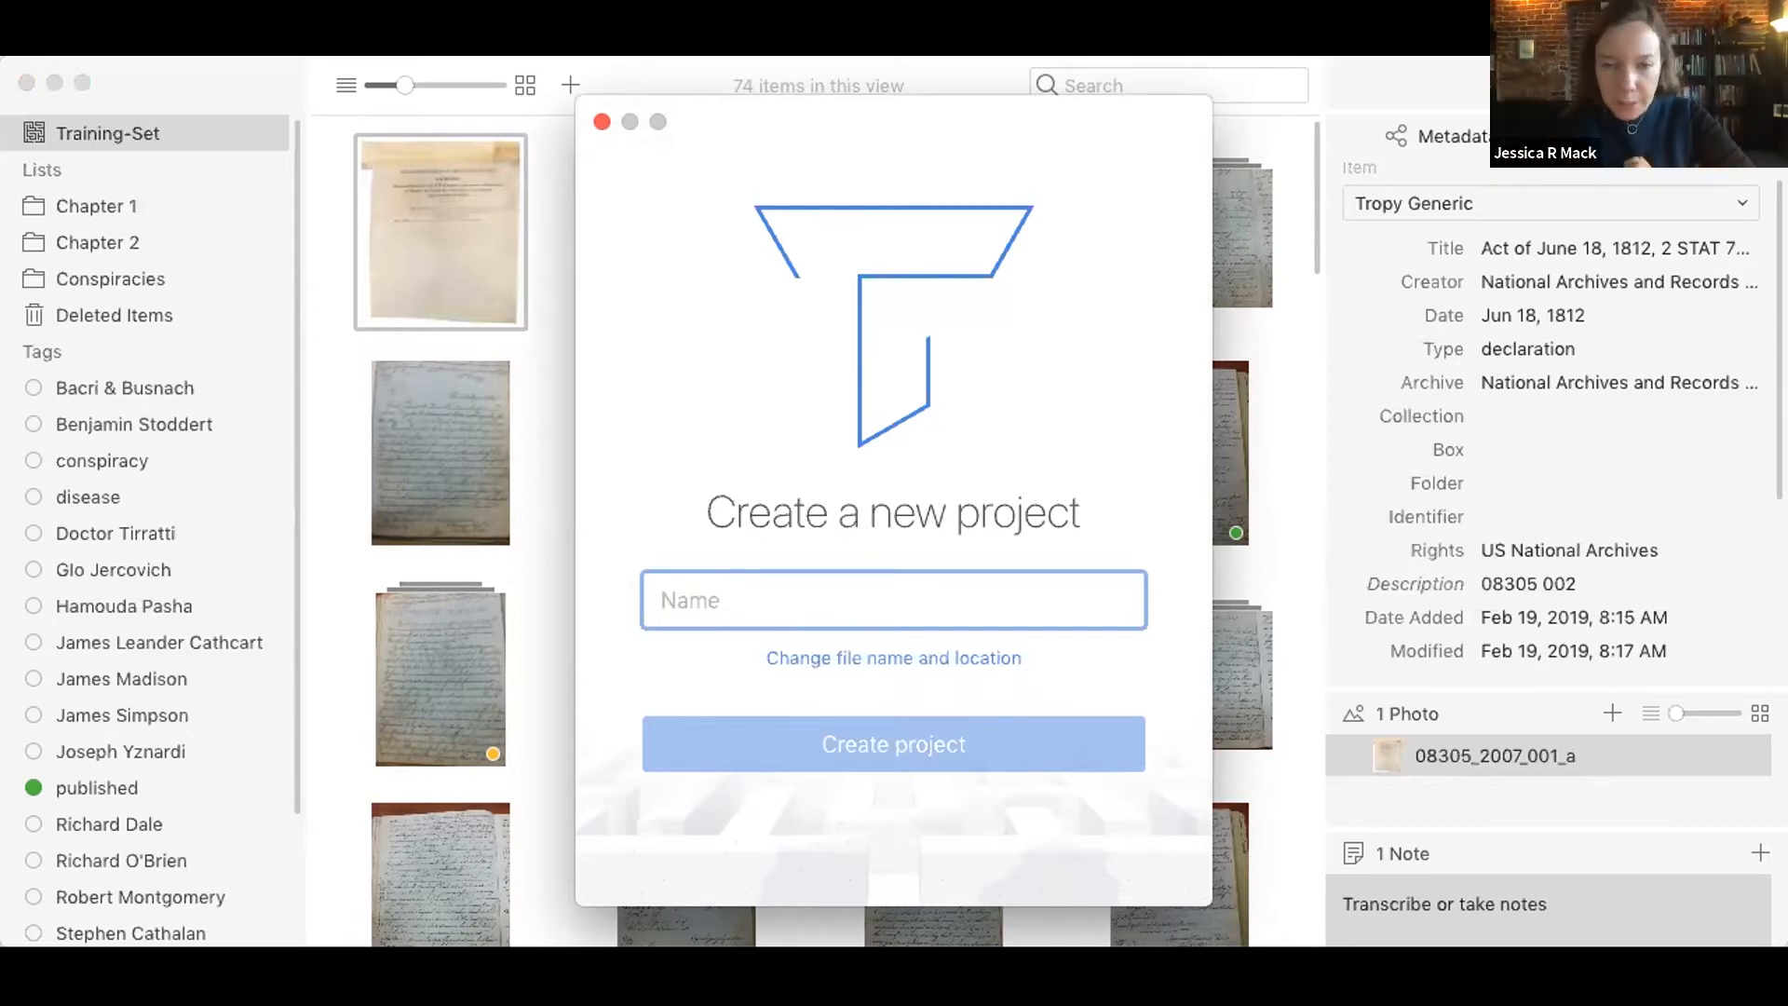
pyautogui.write('k')
pyautogui.press('BackSpace')
pyautogui.write('Mack Book Project')
pyautogui.click(880, 755)
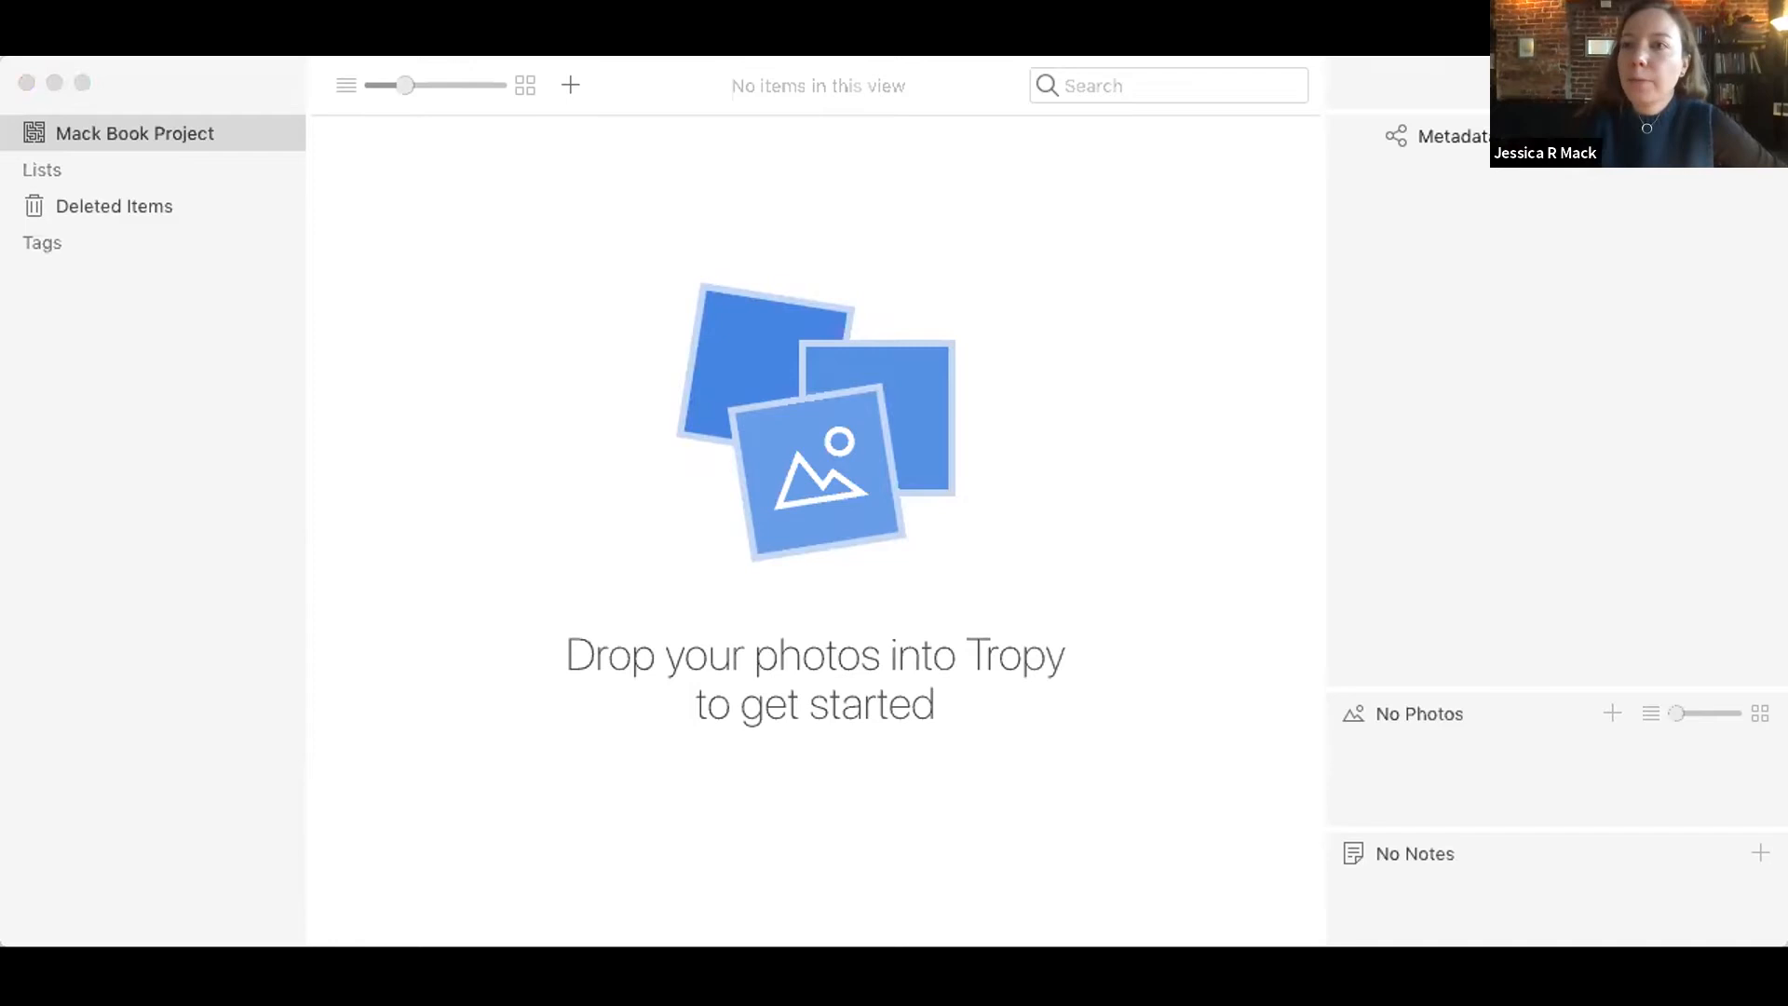
# Step: Import the archival document photos into the new project, and show them in the Last Import list
pyautogui.moveTo(1208, 762); pyautogui.dragTo(1068, 512)
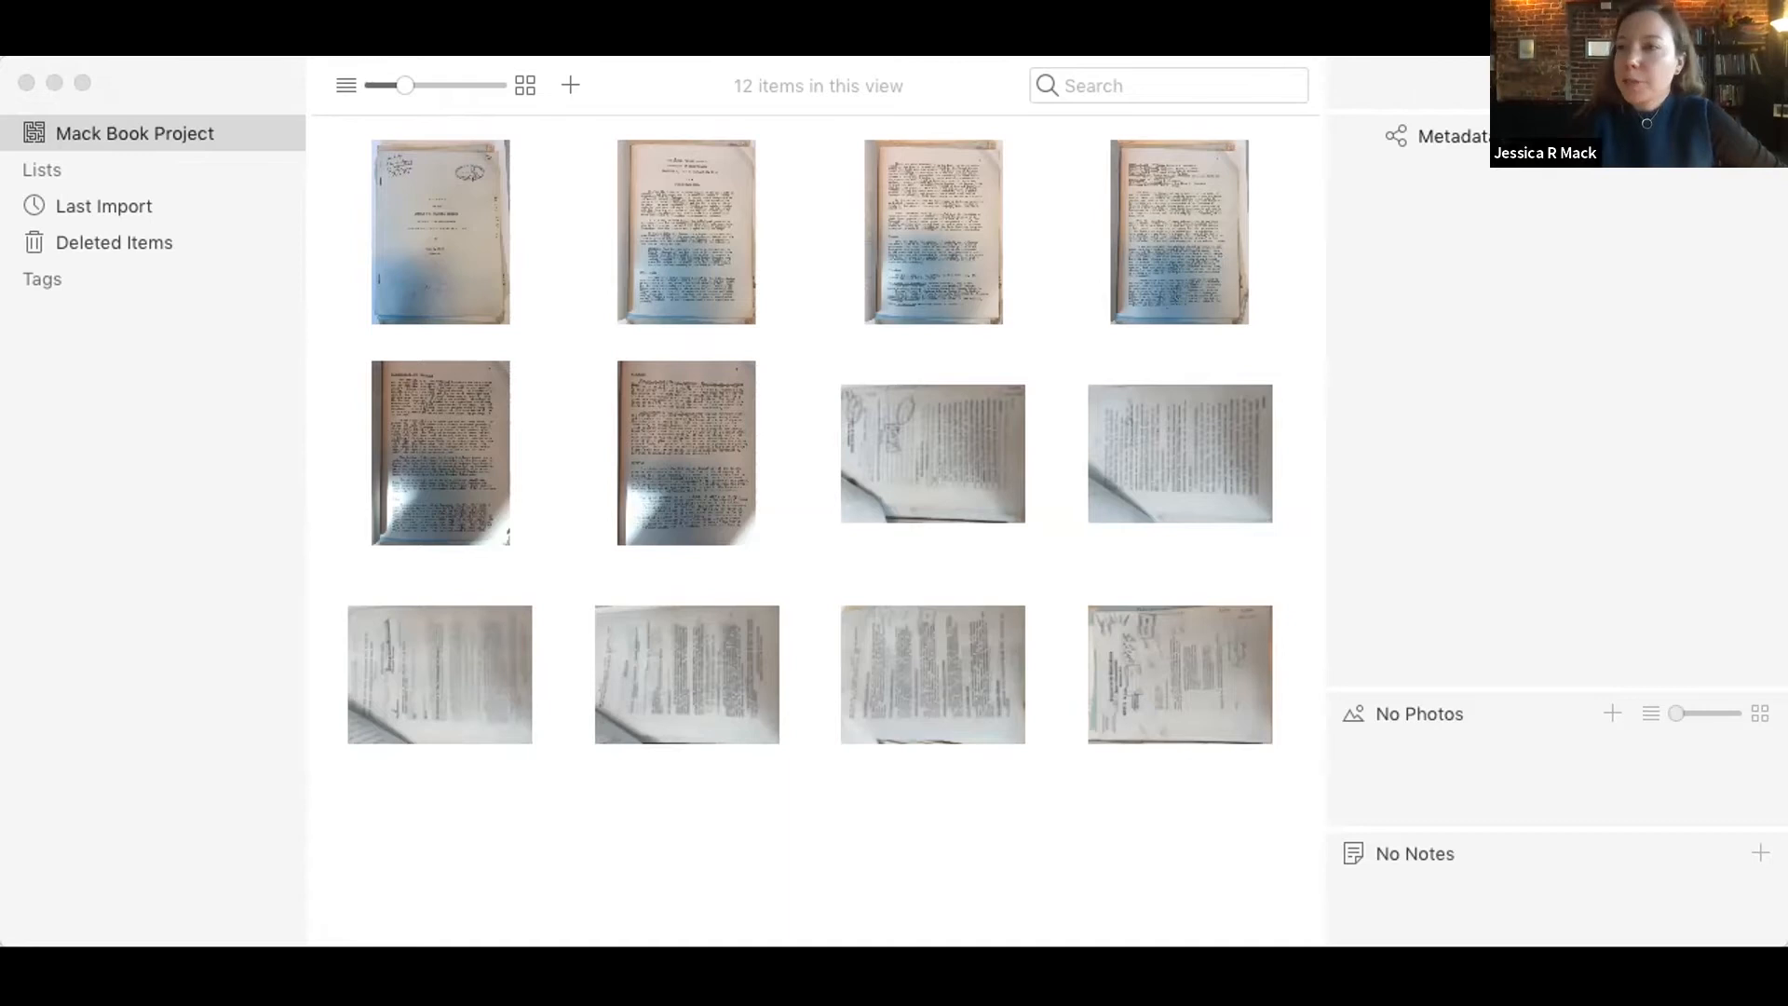
pyautogui.click(240, 547)
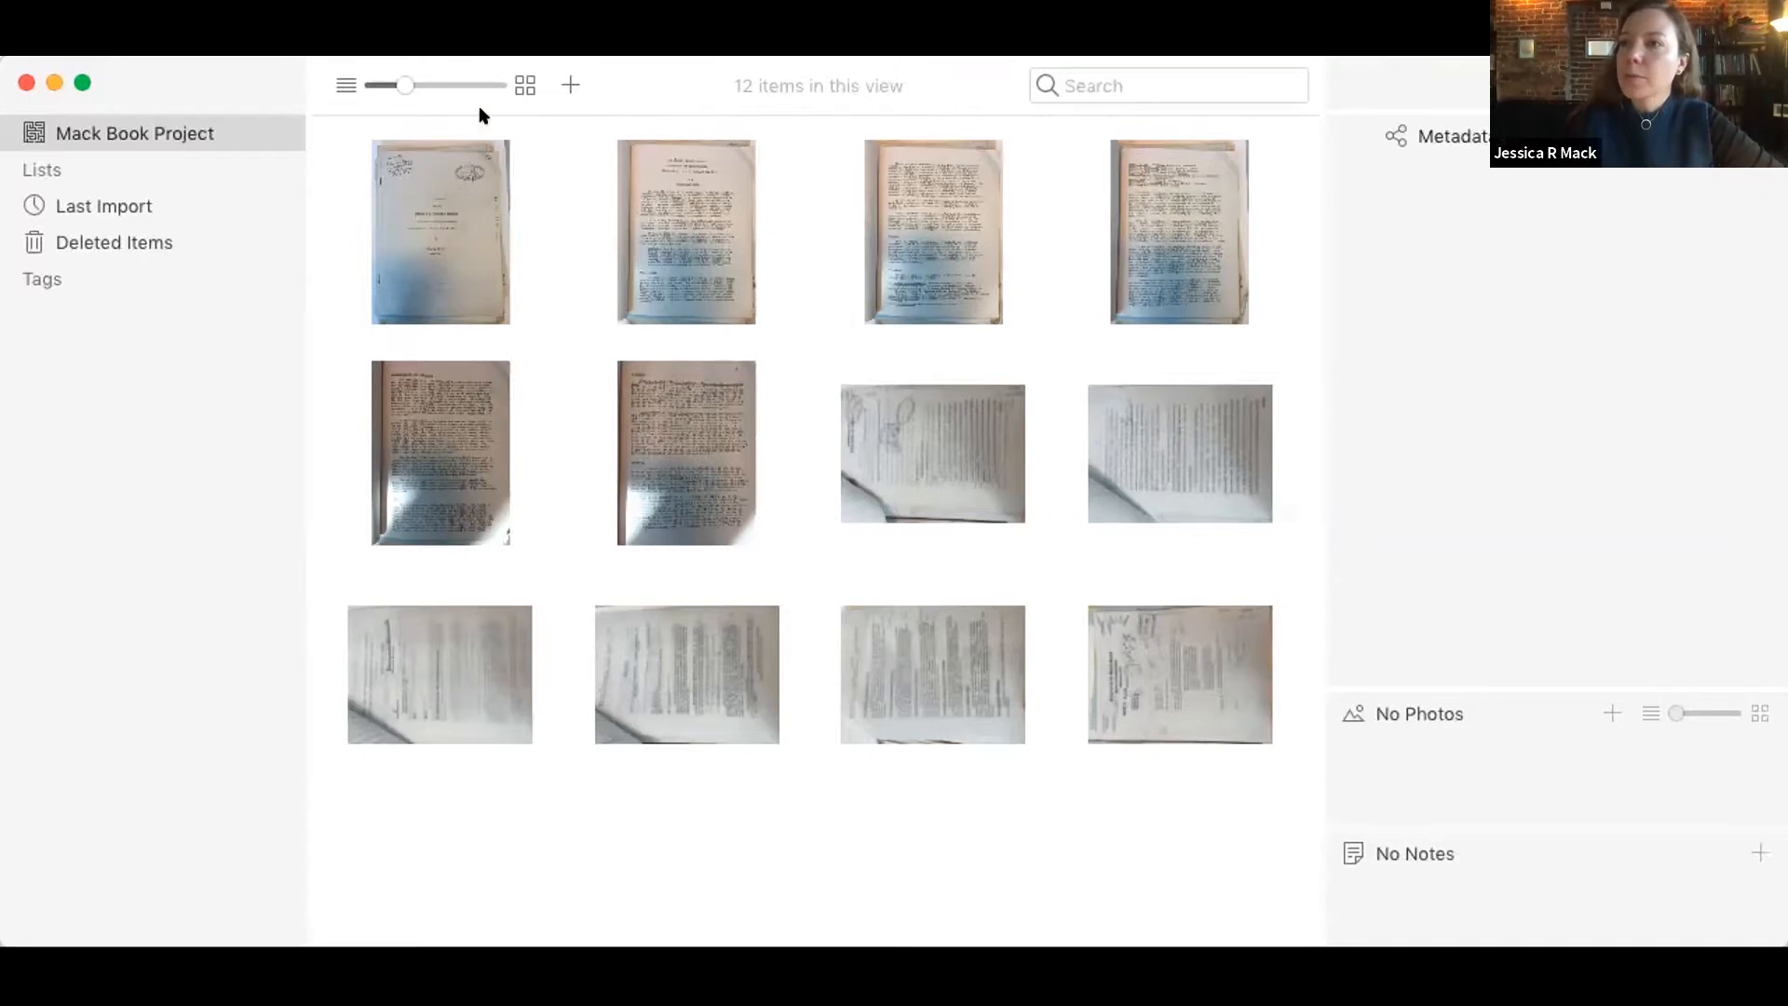
pyautogui.click(472, 183)
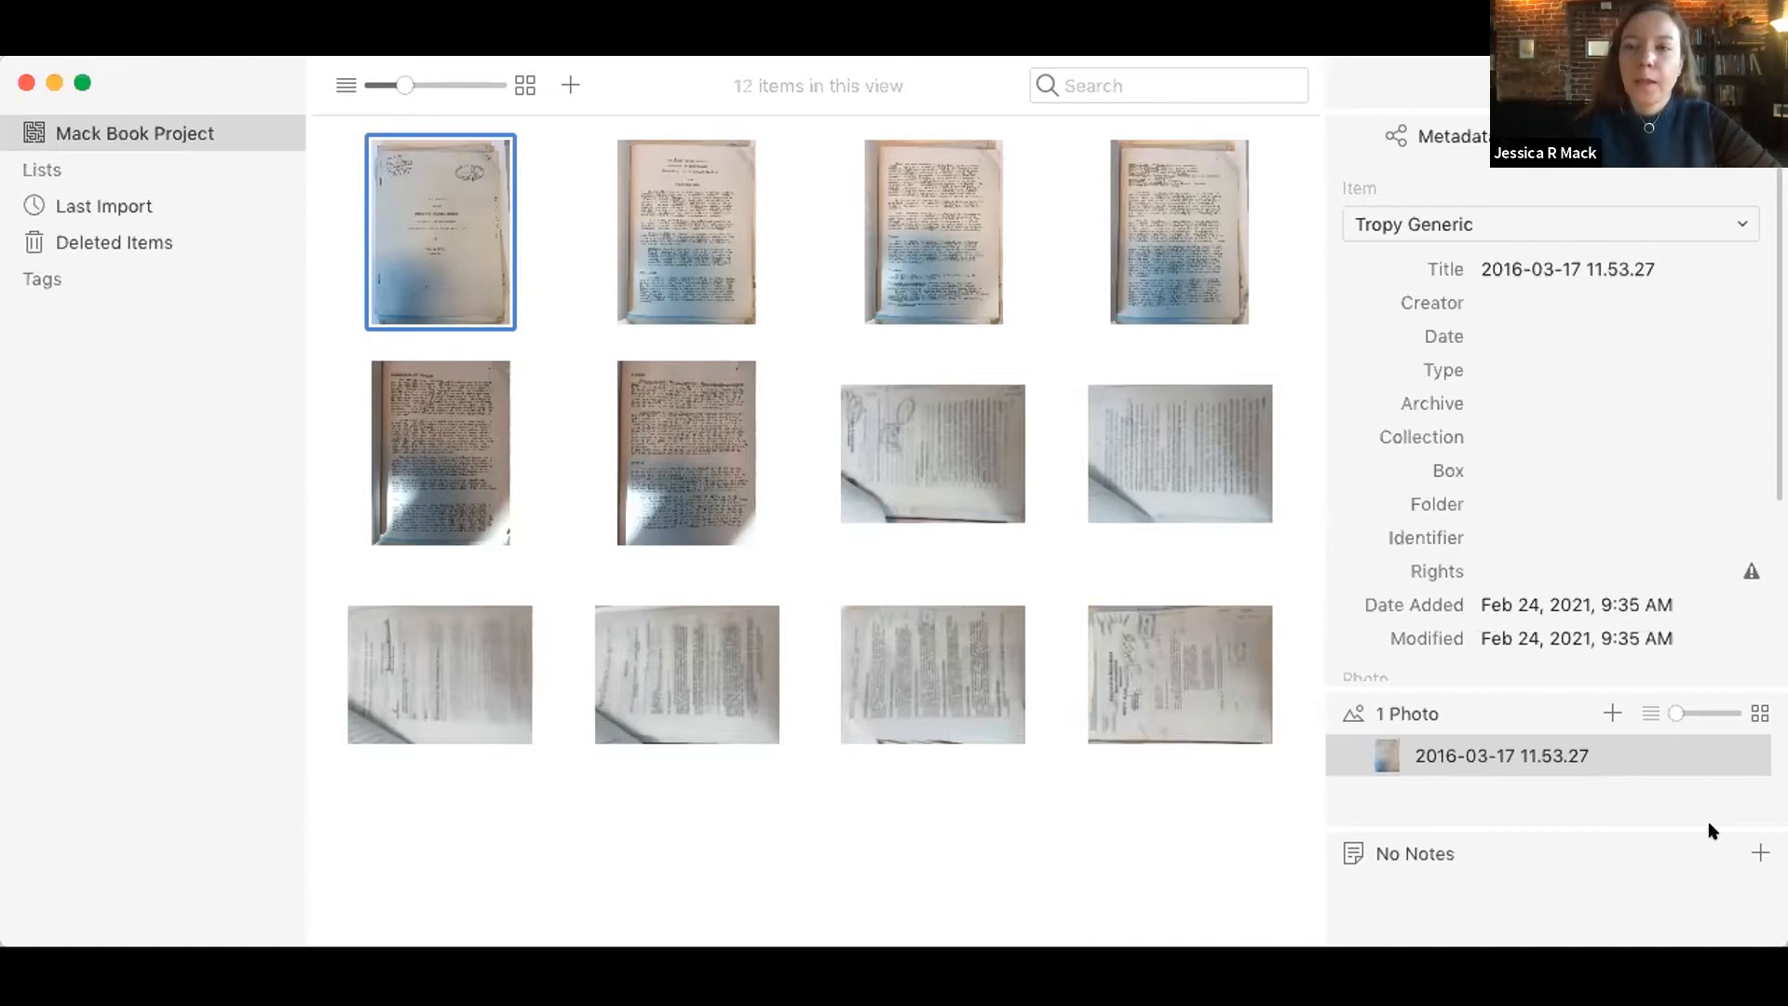
pyautogui.click(360, 366)
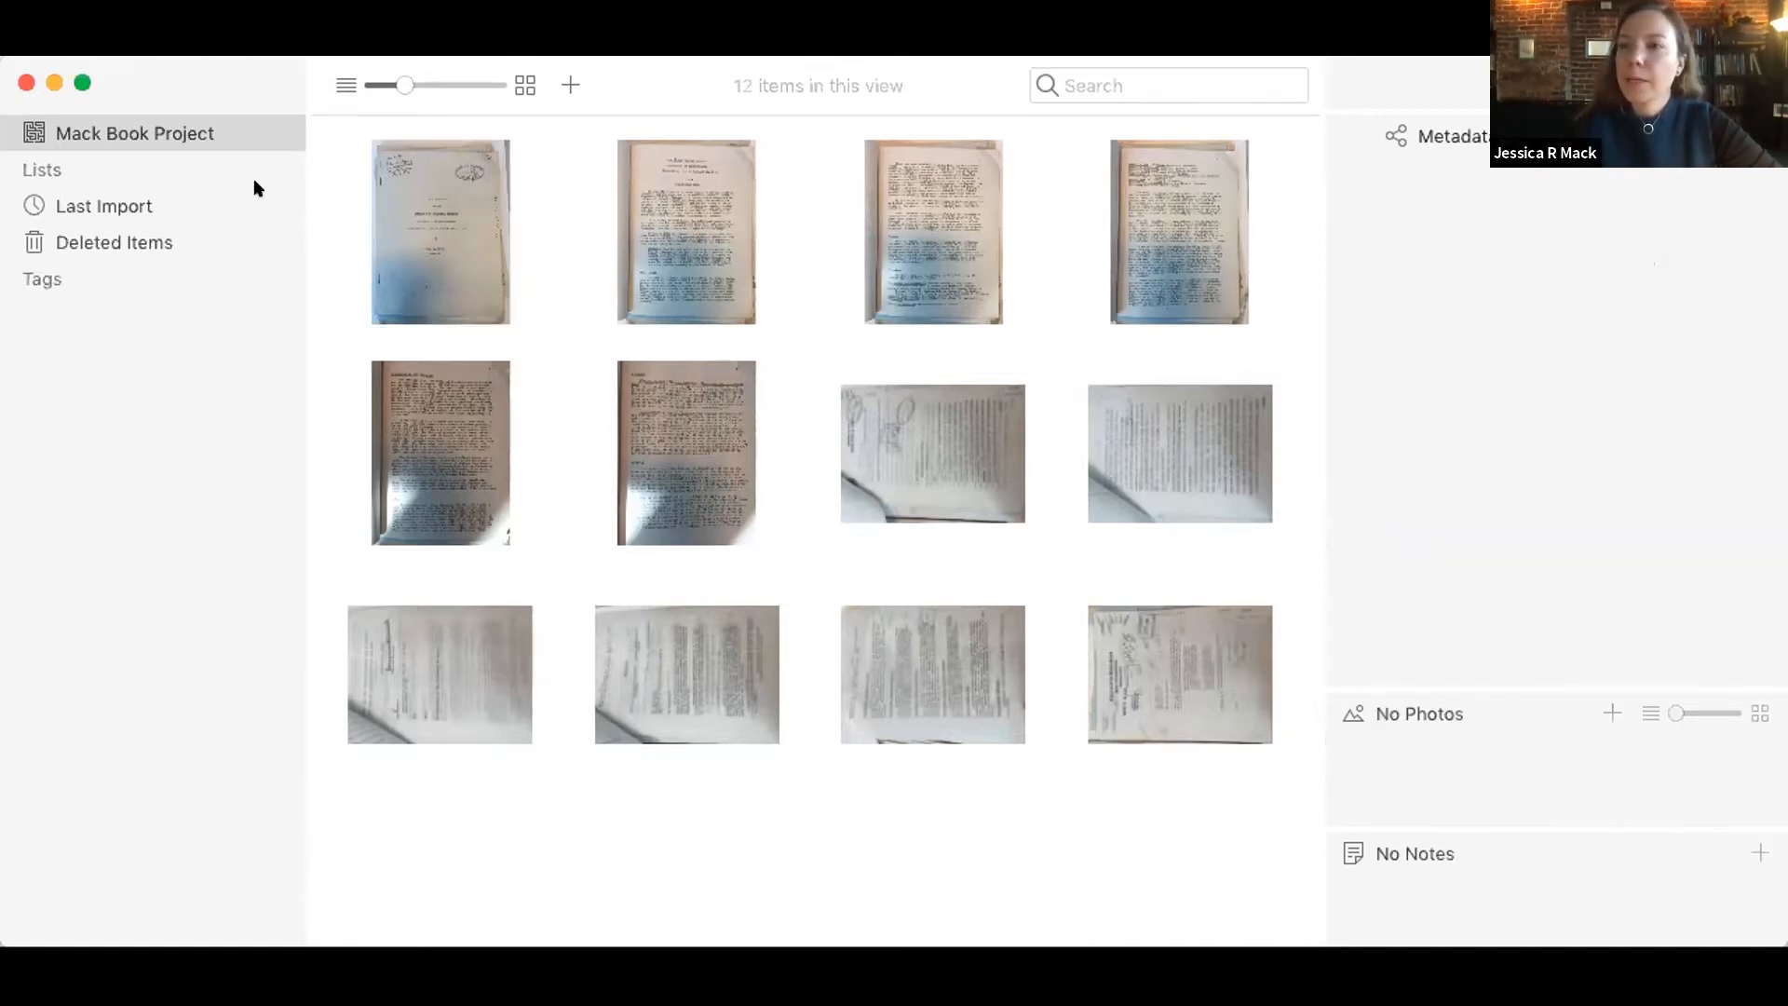
pyautogui.click(128, 207)
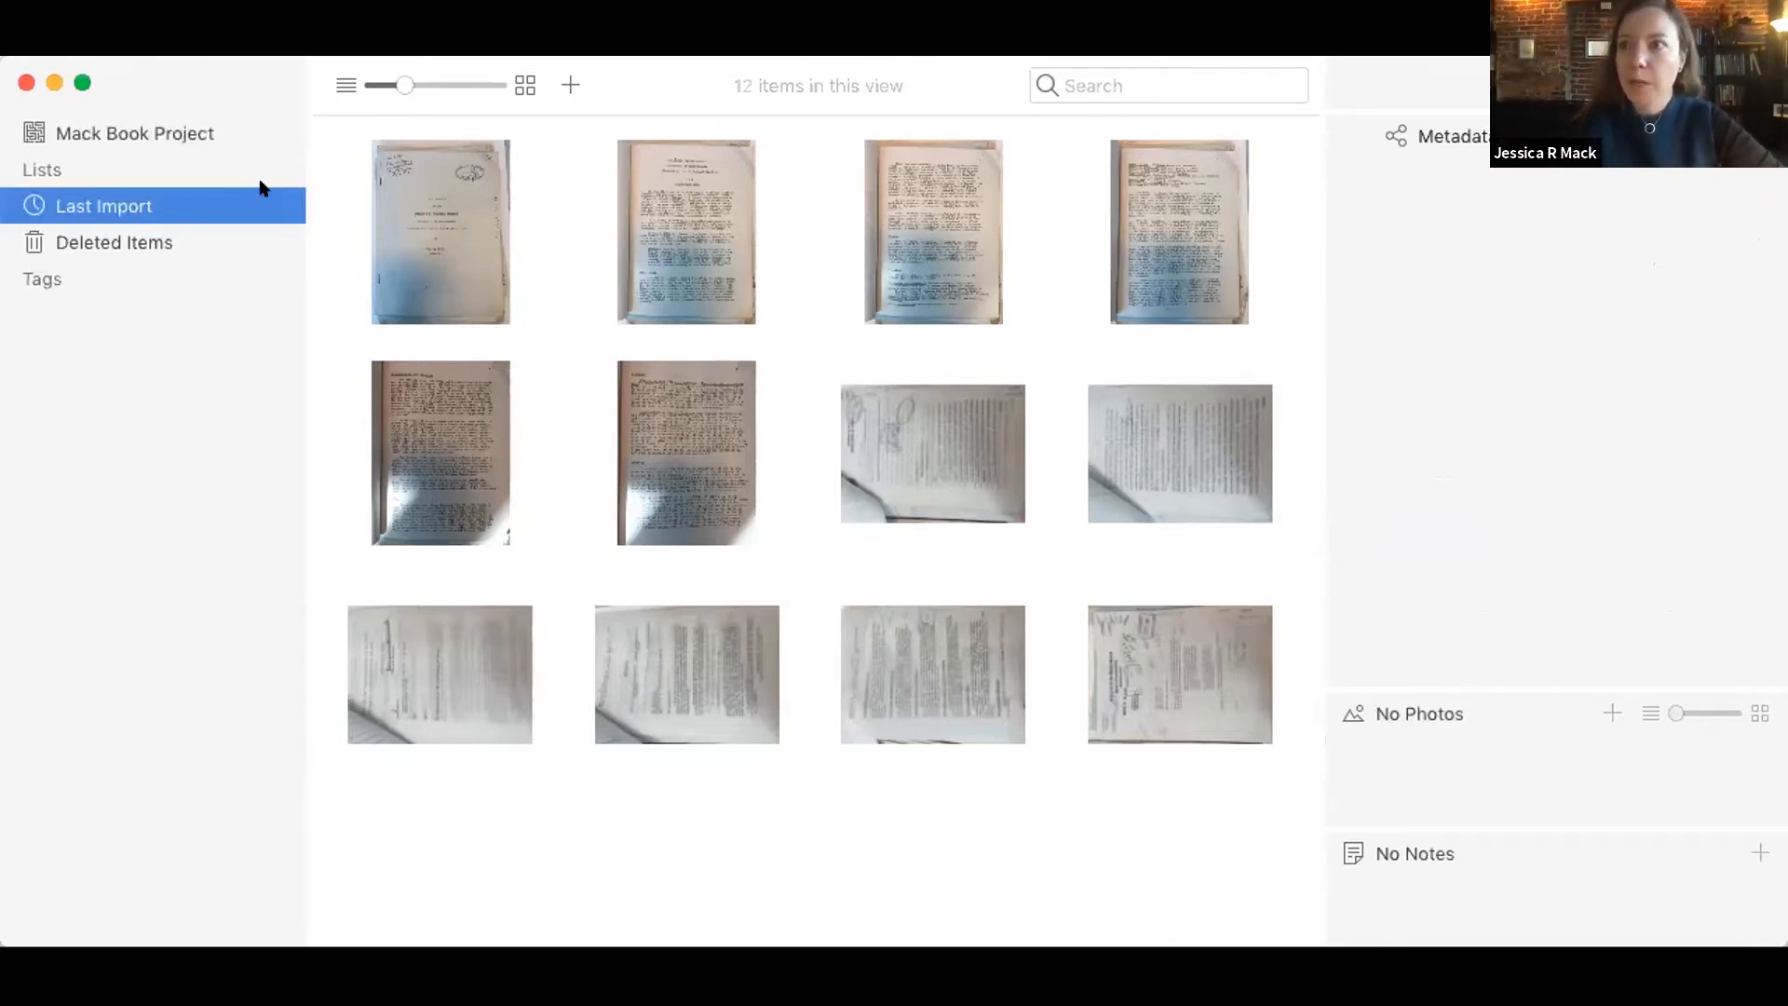
# Step: Select all imported items and set their Archive to National Archives and Records Administration
pyautogui.click(399, 275)
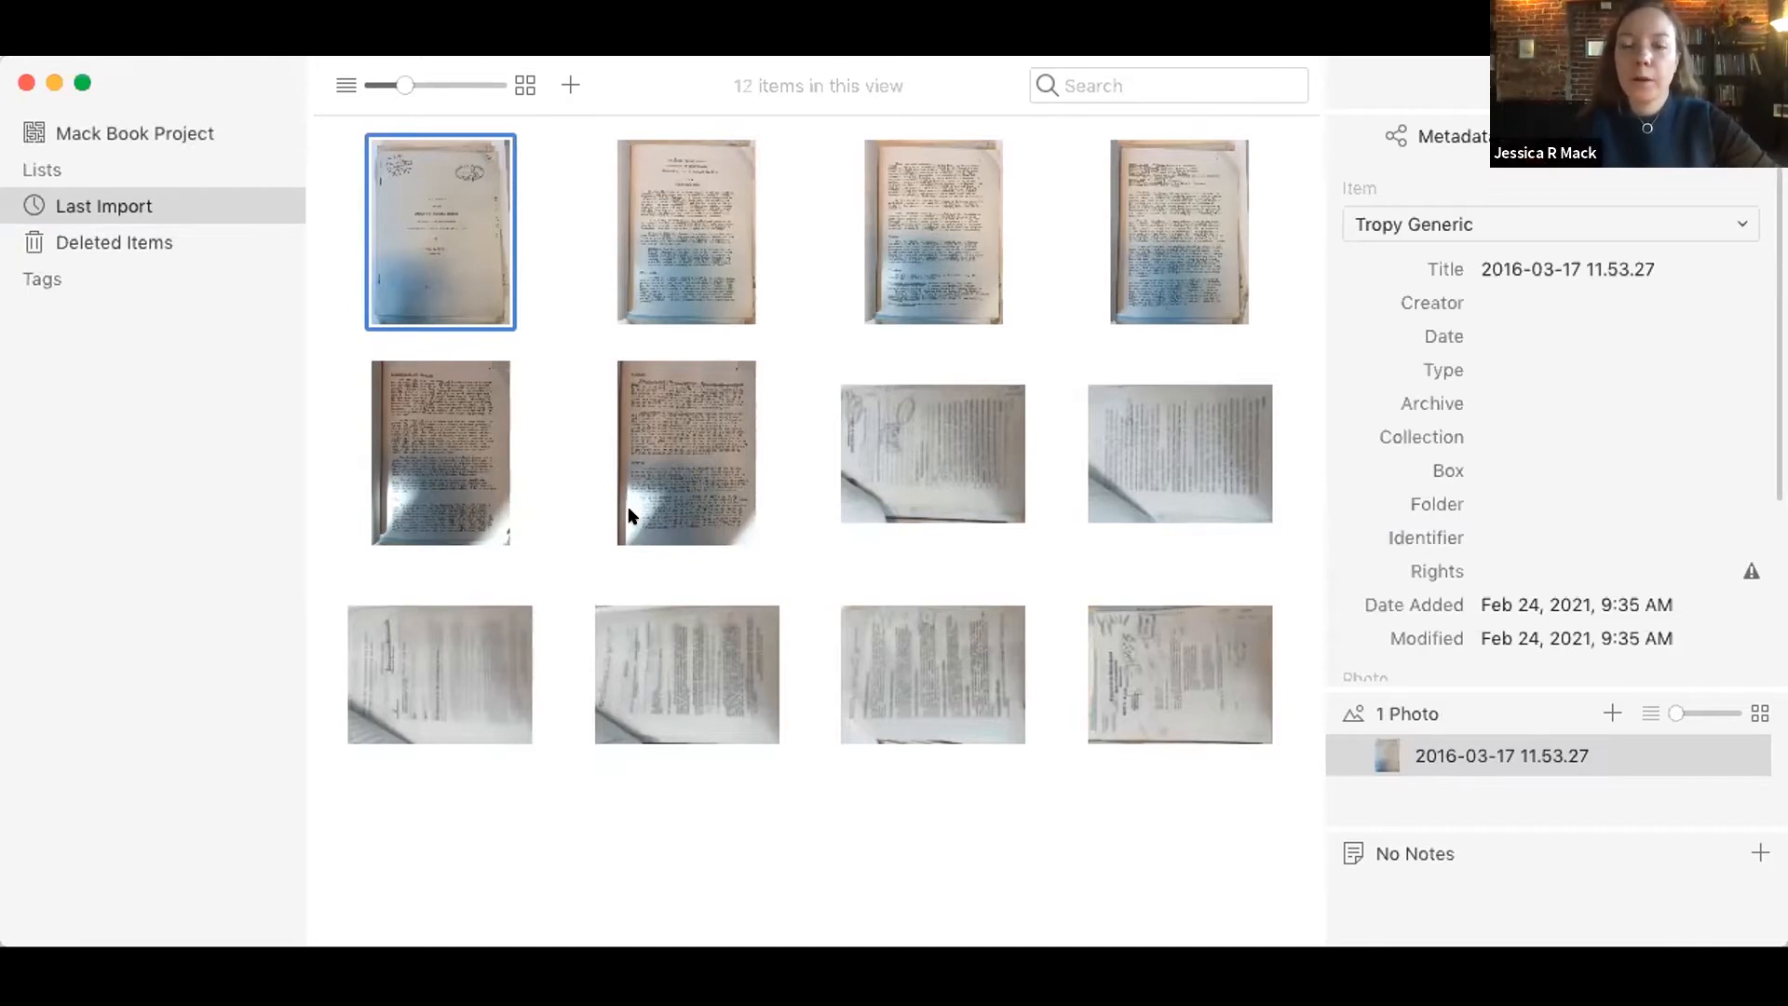
pyautogui.click(456, 475)
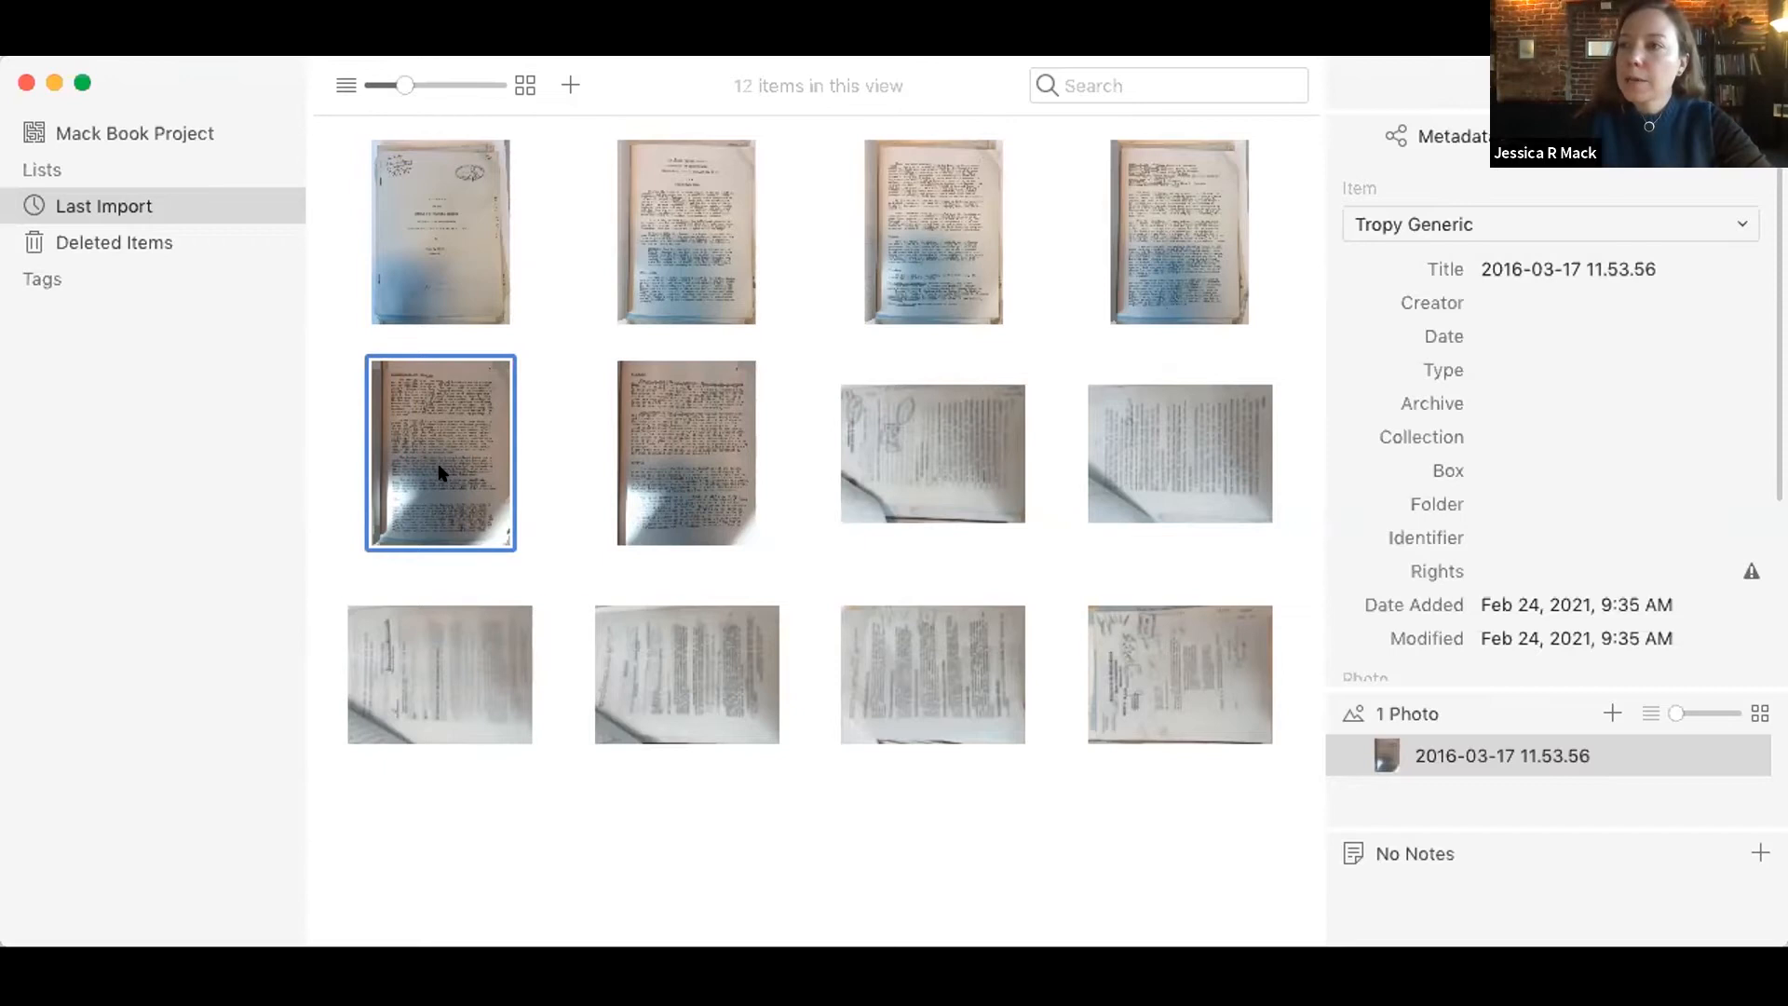
pyautogui.press('super+a')
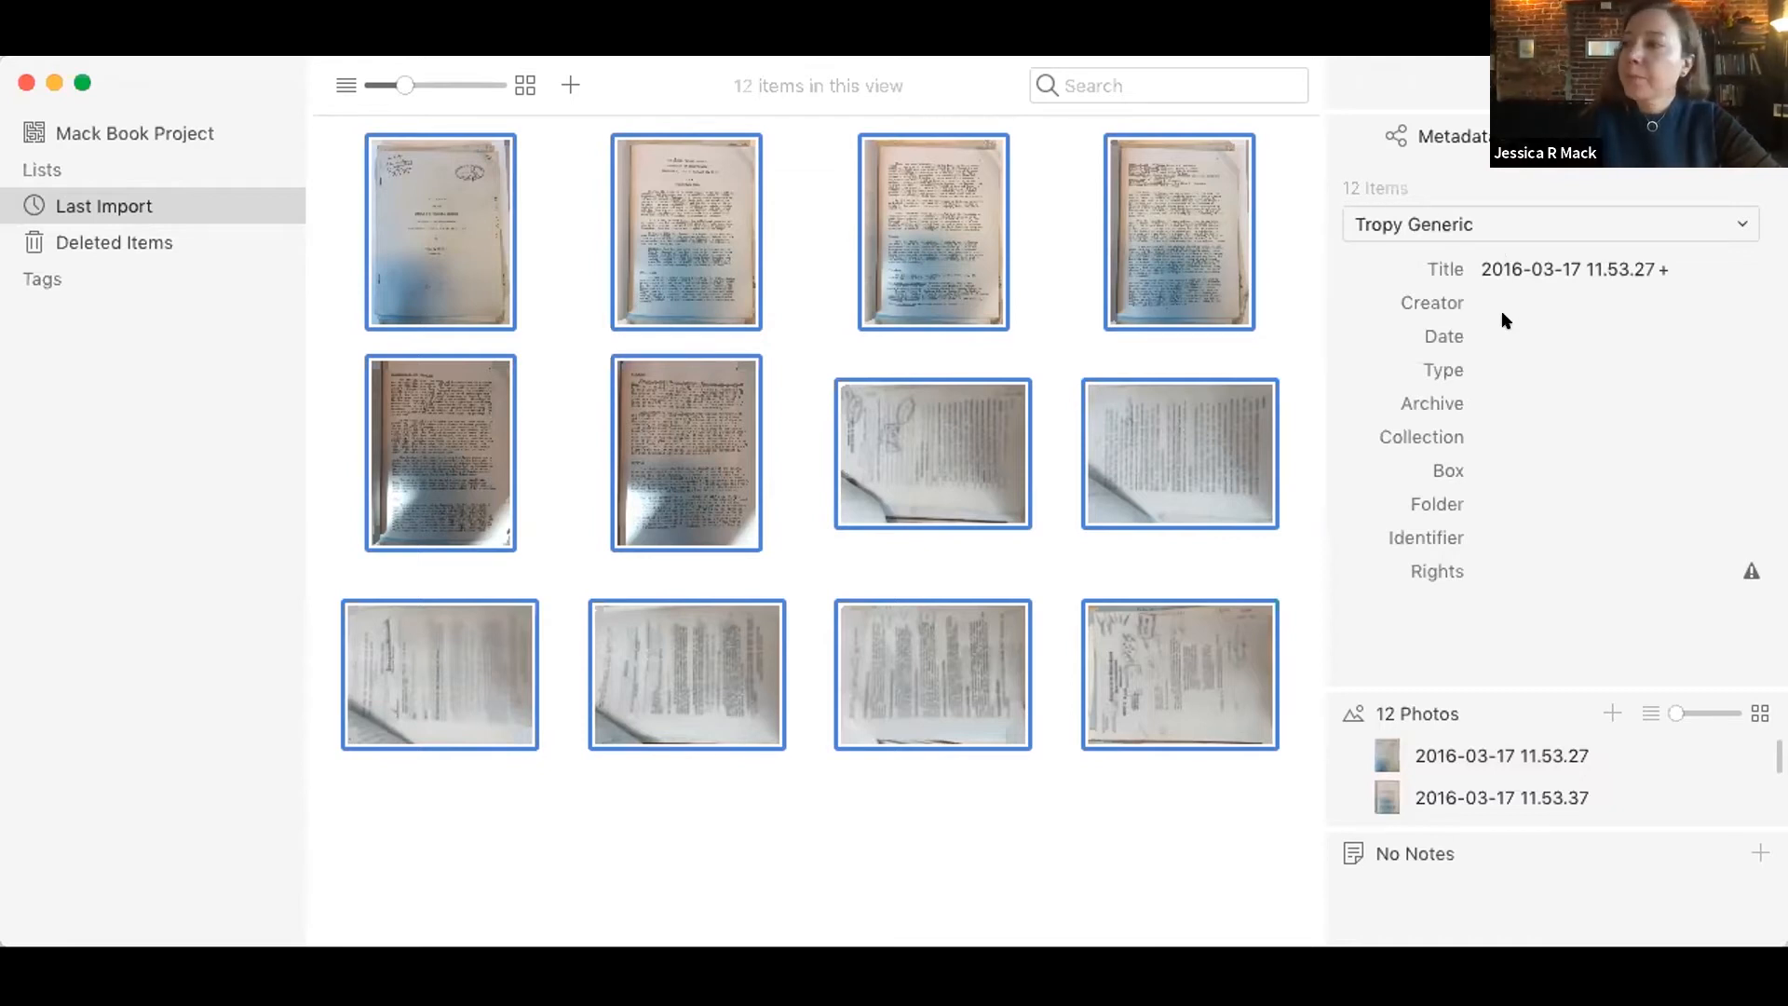
pyautogui.click(1482, 401)
pyautogui.write('National Ar')
pyautogui.write('chives and Reco')
pyautogui.write('rds ')
pyautogui.write('Administration')
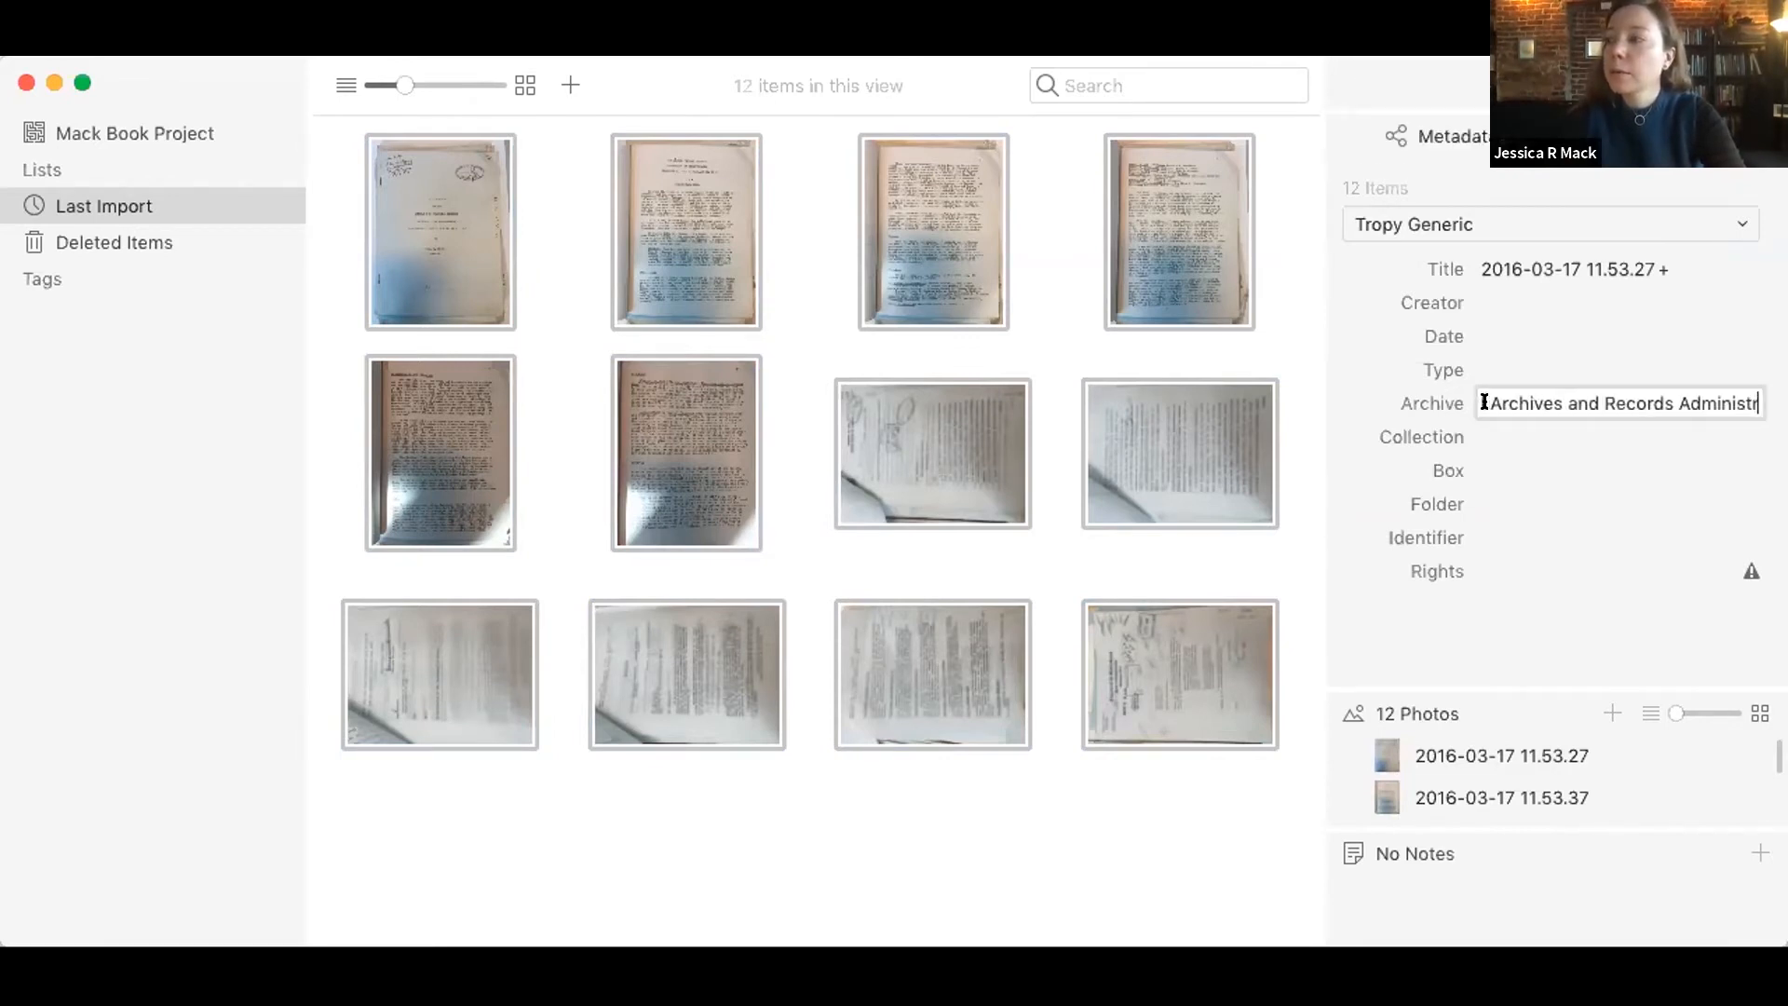
# Step: Set the Collection of the selected items to Central Decimal Files
pyautogui.click(1487, 431)
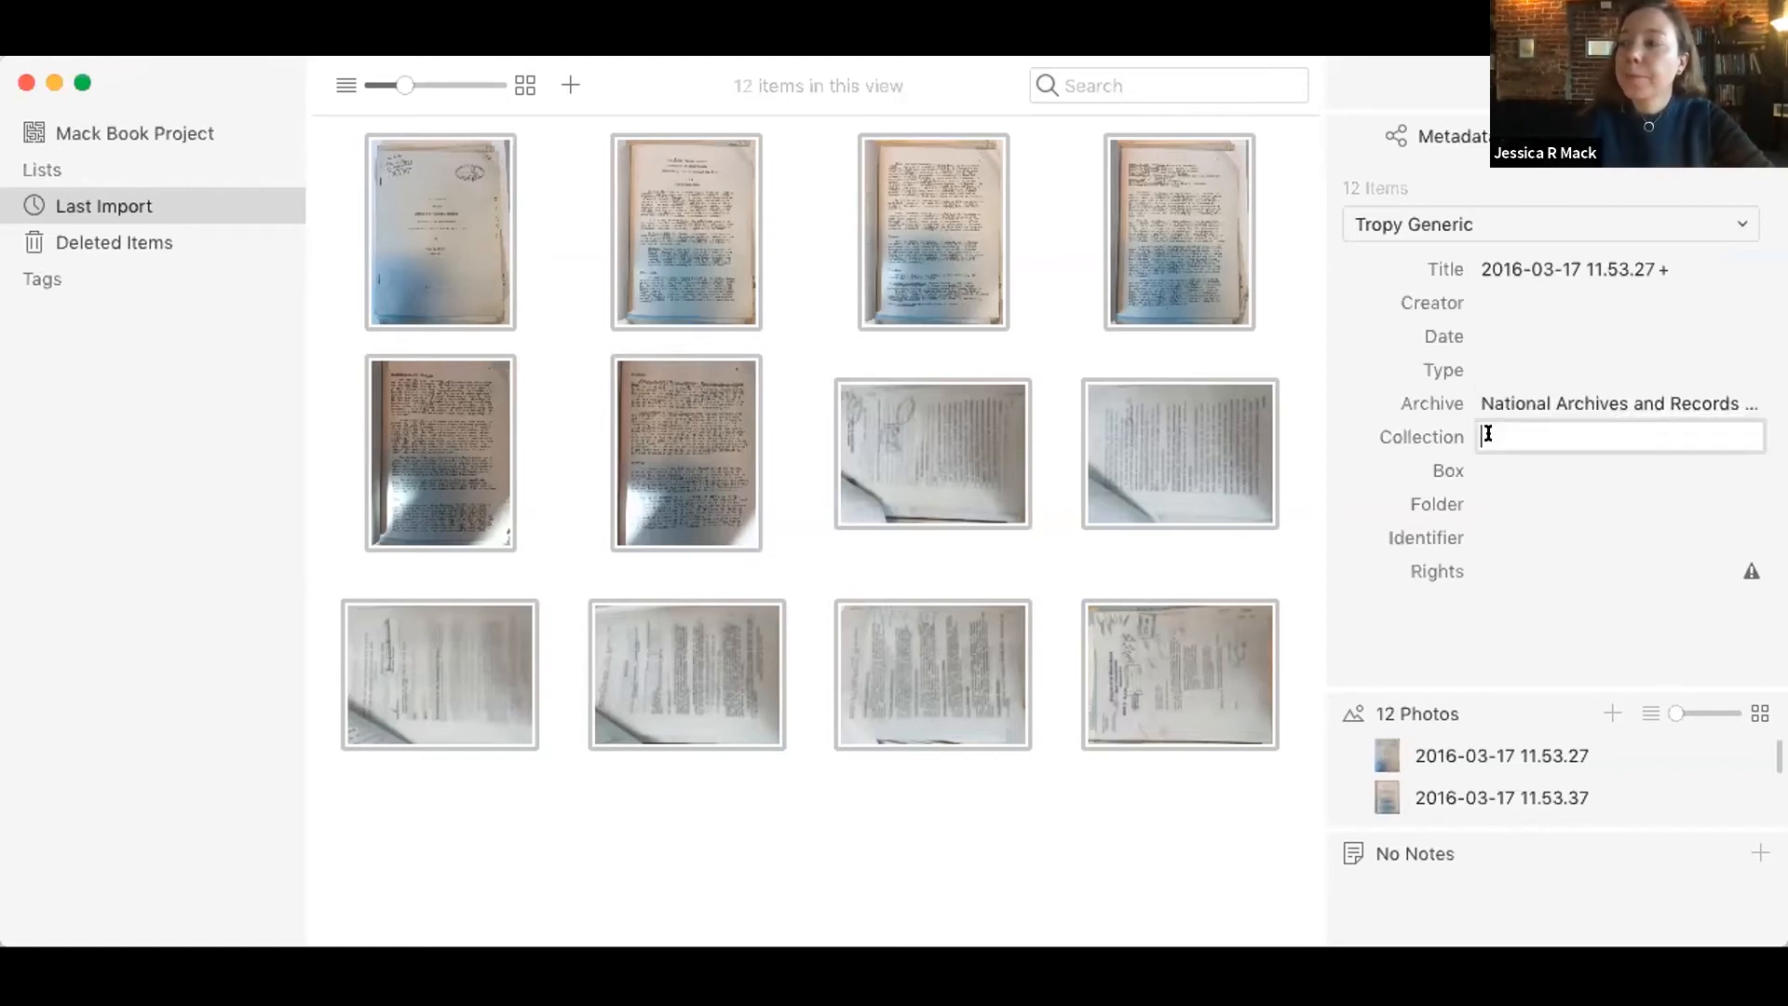
pyautogui.write('Centra')
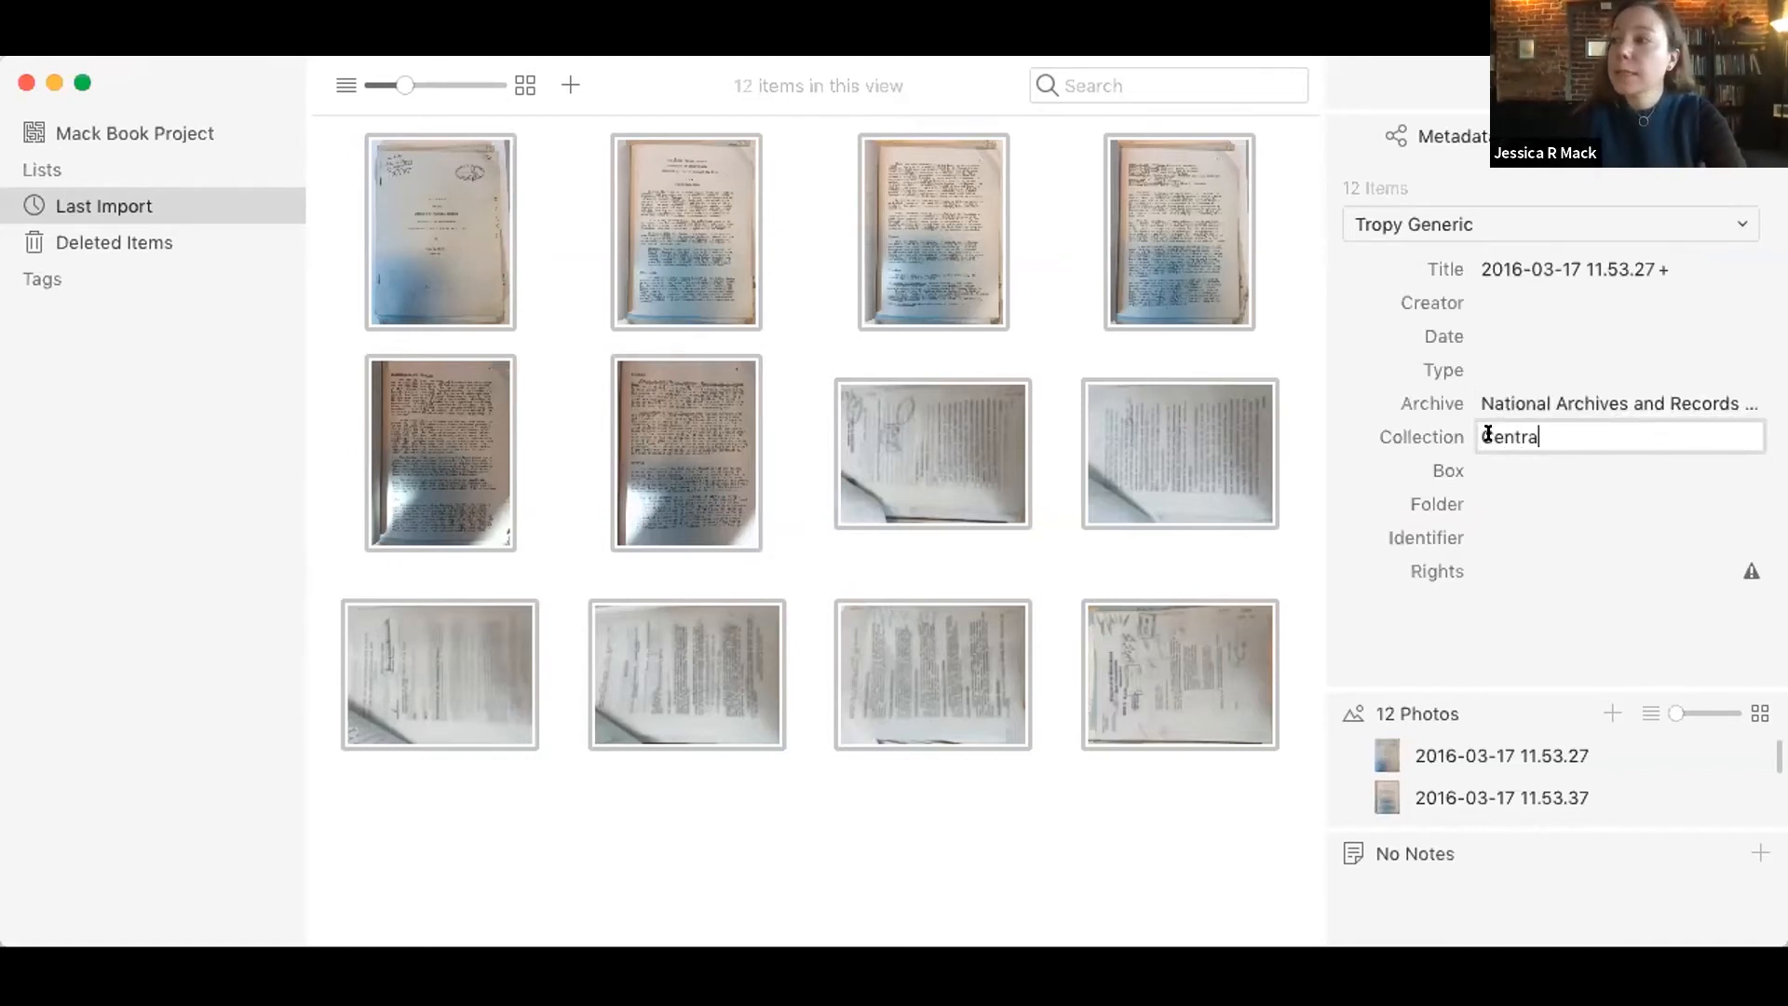
pyautogui.write('l decimal Files')
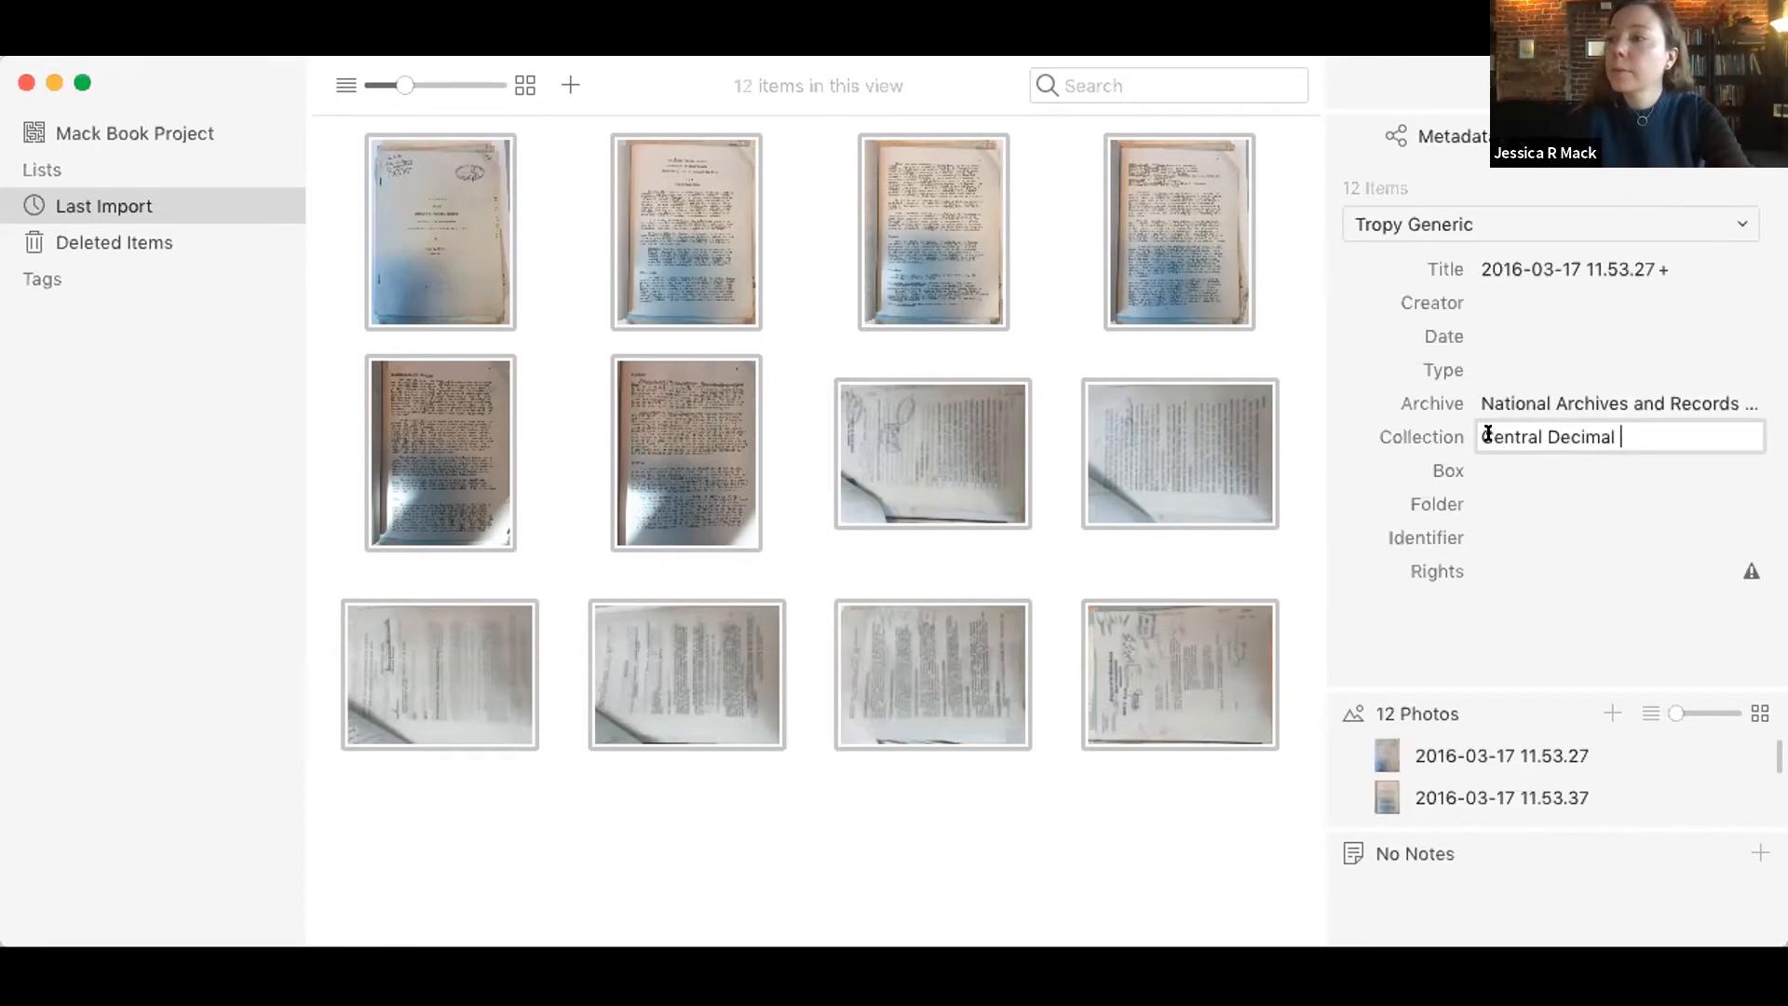
# Step: Set the Box of the selected items to 3835 and their Folder to 11
pyautogui.click(1491, 456)
pyautogui.write('3835')
pyautogui.click(1488, 490)
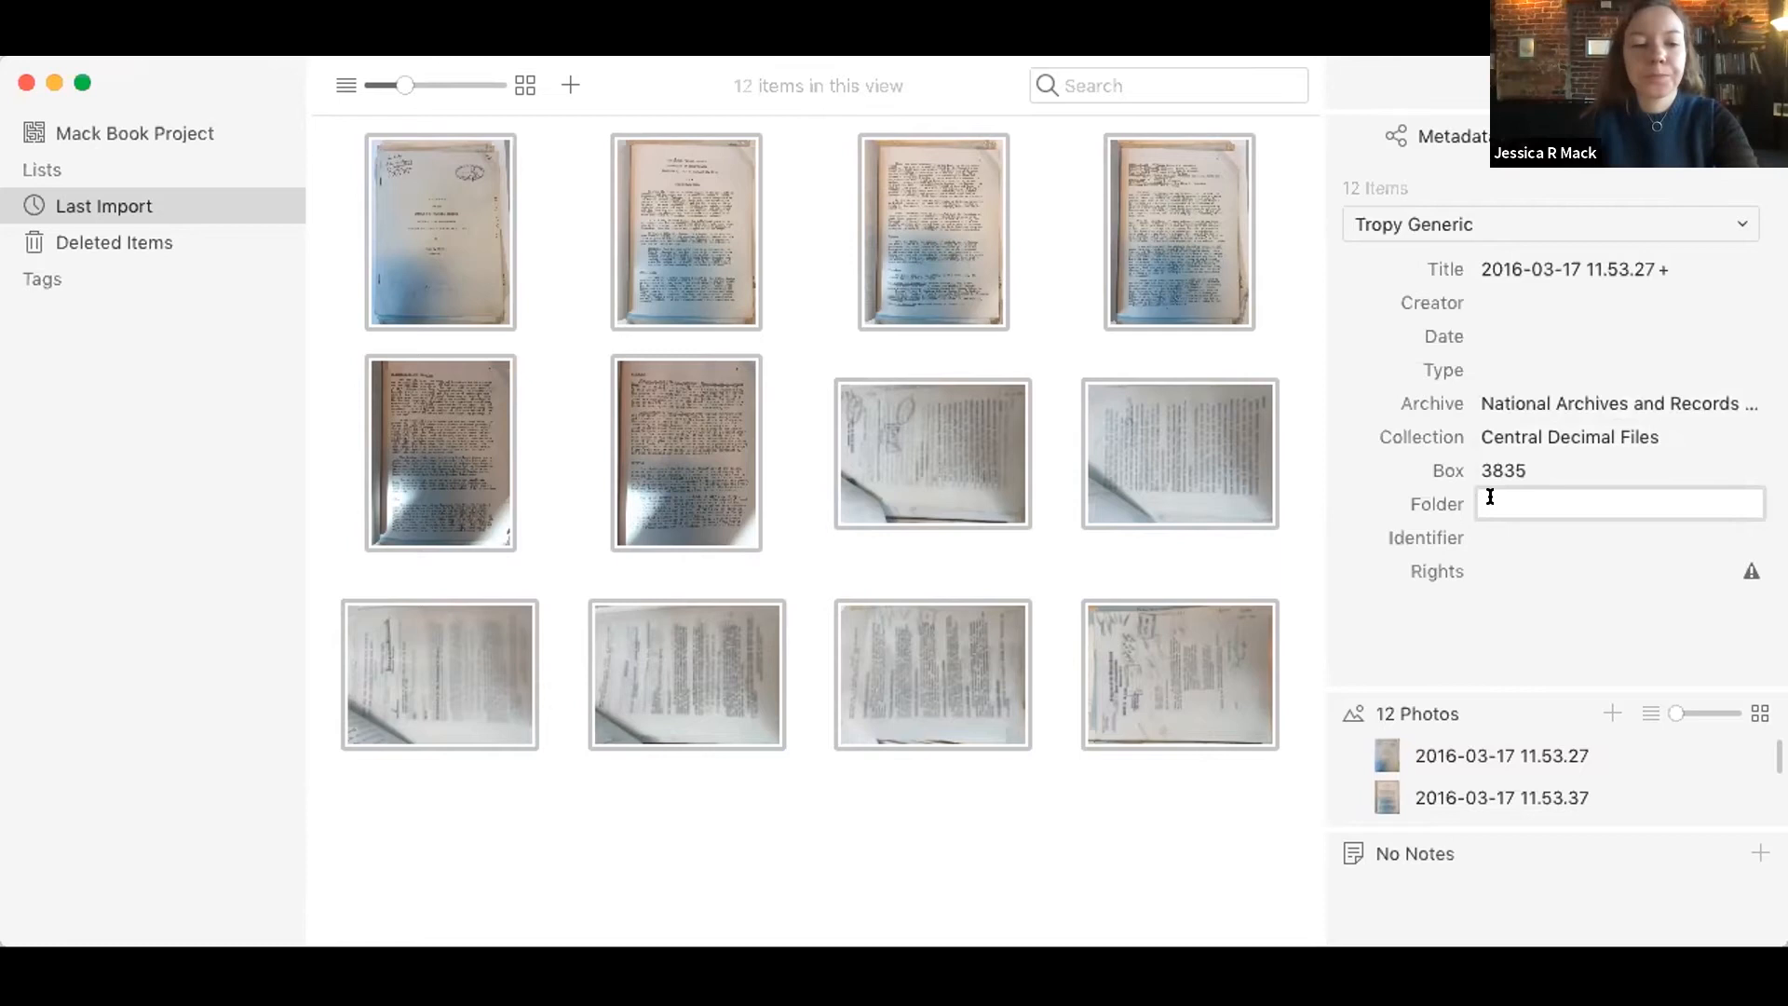
pyautogui.write('11')
pyautogui.click(1552, 353)
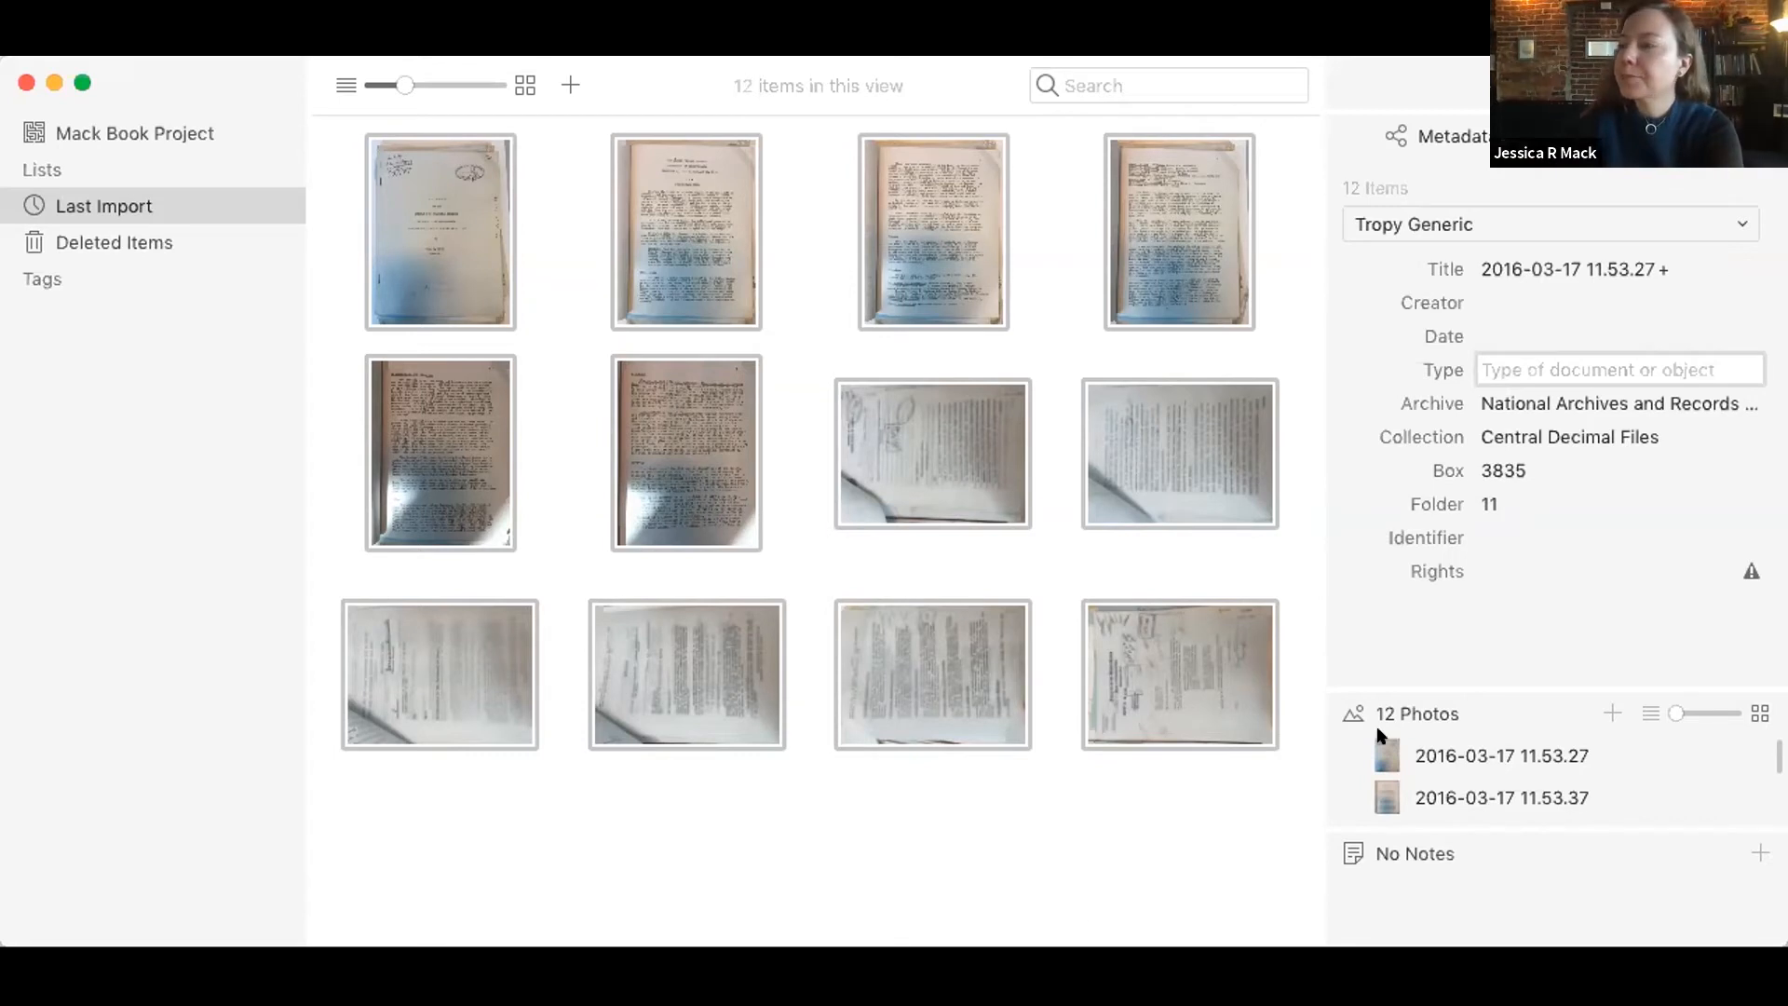
# Step: Set the Rights of all selected items to Public Domain
pyautogui.click(1516, 666)
pyautogui.click(1550, 572)
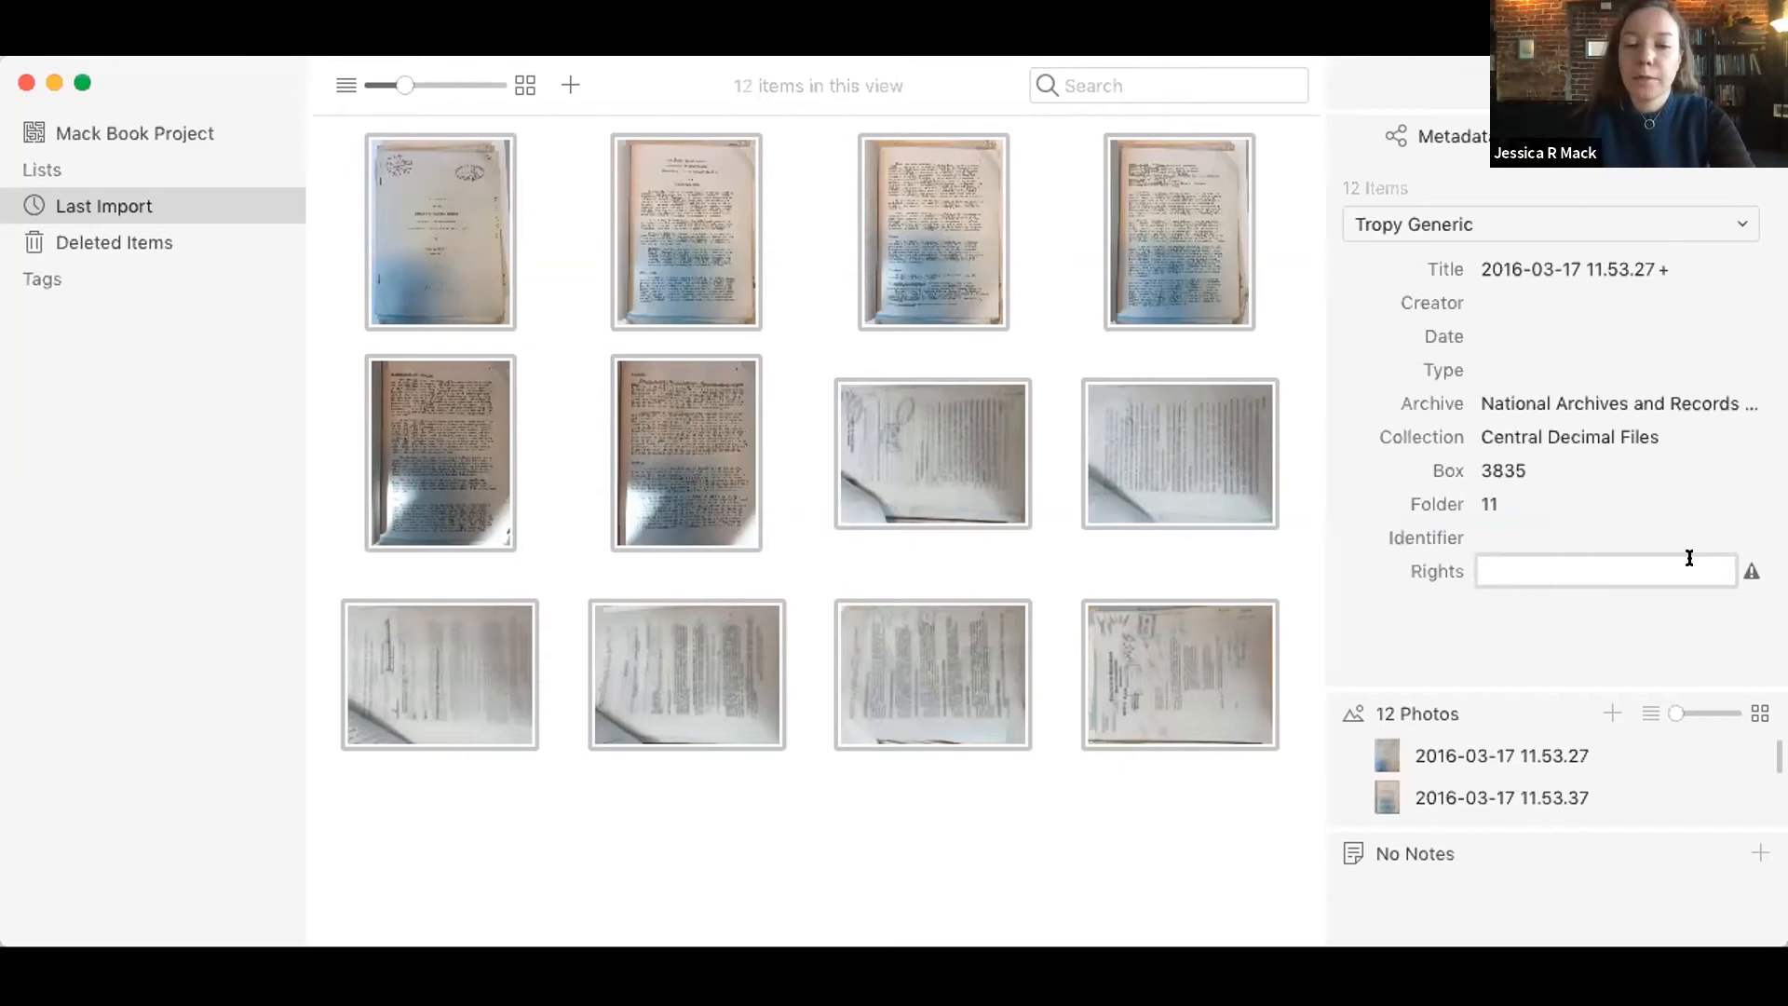
pyautogui.write('Public')
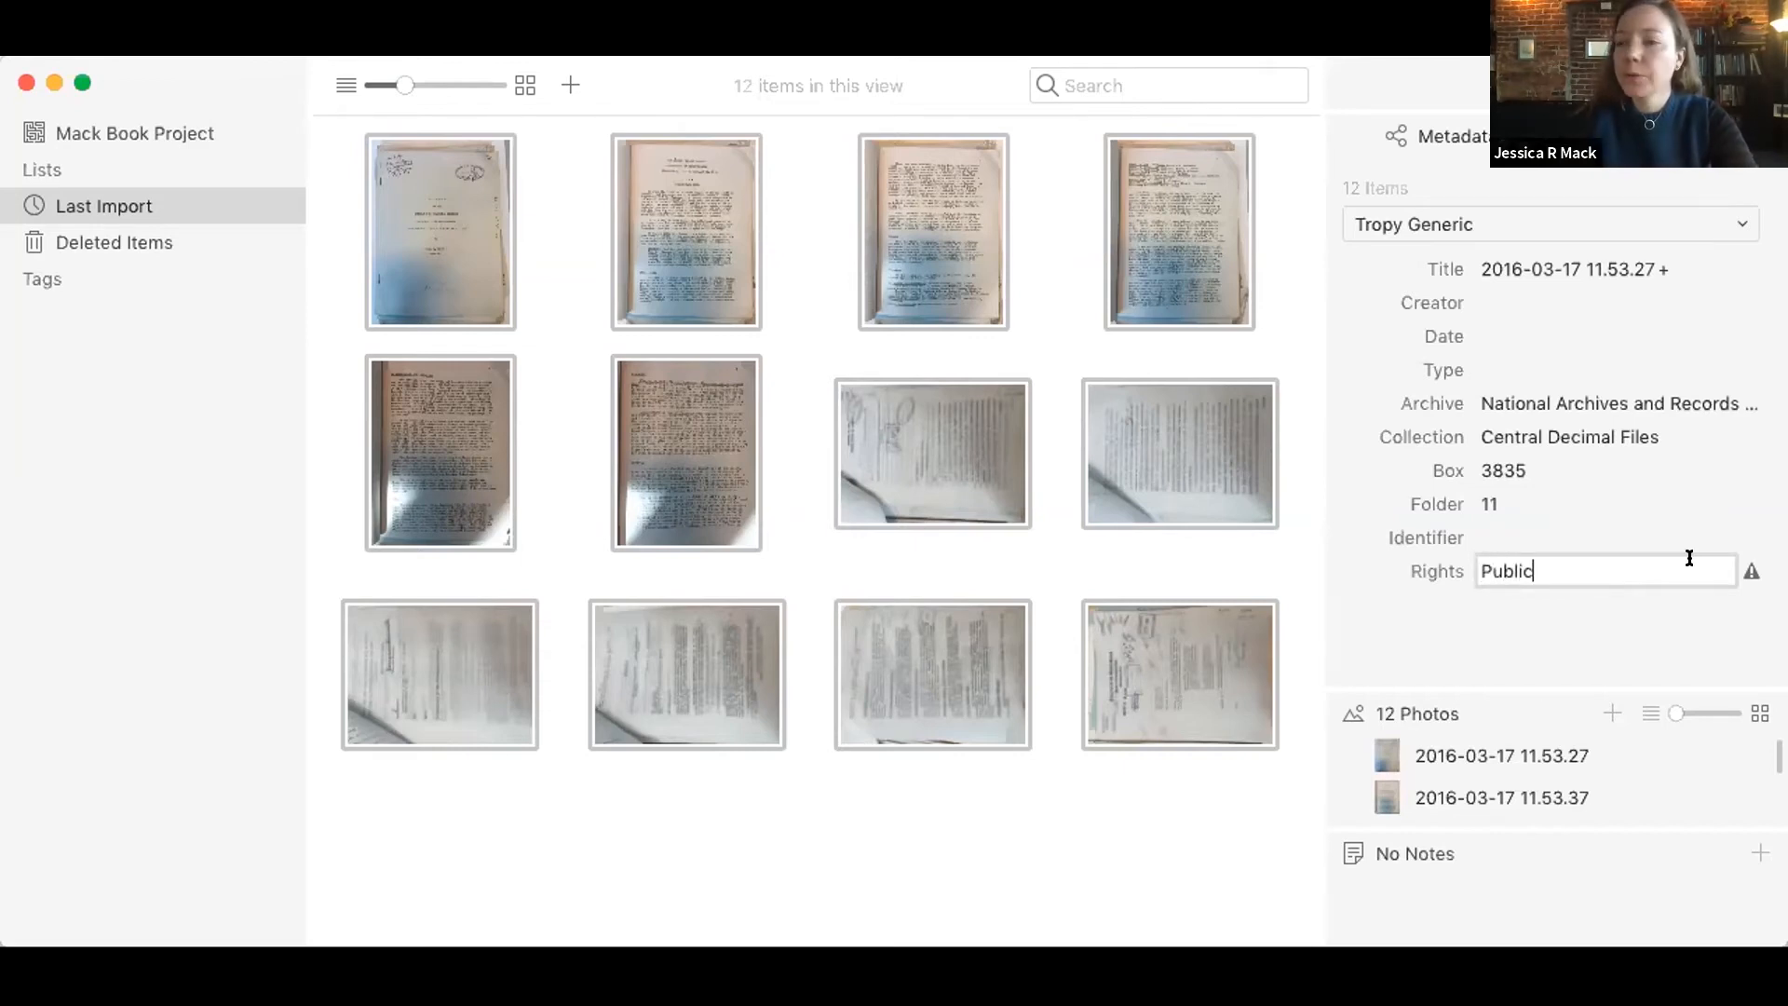
pyautogui.write(' Domain')
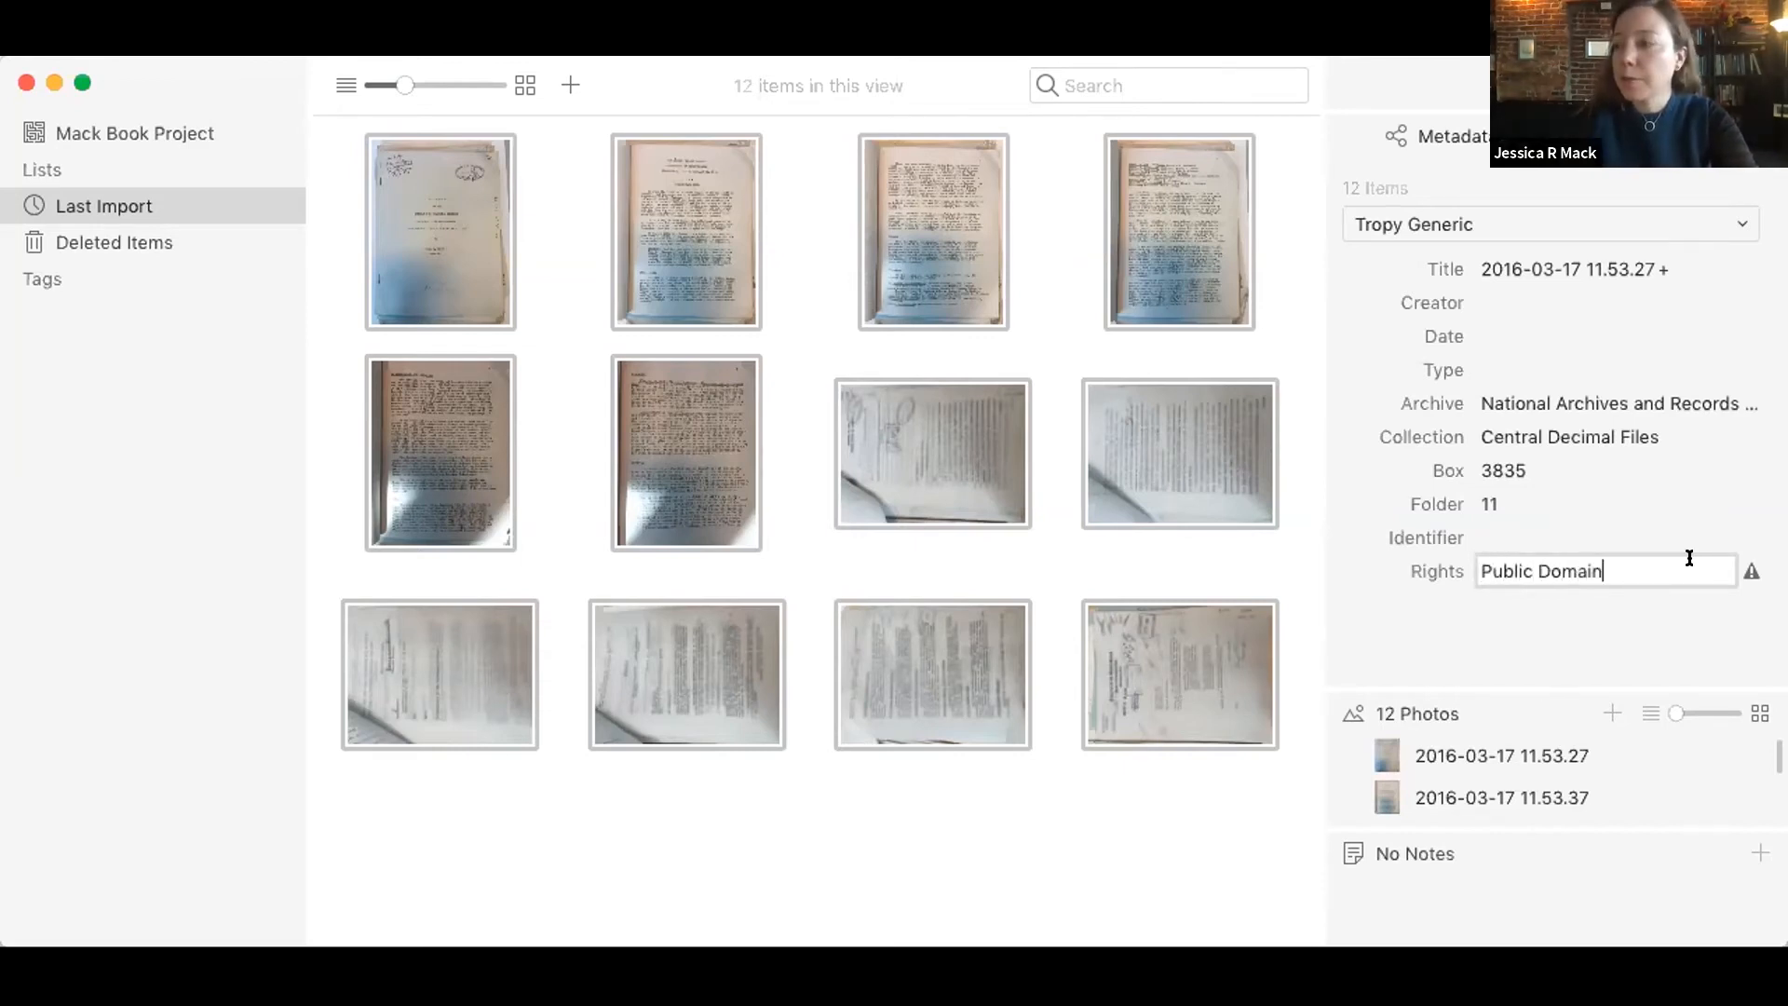
pyautogui.click(1648, 613)
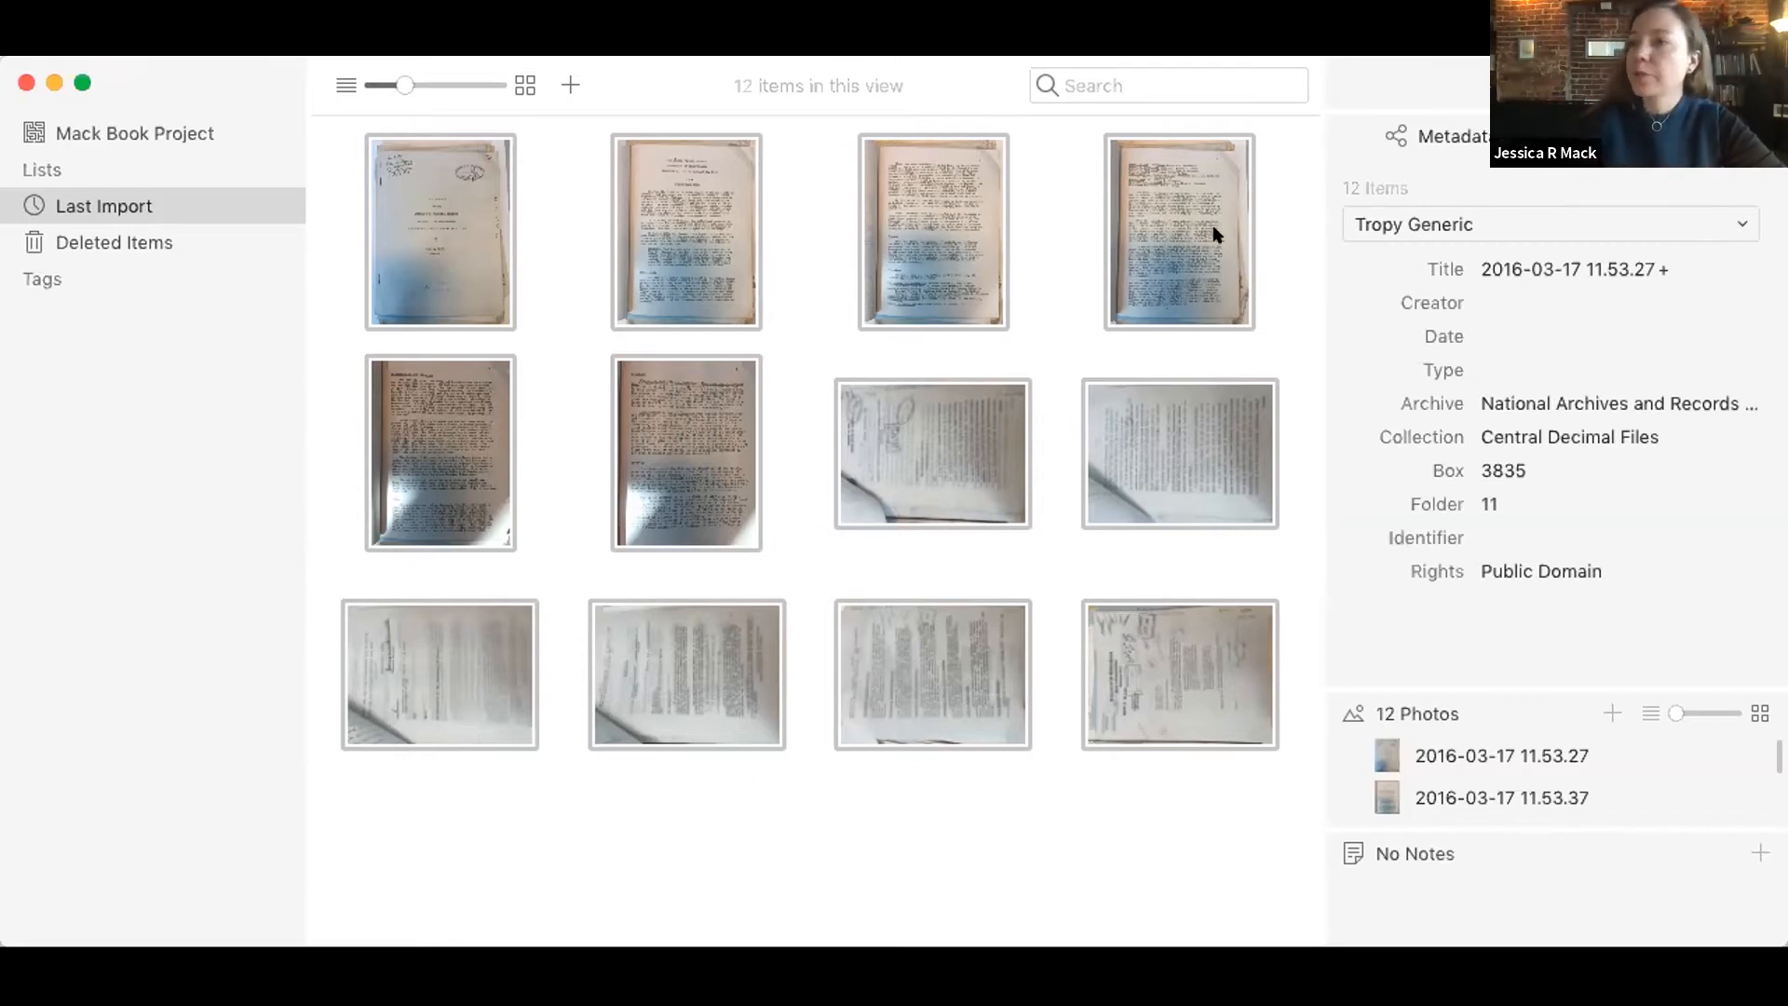
# Step: Apply the Tropy Correspondence template to the selected items, and switch them back to Tropy Generic
pyautogui.click(1418, 226)
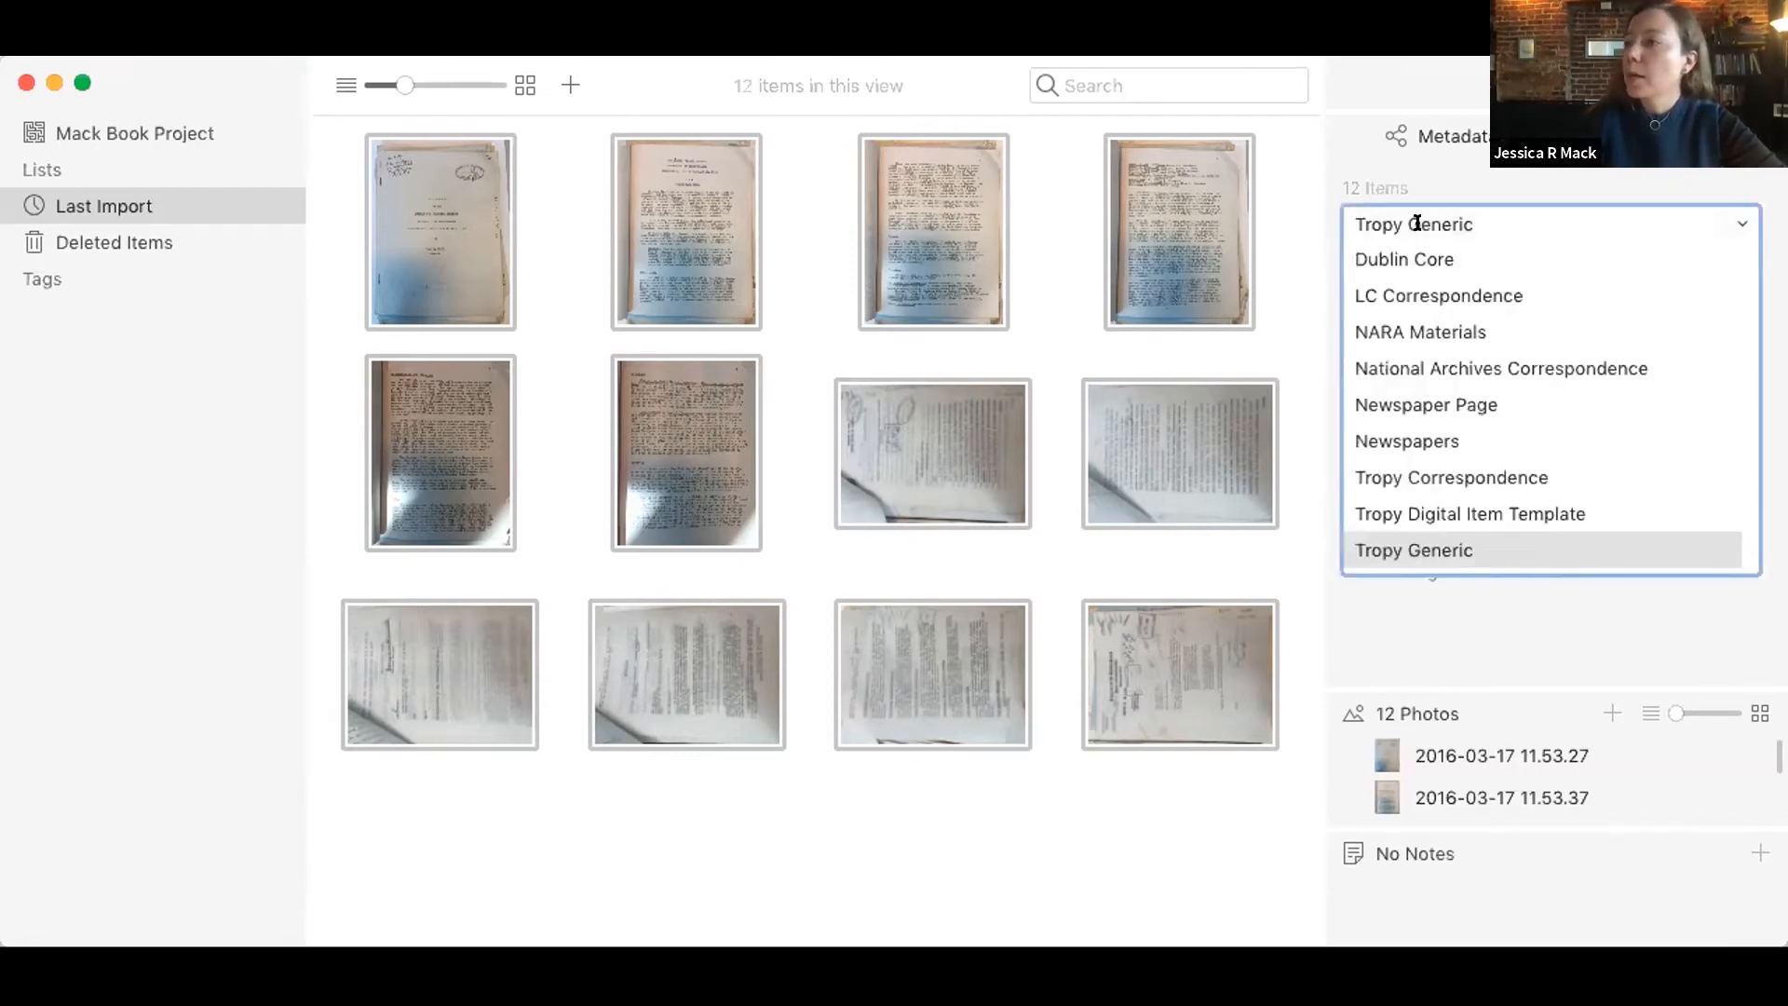
pyautogui.click(1388, 470)
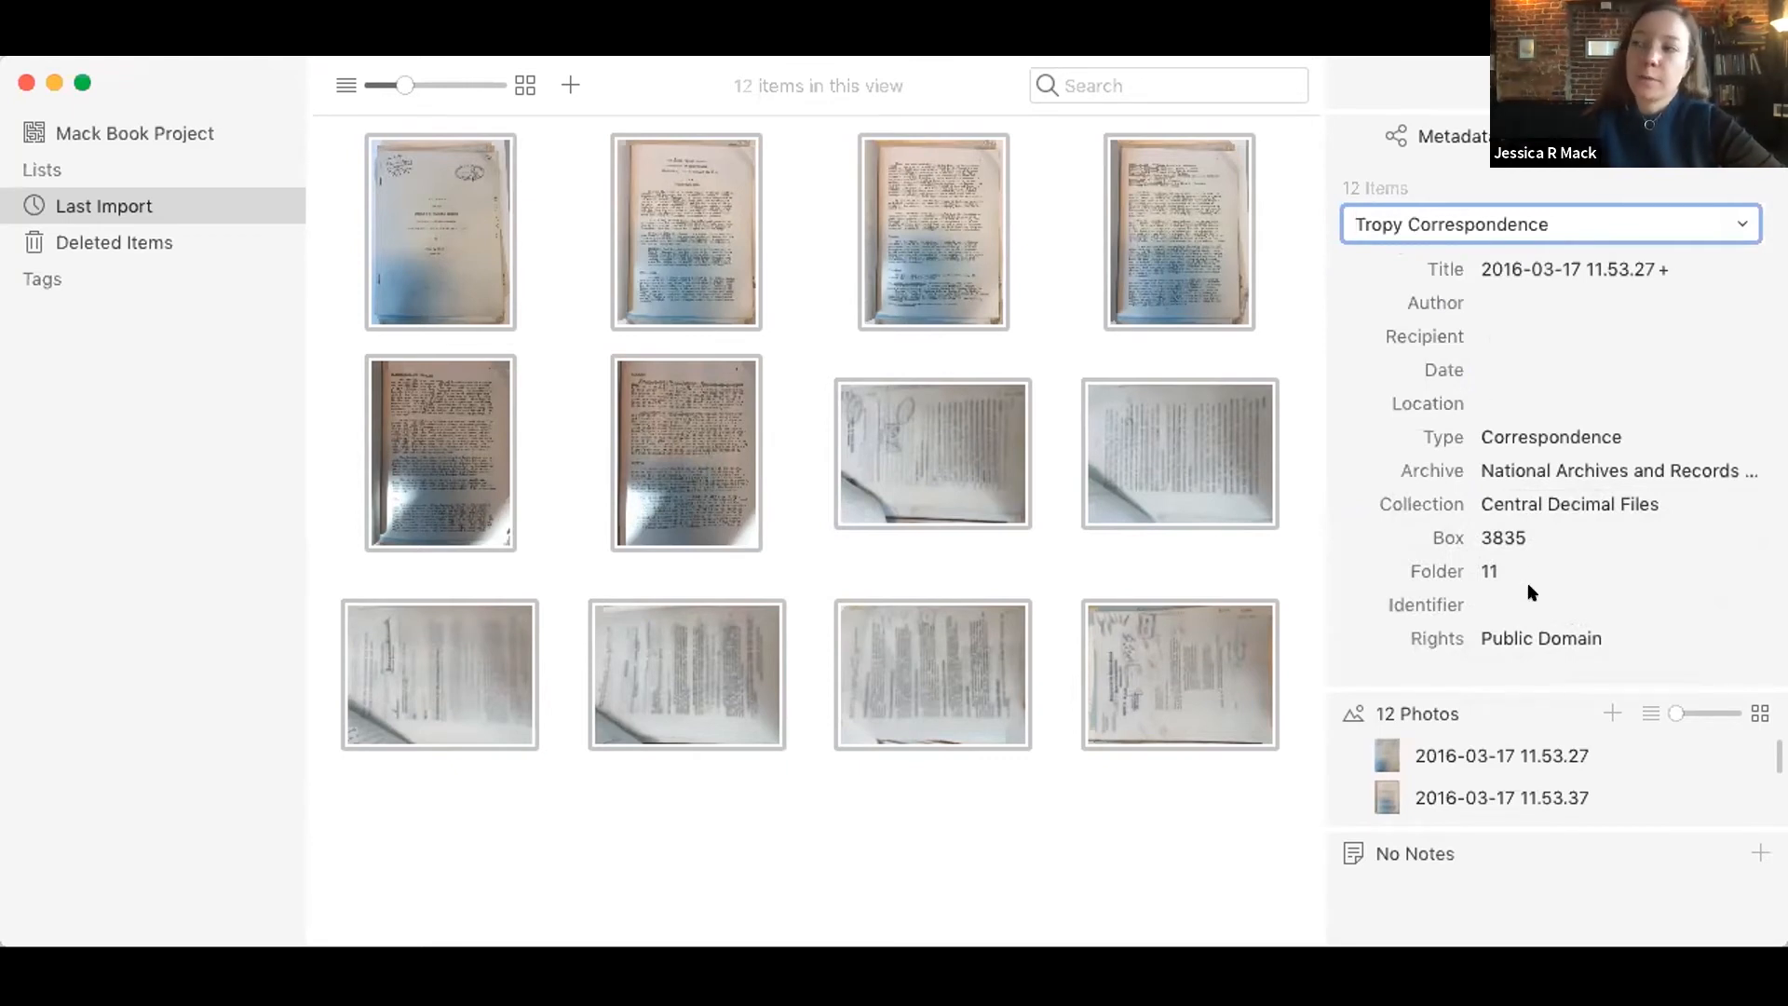
pyautogui.click(1727, 224)
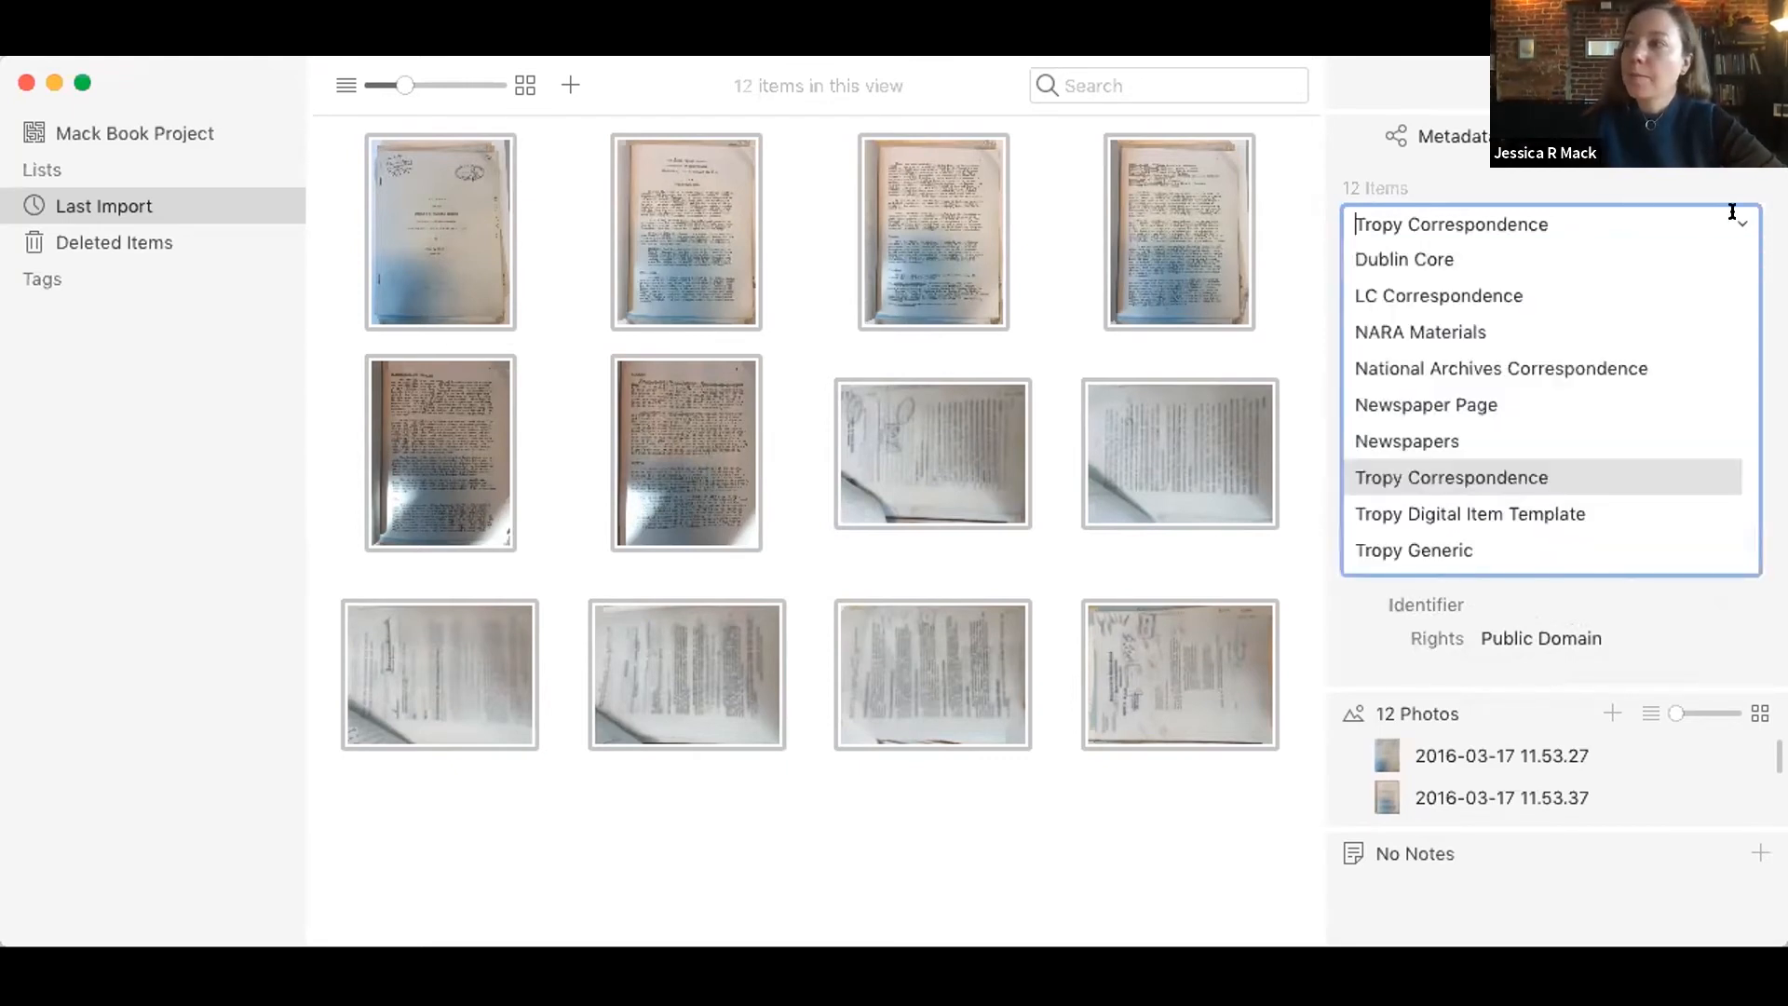
pyautogui.click(1618, 540)
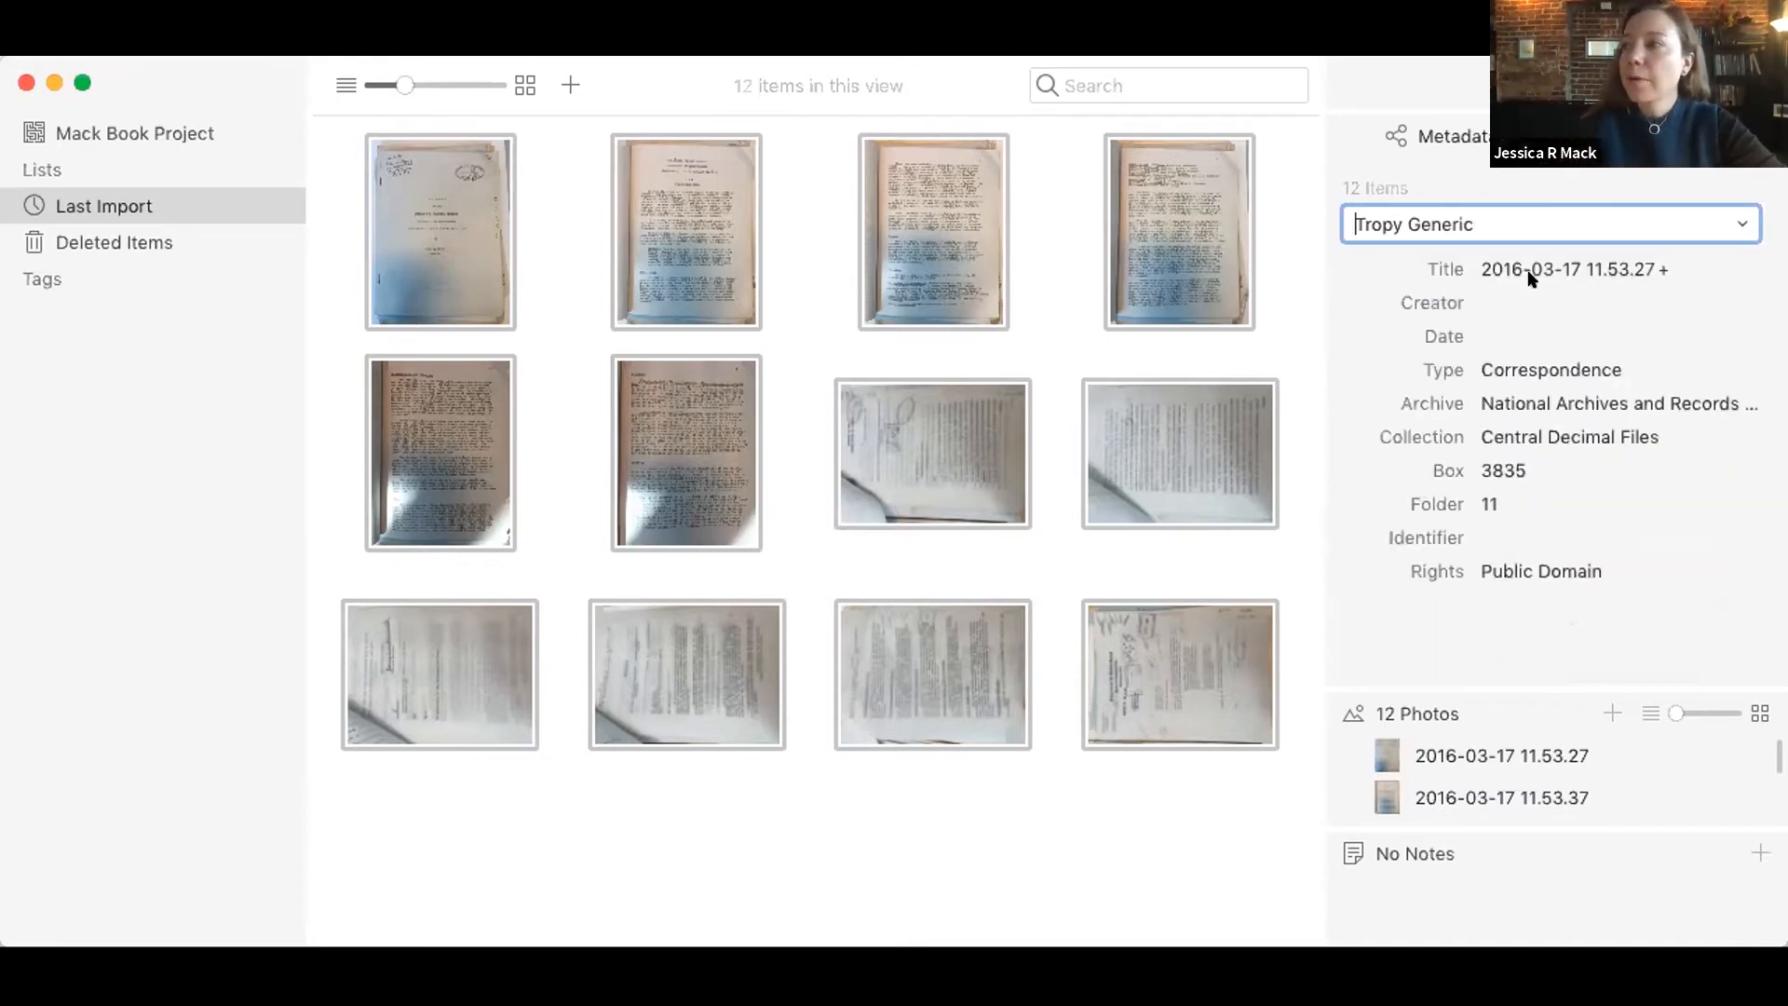
pyautogui.click(1481, 174)
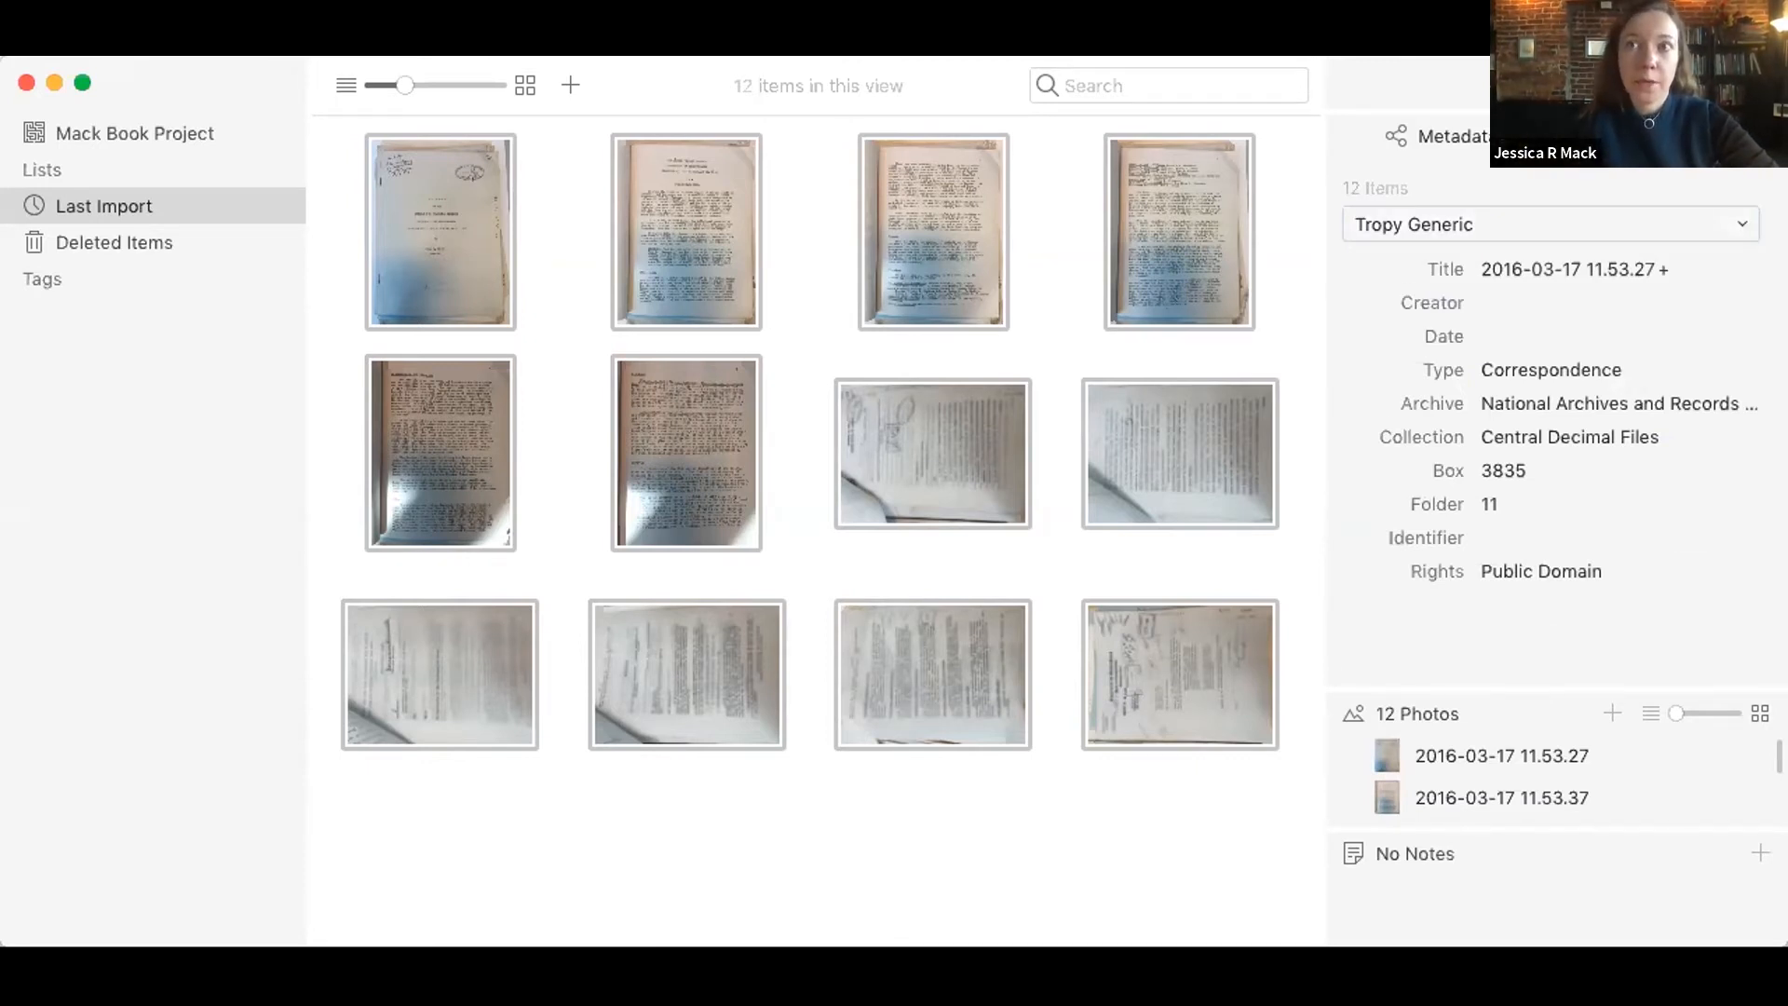
# Step: Open the template preferences and duplicate the Tropy Generic template as the basis for a new one
pyautogui.click(32, 47)
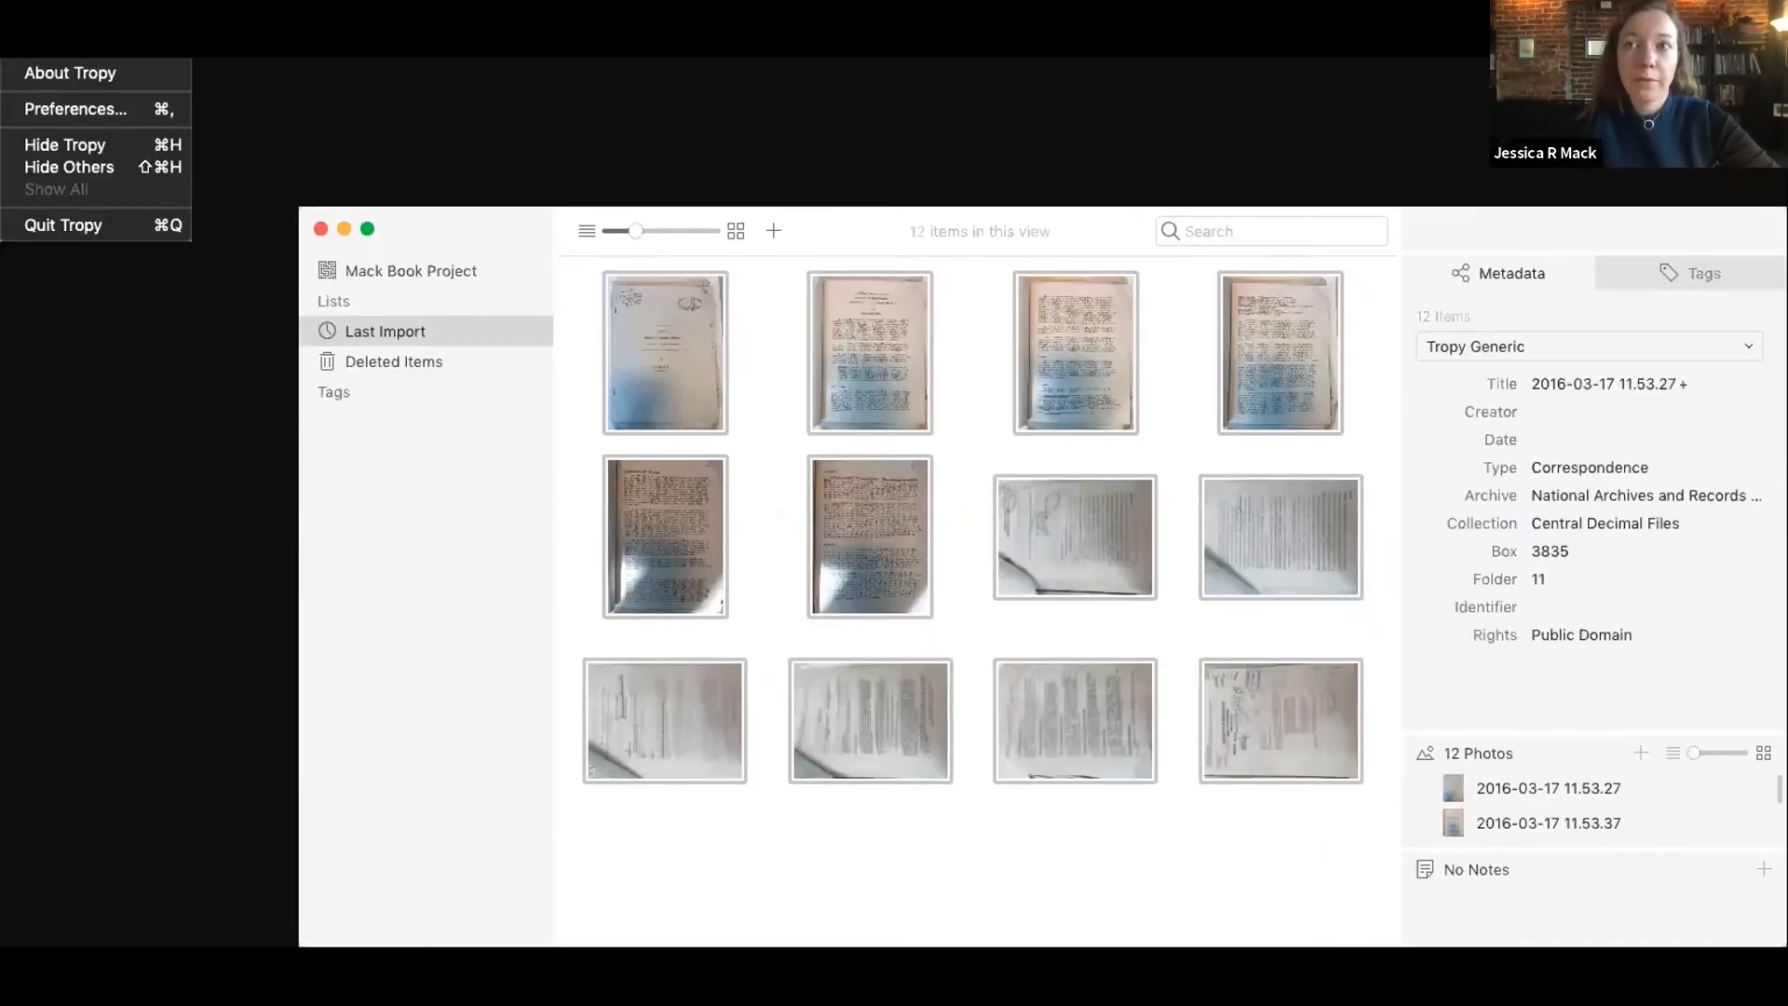
pyautogui.click(43, 106)
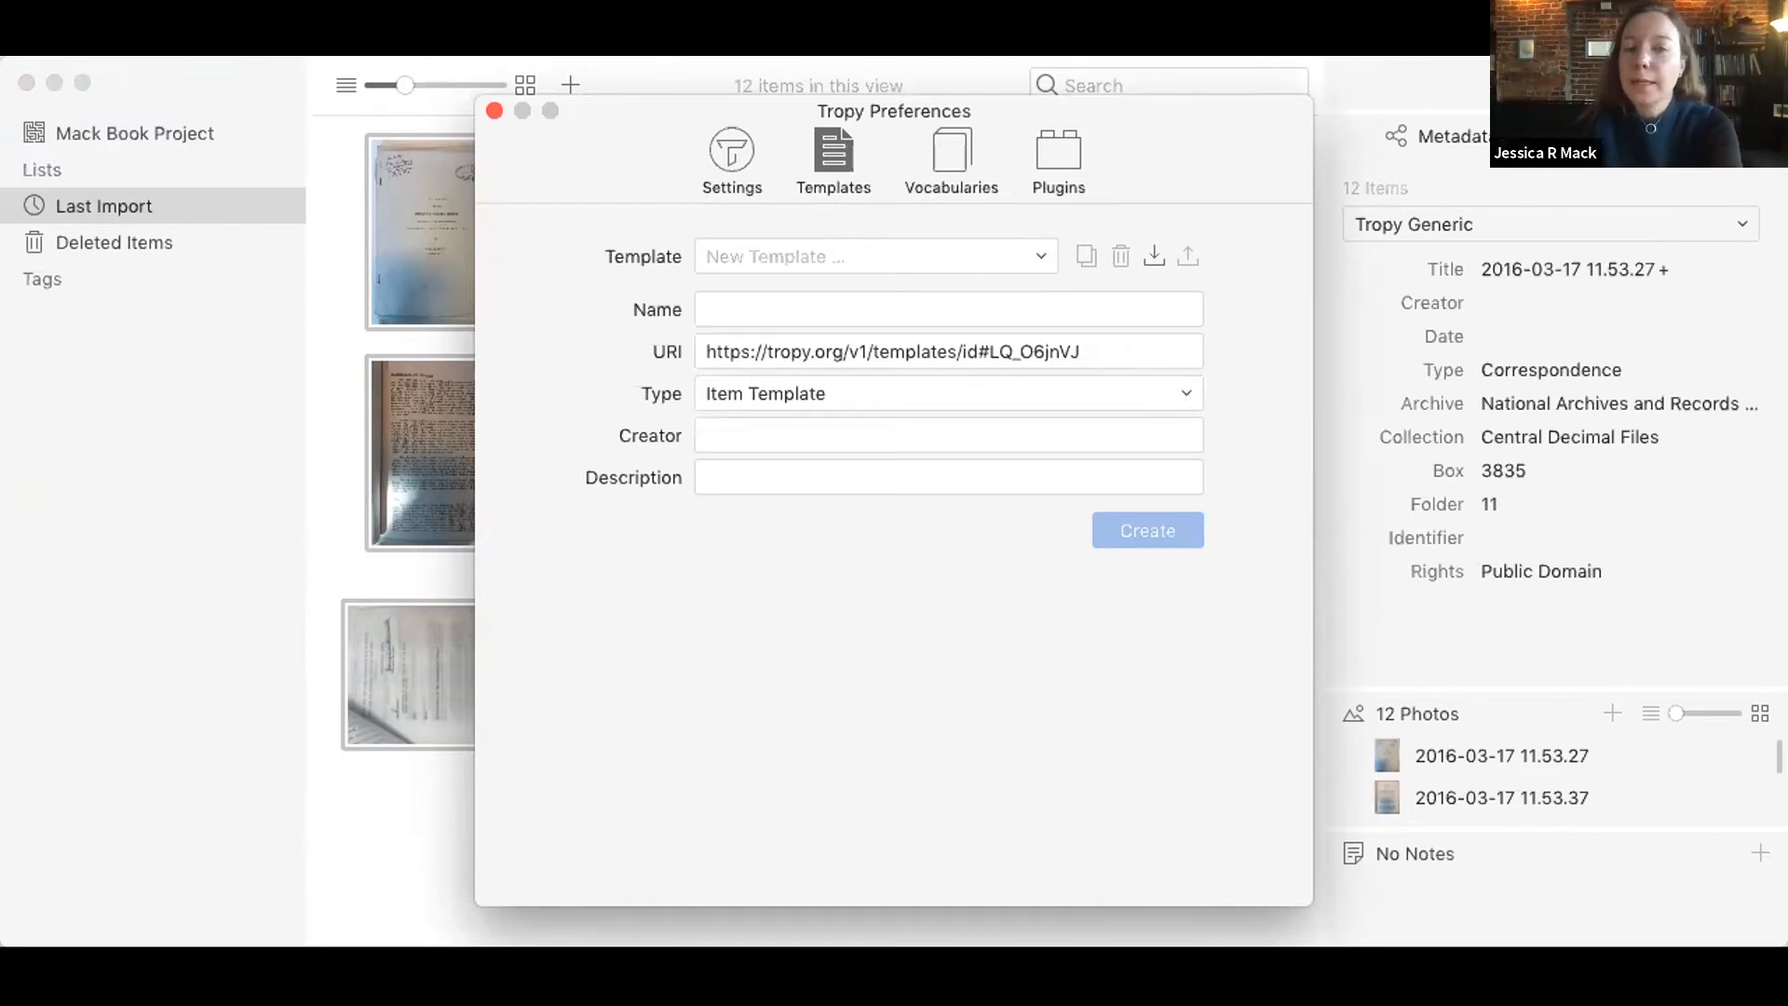
pyautogui.click(583, 401)
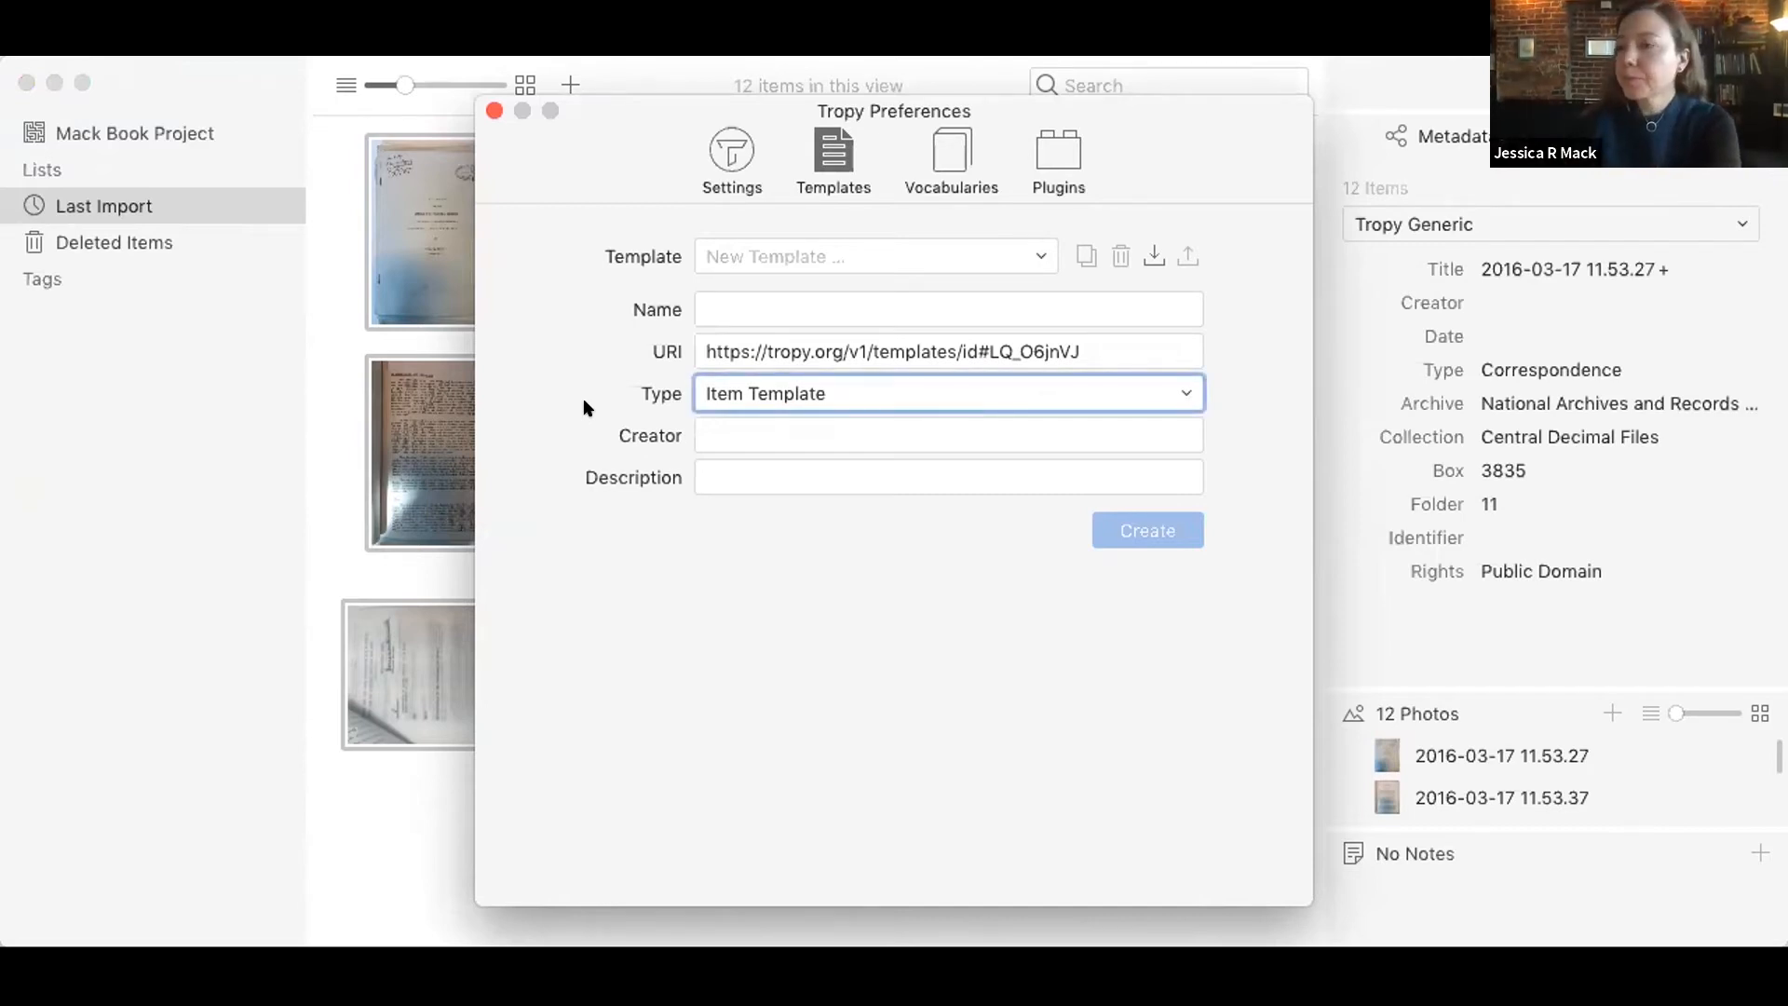
pyautogui.click(1041, 253)
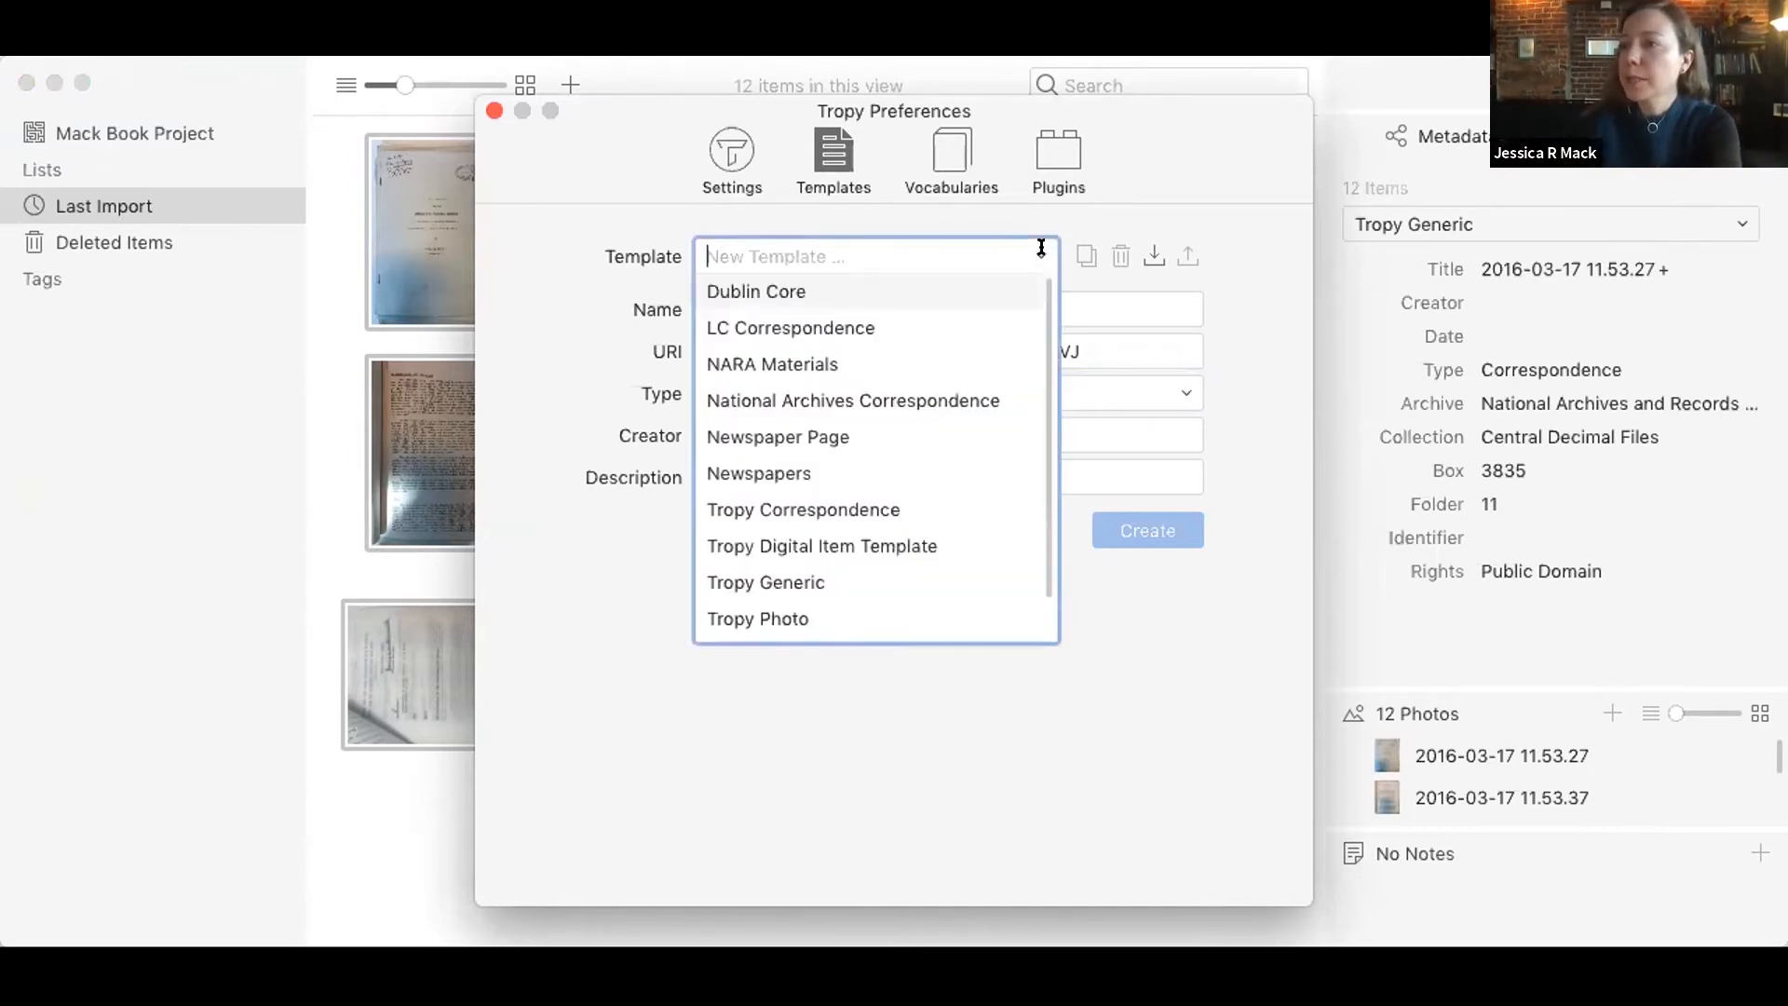
pyautogui.click(884, 584)
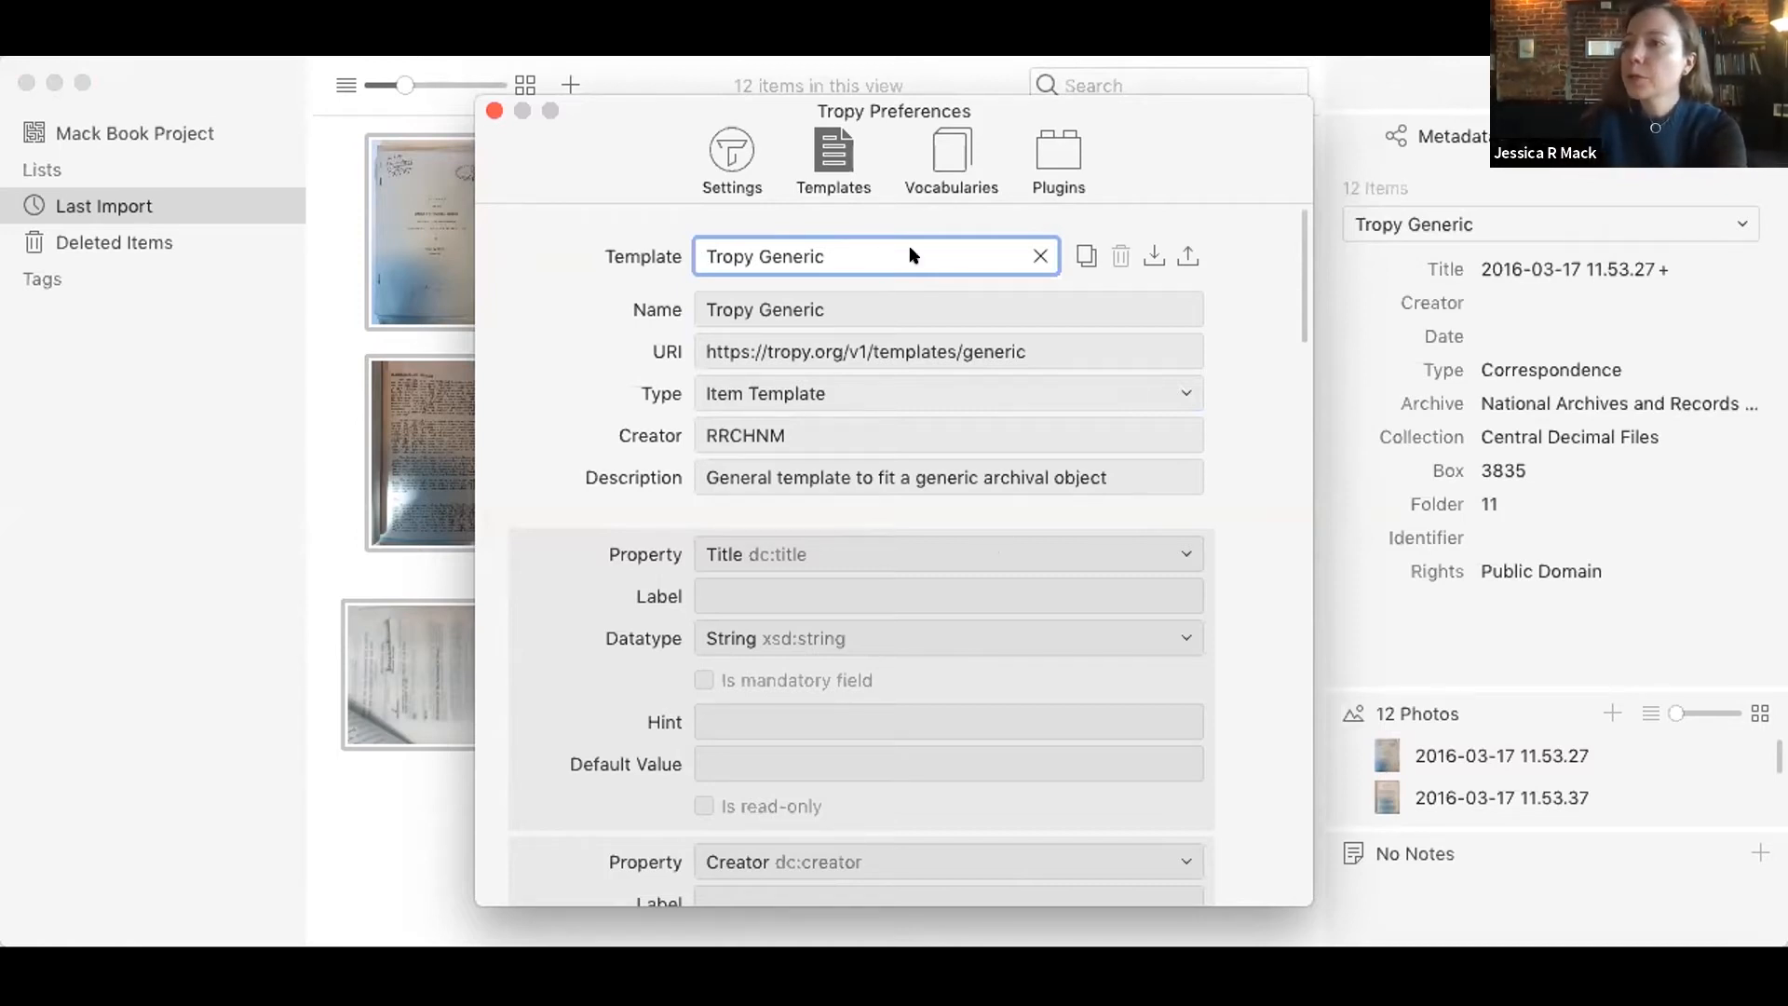
pyautogui.click(764, 354)
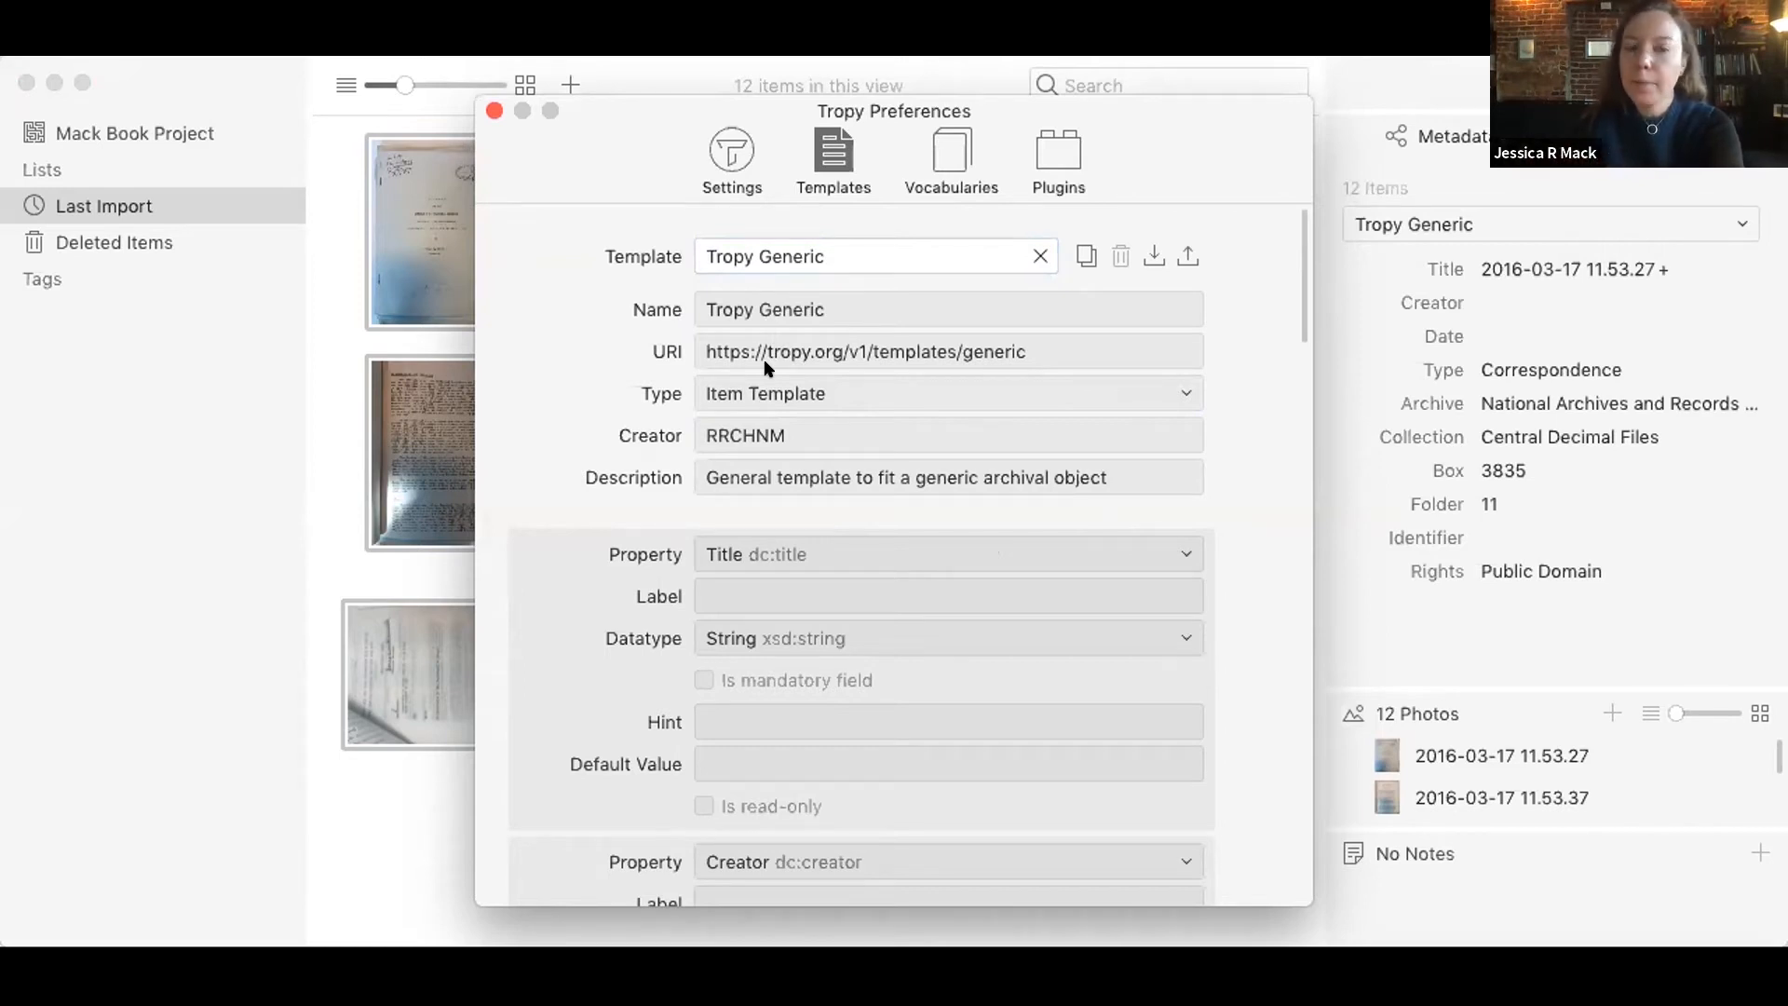
pyautogui.click(1086, 255)
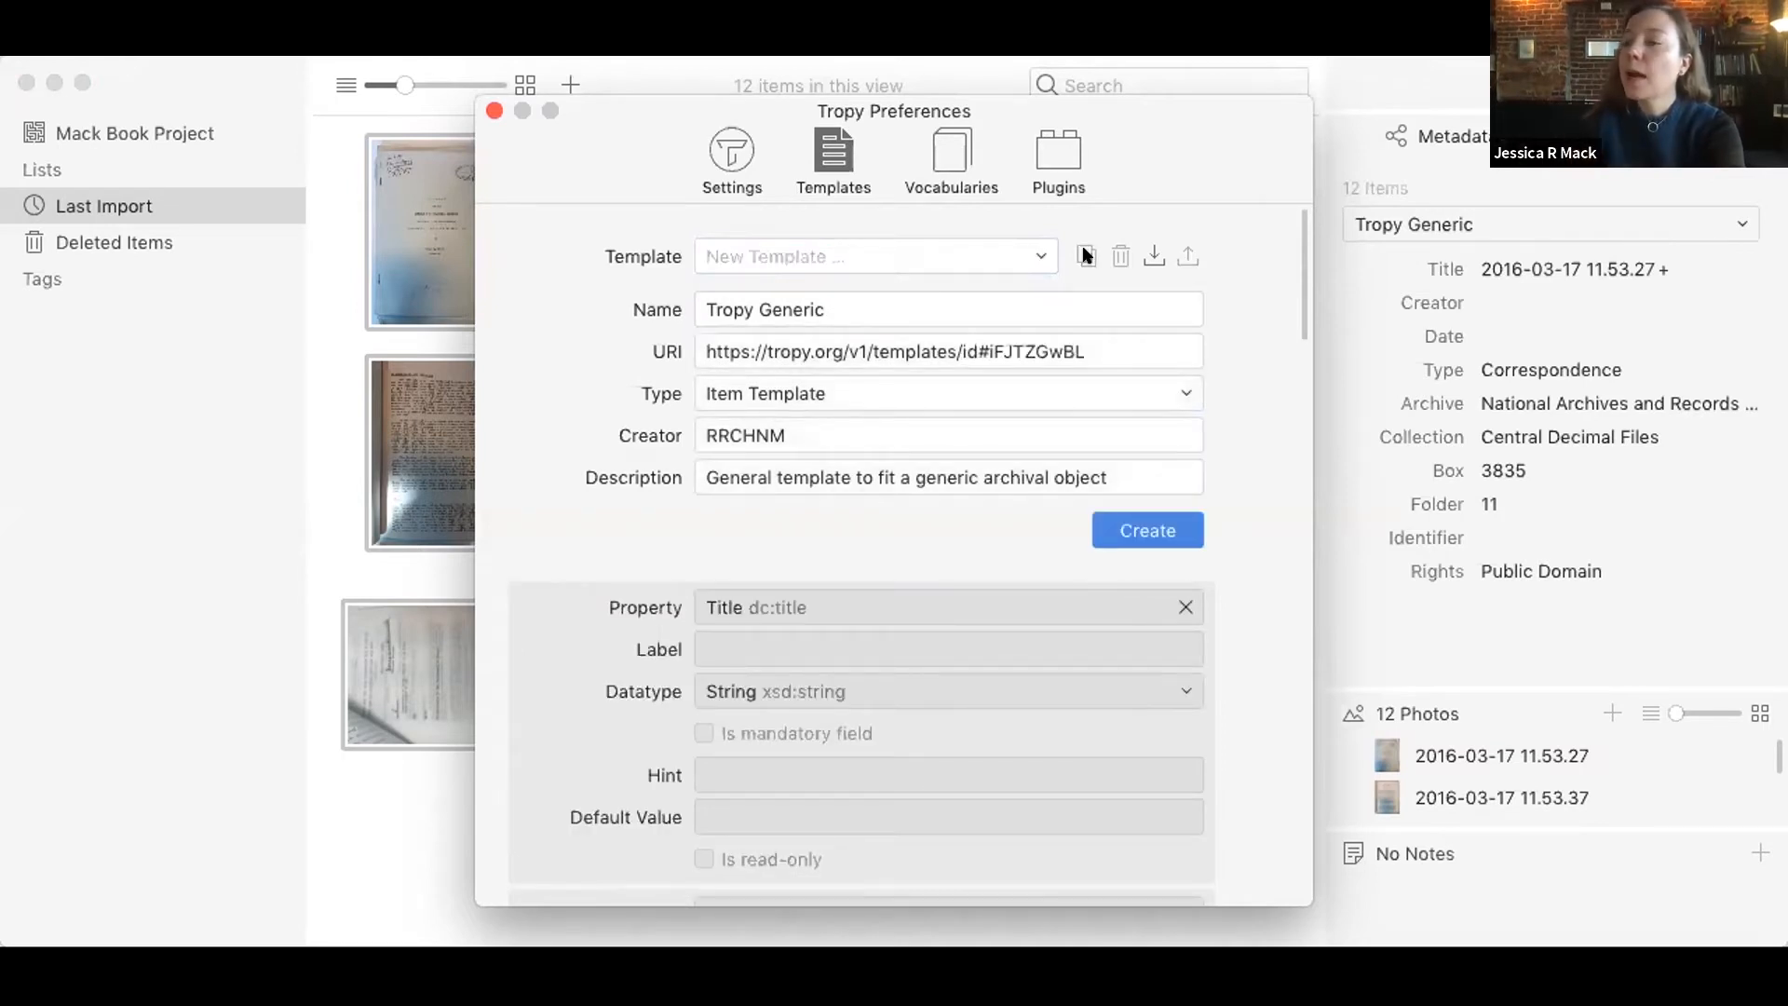
# Step: Name the duplicated template NARA Template and create it as an item template
pyautogui.click(922, 293)
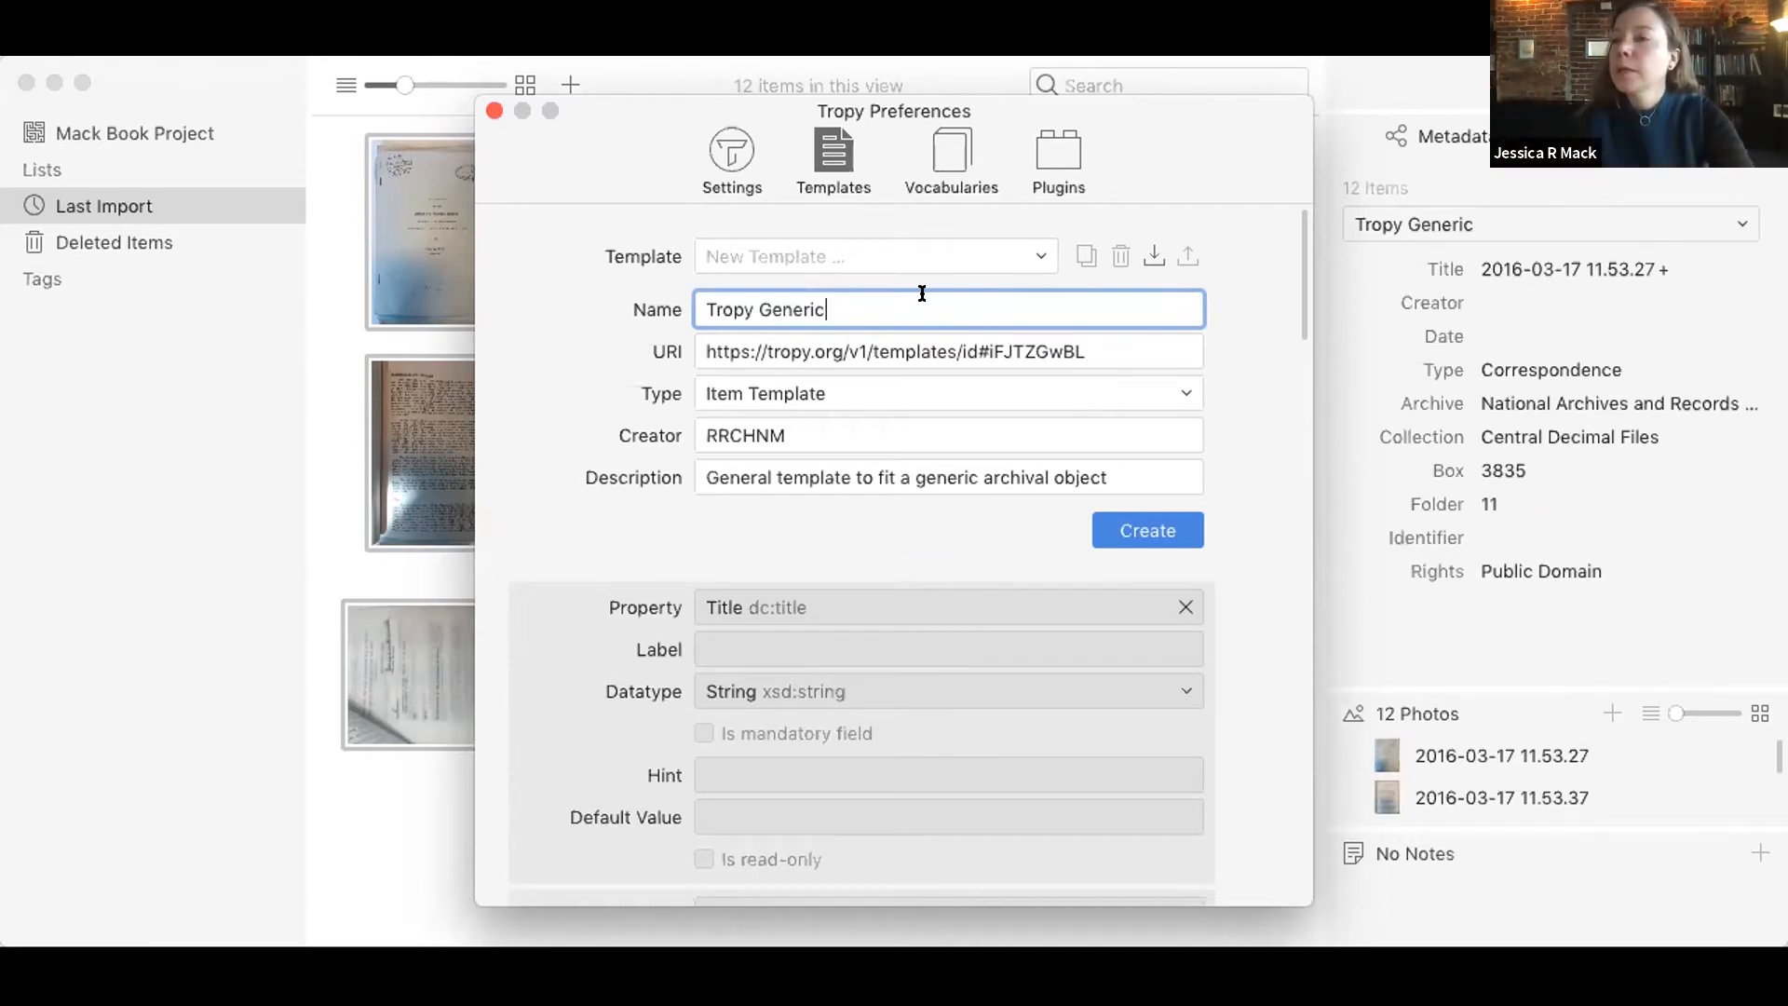
pyautogui.press('super+a')
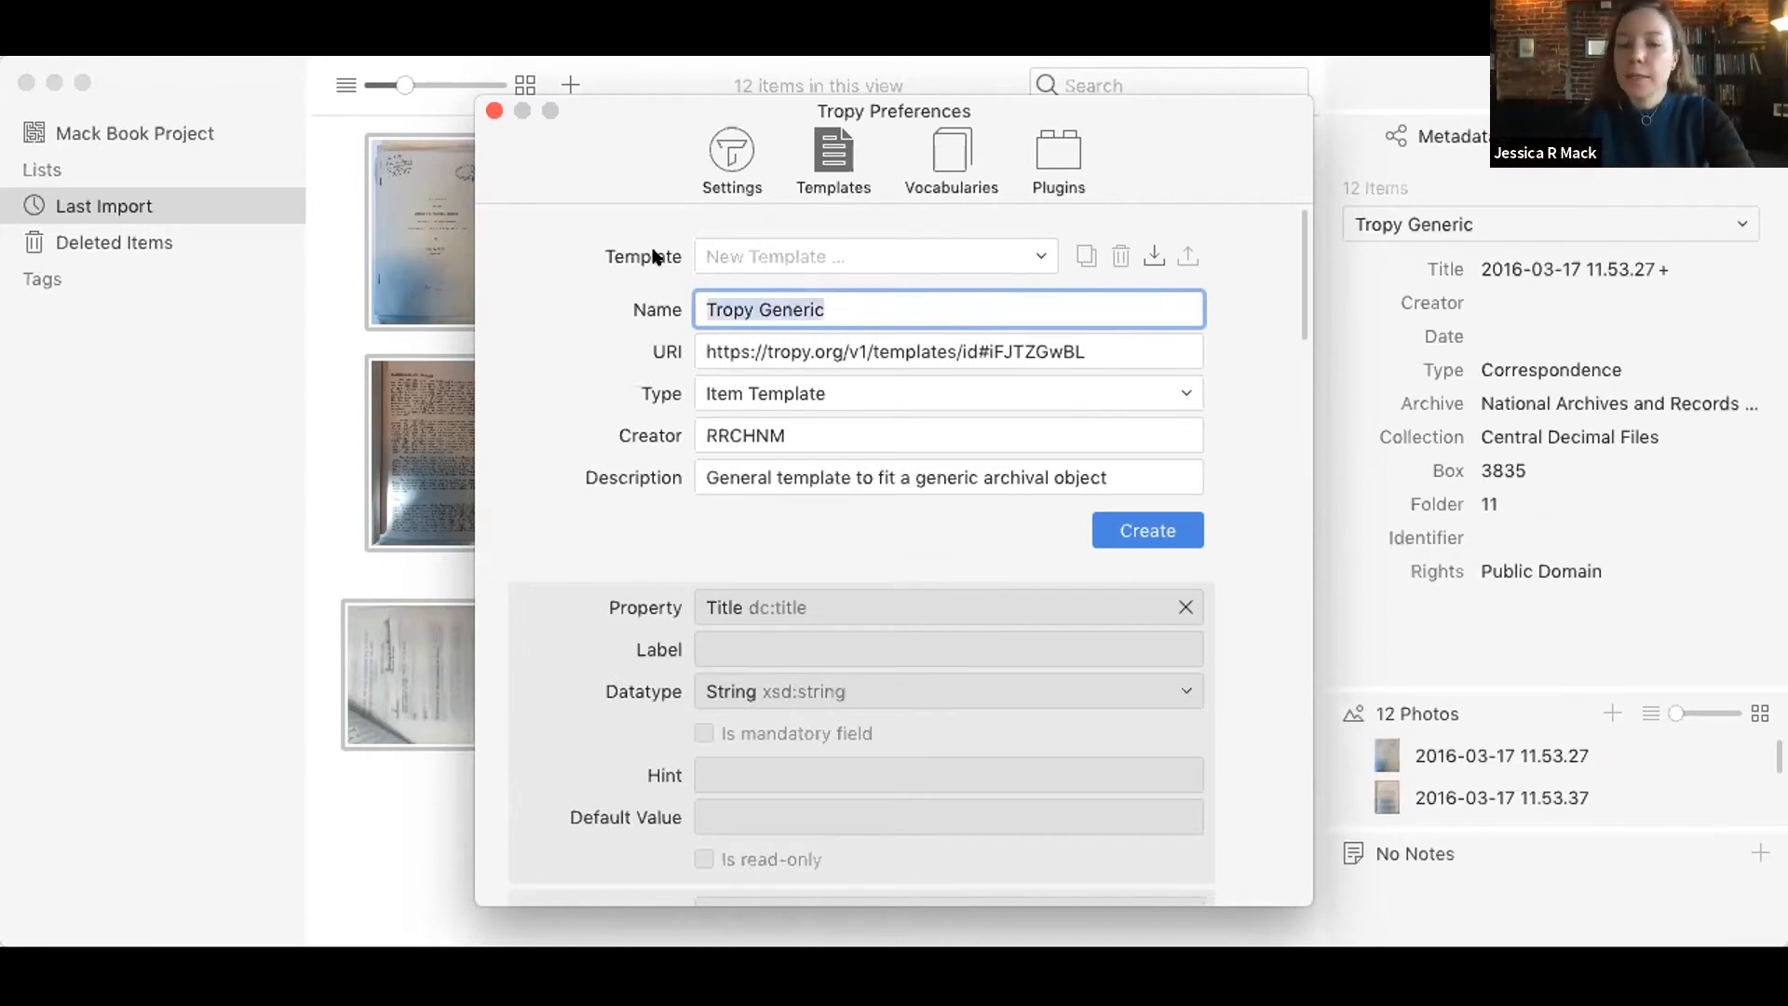
pyautogui.write('NARA')
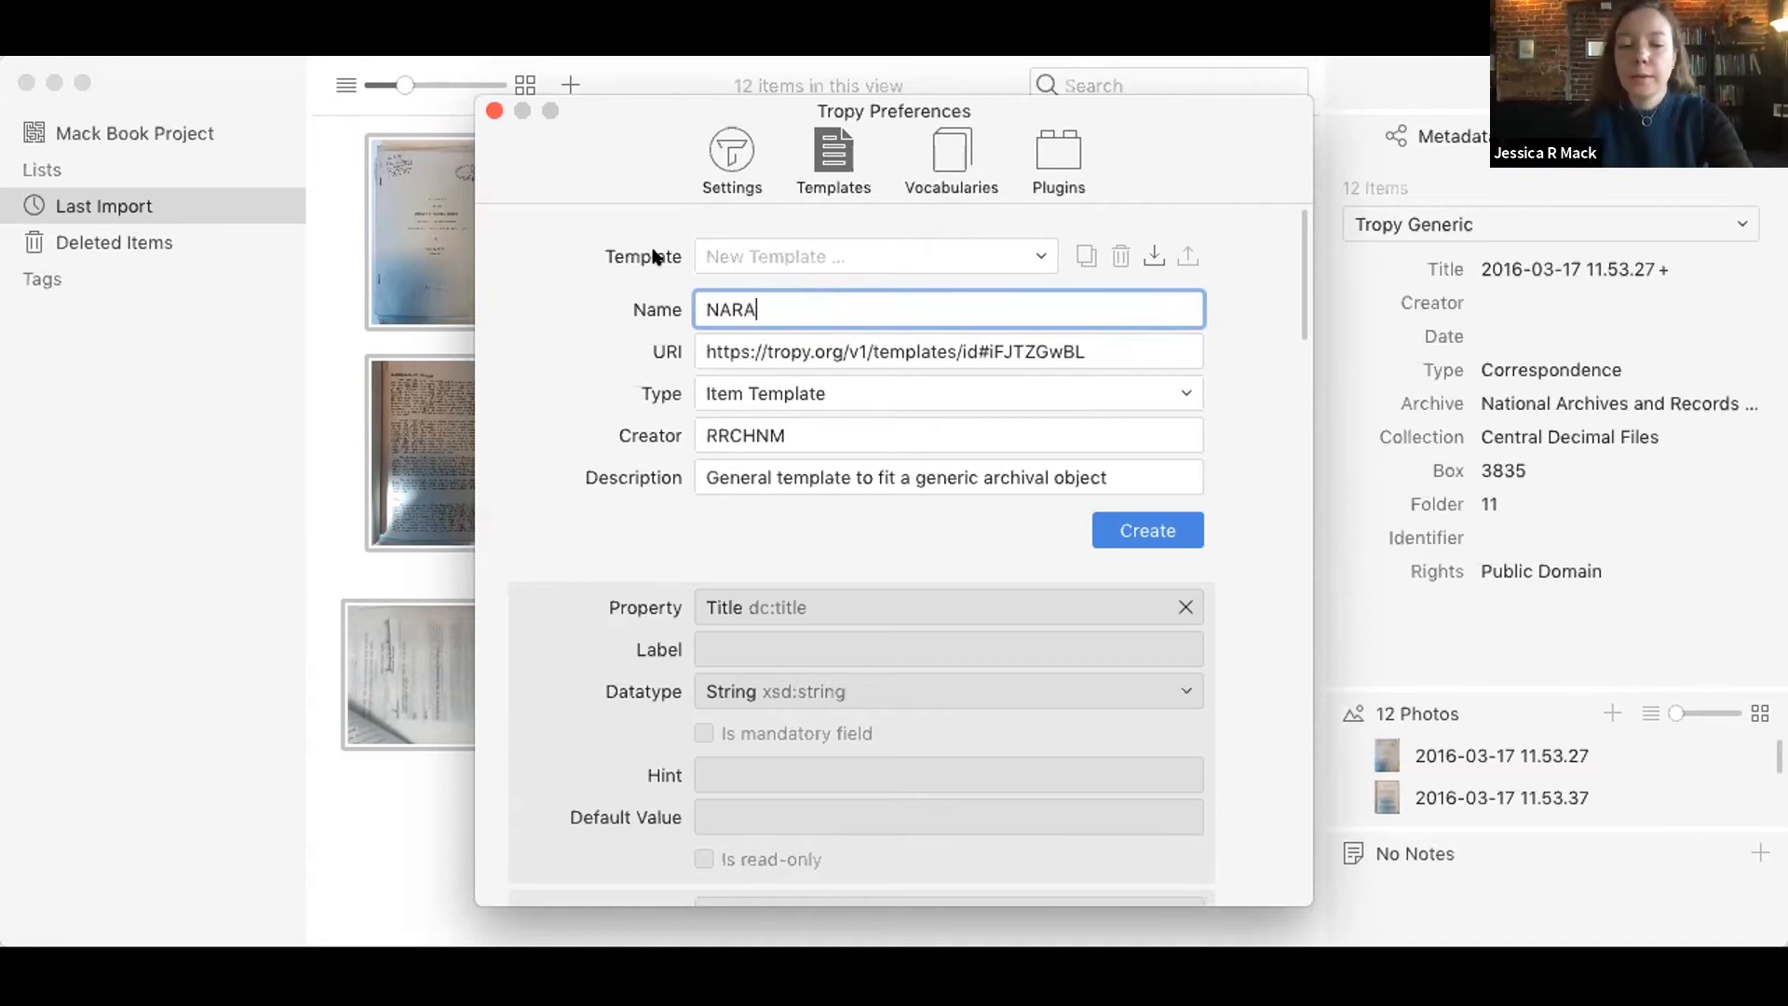
pyautogui.write(' Template')
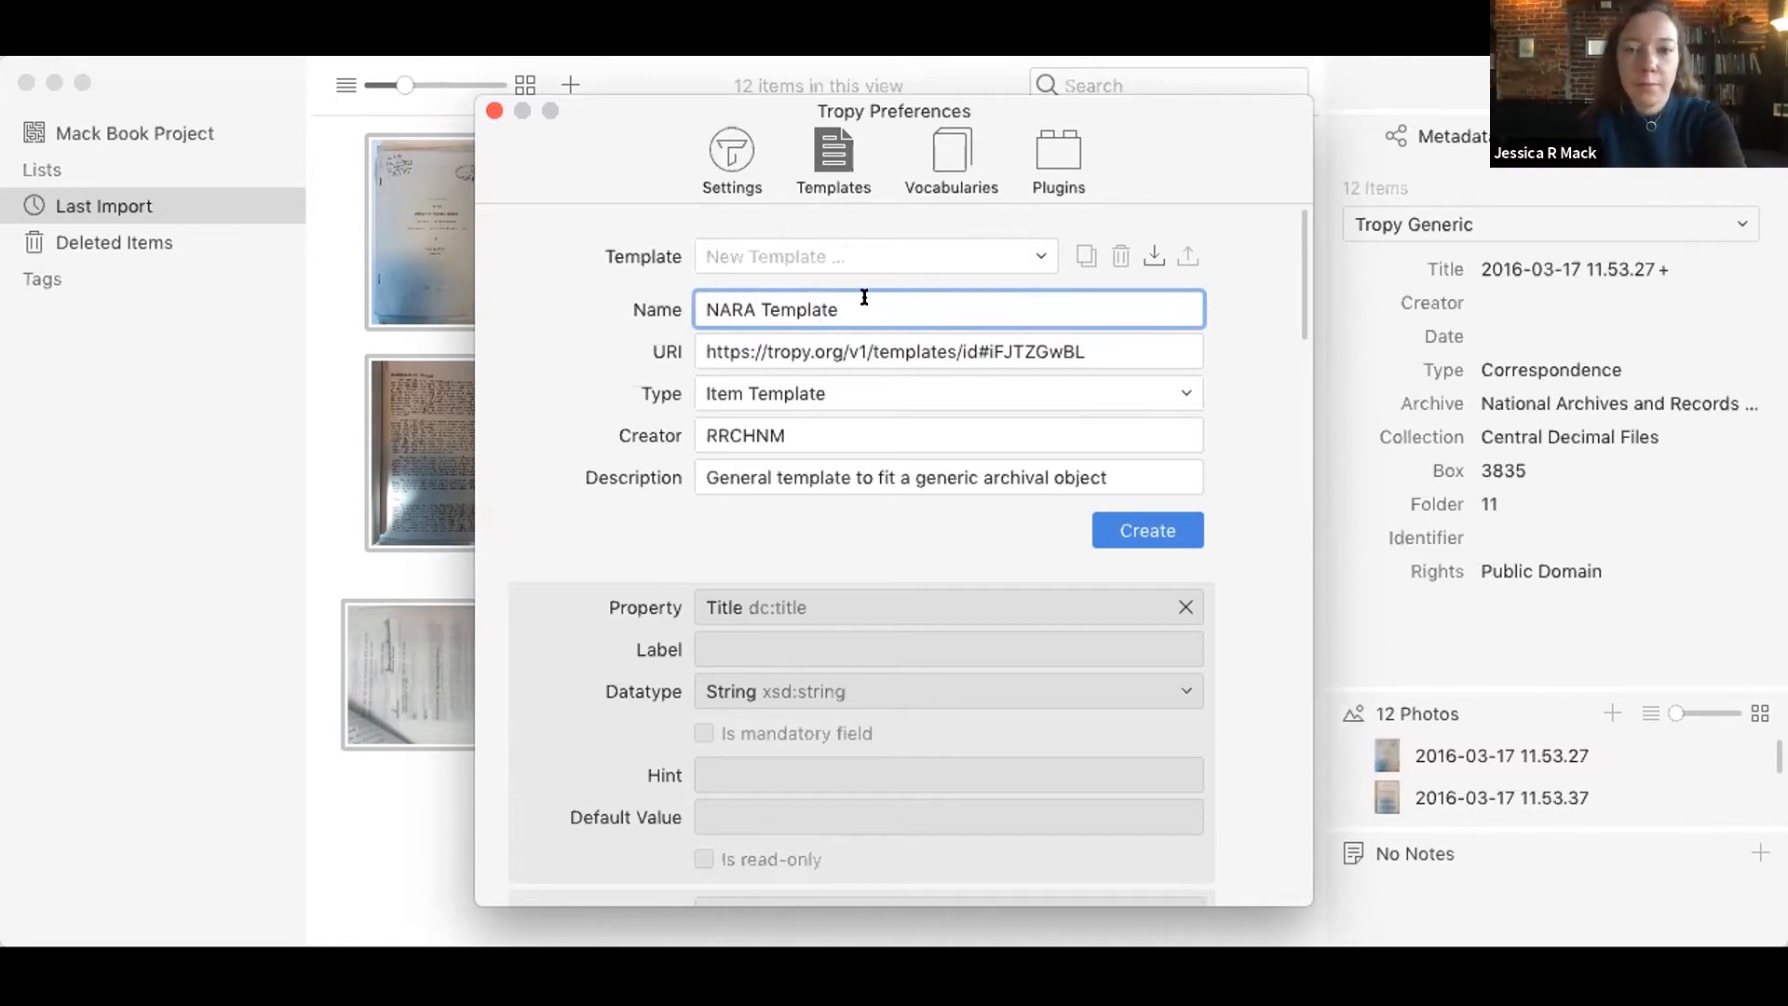
pyautogui.click(925, 342)
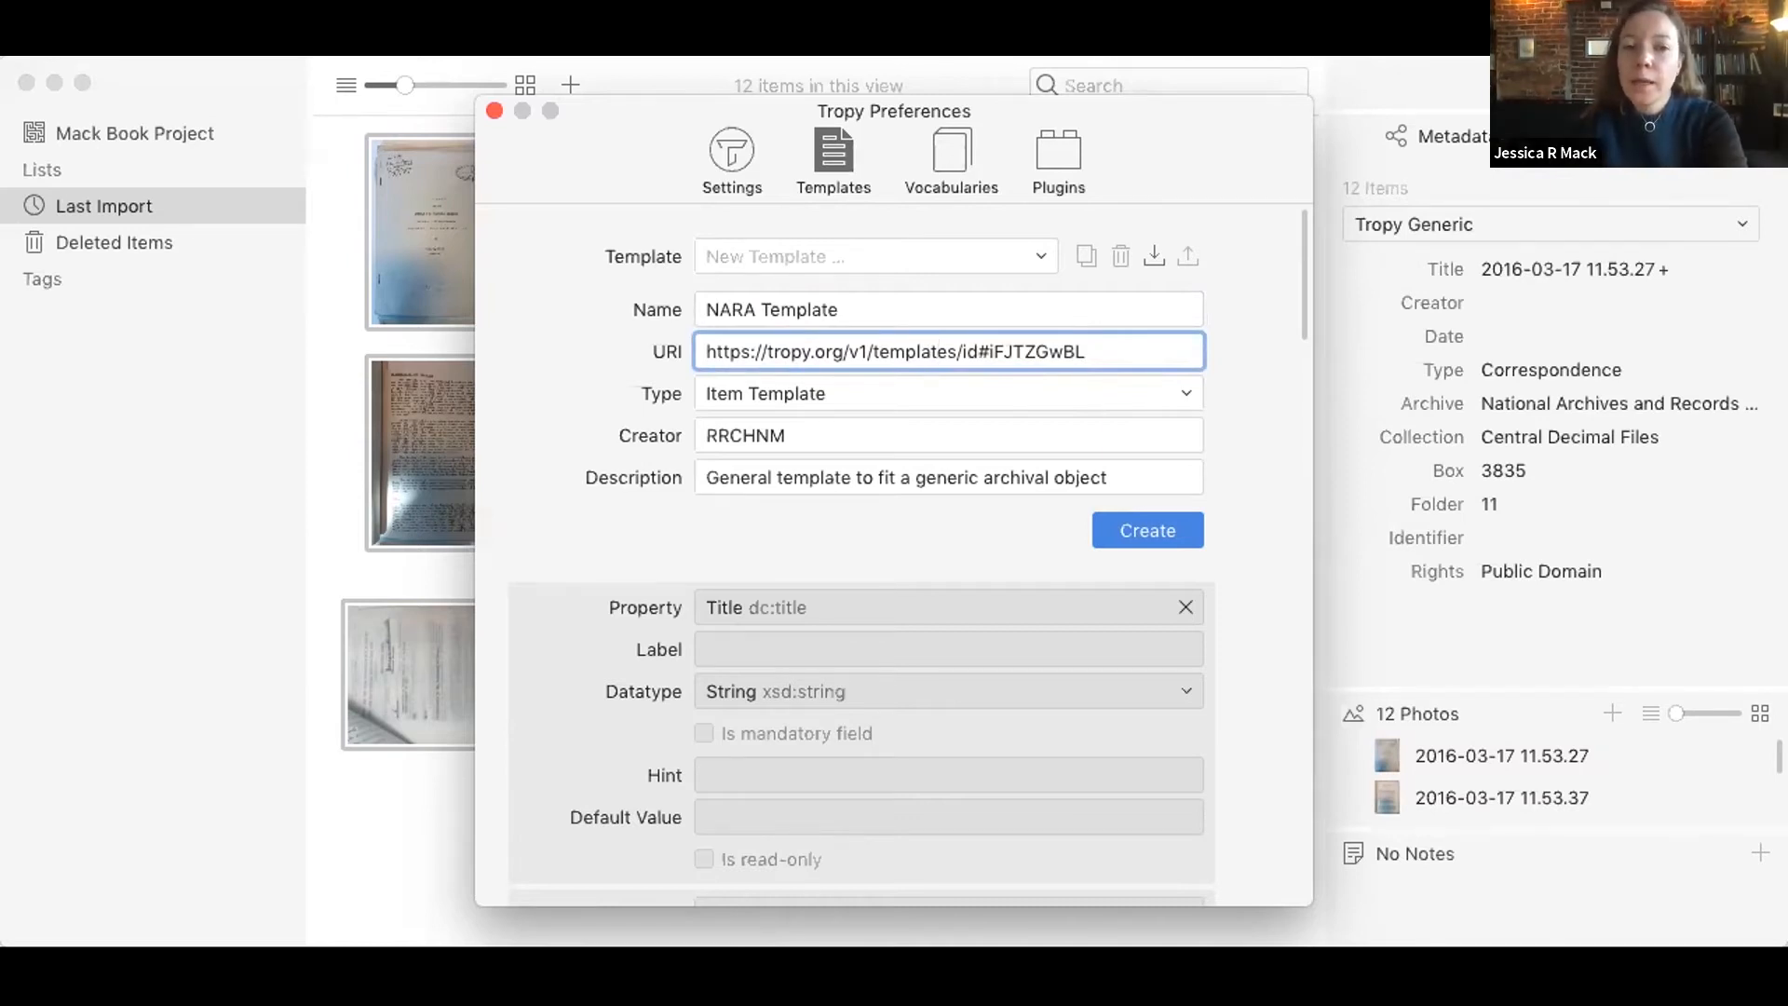
pyautogui.scroll(-1, 1256, 586)
pyautogui.scroll(1, 1256, 586)
pyautogui.scroll(-1, 1256, 593)
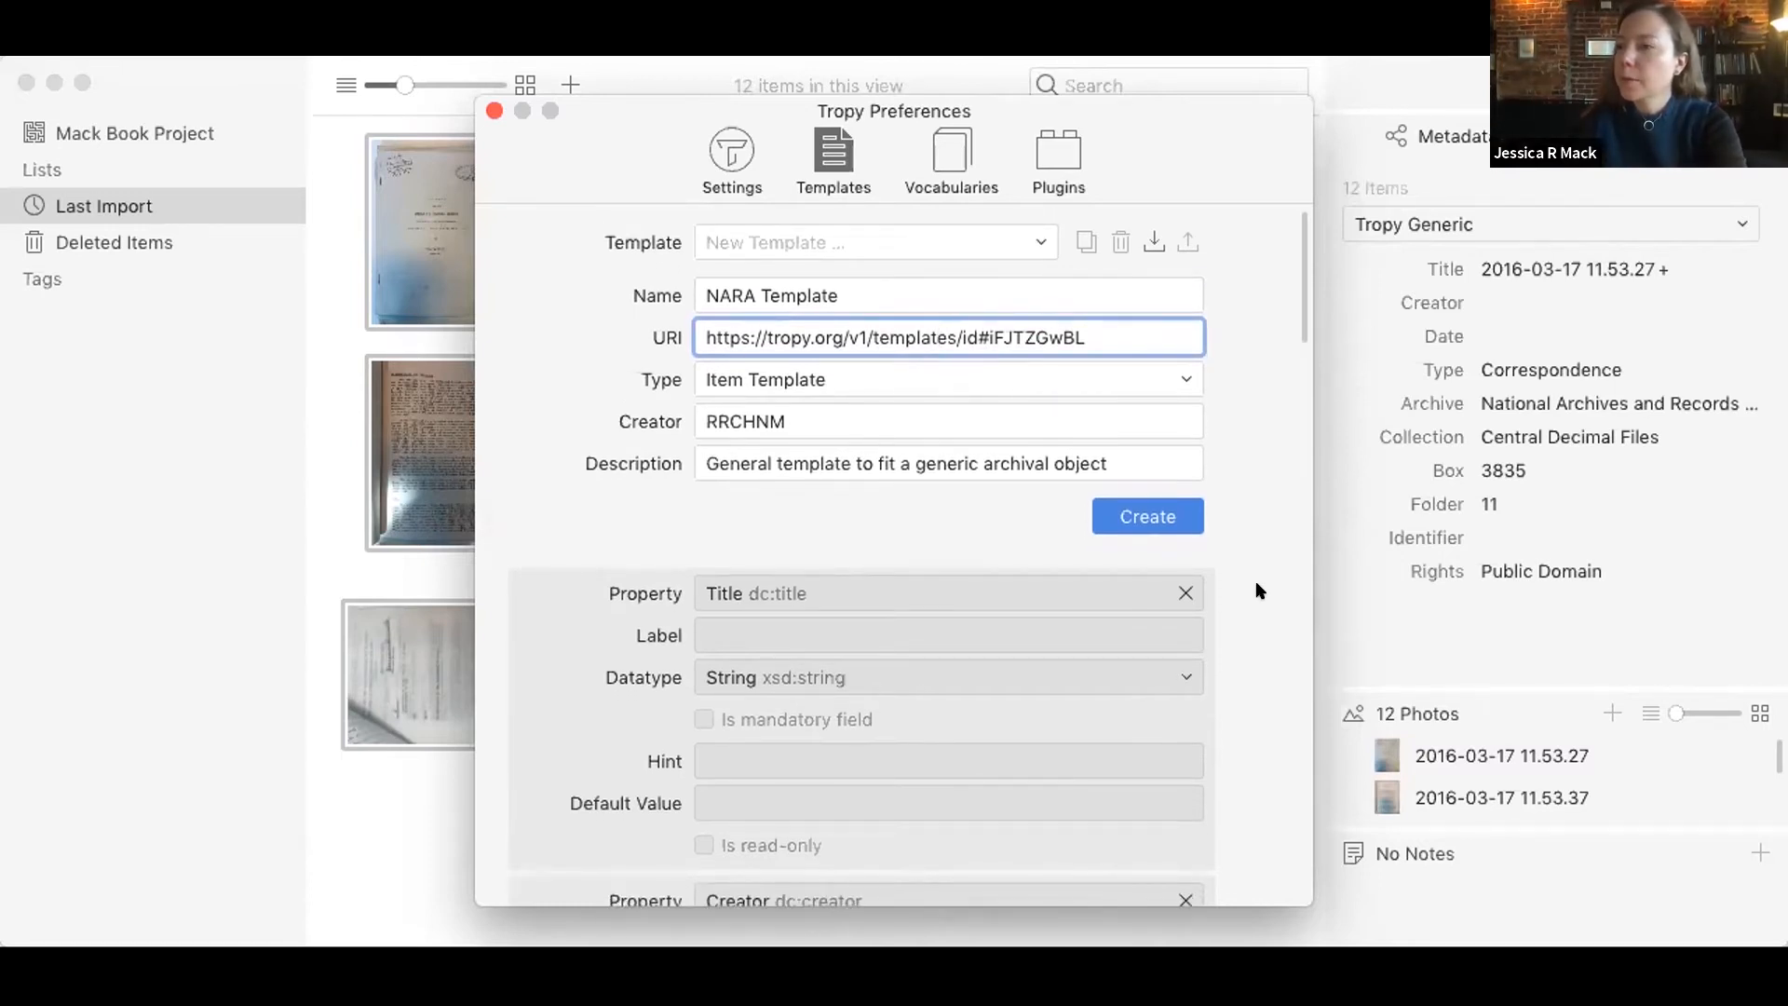
pyautogui.scroll(-5, 1256, 591)
pyautogui.click(1154, 407)
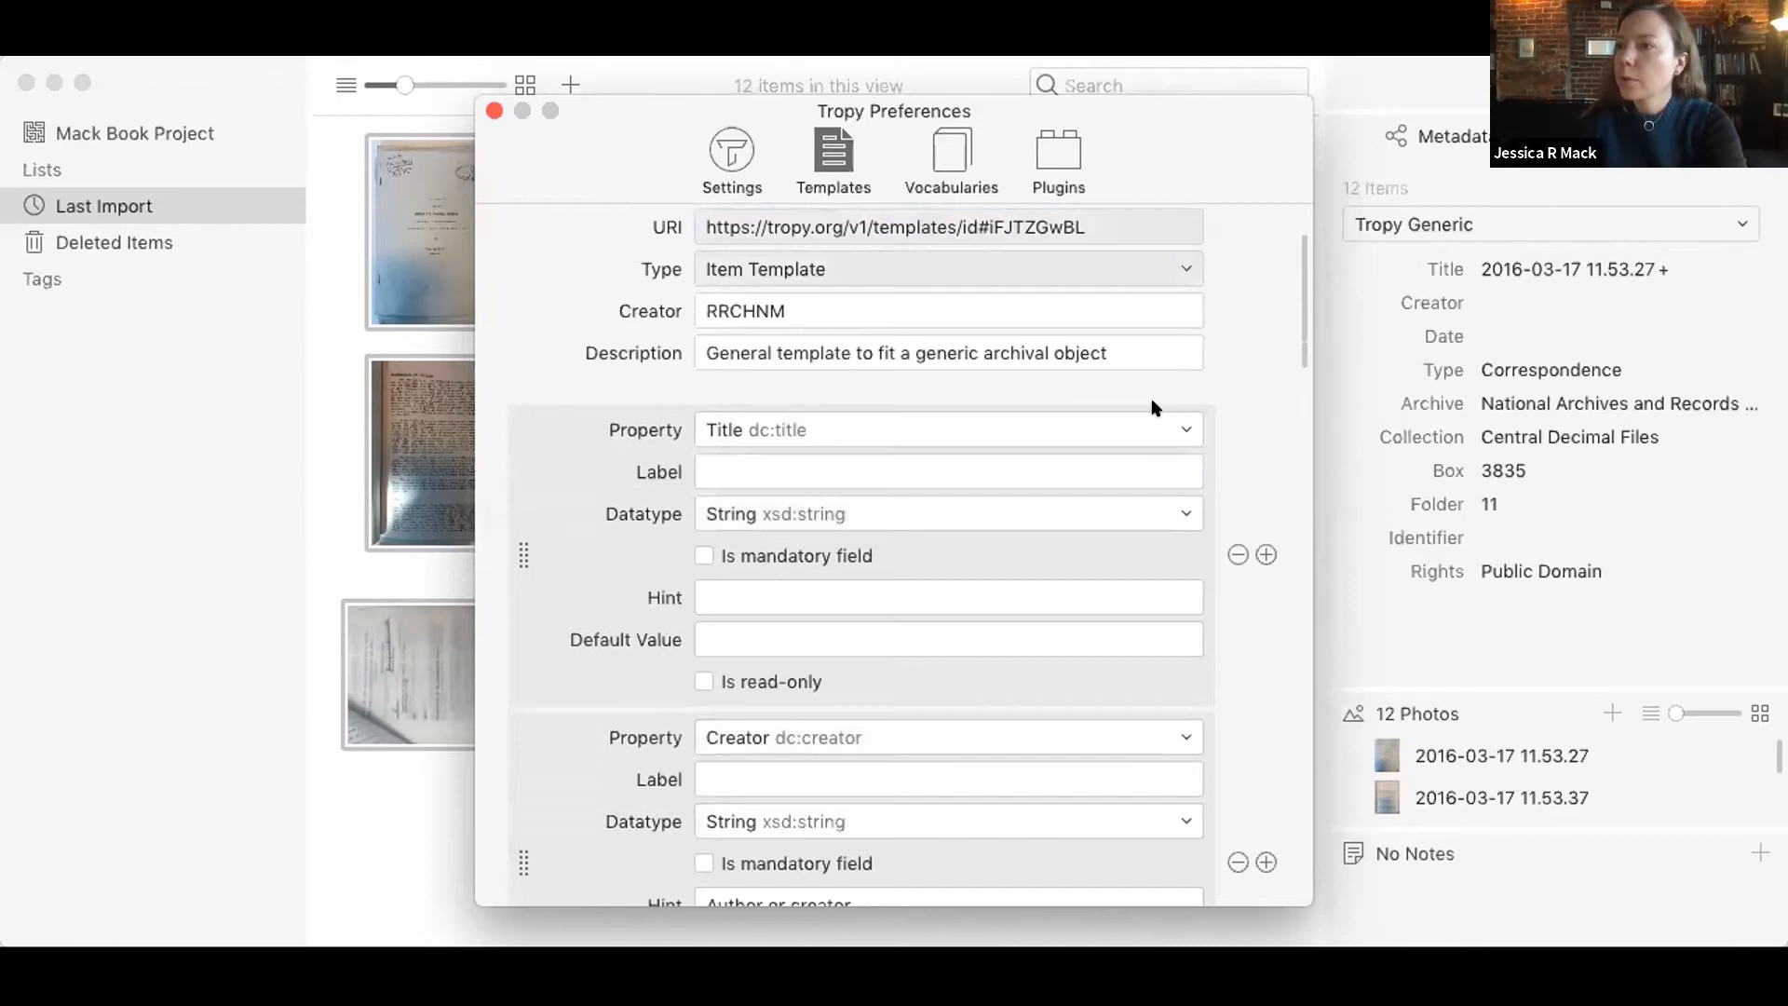
# Step: Look through the NARA Template's property definitions from Title down to Identifier
pyautogui.scroll(-4, 1227, 422)
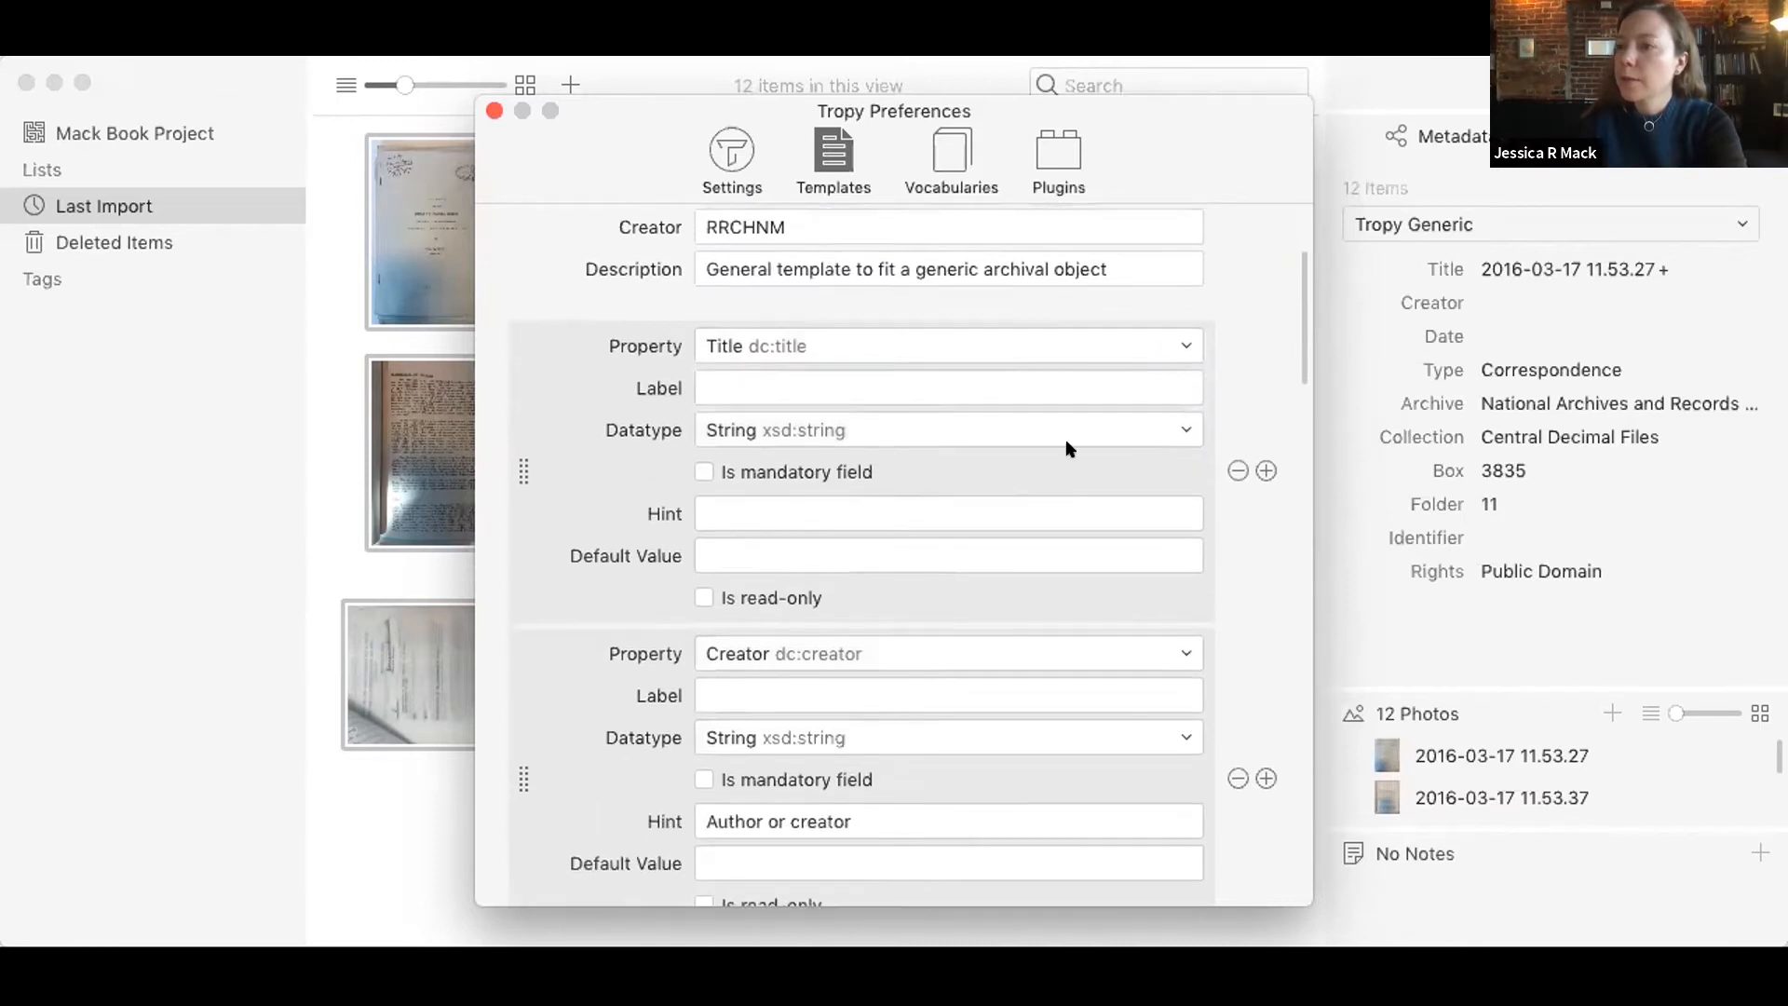
pyautogui.scroll(-3, 615, 467)
pyautogui.scroll(2, 614, 467)
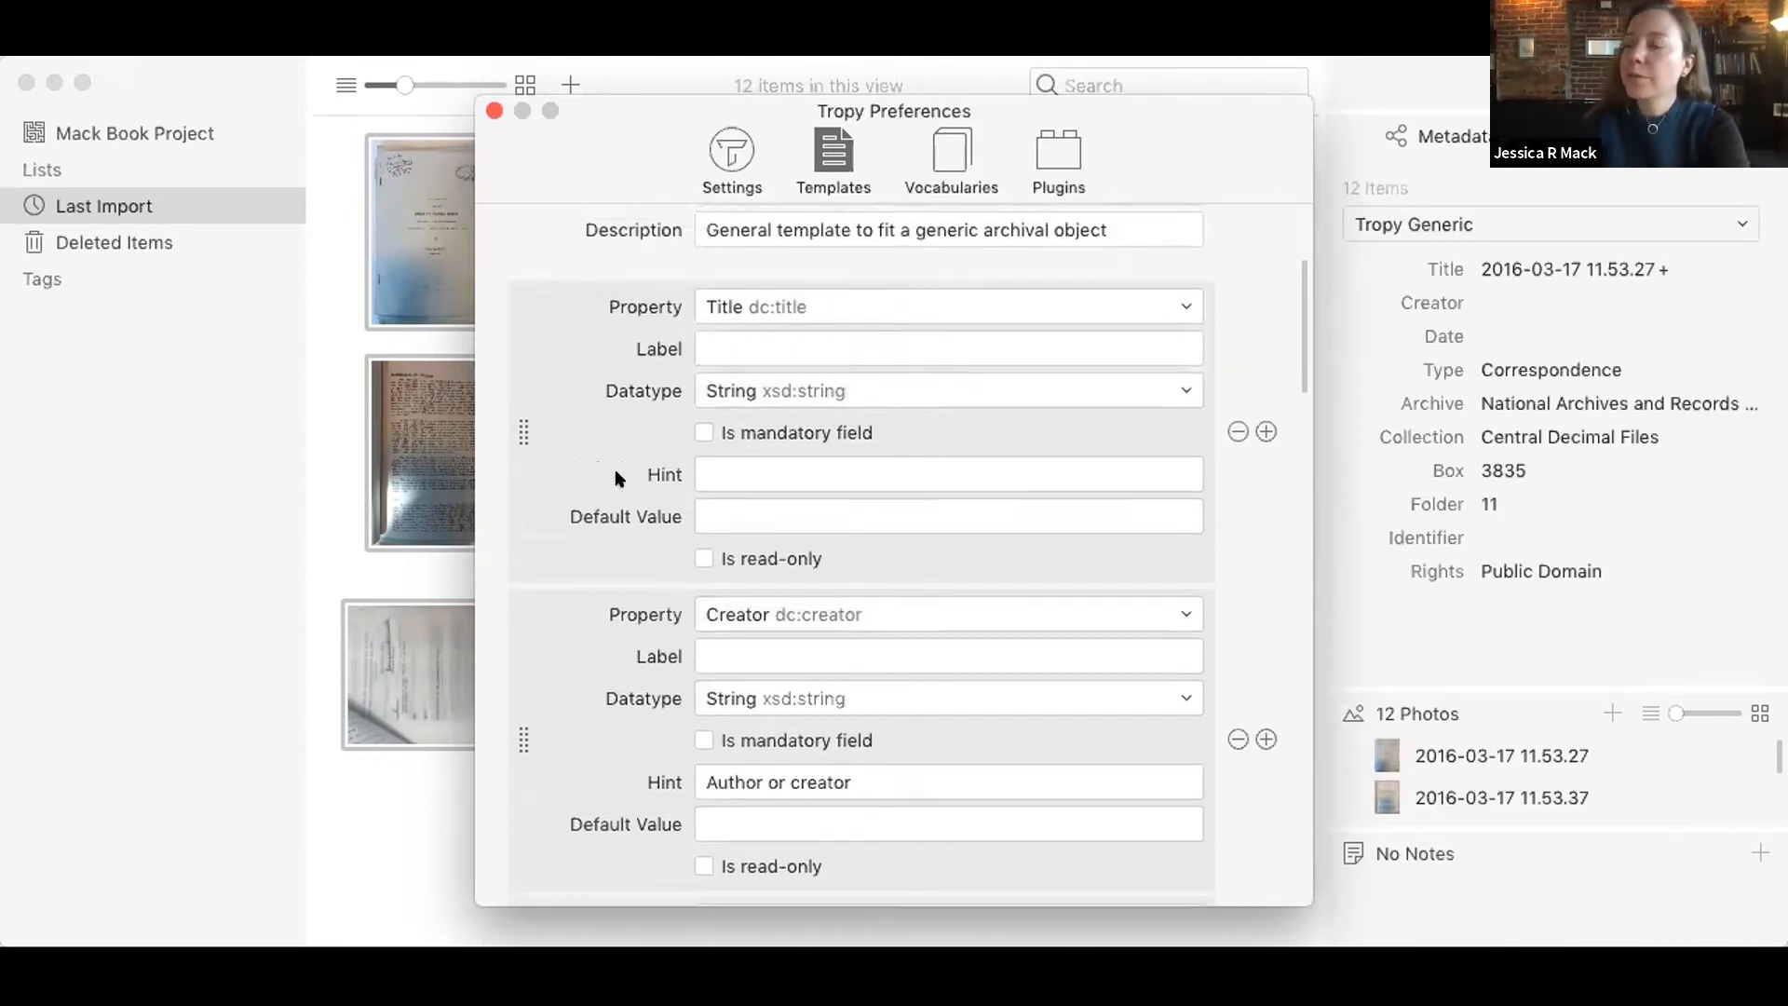
pyautogui.scroll(-1, 615, 467)
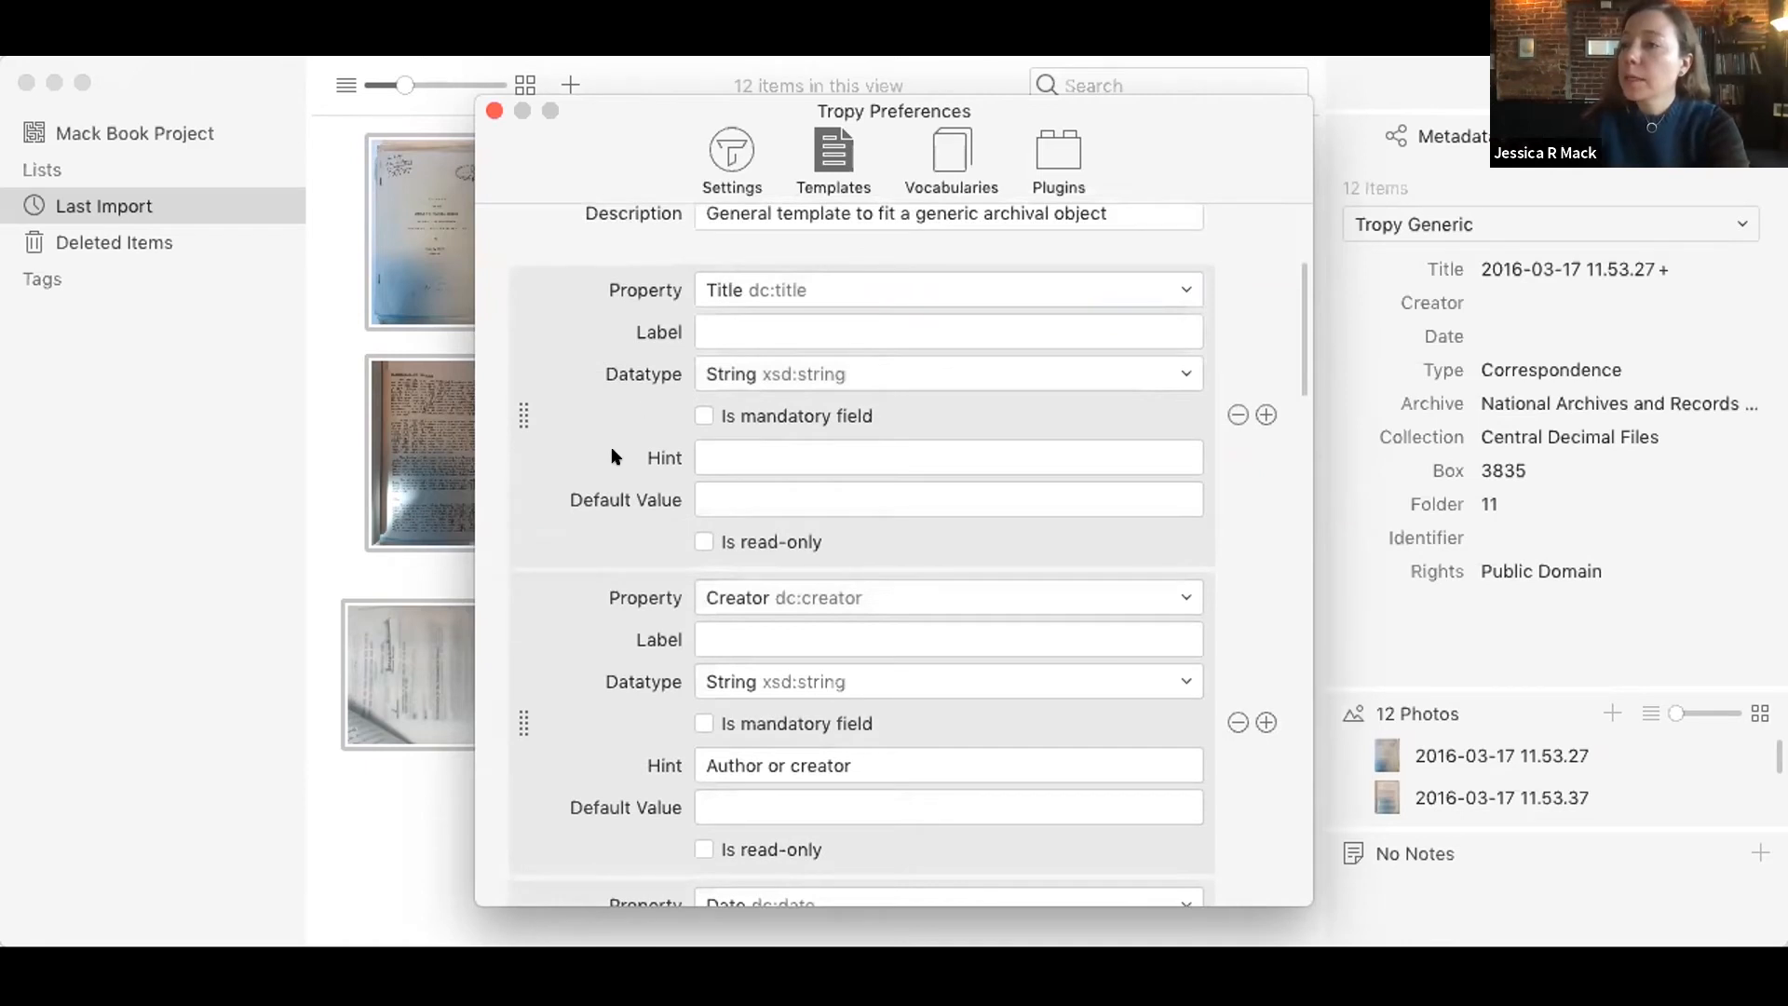
pyautogui.scroll(-5, 611, 434)
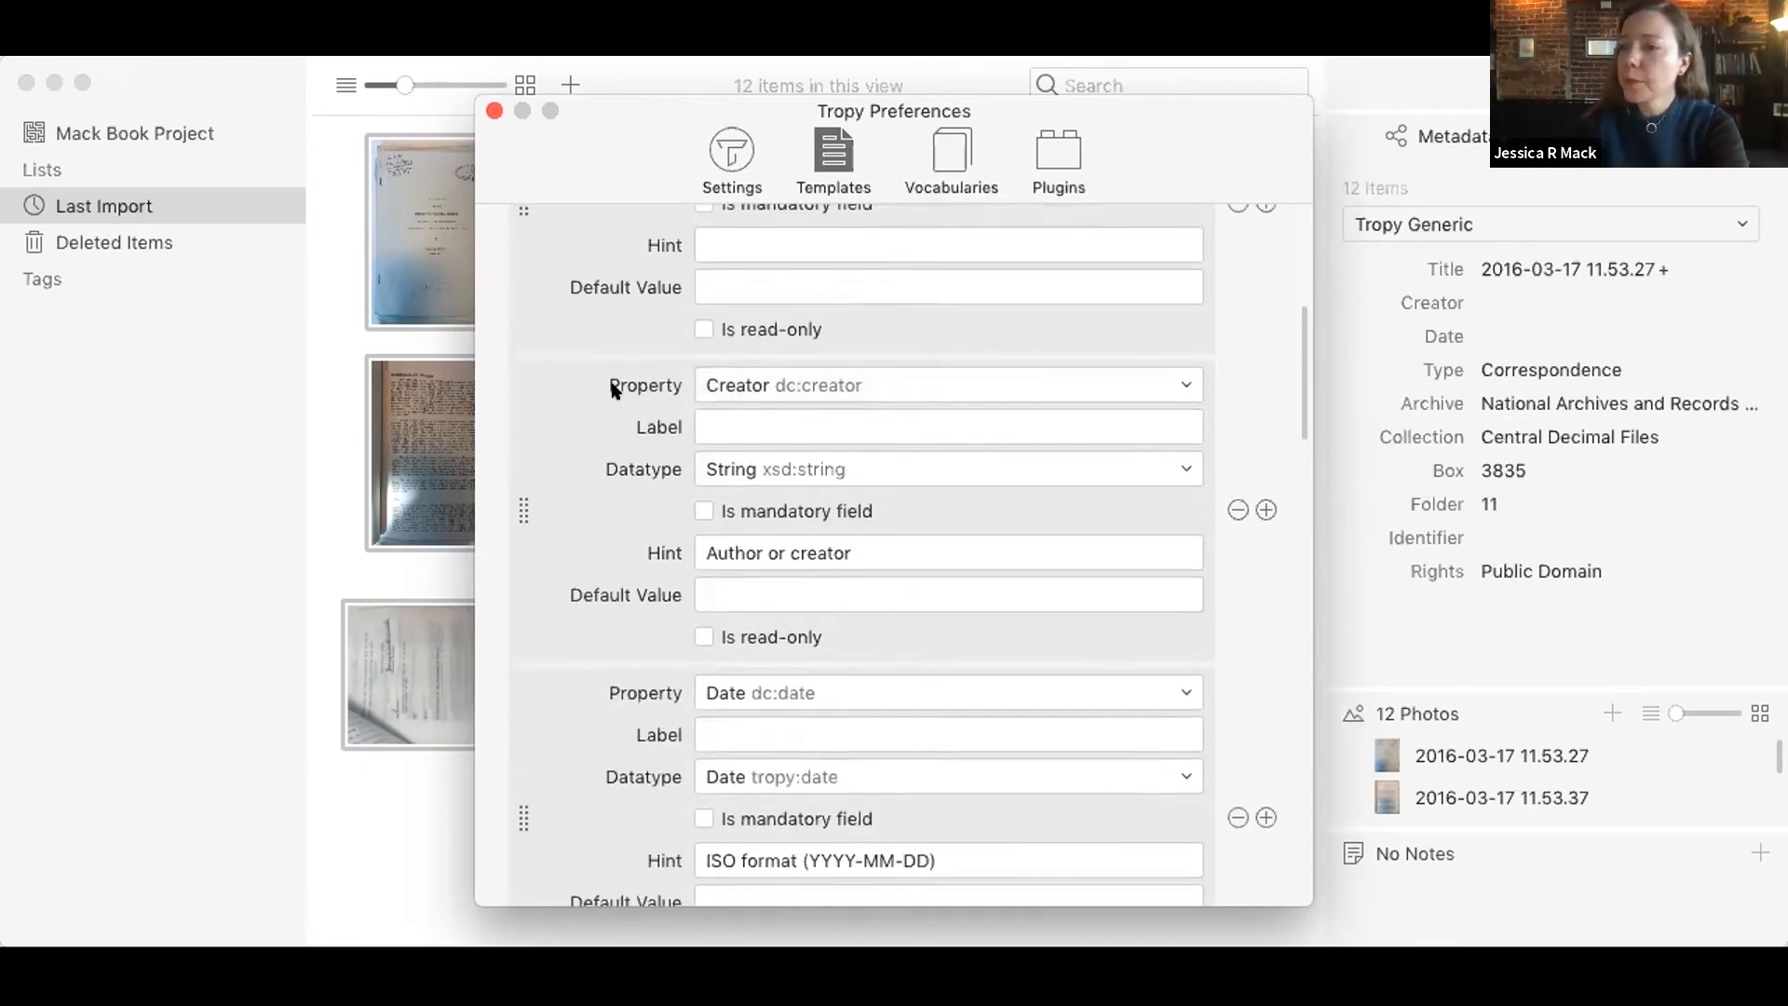
pyautogui.scroll(-3, 613, 382)
pyautogui.scroll(-7, 611, 376)
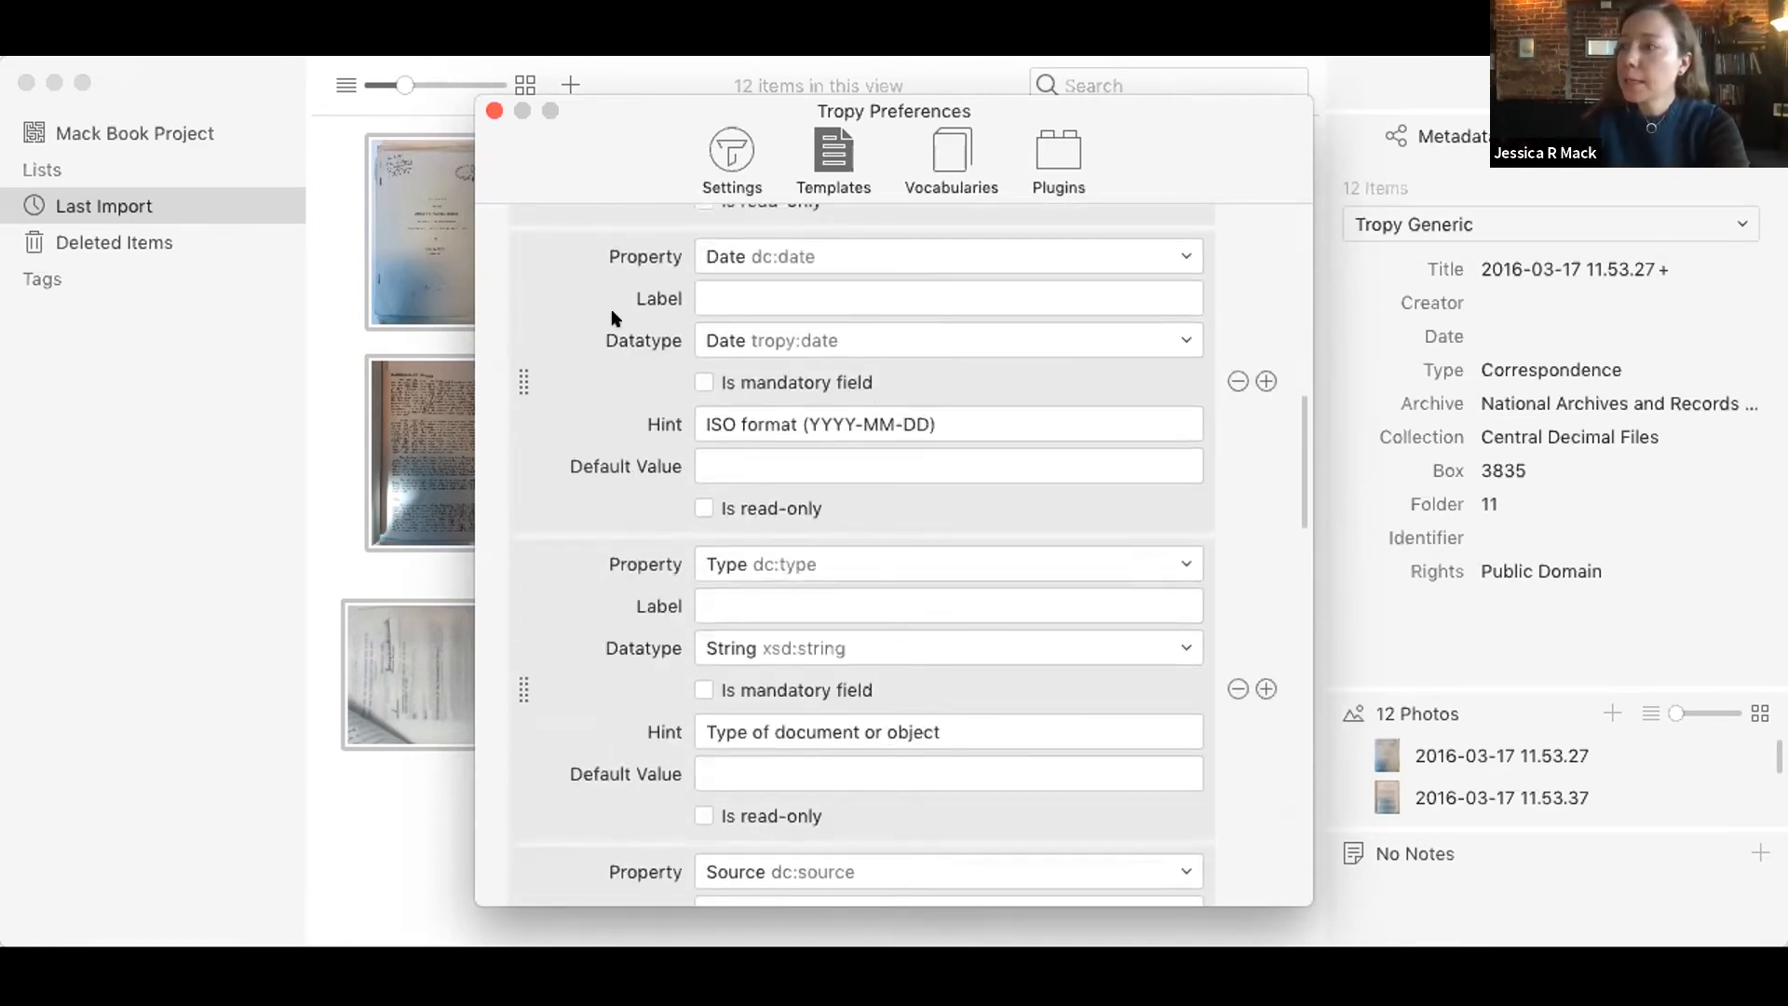
pyautogui.scroll(-5, 599, 590)
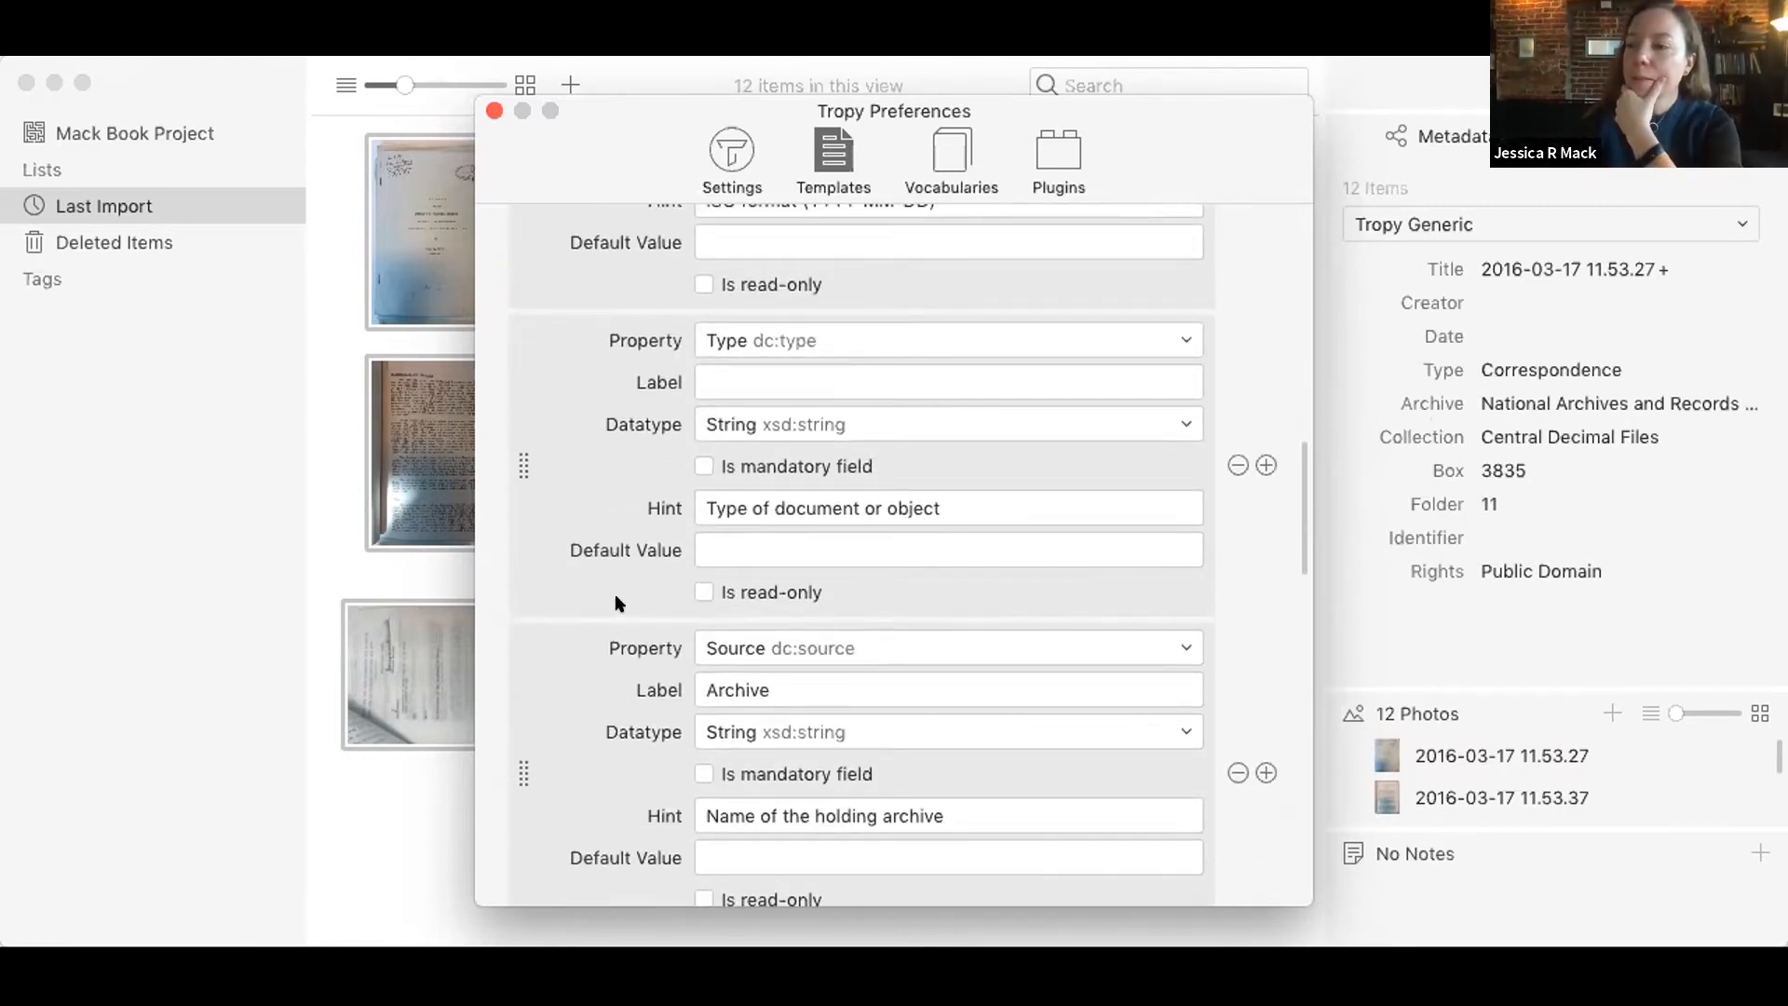
pyautogui.scroll(-5, 594, 603)
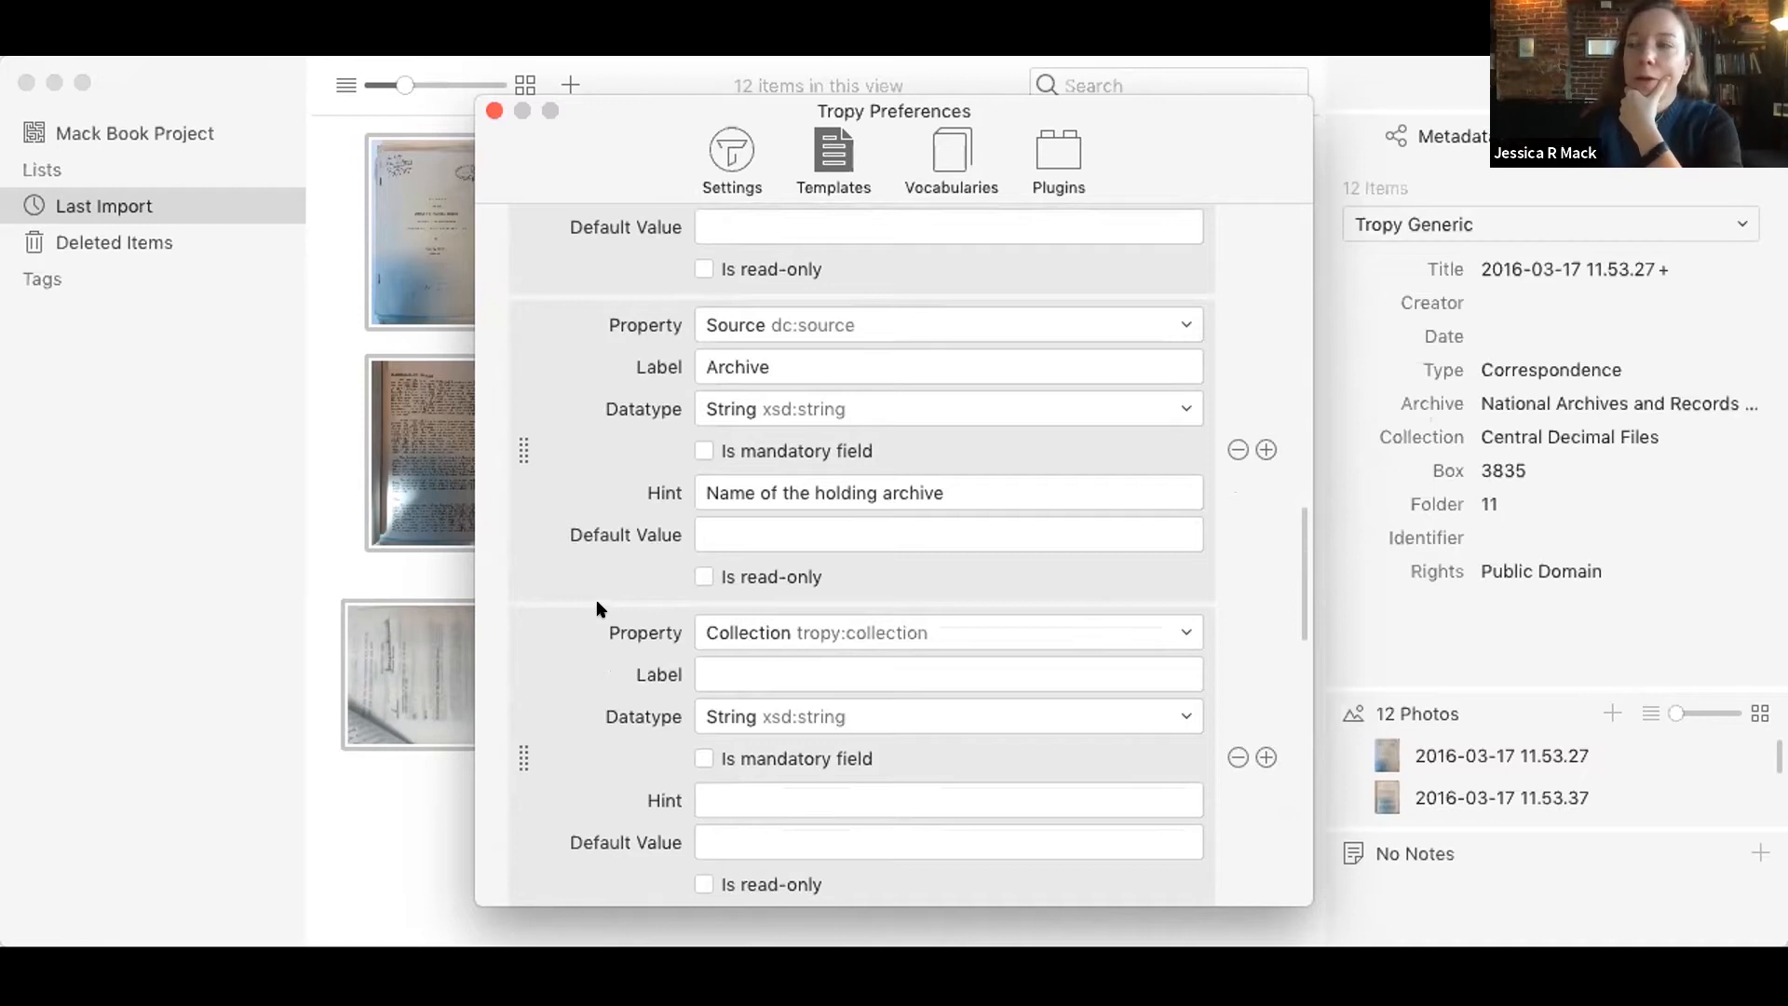
pyautogui.scroll(-8, 599, 591)
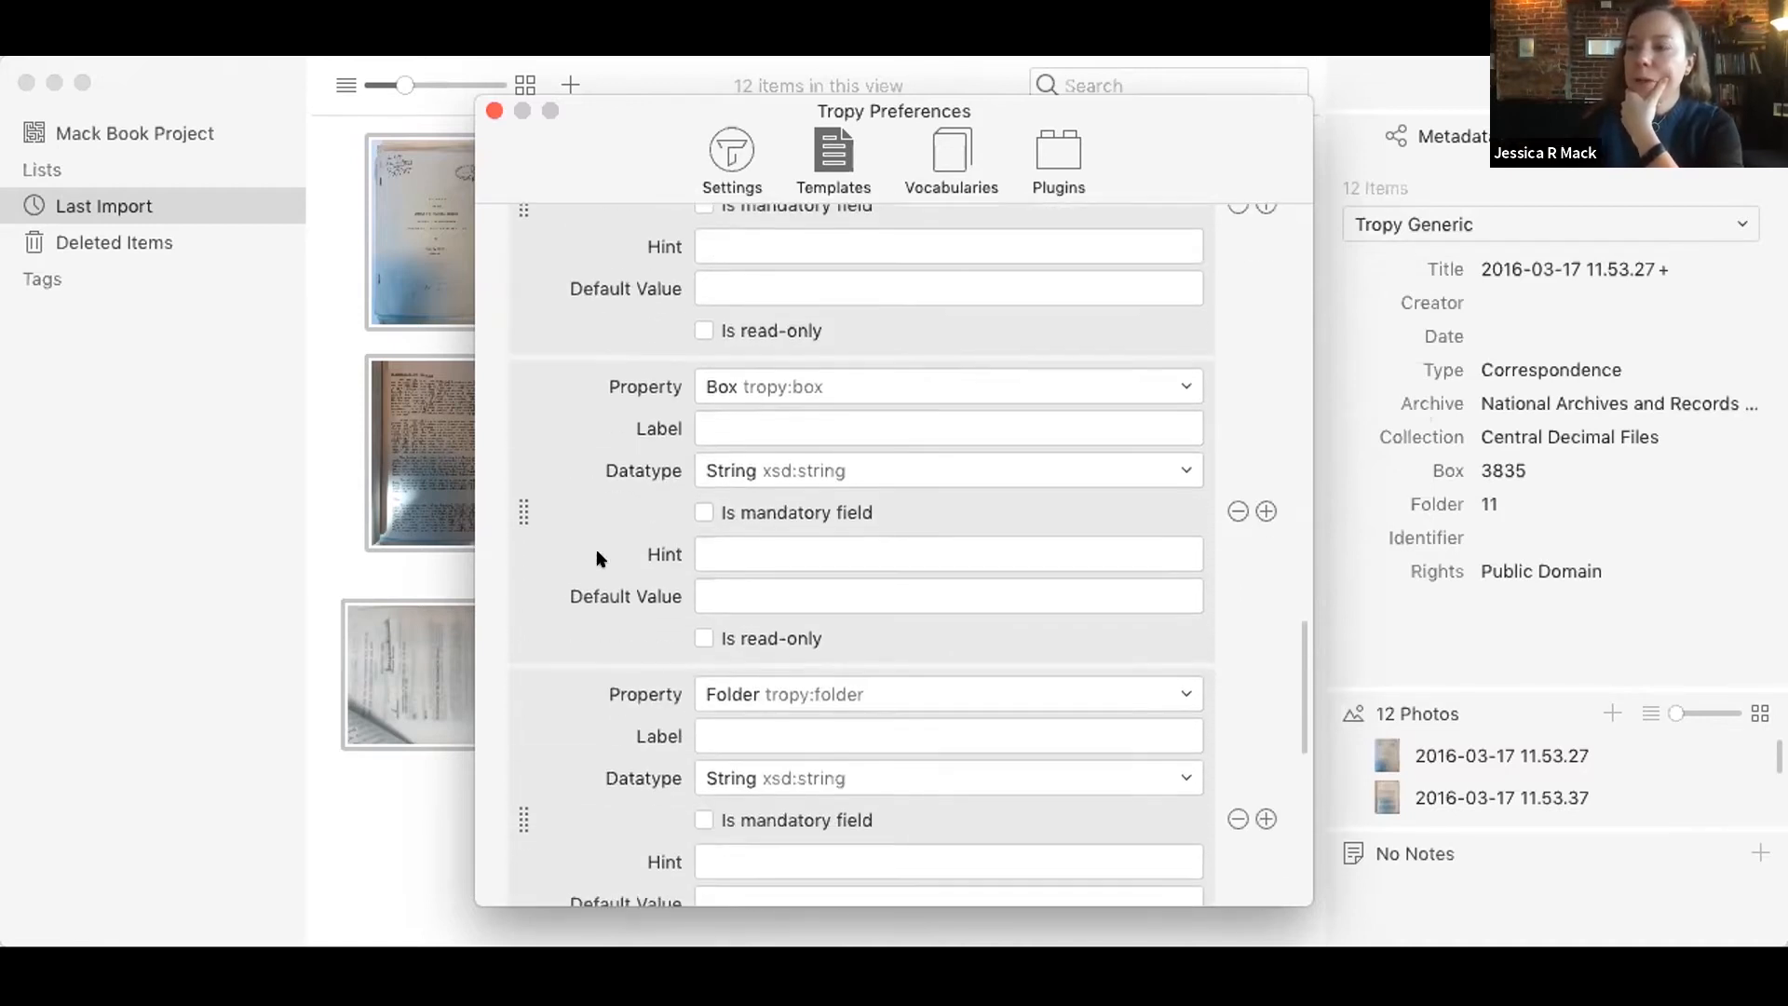
pyautogui.scroll(-5, 597, 558)
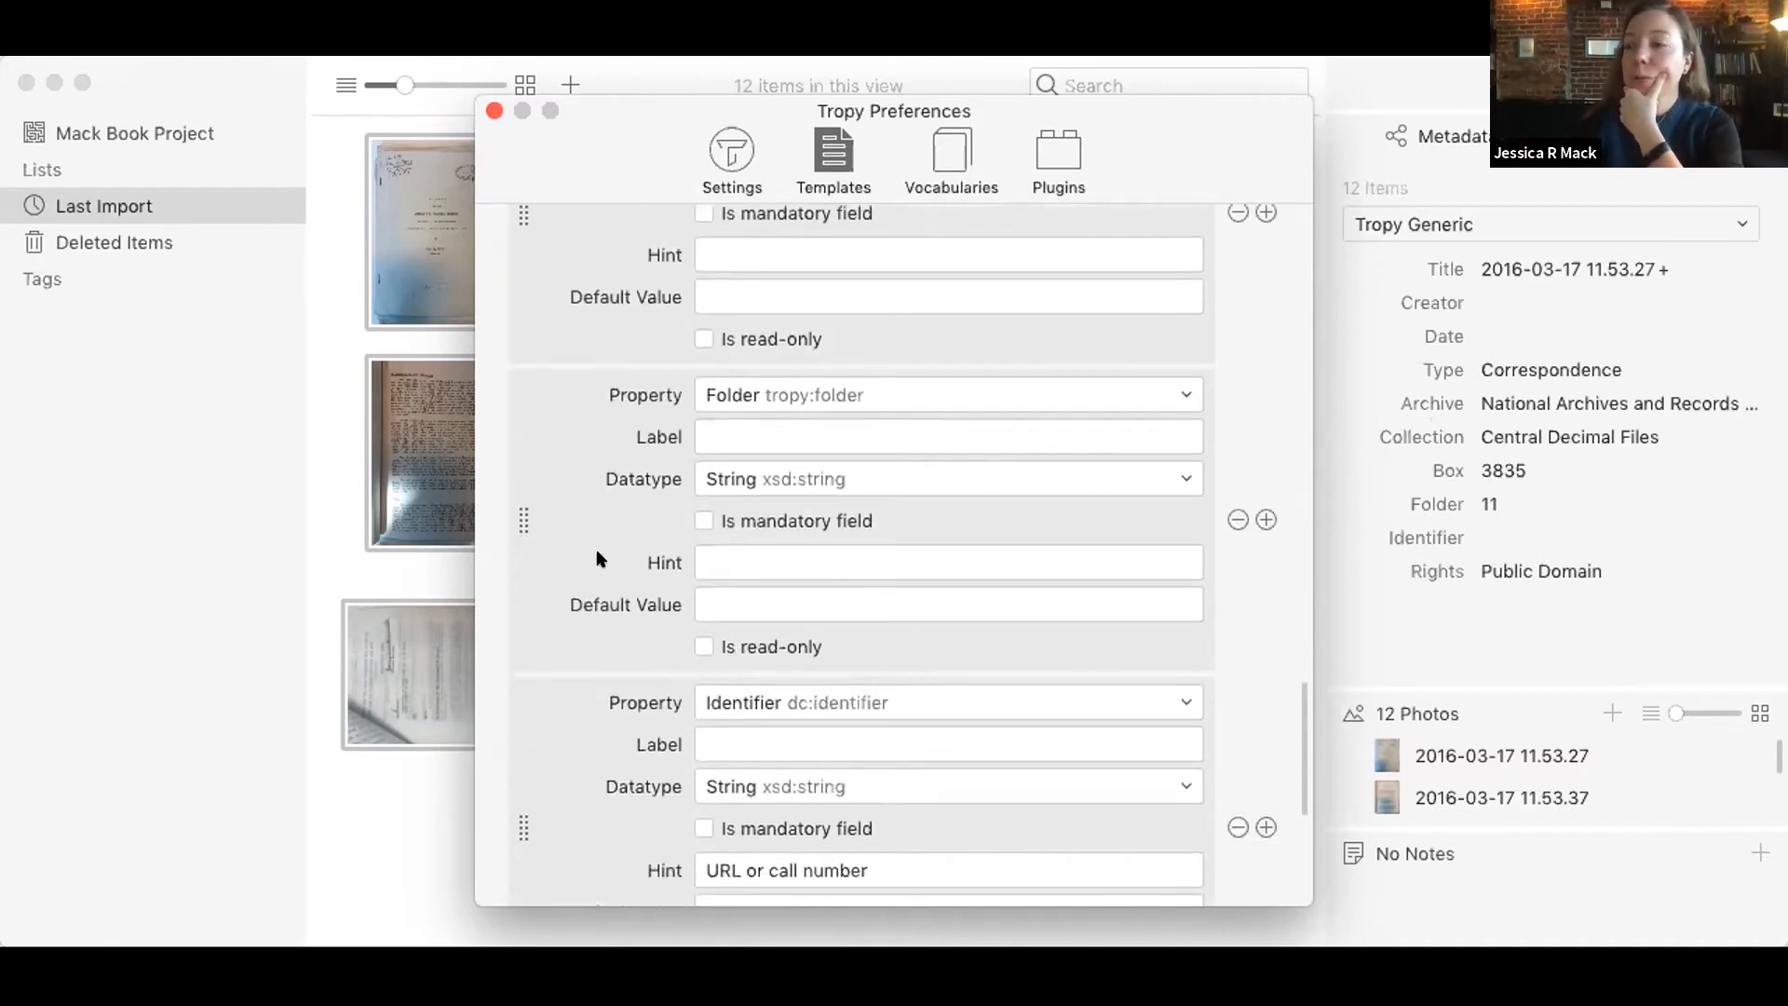
pyautogui.scroll(-2, 597, 557)
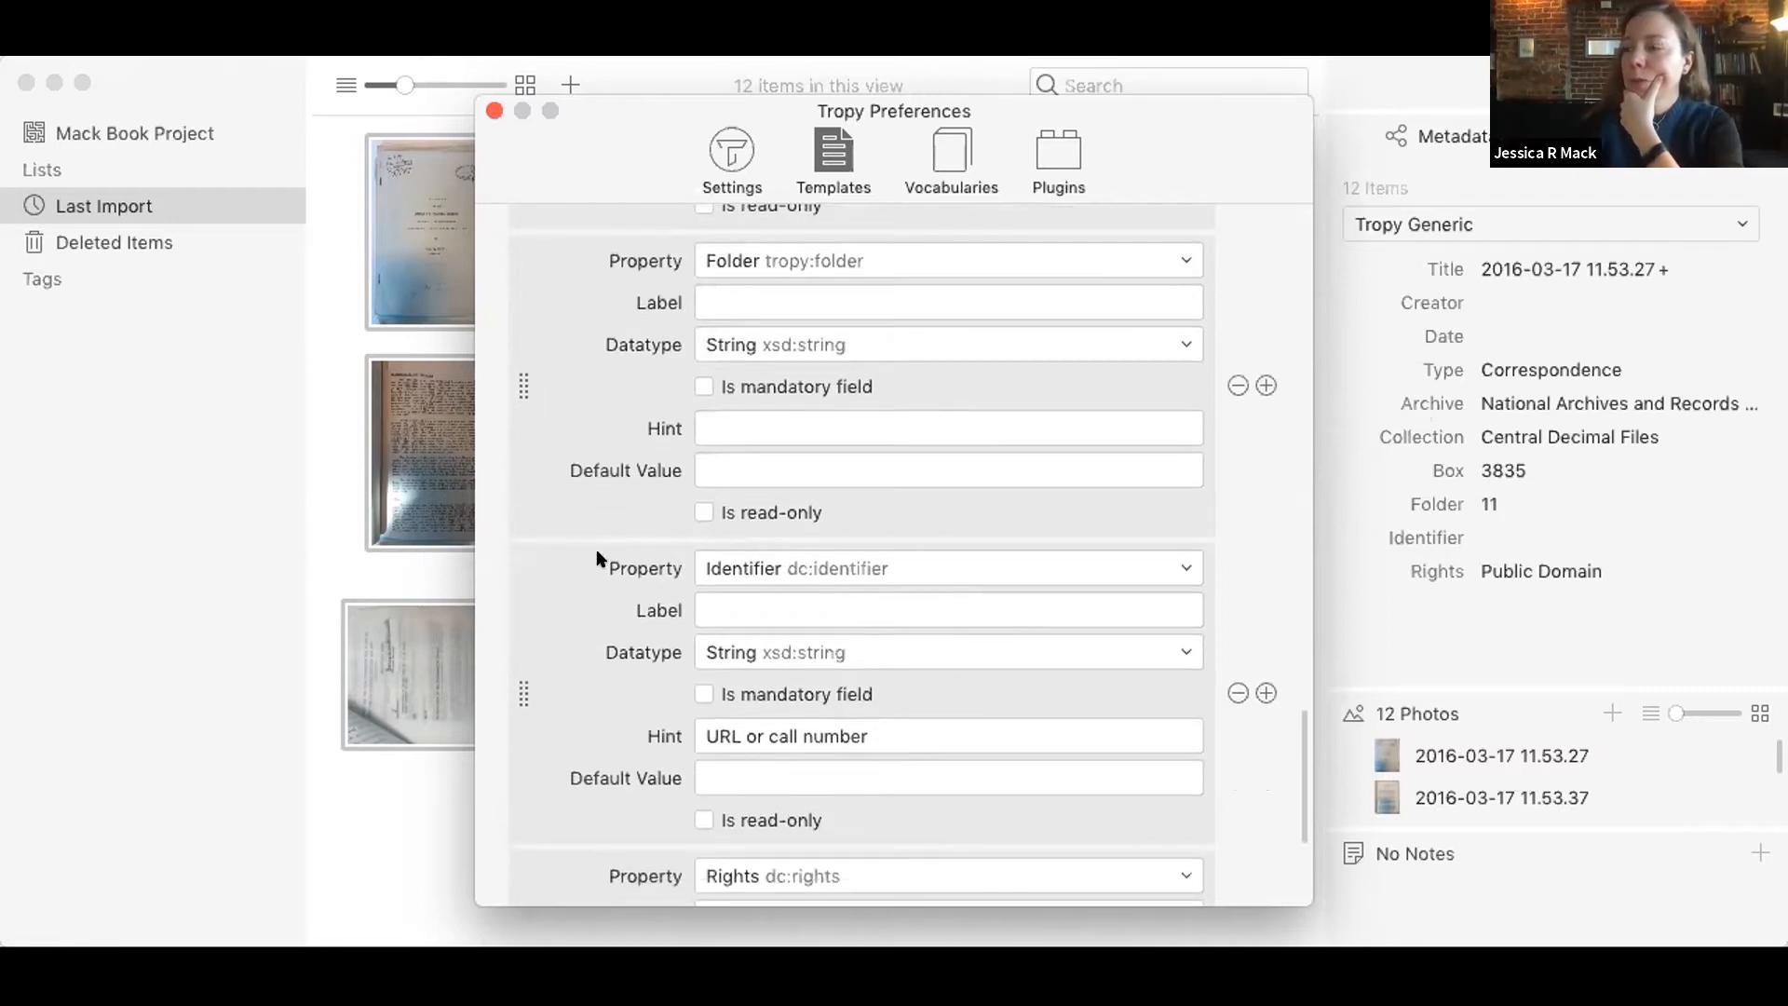
pyautogui.scroll(-1, 596, 557)
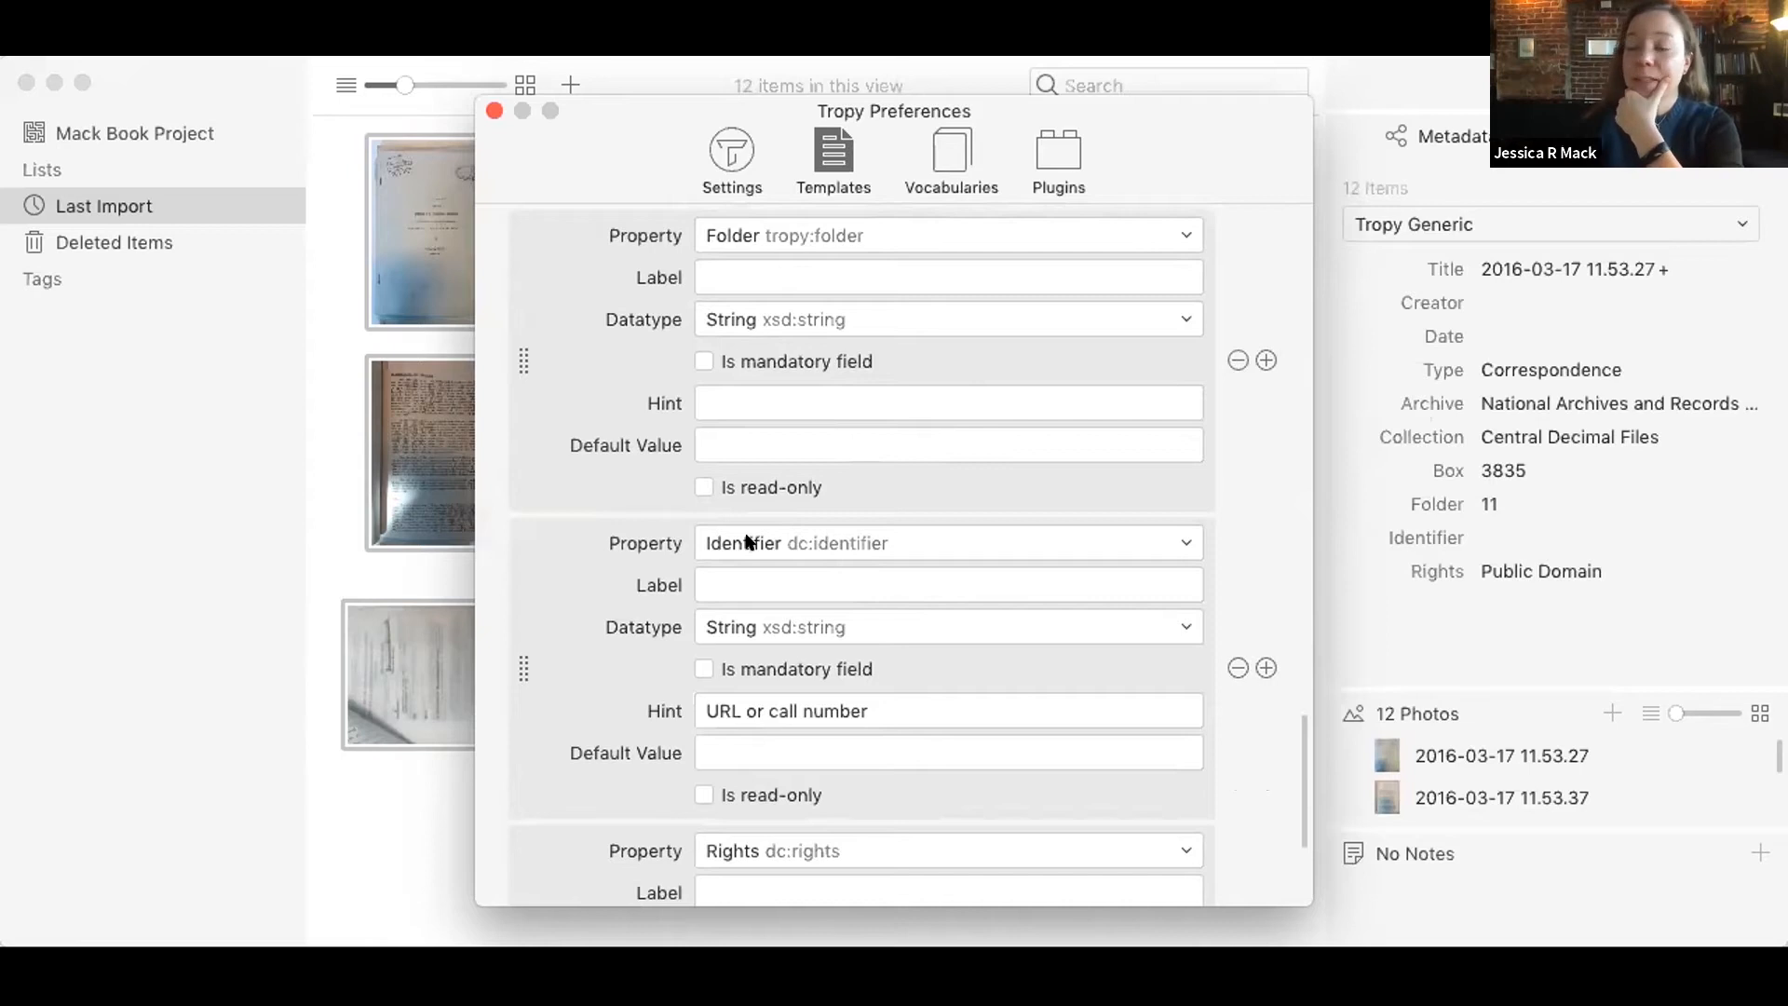
# Step: Label the template's Identifier property Record Group and give it a default value of 25
pyautogui.click(813, 580)
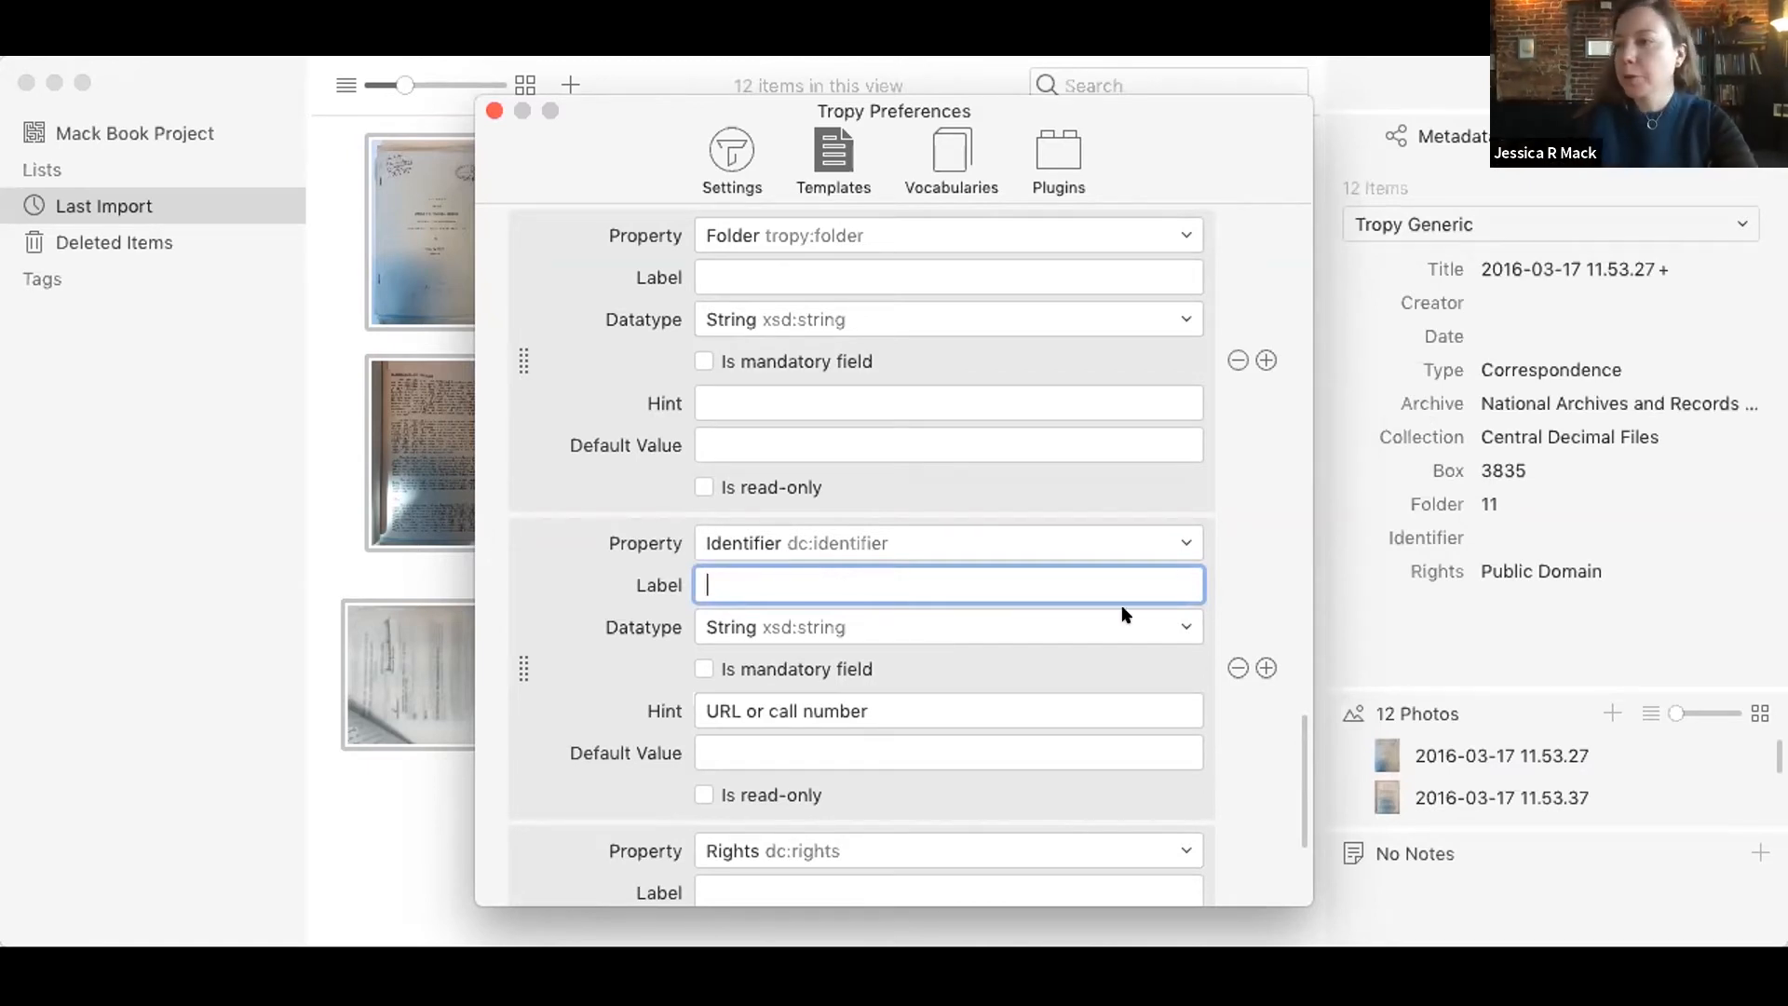
pyautogui.scroll(-1, 1245, 711)
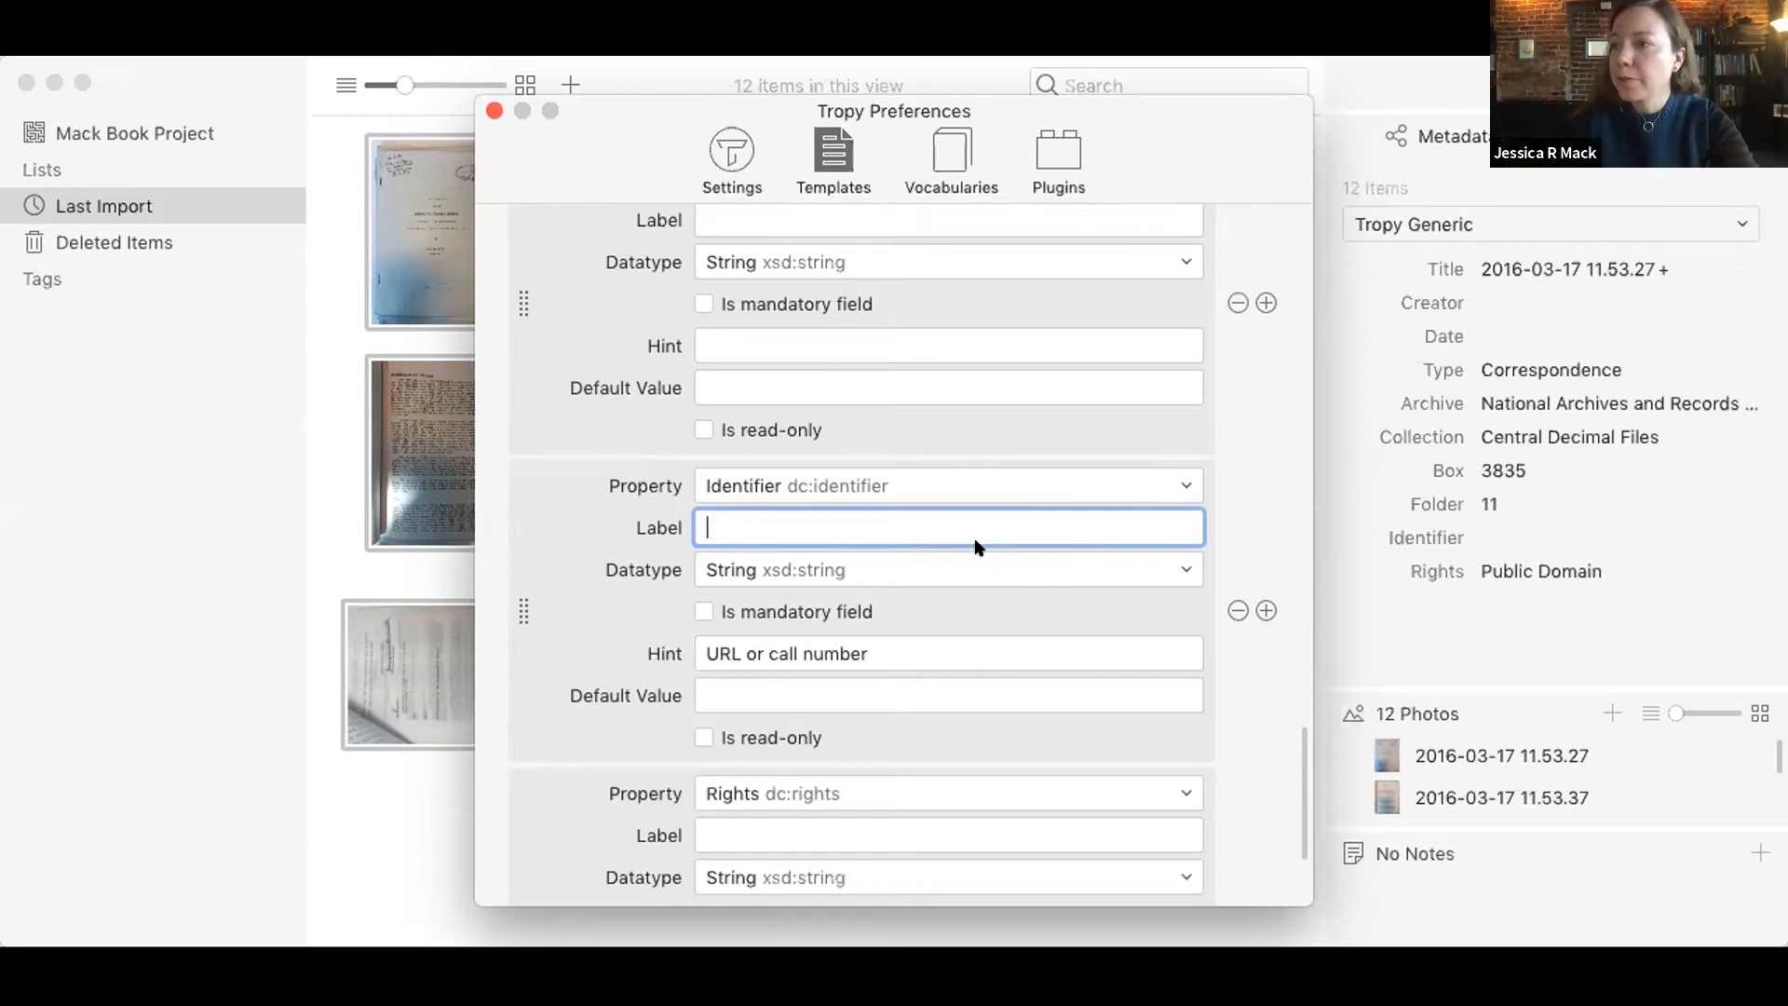
pyautogui.write('Reco')
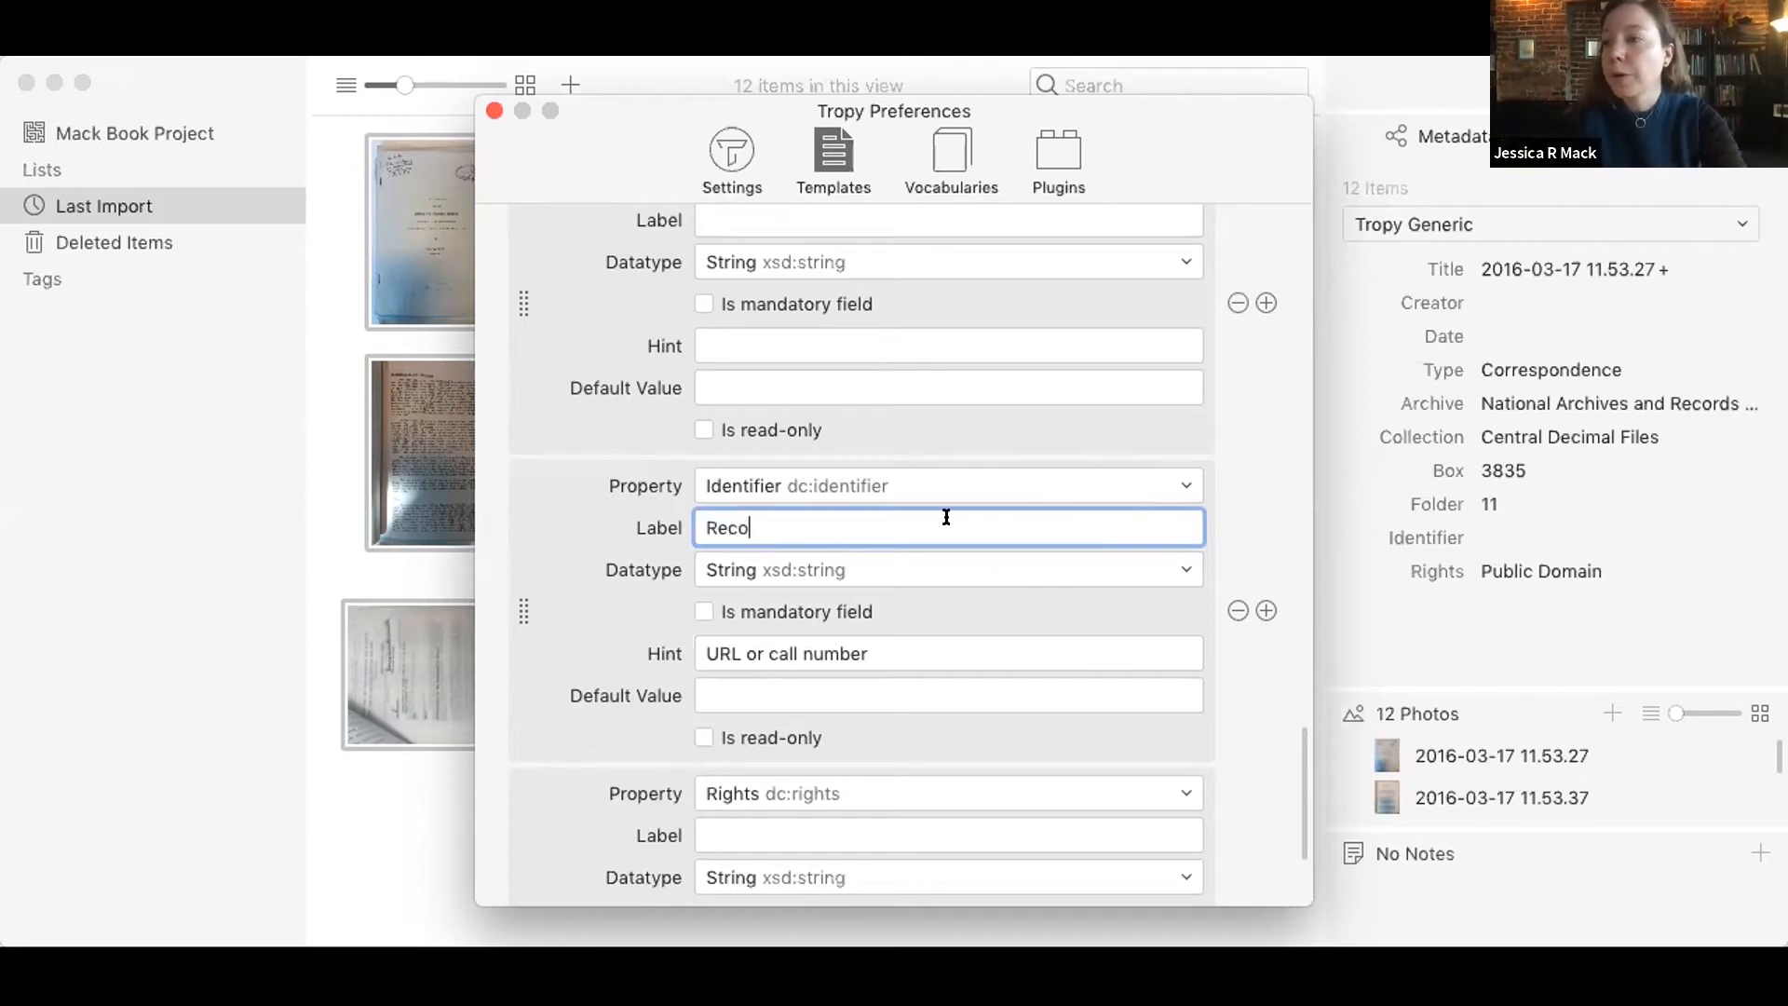
pyautogui.write('rd Group')
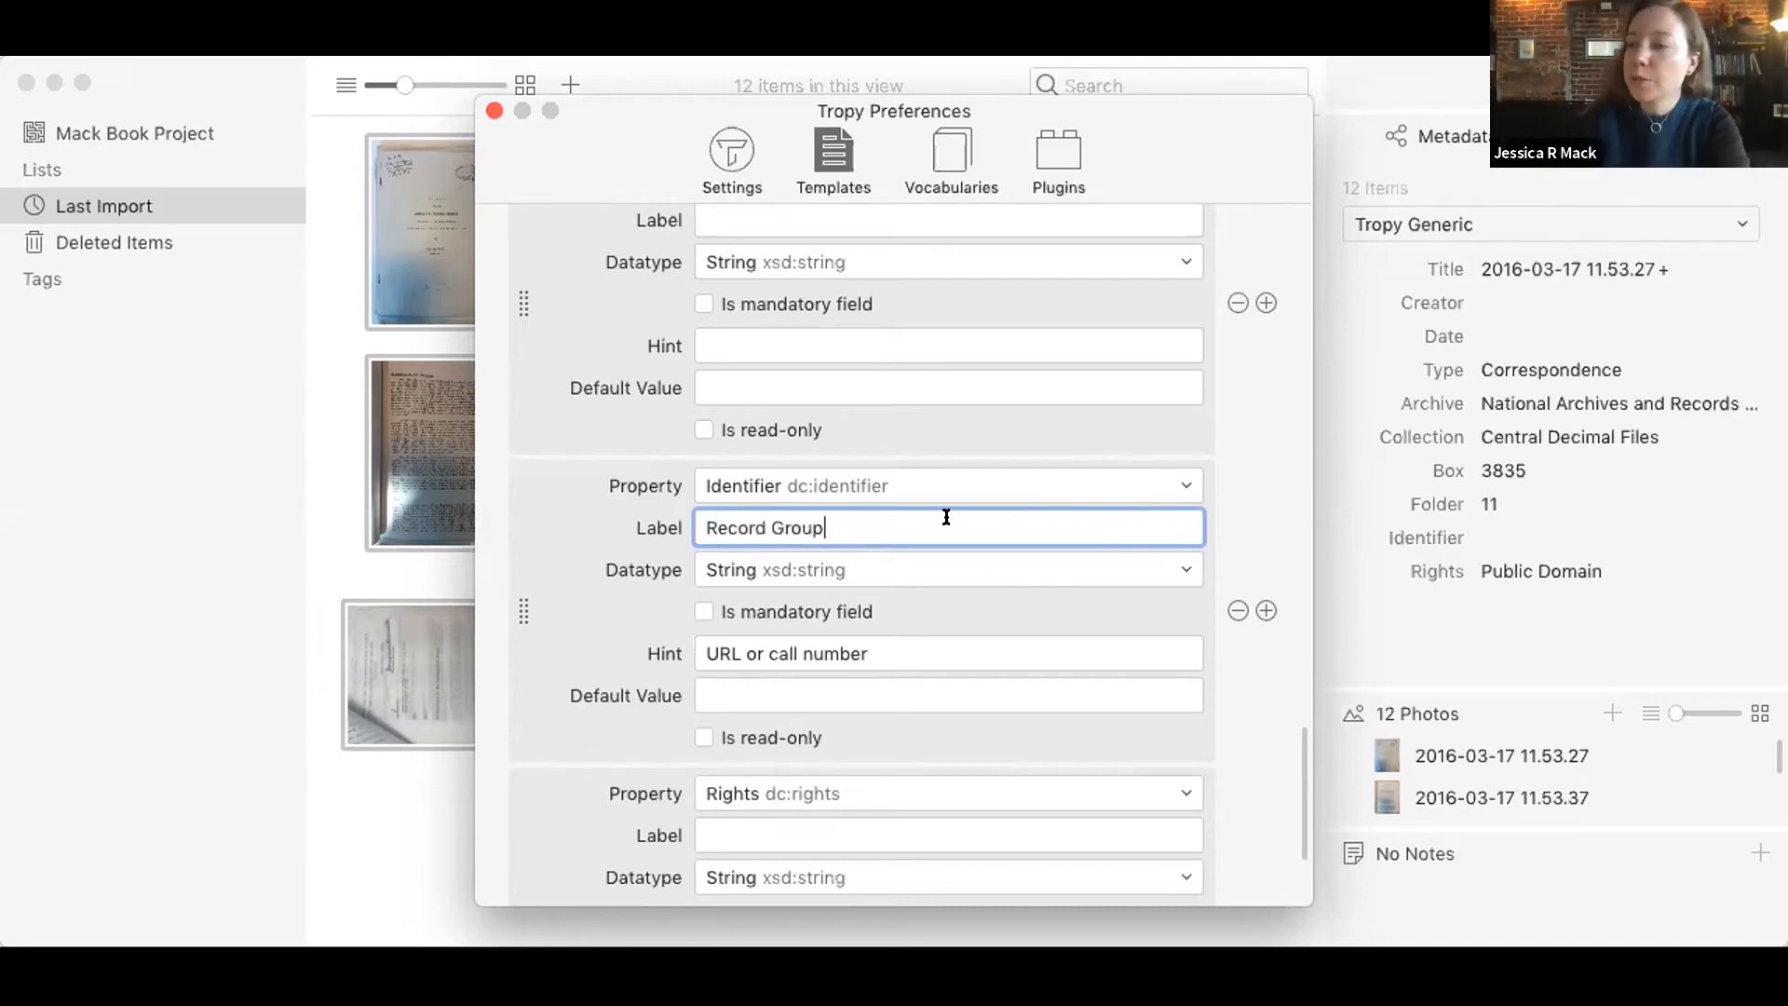
pyautogui.click(1257, 545)
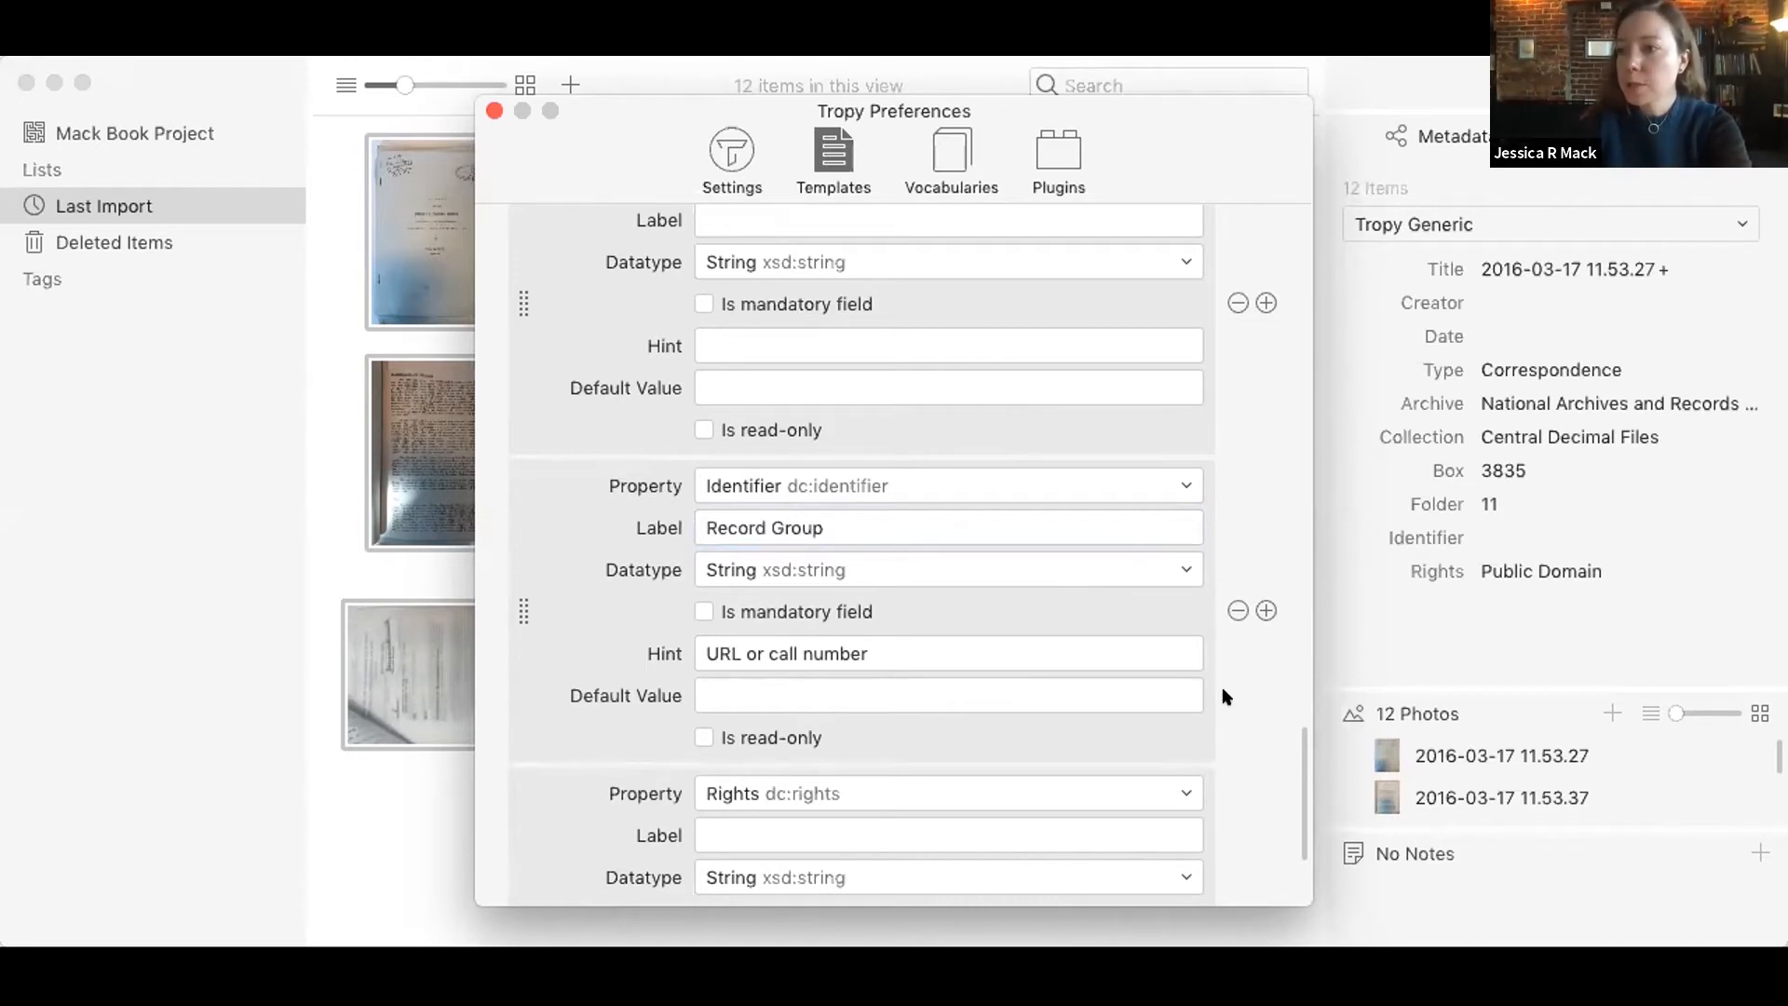
pyautogui.click(1151, 676)
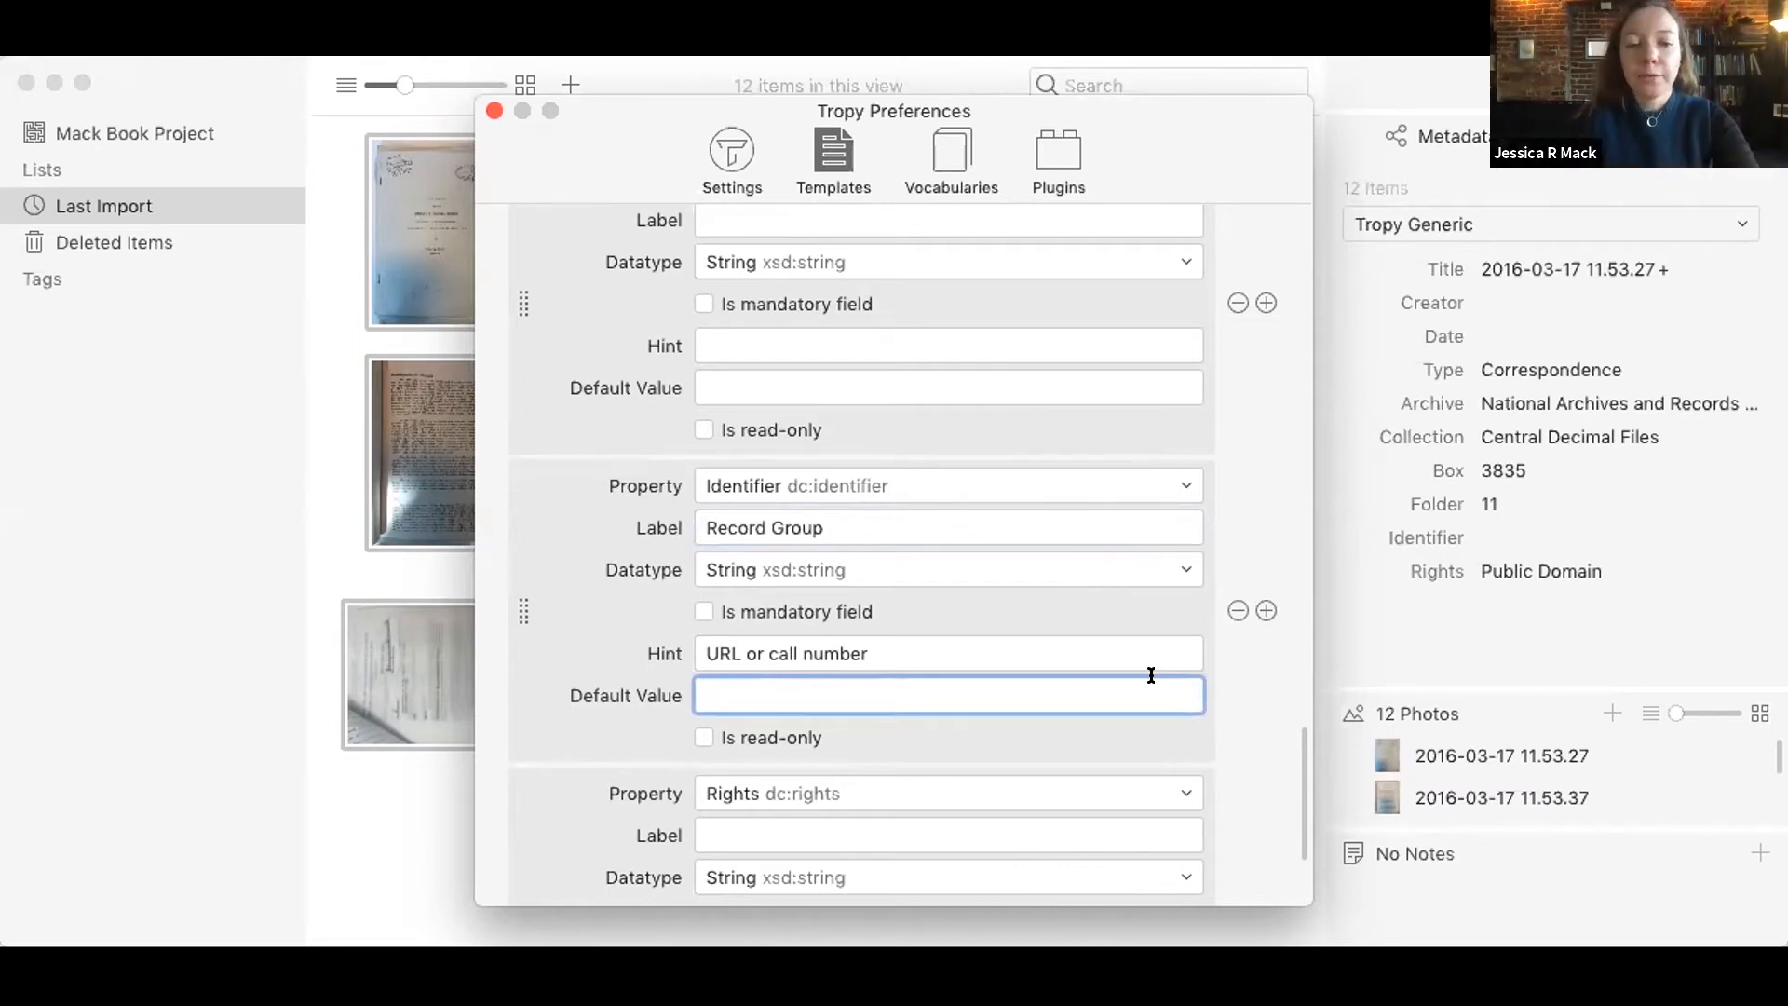
pyautogui.write('25')
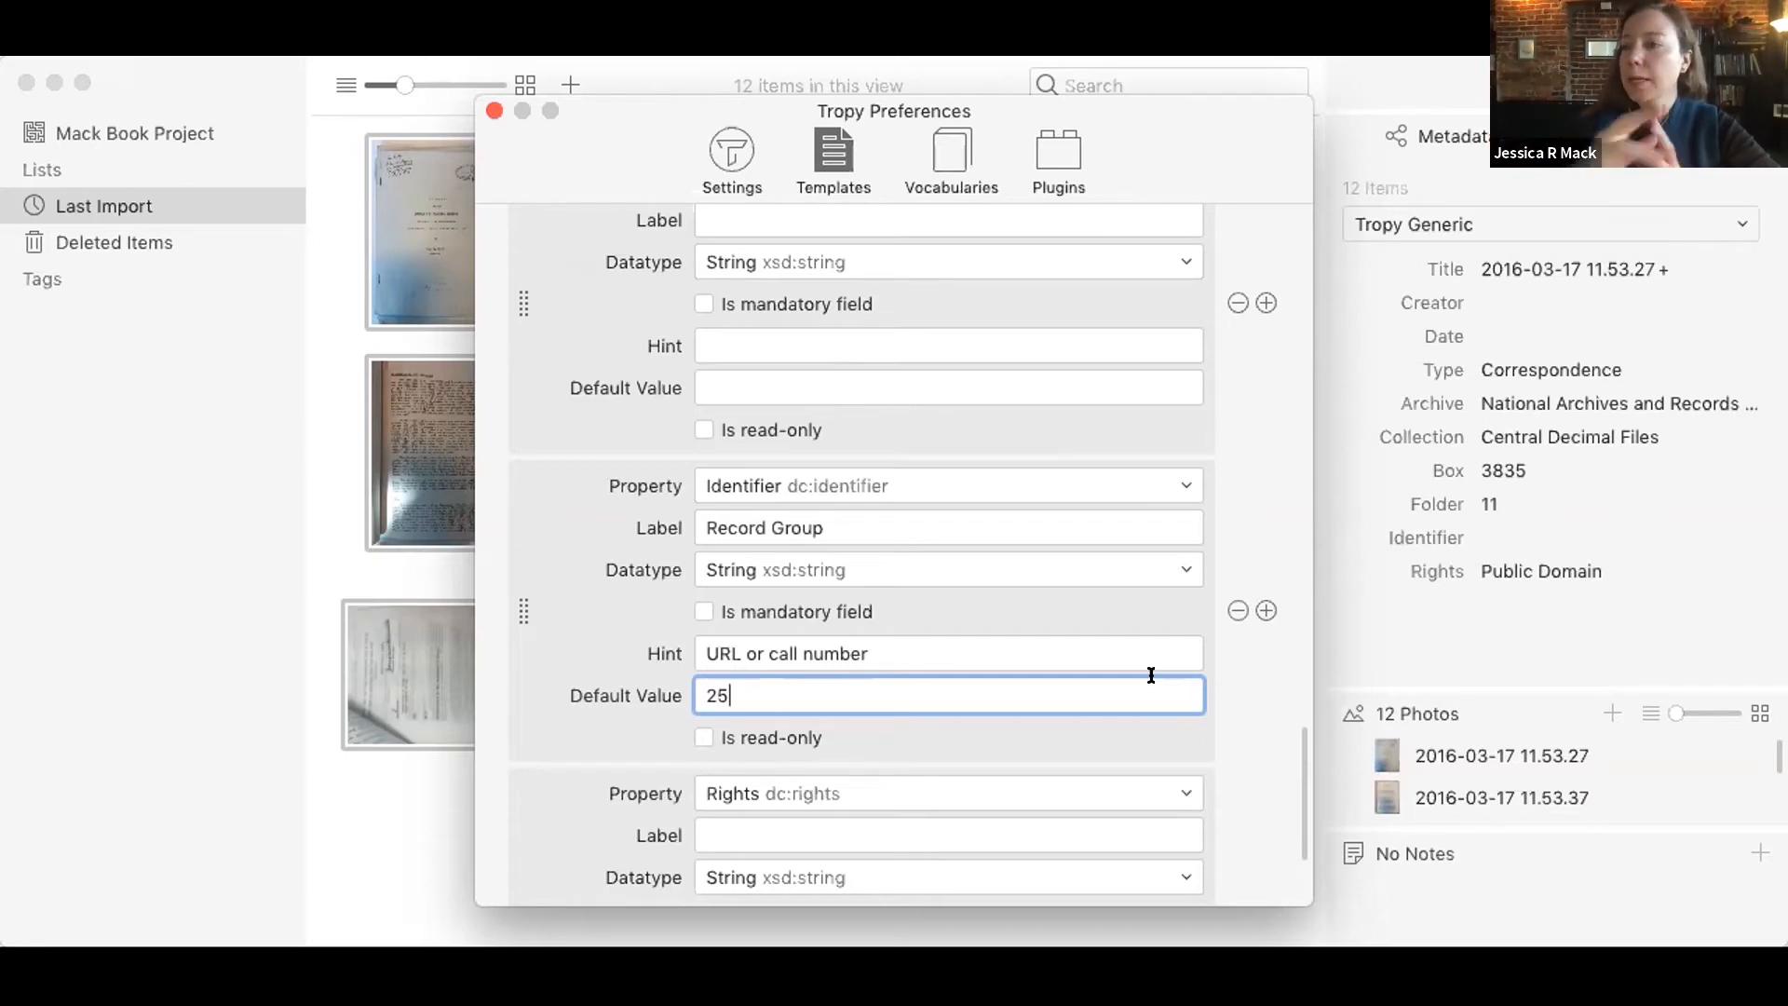
# Step: Replace the Identifier property's hint with "Fill in the record group here"
pyautogui.click(1037, 653)
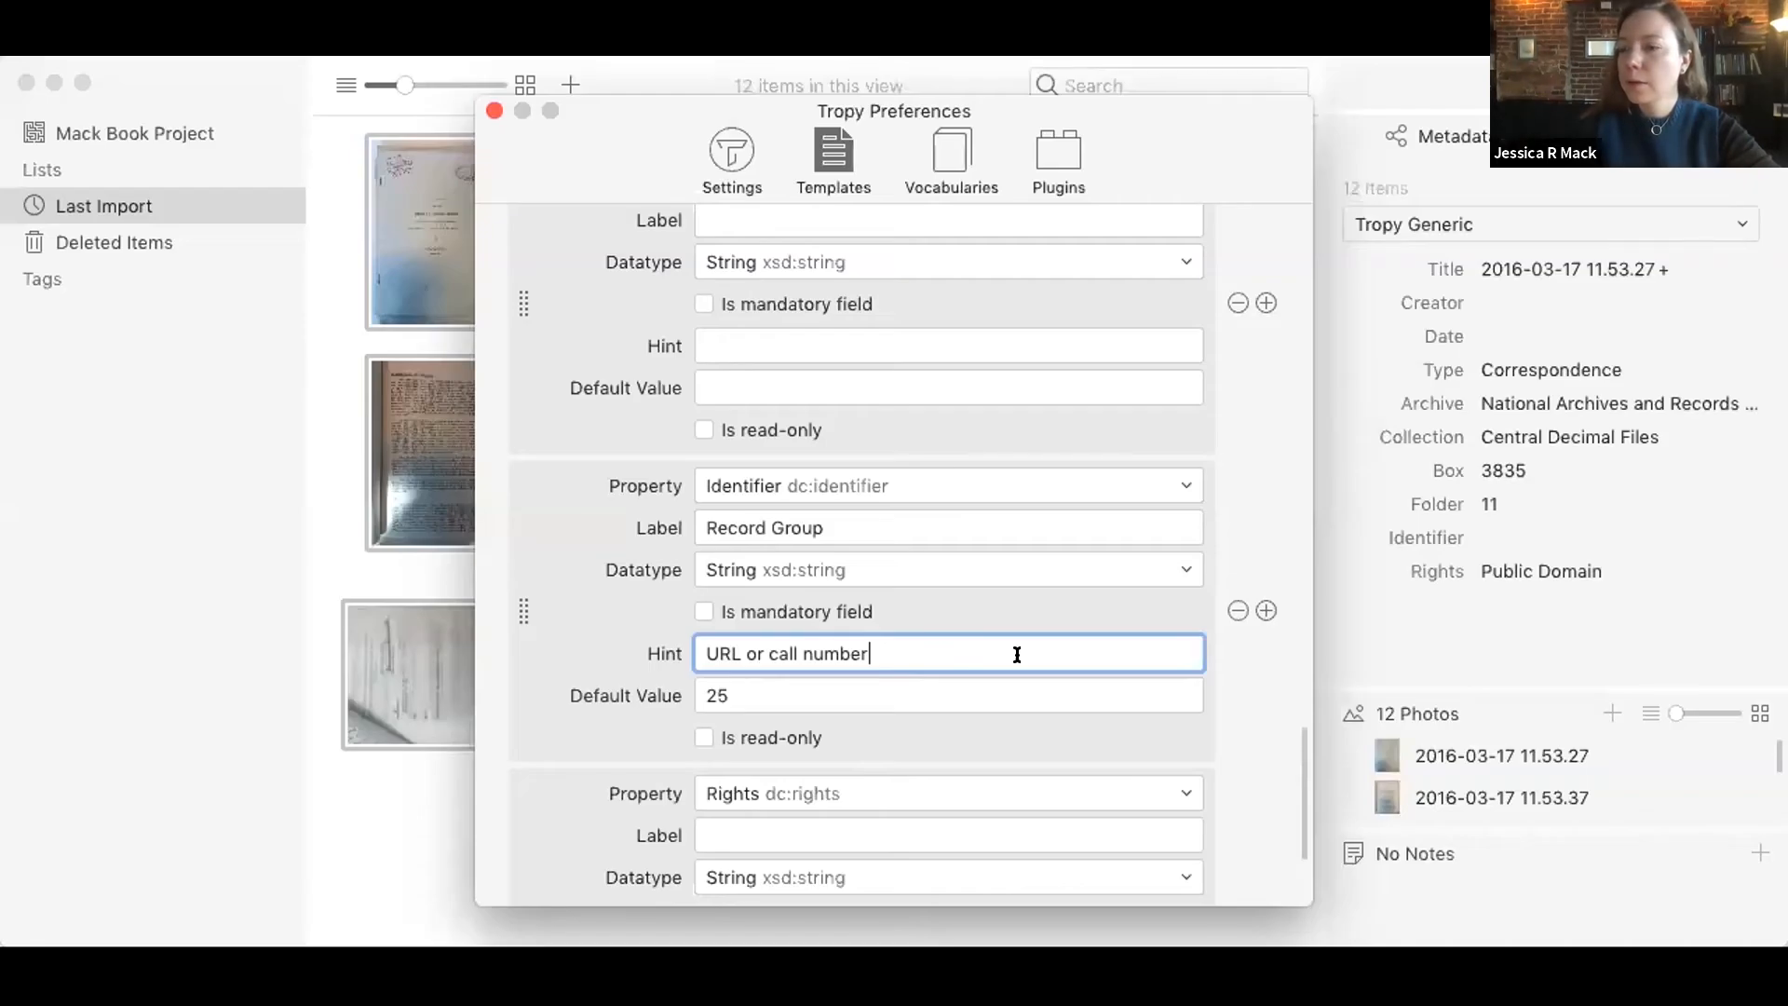
pyautogui.press('BackSpace')
pyautogui.press('BackSpace')
pyautogui.press('BackSpace')
pyautogui.press('BackSpace')
pyautogui.press('BackSpace')
pyautogui.press('BackSpace')
pyautogui.press('BackSpace')
pyautogui.press('BackSpace')
pyautogui.press('BackSpace')
pyautogui.press('BackSpace')
pyautogui.press('BackSpace')
pyautogui.press('BackSpace')
pyautogui.press('BackSpace')
pyautogui.press('BackSpace')
pyautogui.press('BackSpace')
pyautogui.press('BackSpace')
pyautogui.press('BackSpace')
pyautogui.press('BackSpace')
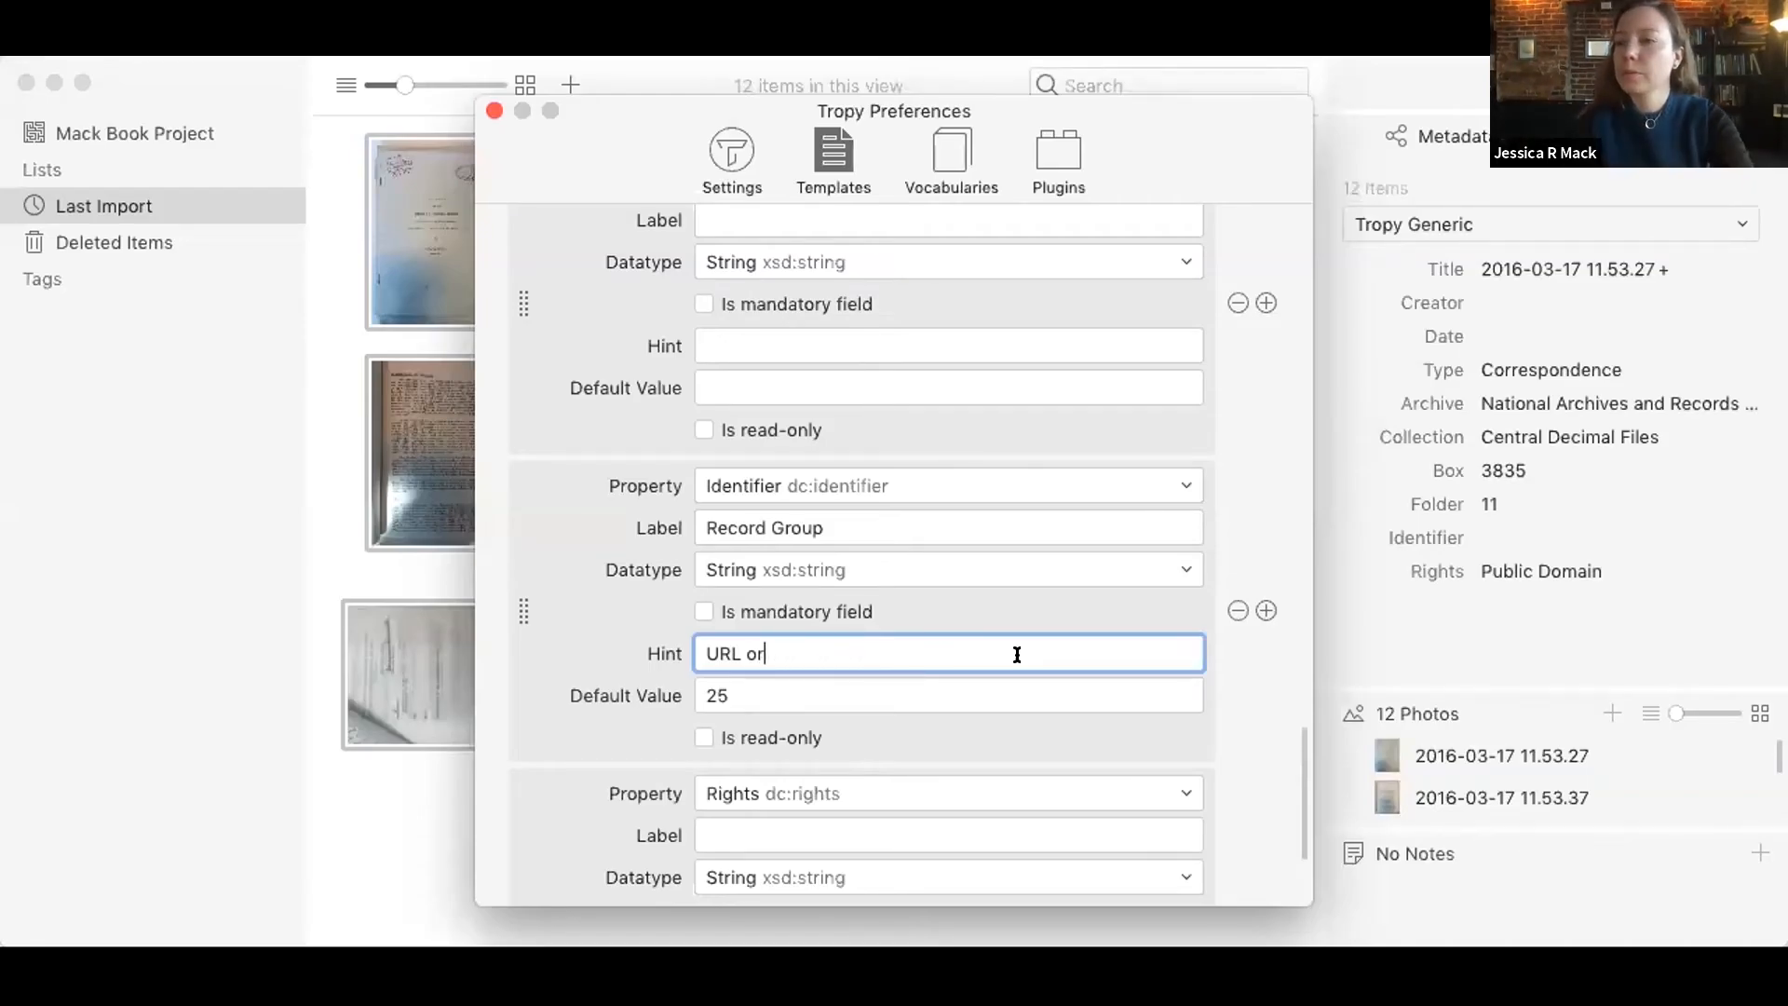
pyautogui.write('Fill')
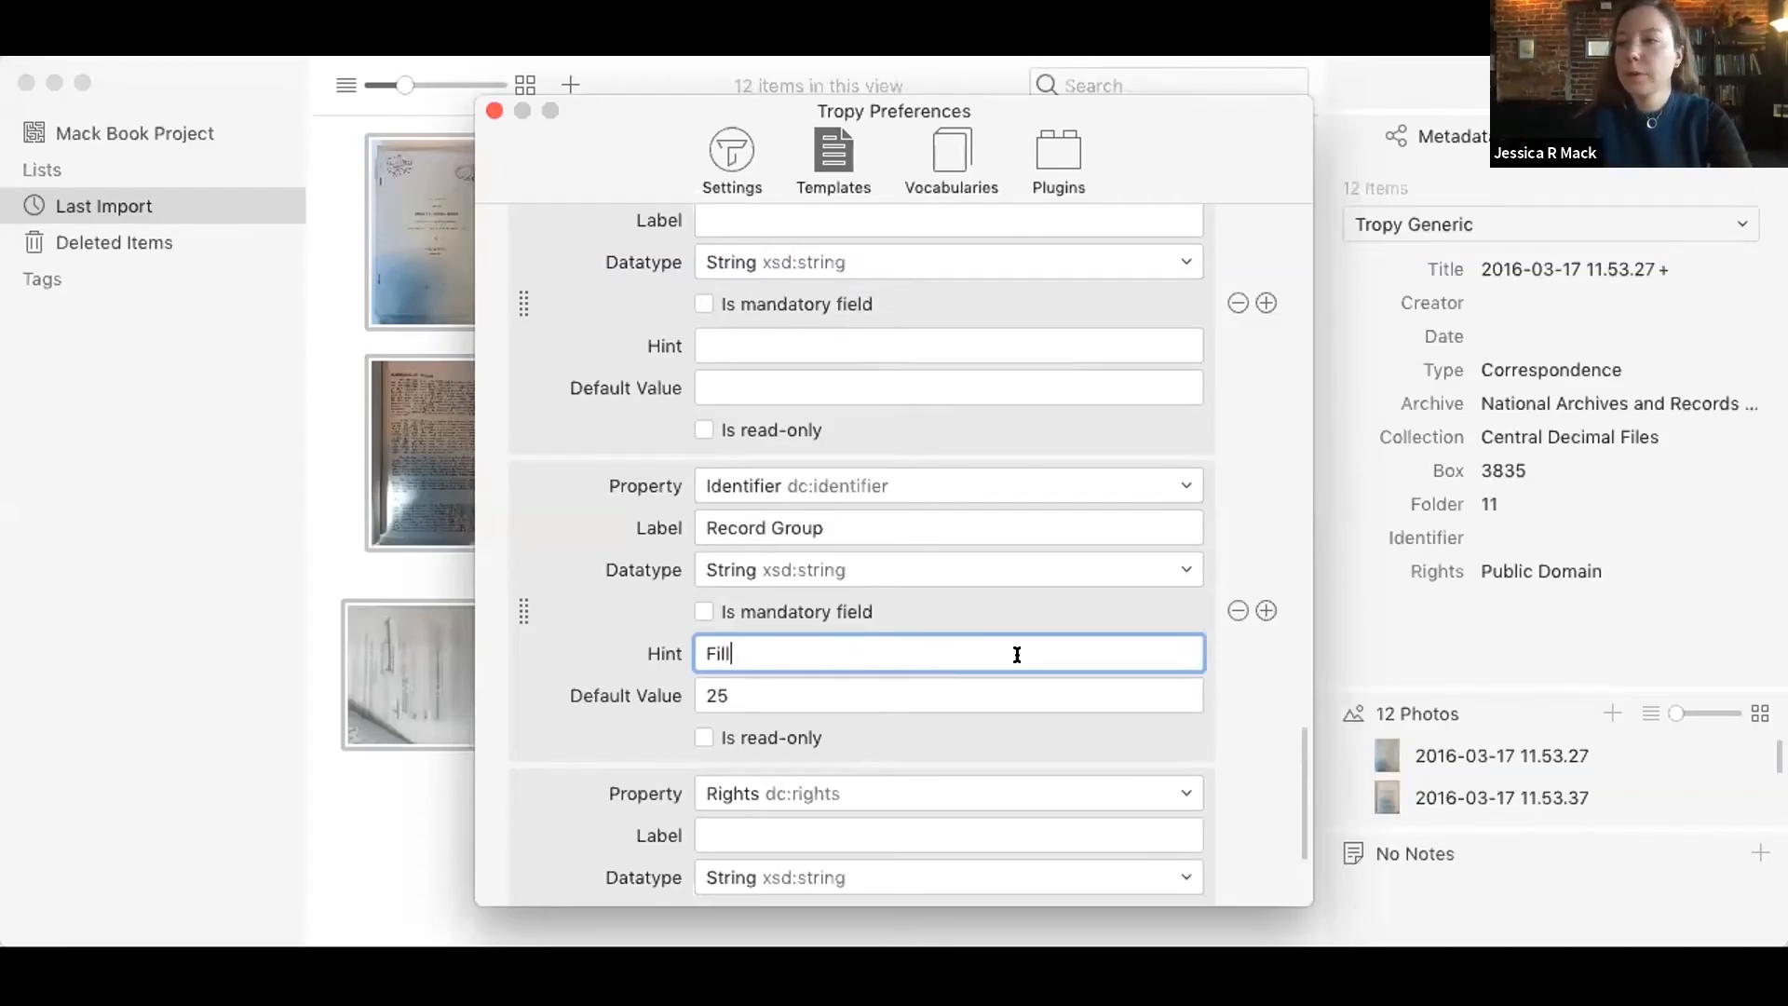
pyautogui.write(' in the')
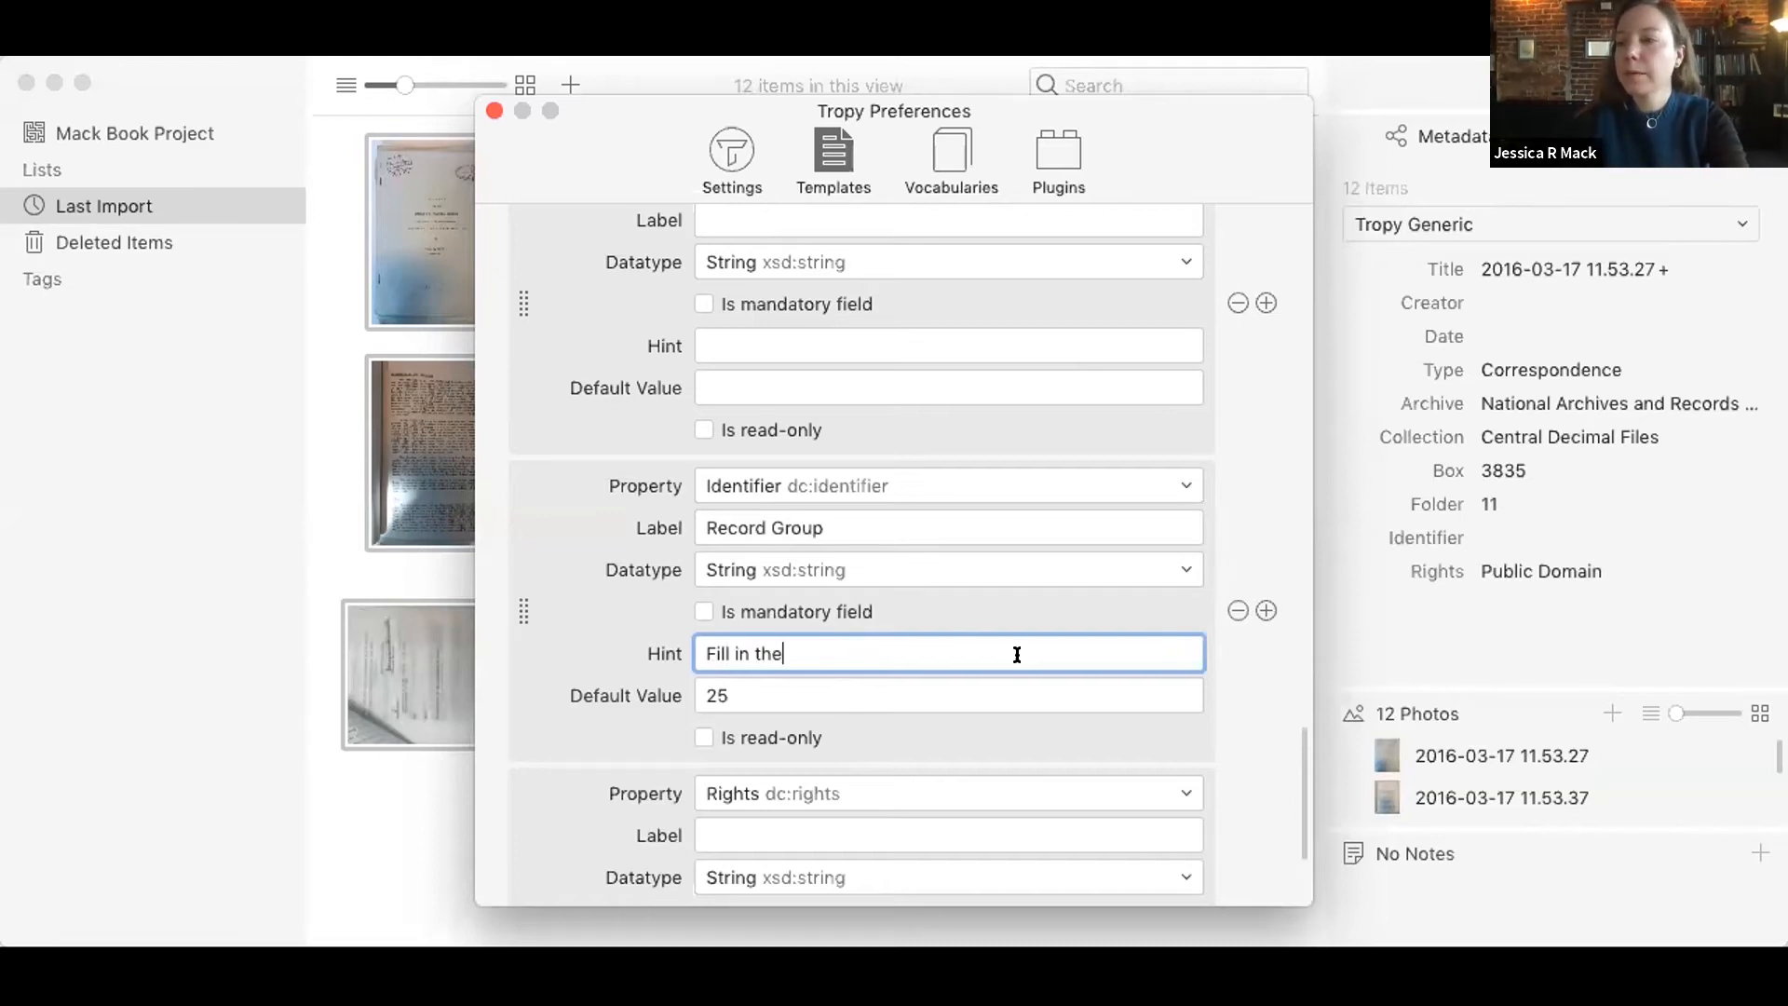
pyautogui.write(' record group here')
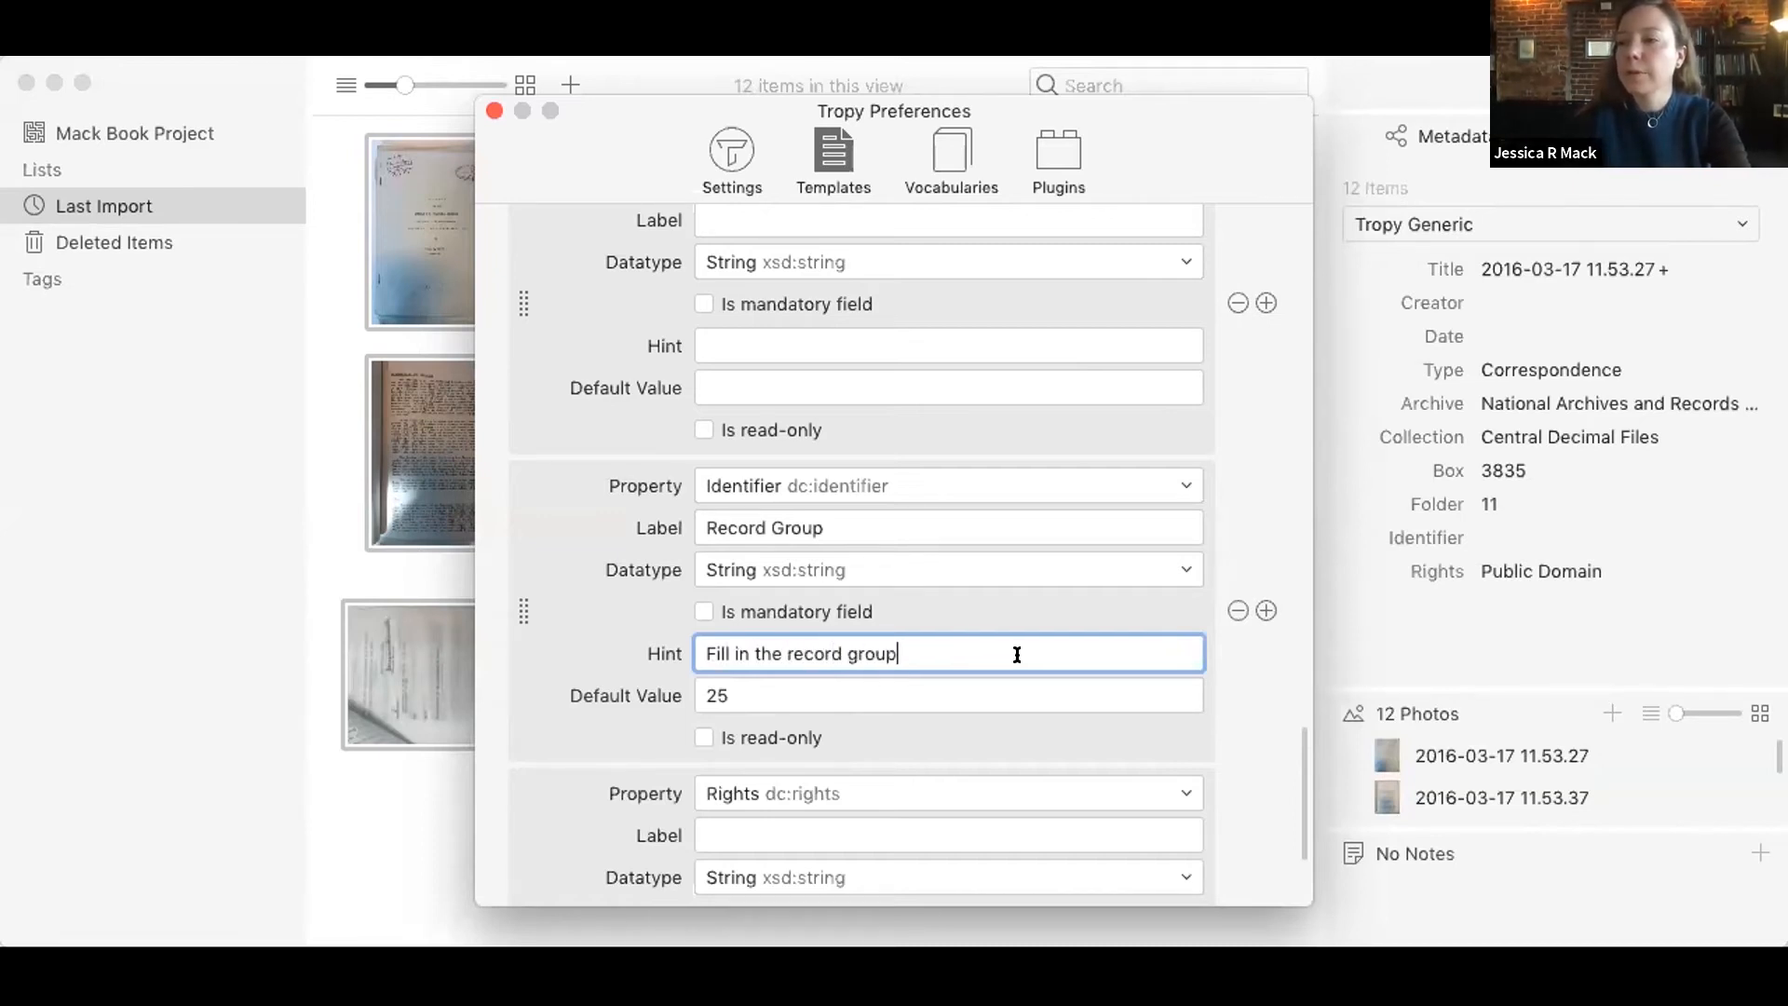
pyautogui.click(1054, 692)
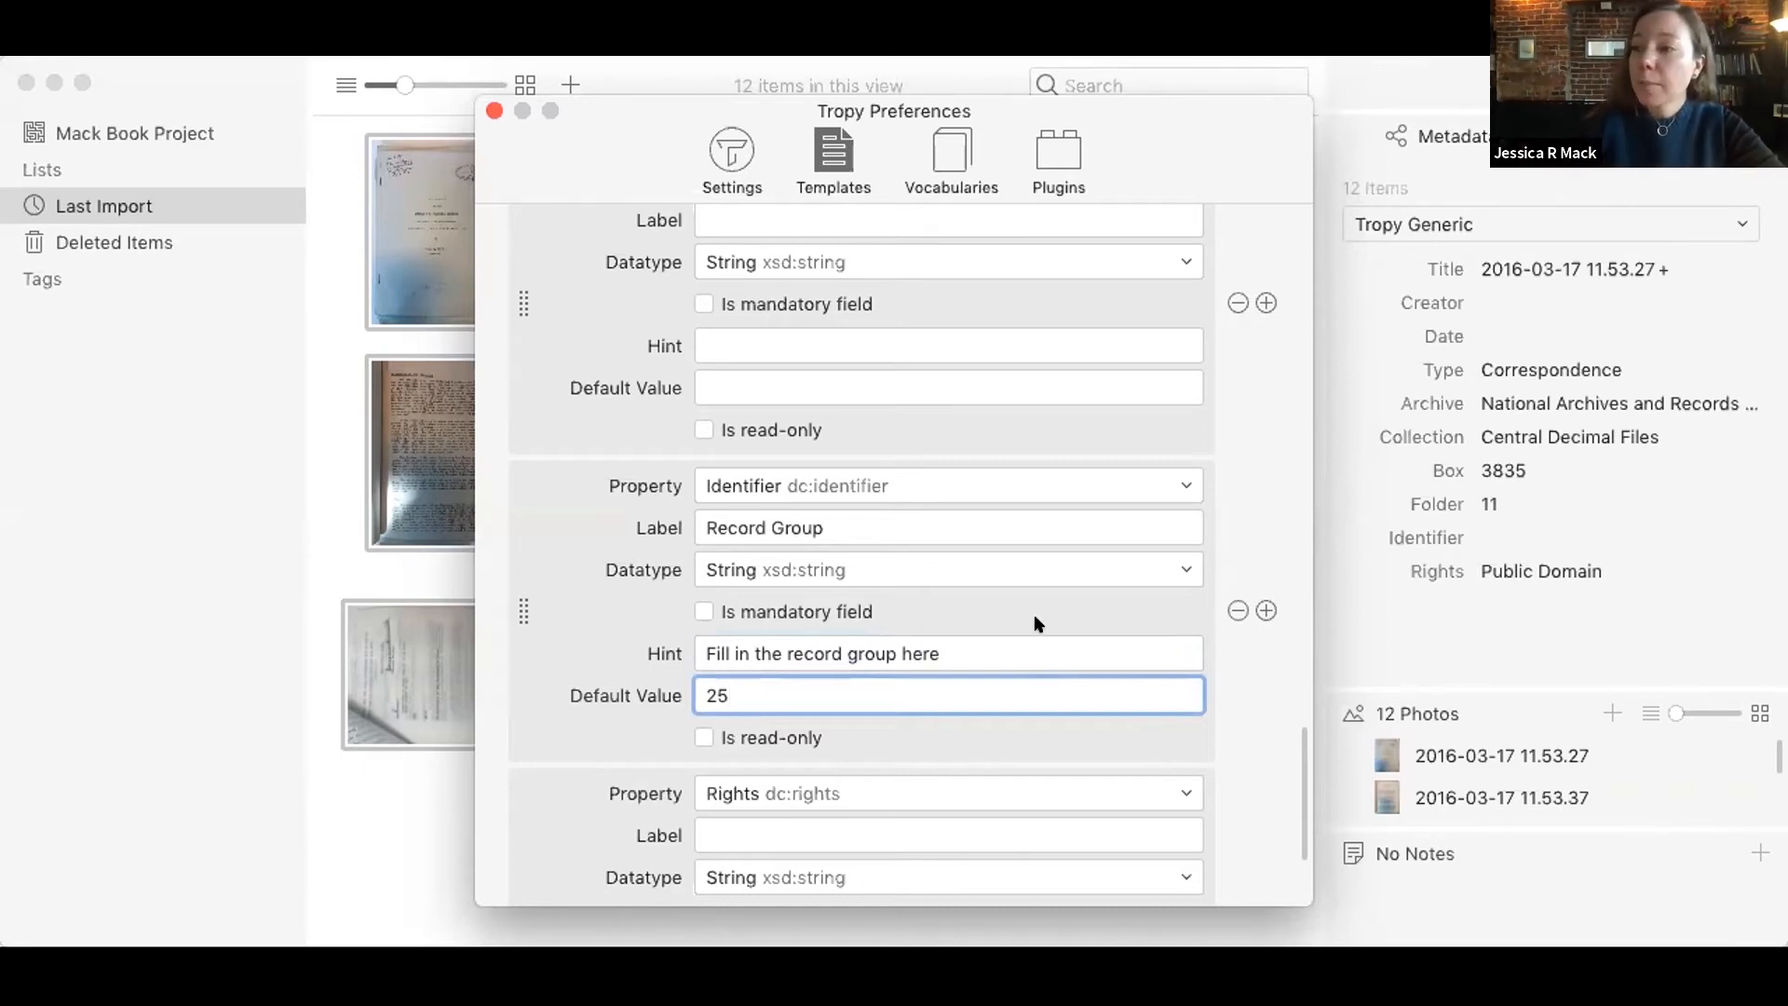
# Step: Make the Identifier property a mandatory field and close the preferences
pyautogui.click(705, 607)
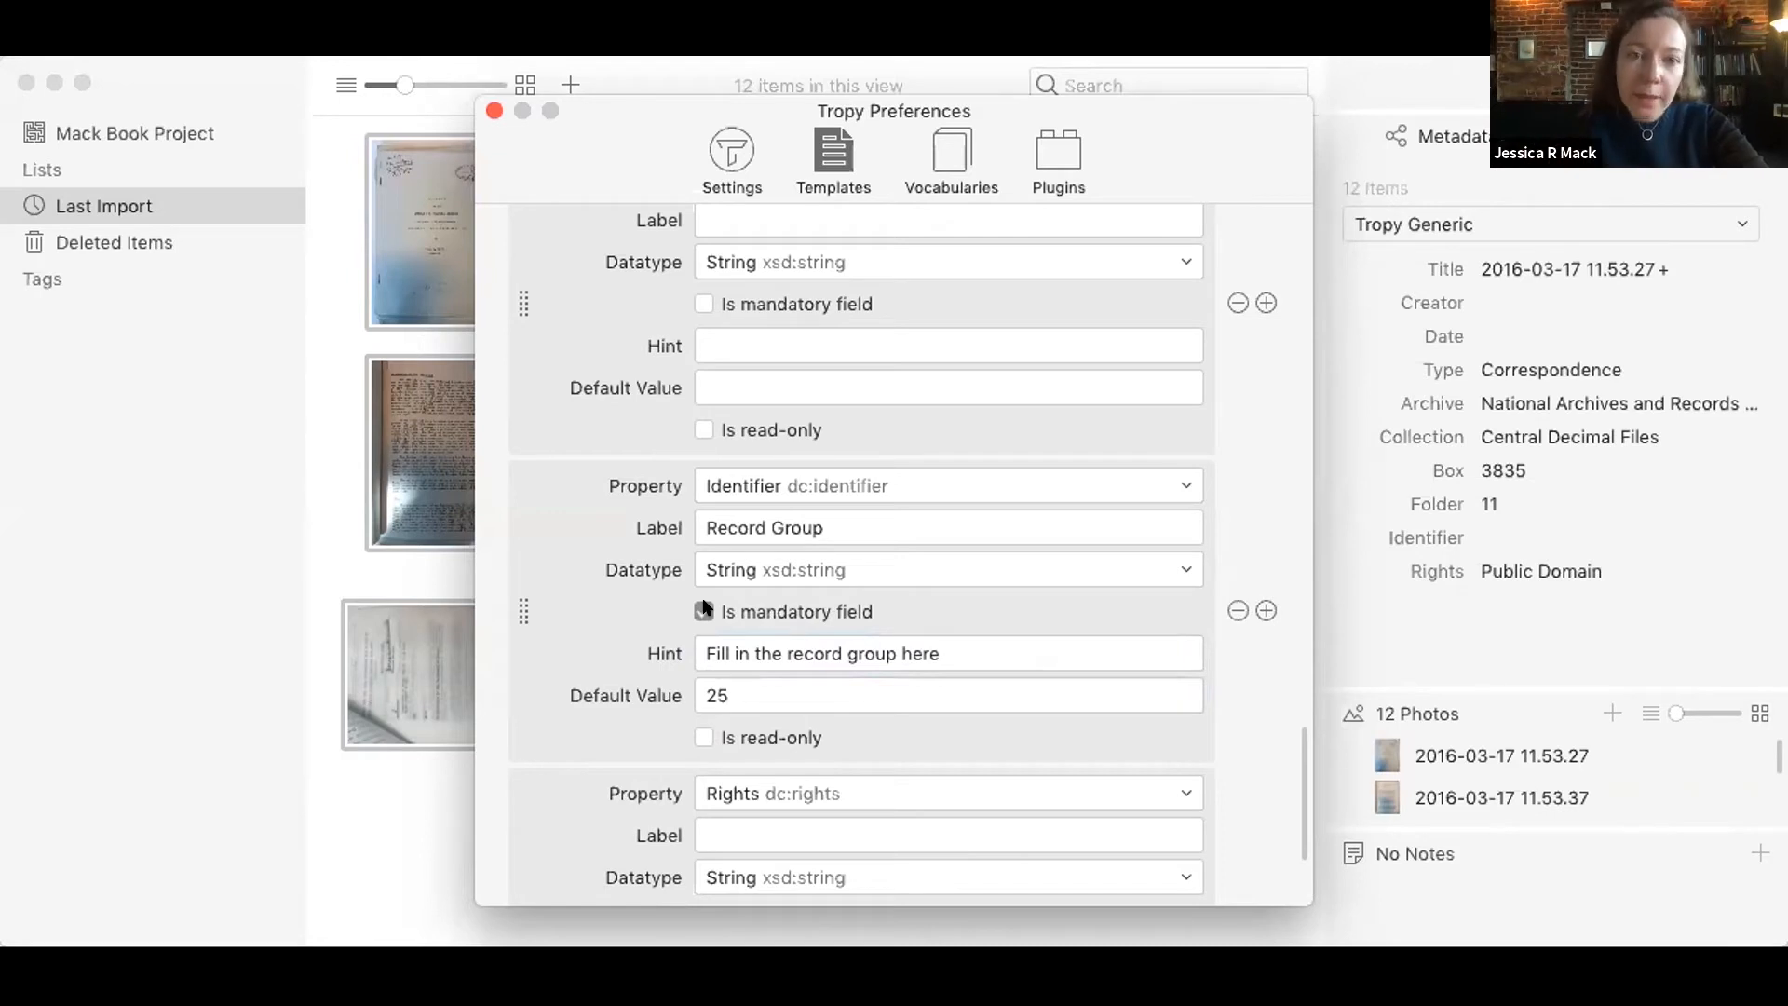
pyautogui.click(703, 611)
pyautogui.scroll(6, 1280, 711)
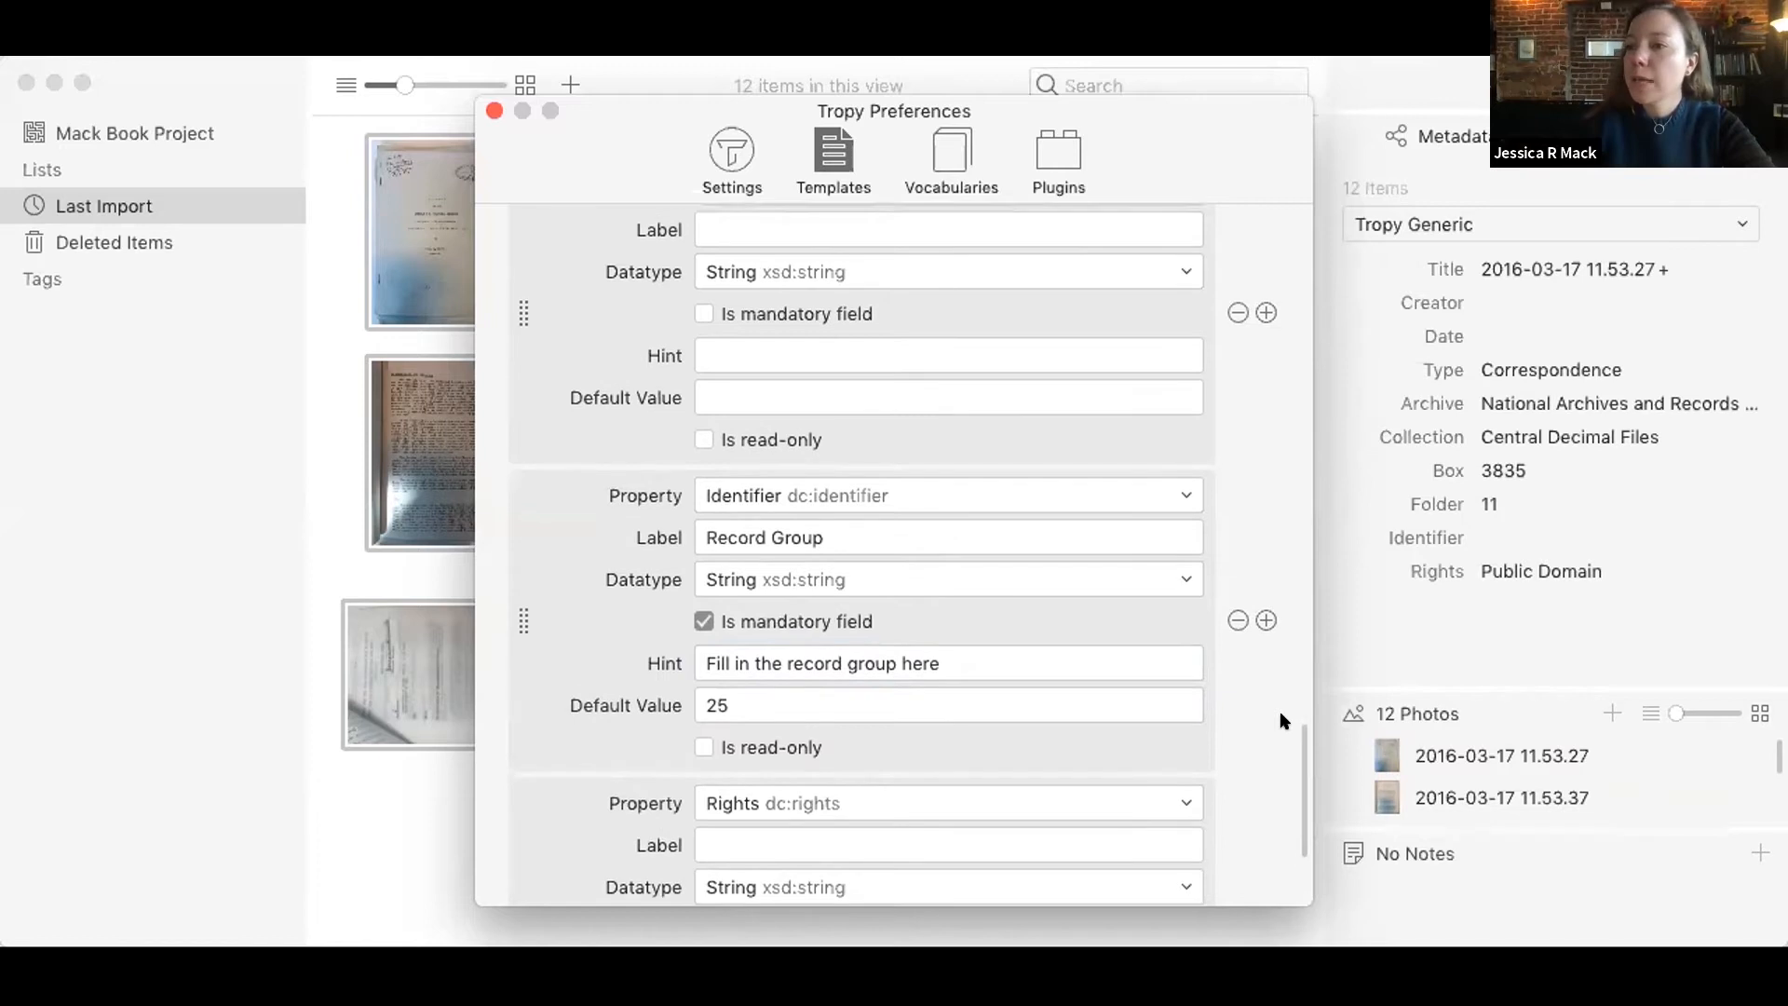
pyautogui.scroll(10, 1279, 711)
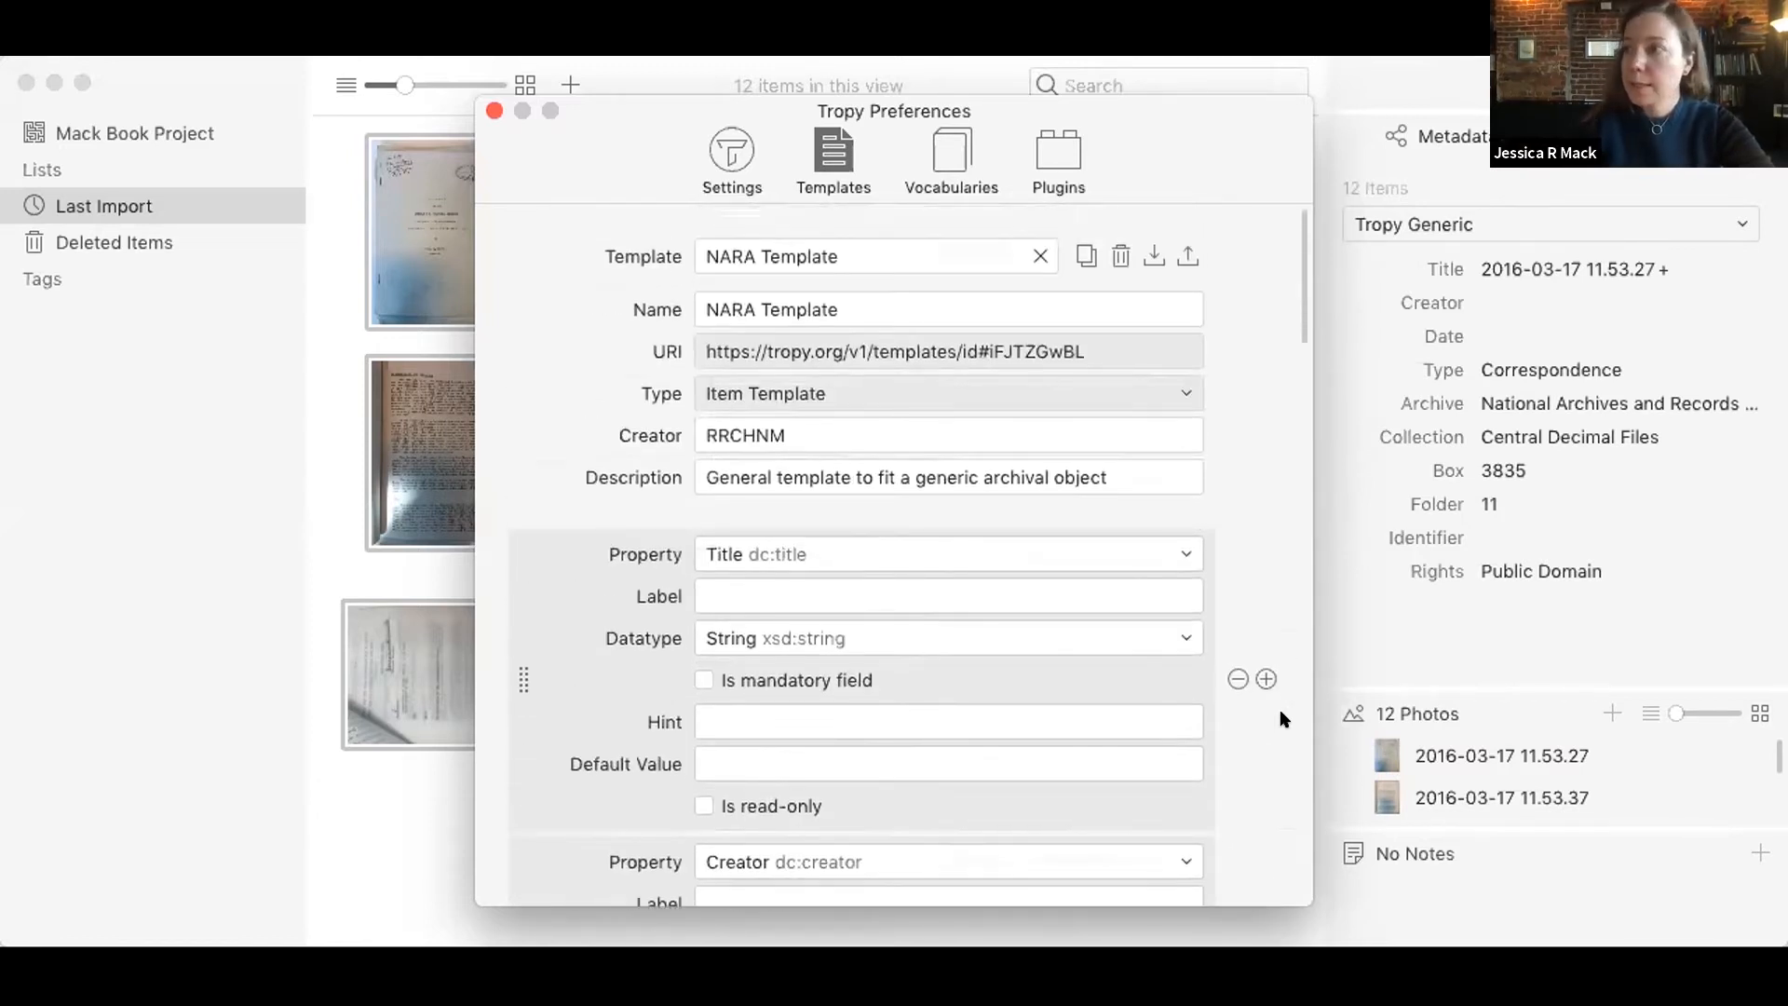
pyautogui.click(494, 111)
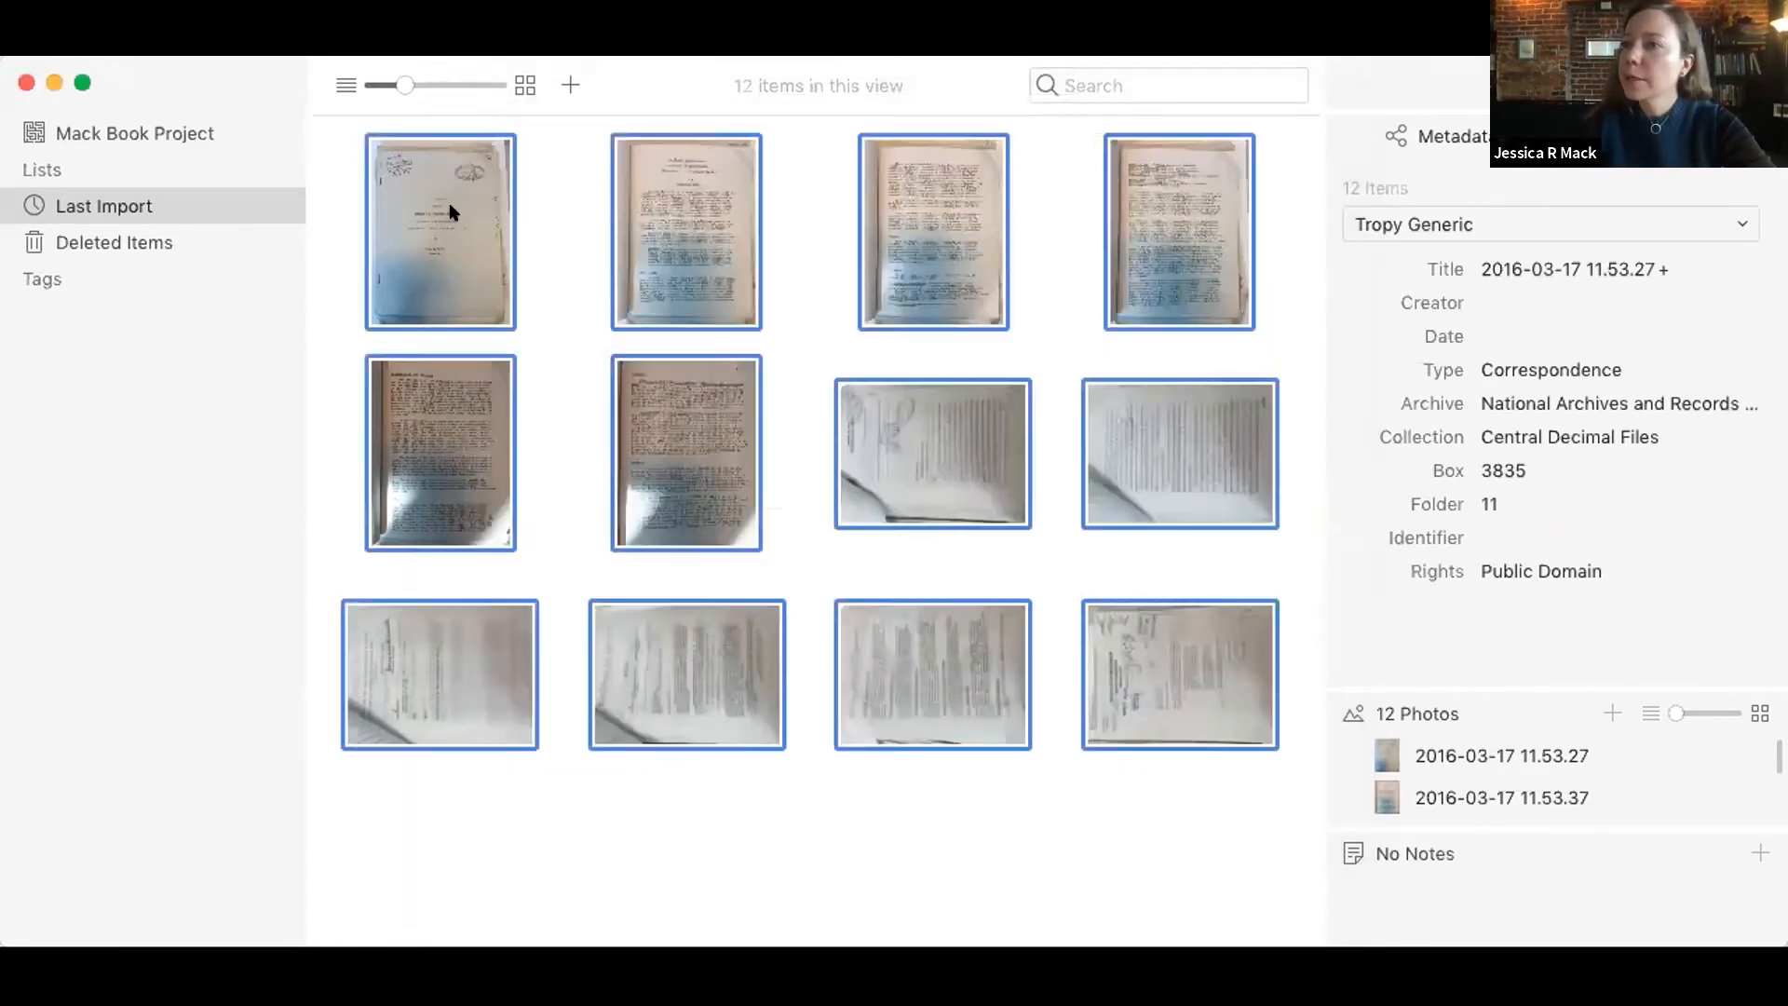
# Step: Apply the NARA Template to only the first item, 2016-03-17 11.53.27
pyautogui.click(448, 206)
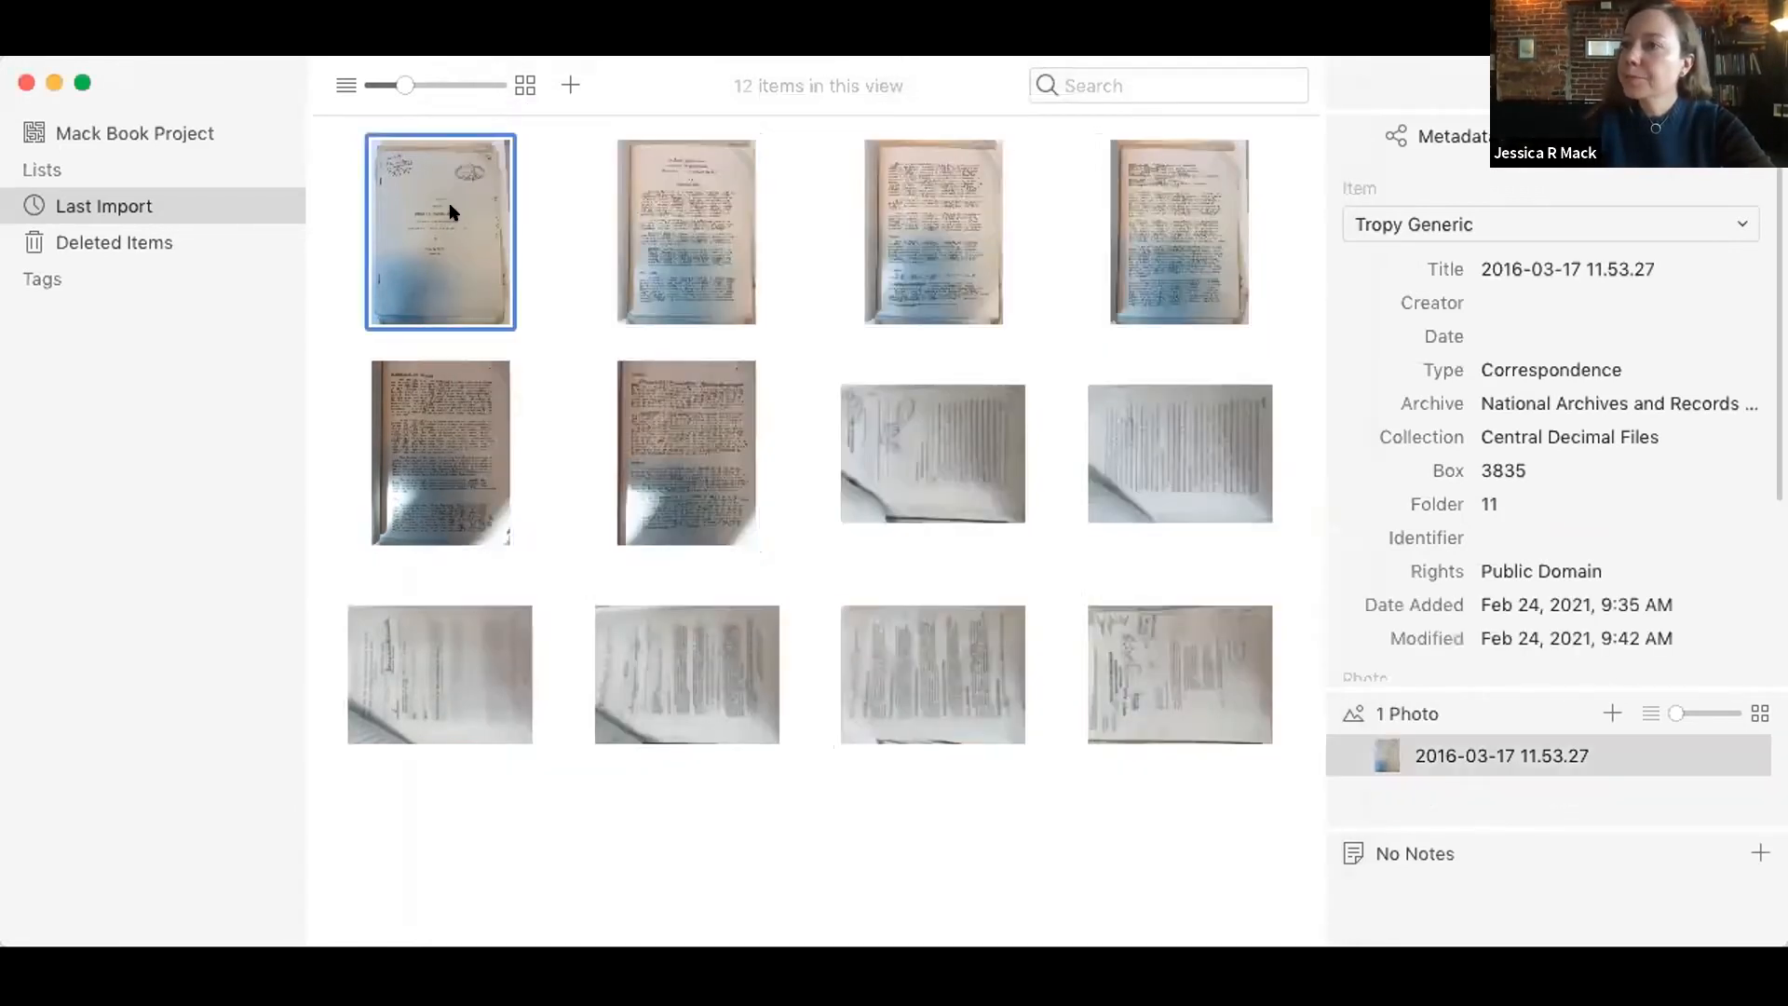
pyautogui.click(1732, 221)
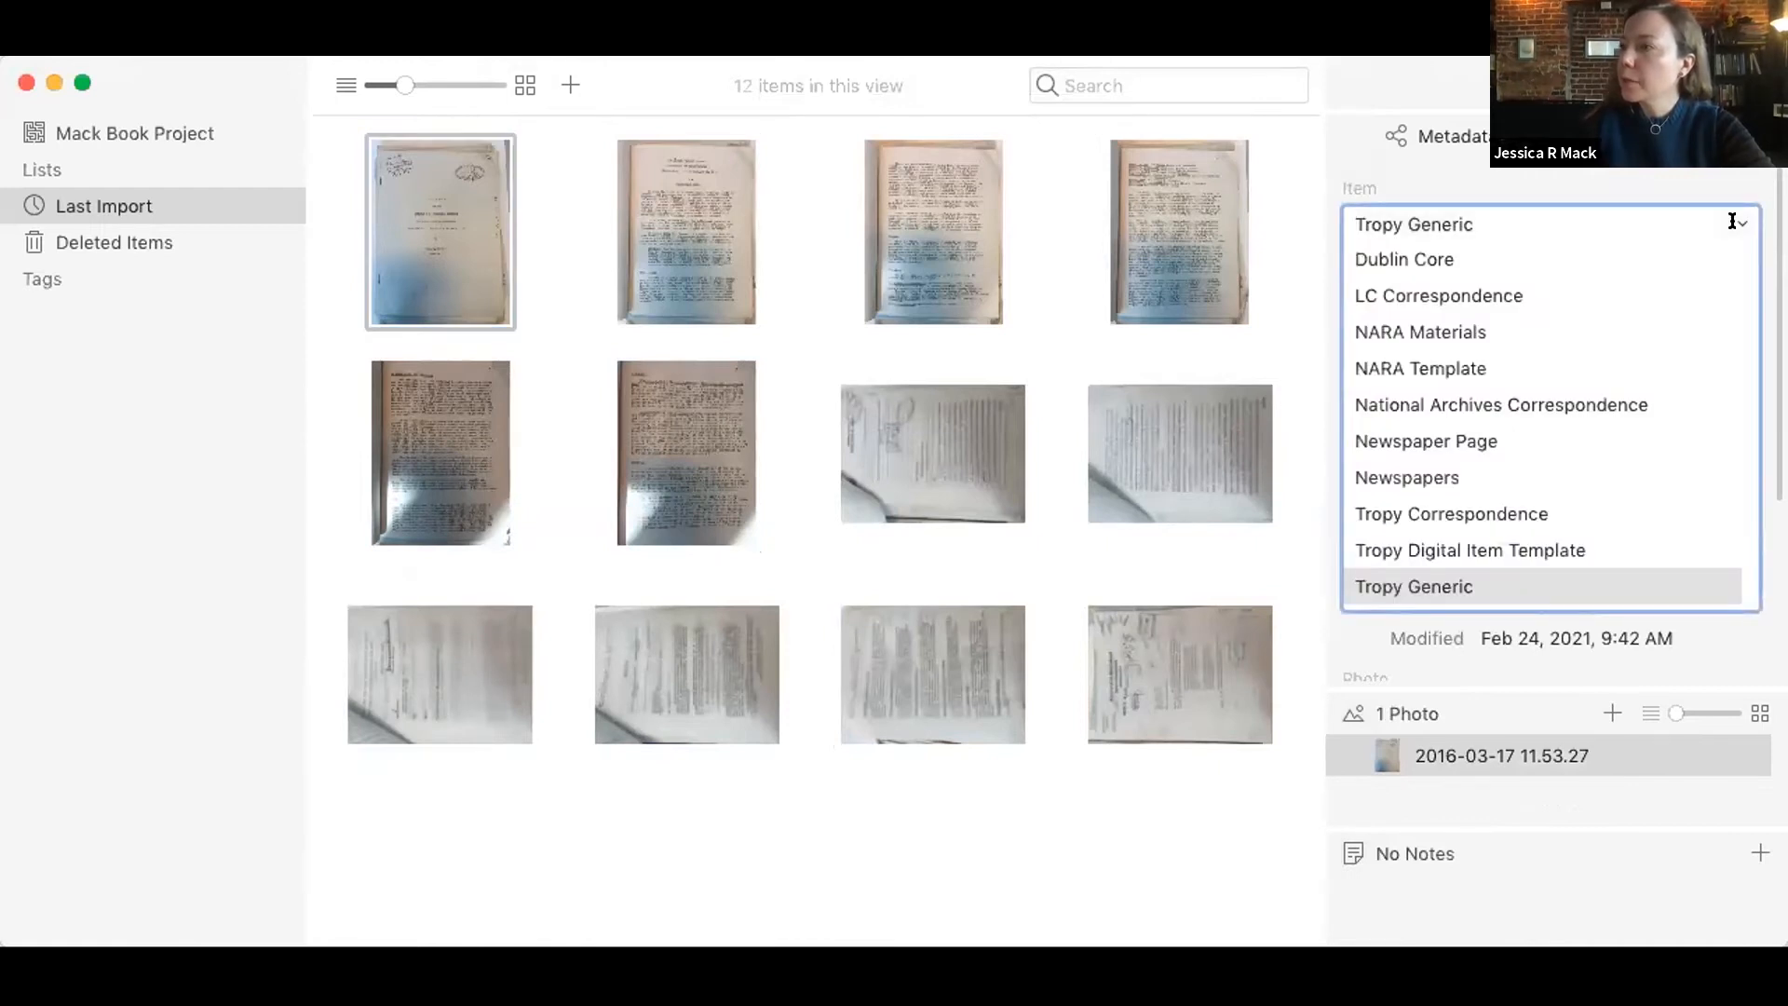
pyautogui.click(1639, 365)
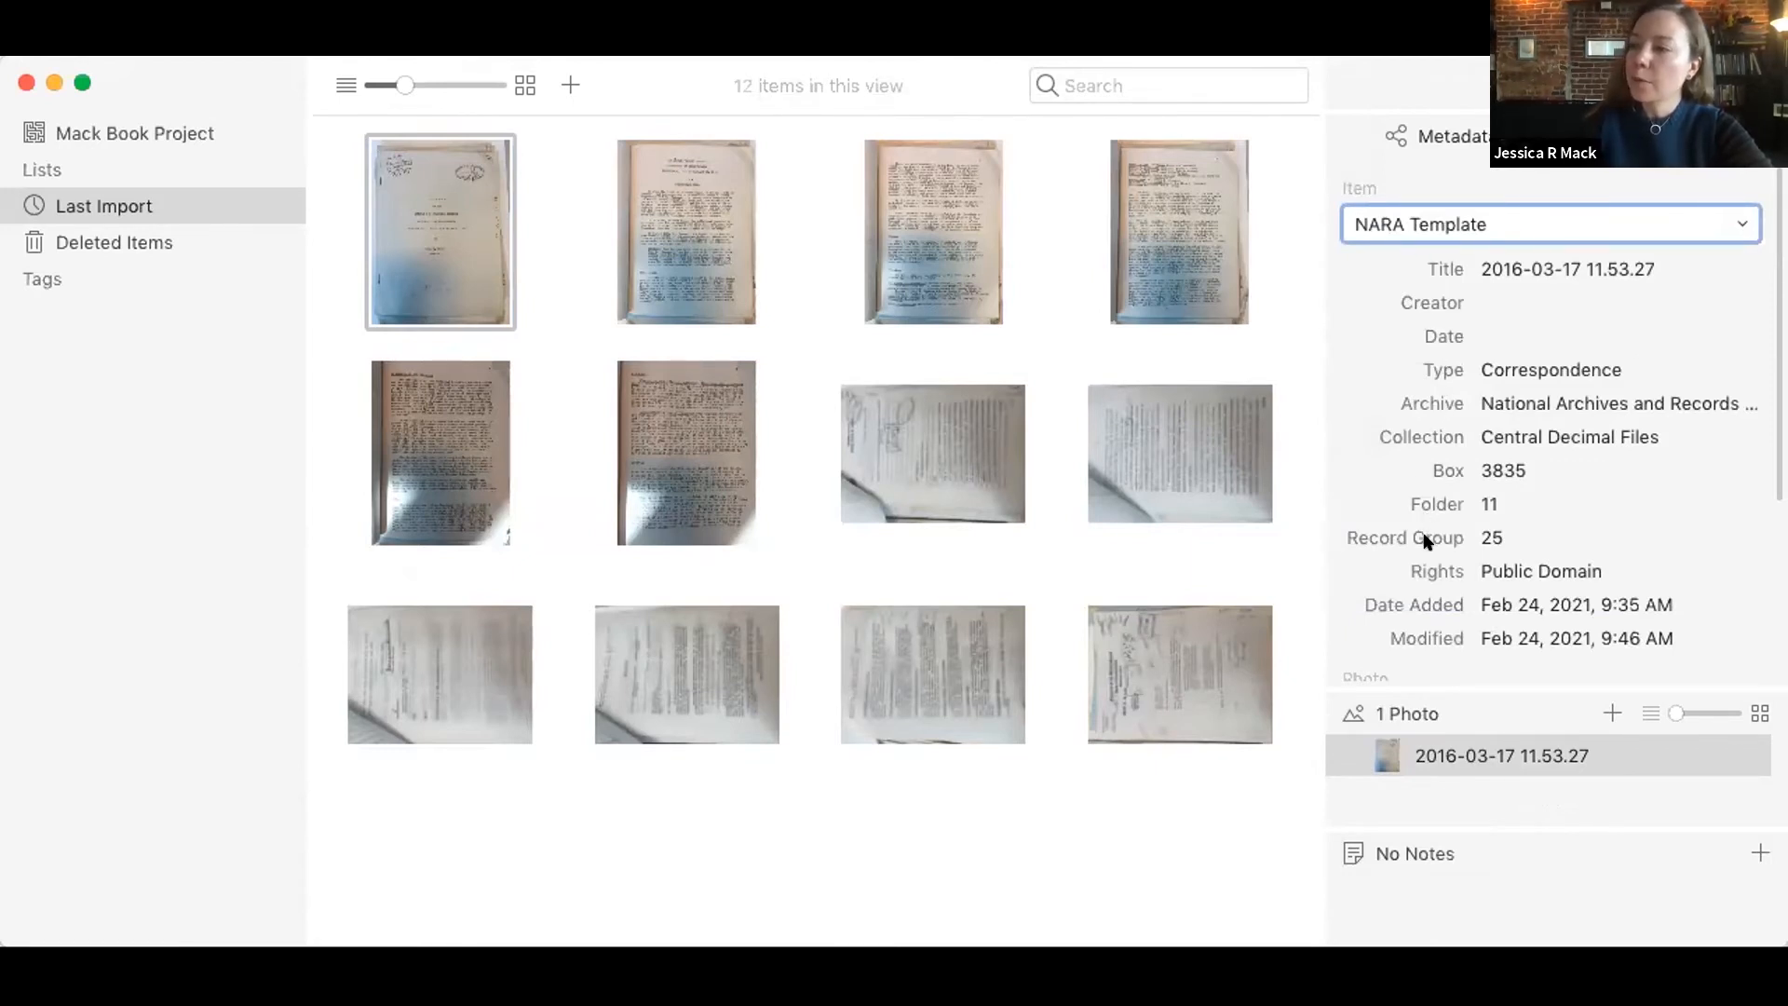
# Step: Inspect the item's Record Group field description and value without editing it, and deselect the item
pyautogui.moveTo(1360, 538)
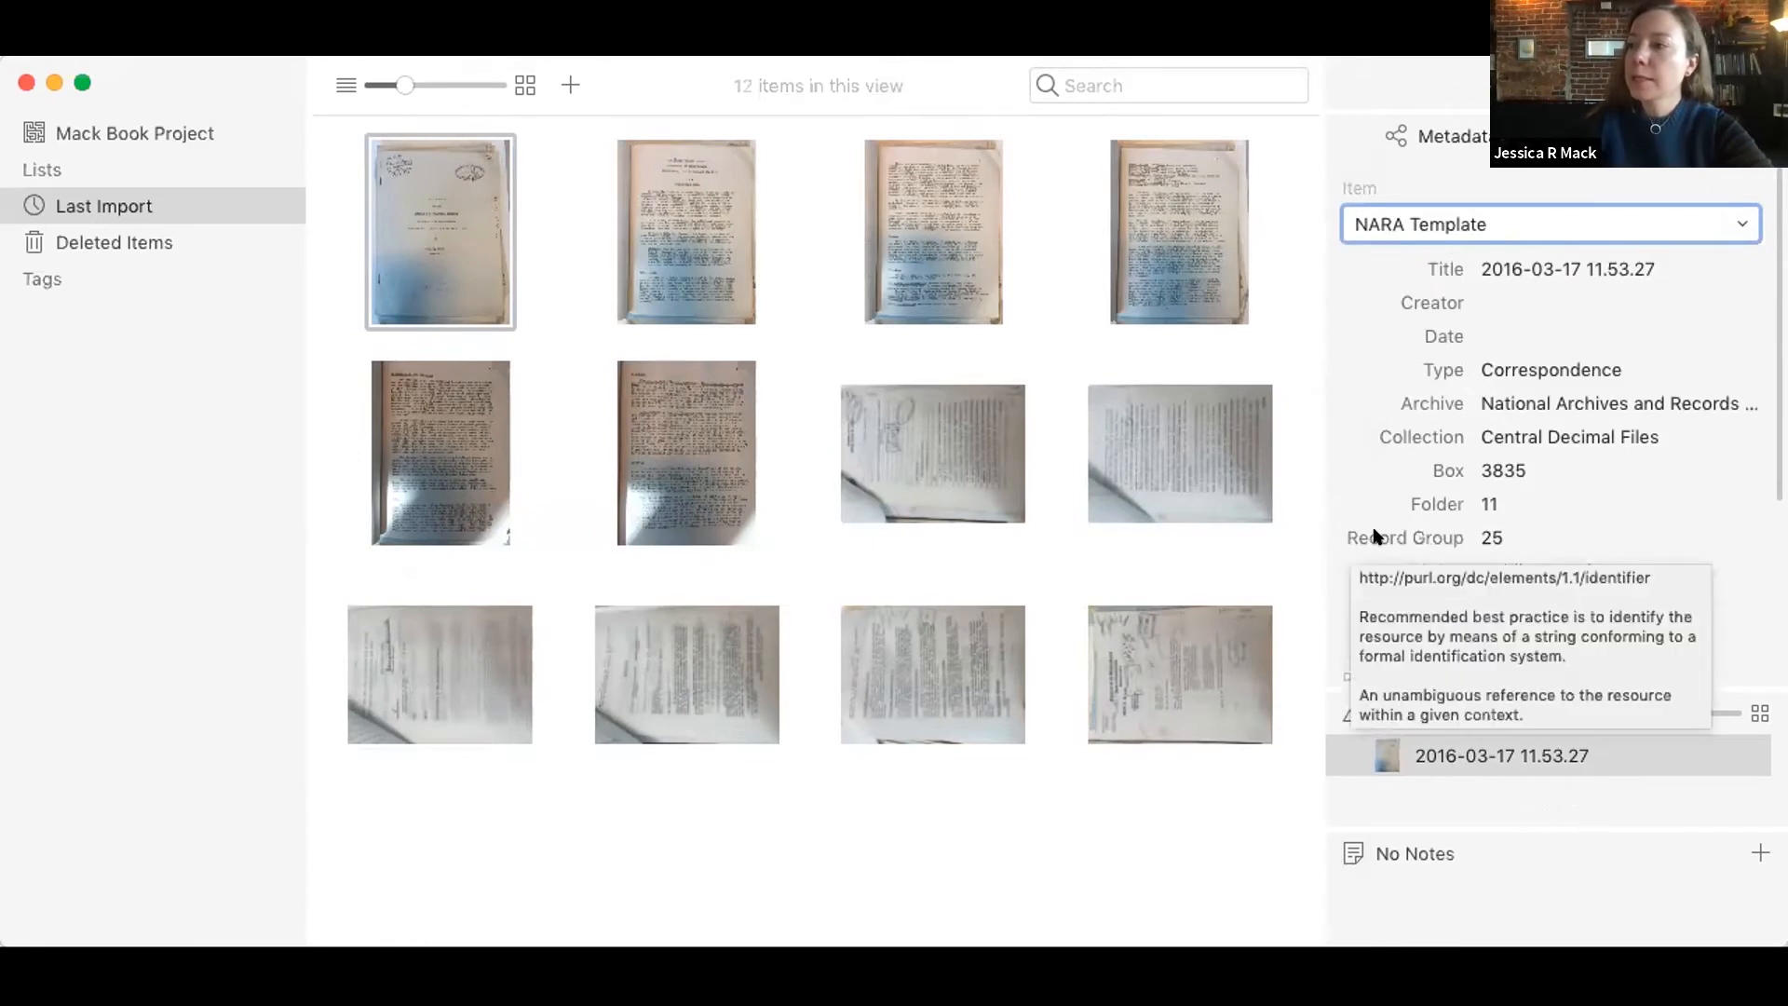
pyautogui.click(1489, 537)
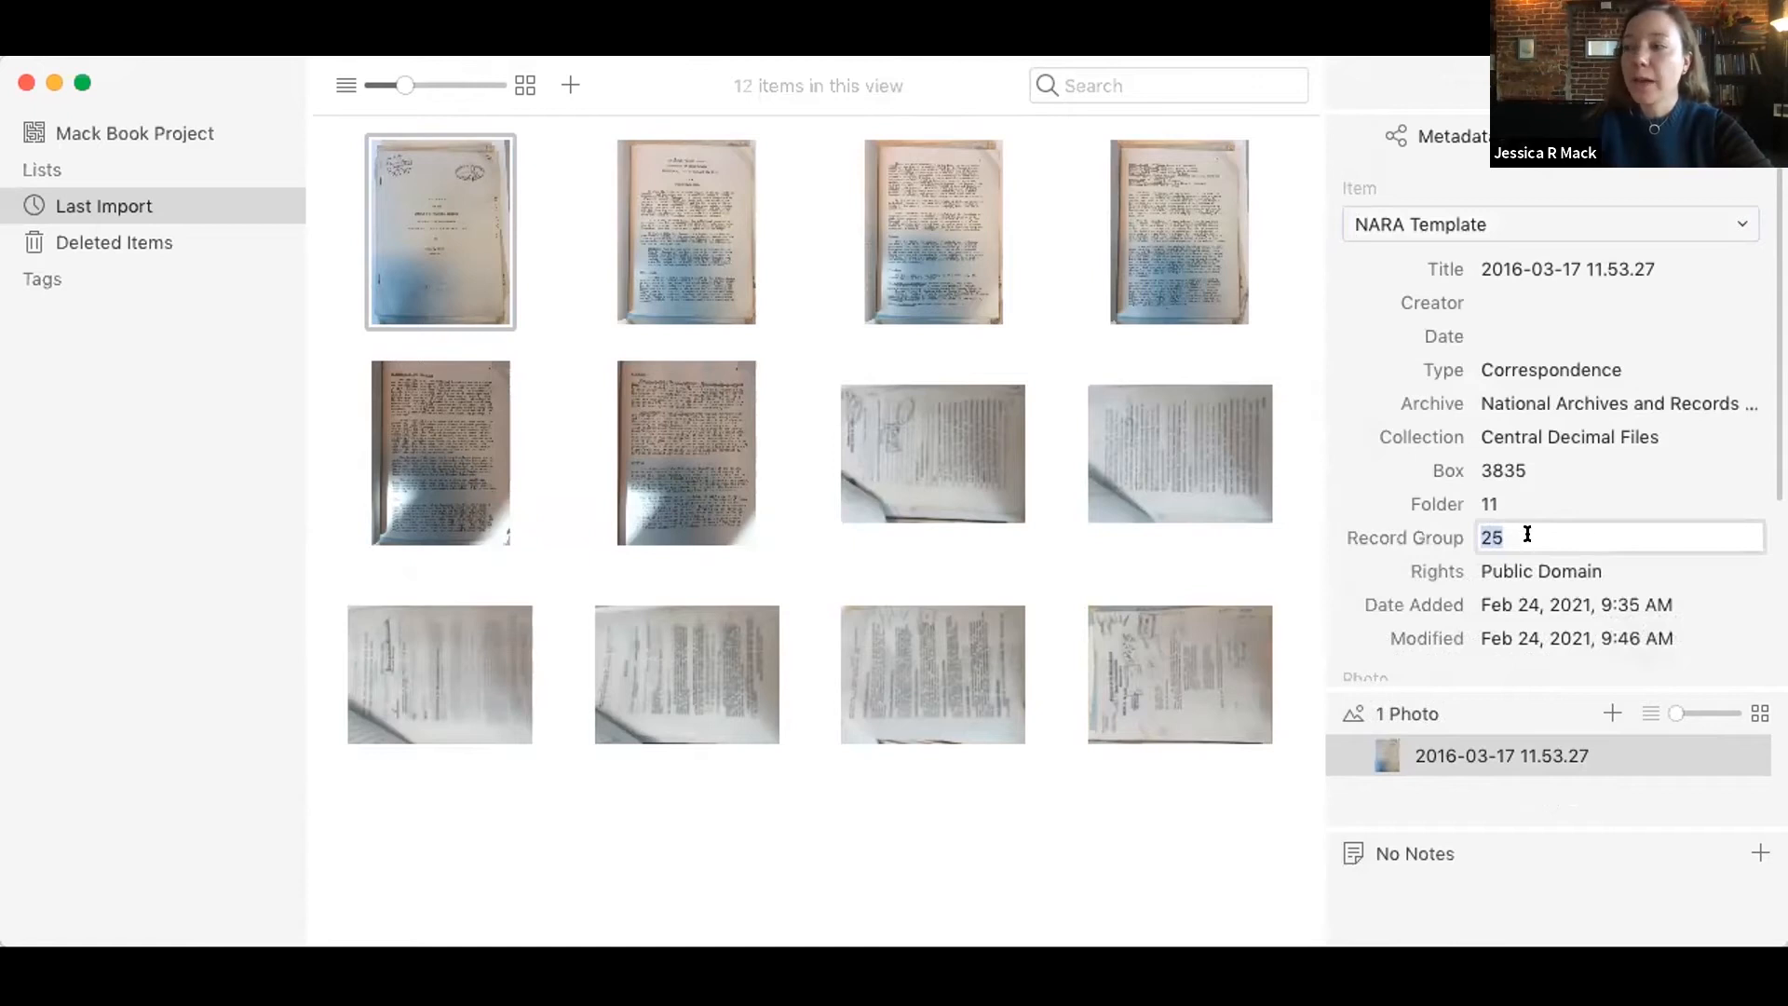
pyautogui.press('Return')
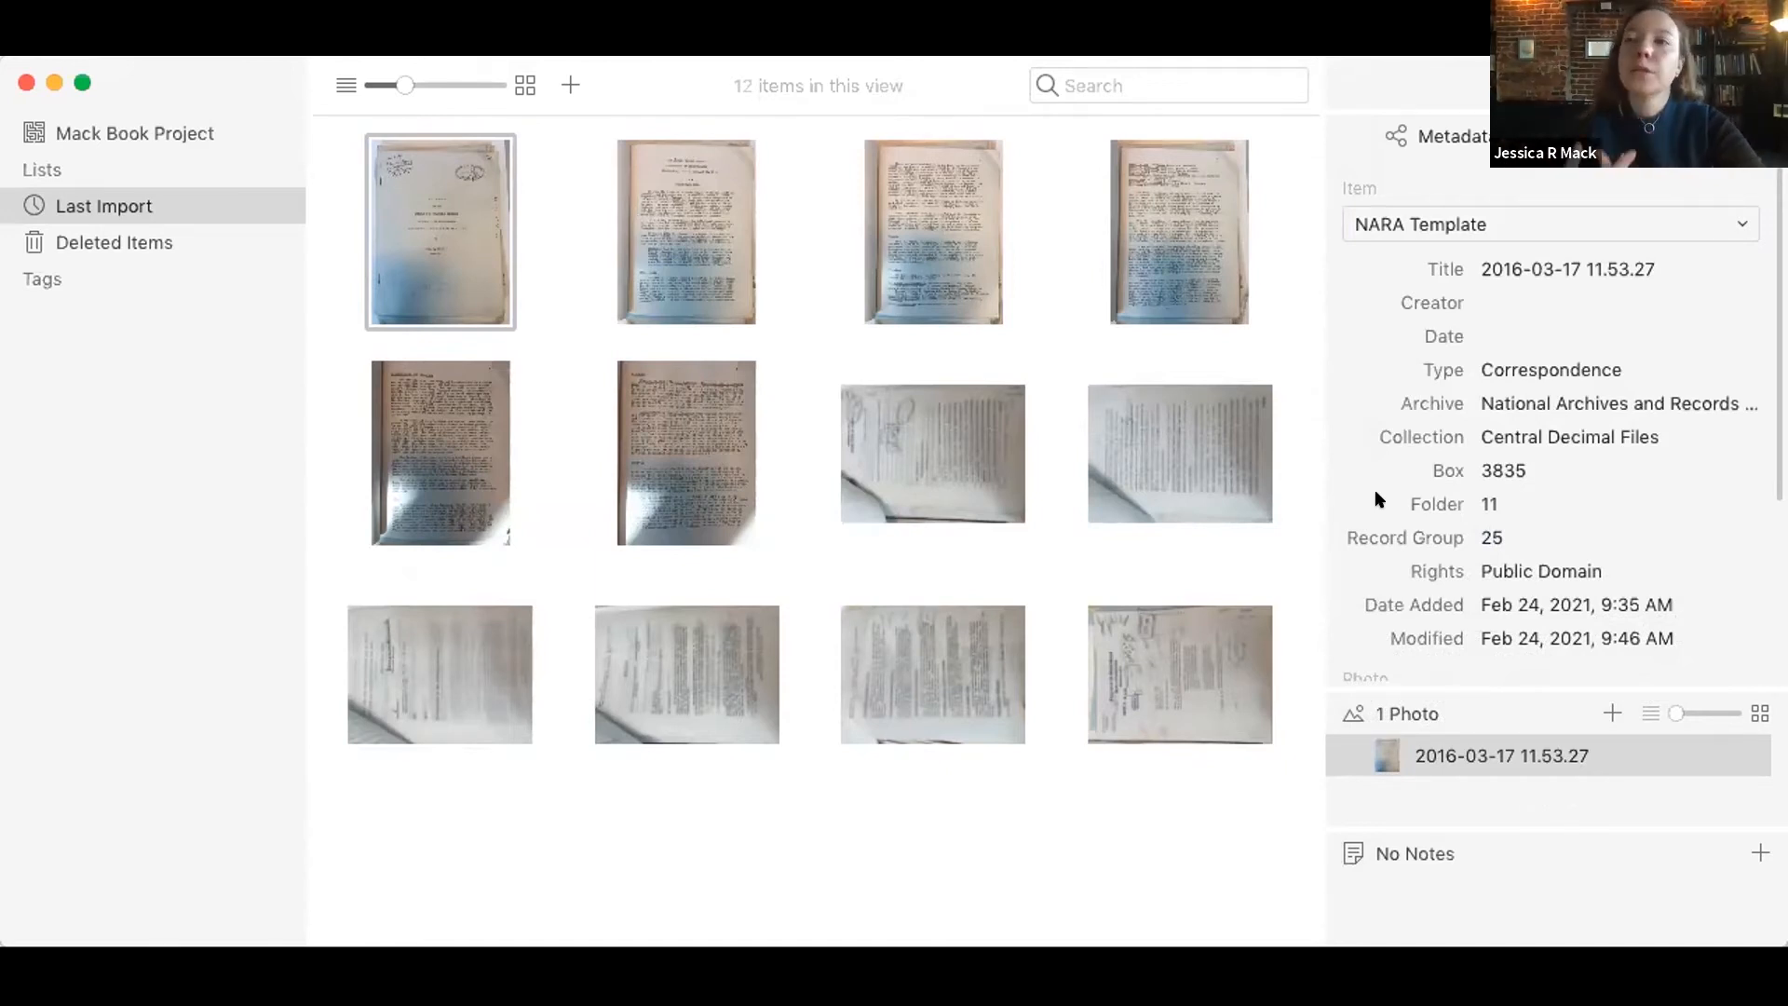
pyautogui.click(1240, 359)
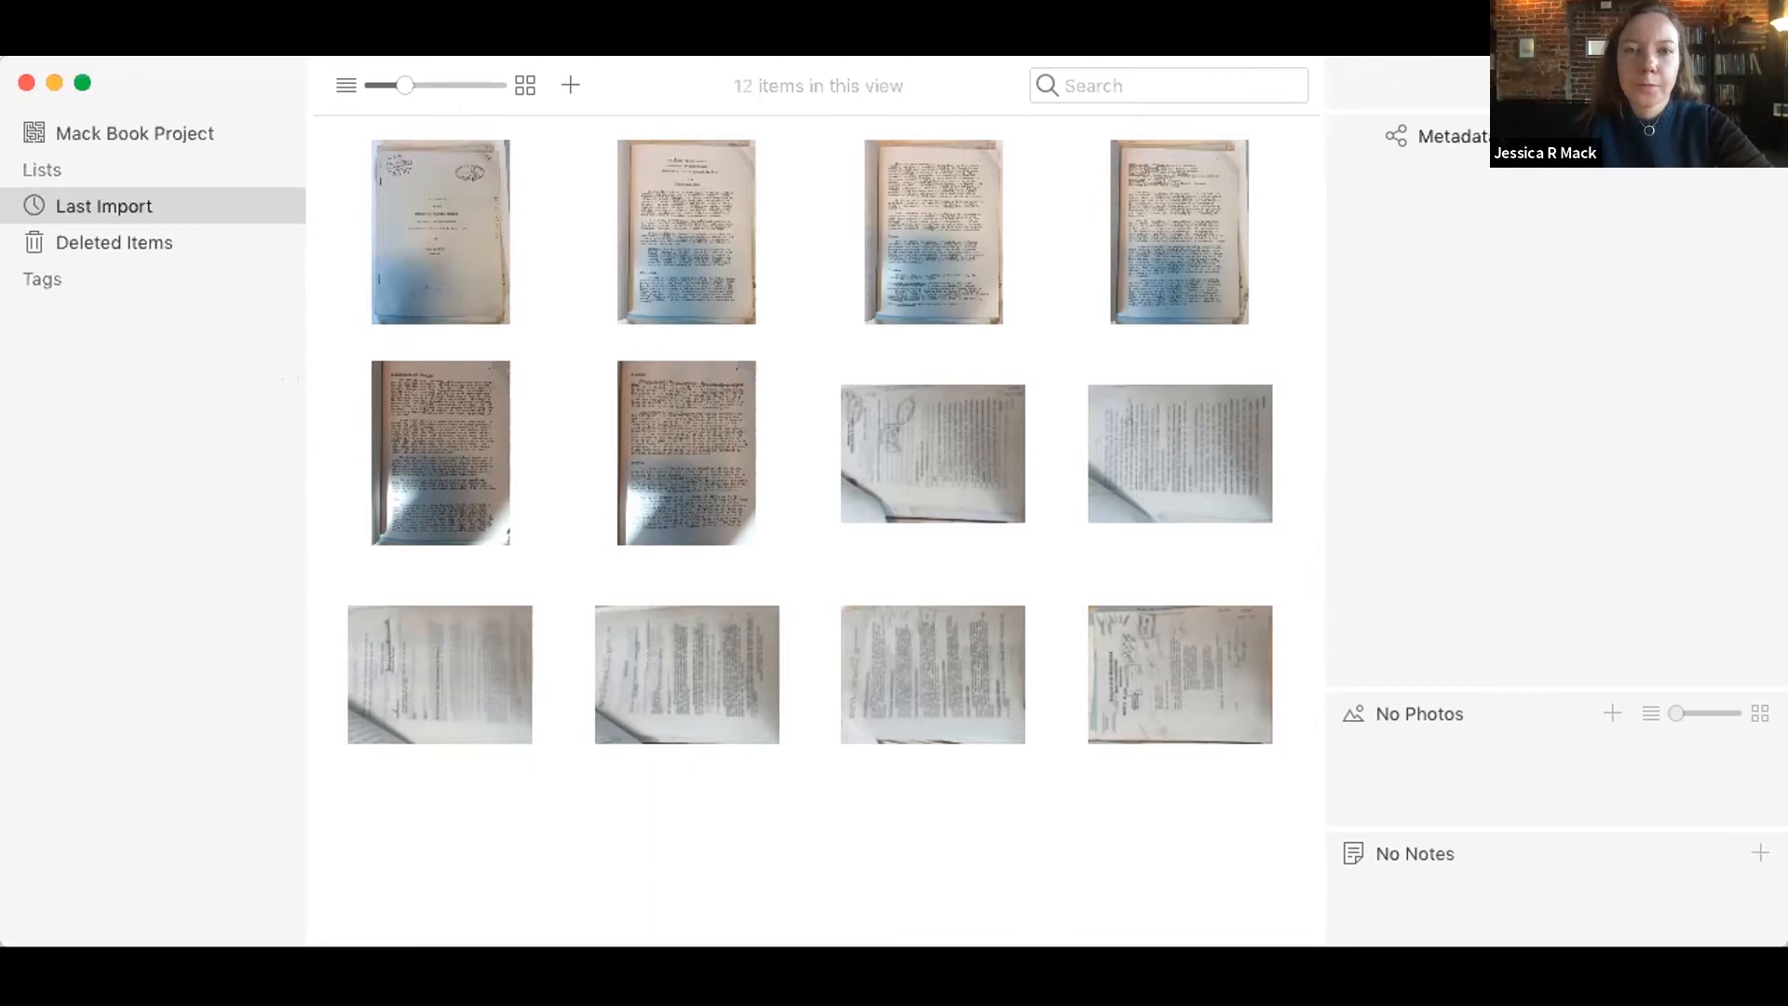
# Step: Open the first item, 2016-03-17 11.53.27, look over its photo and metadata, and return to the project overview
pyautogui.doubleClick(452, 206)
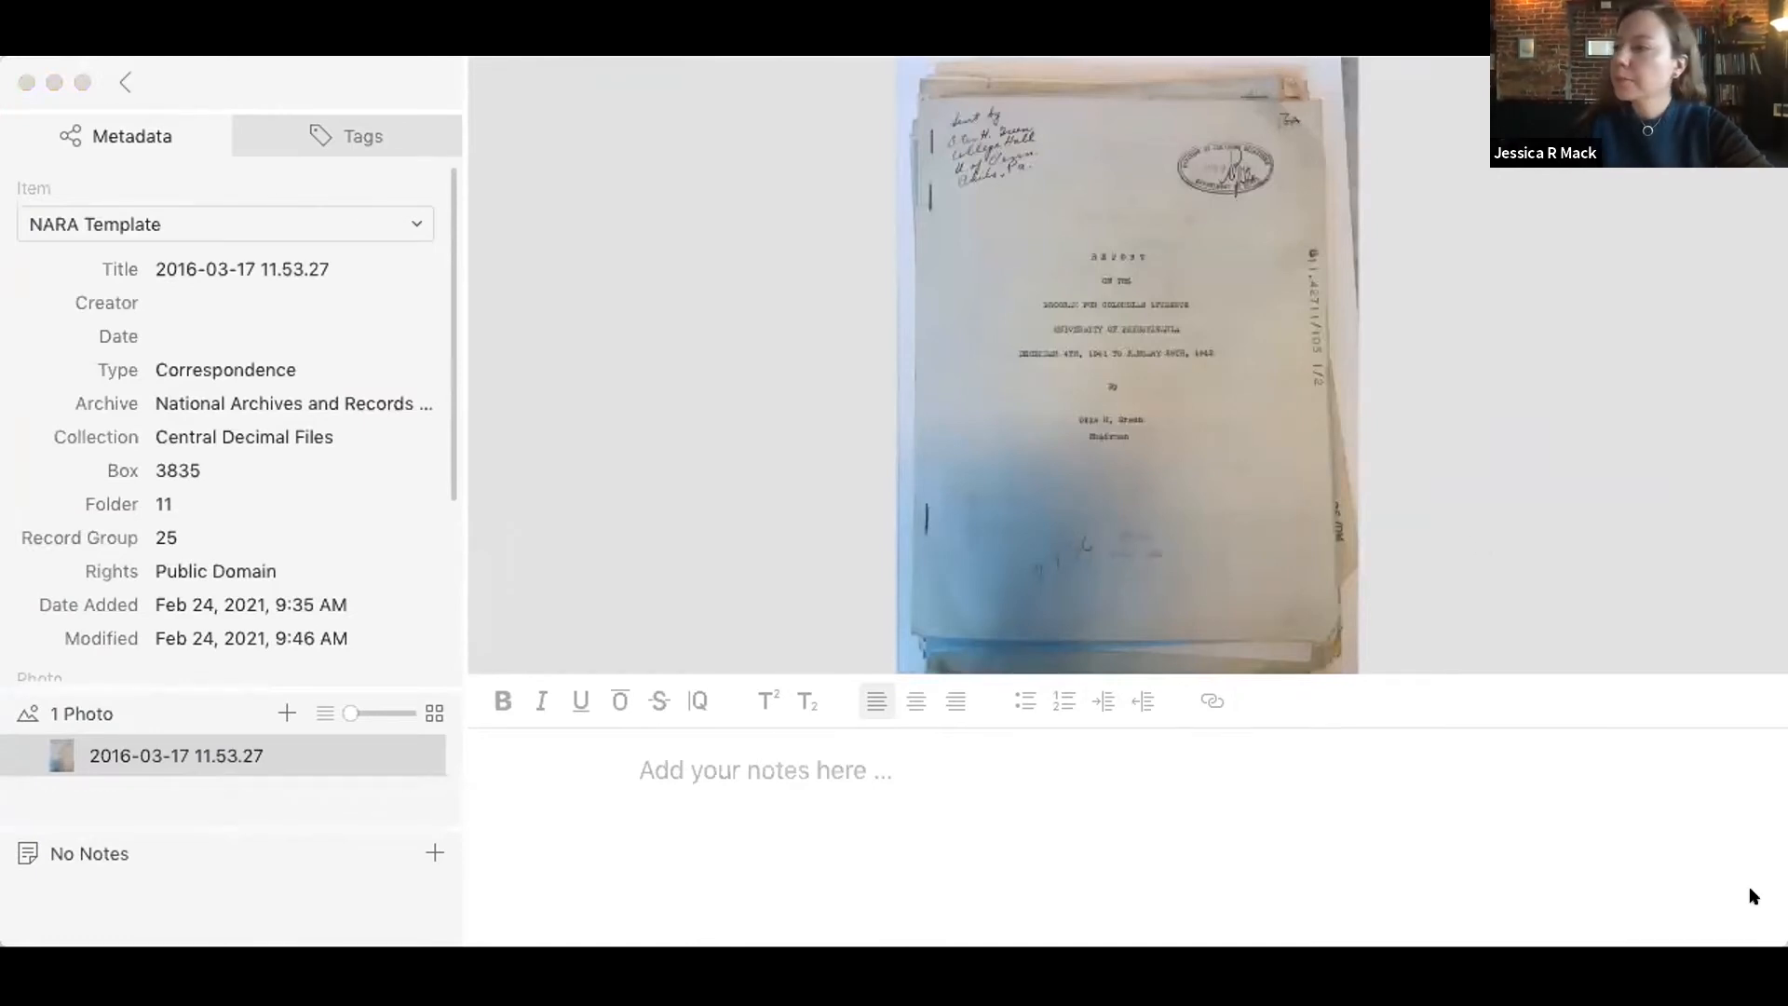
pyautogui.click(1745, 909)
pyautogui.moveTo(1651, 565)
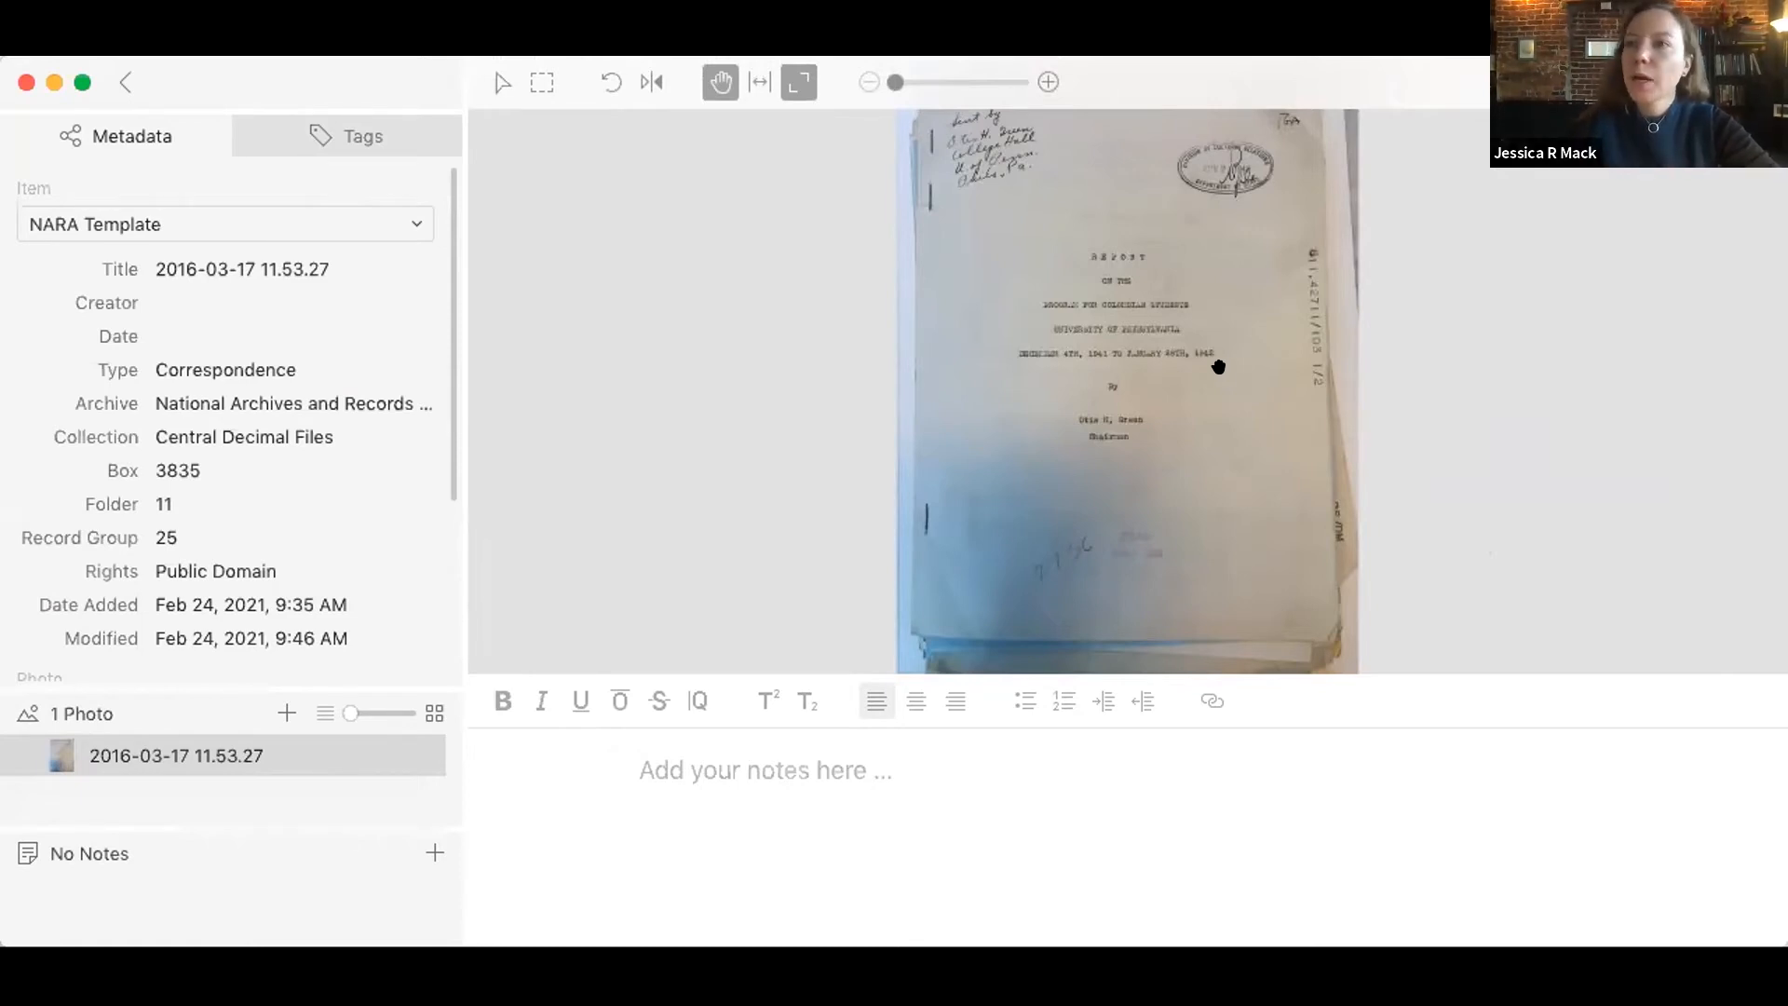
pyautogui.click(125, 81)
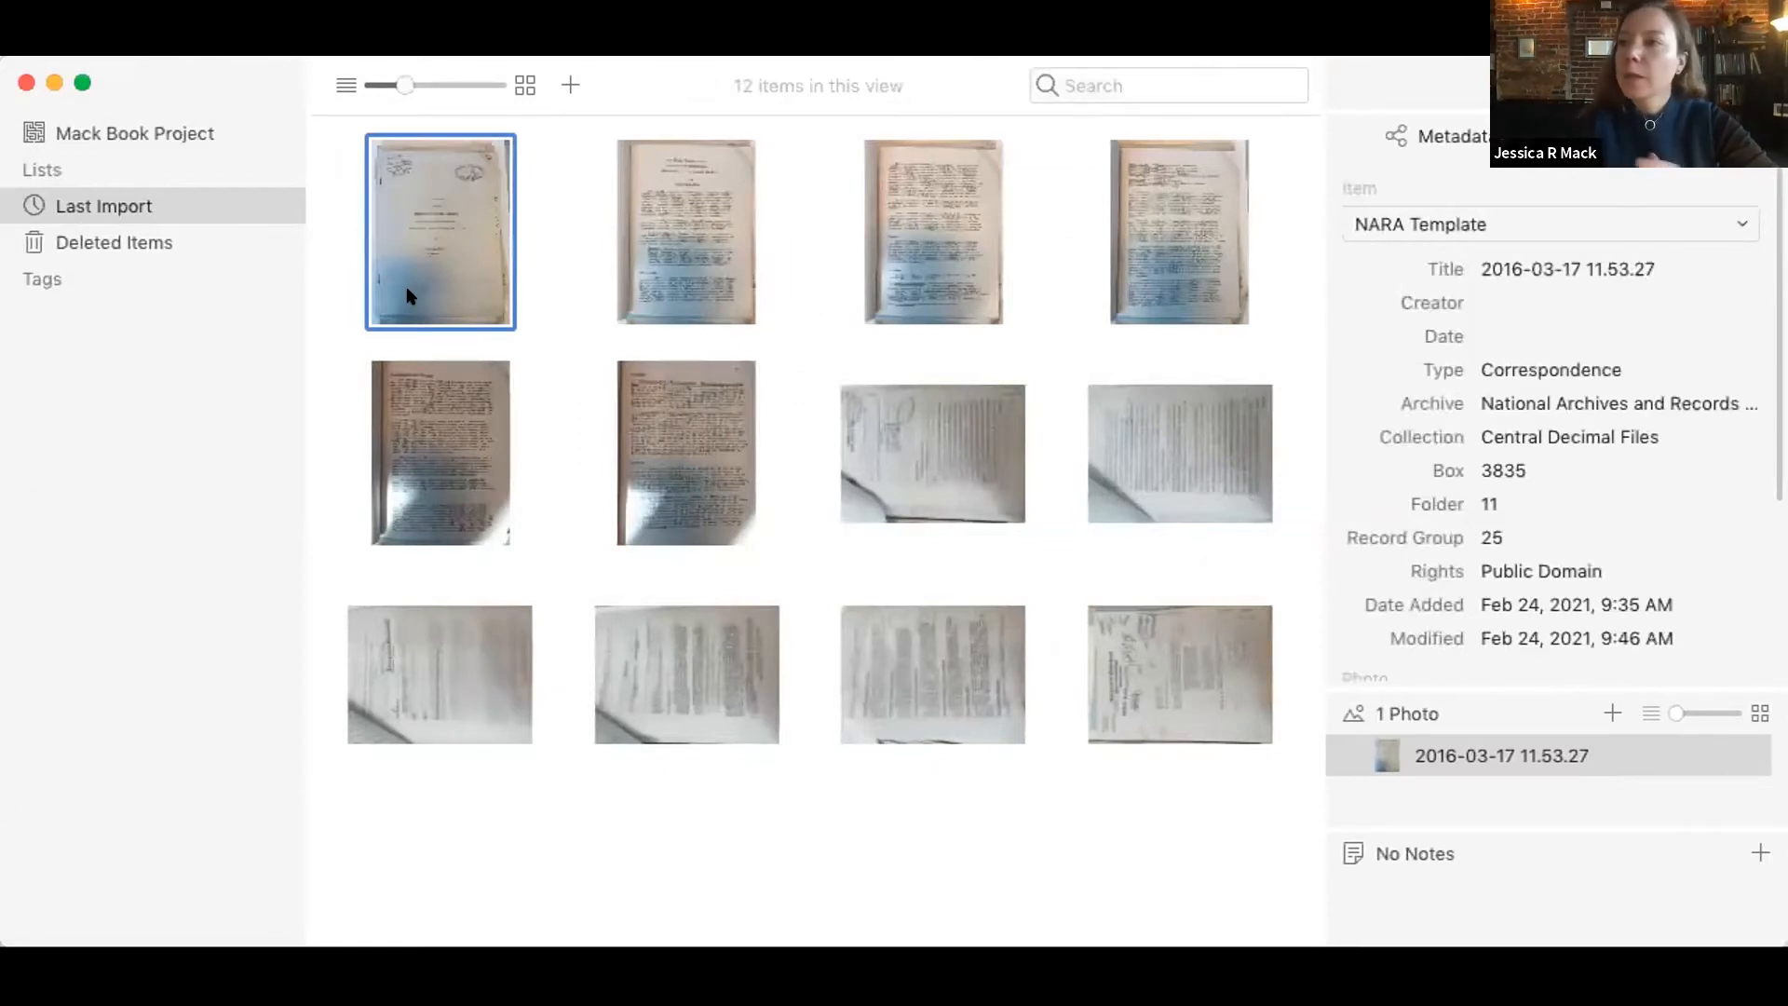
# Step: Merge the six upright report pages, starting with 2016-03-17 11.53.27, into one item and check its photo list
pyautogui.keyDown('shift'); pyautogui.click(631, 429); pyautogui.keyUp('shift')
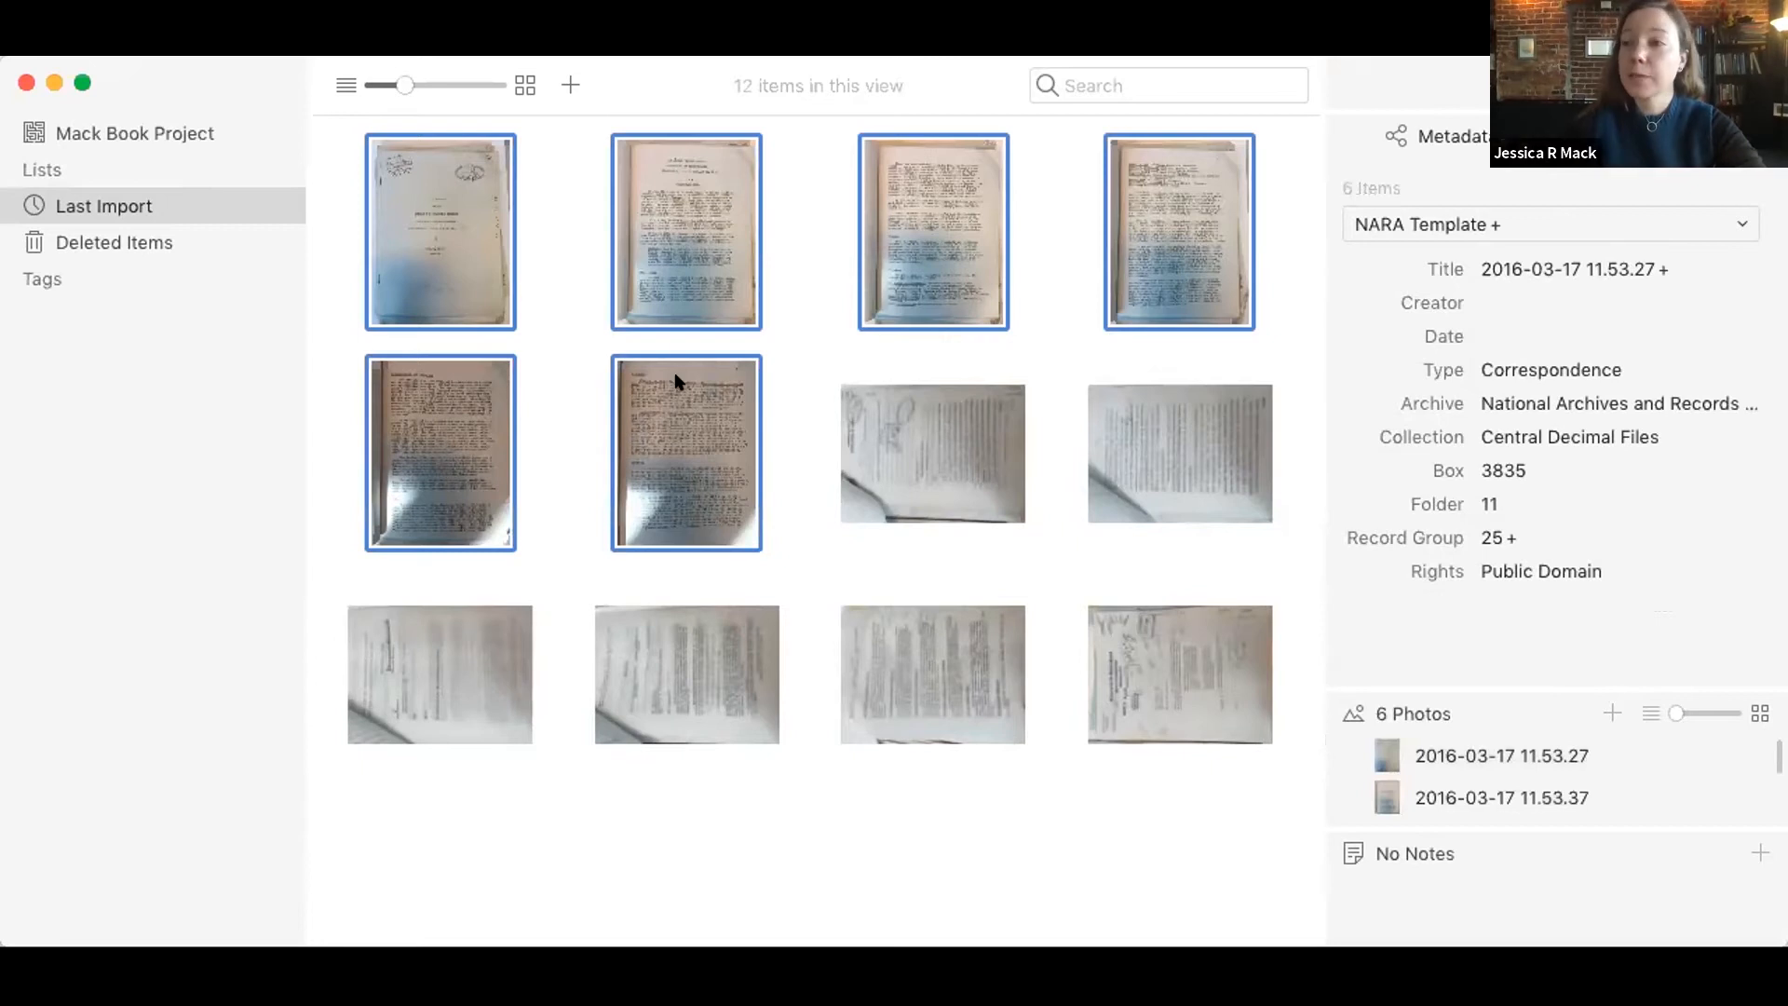
pyautogui.rightClick(659, 410)
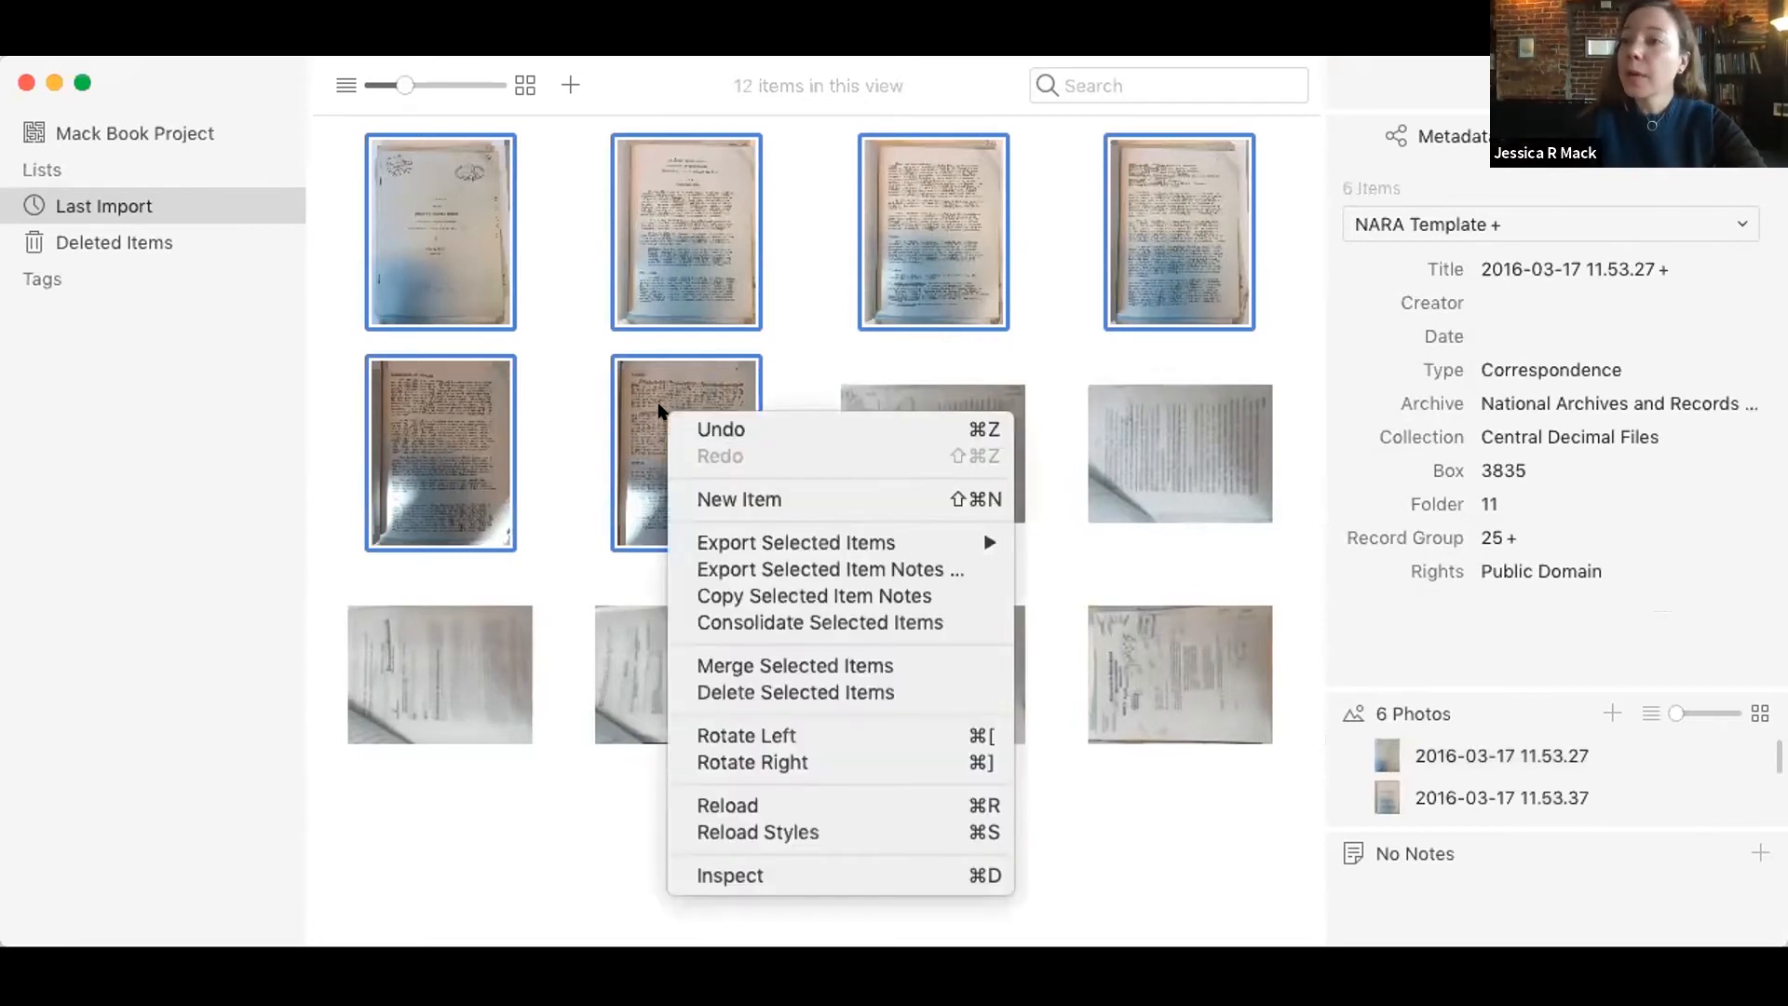
pyautogui.click(700, 663)
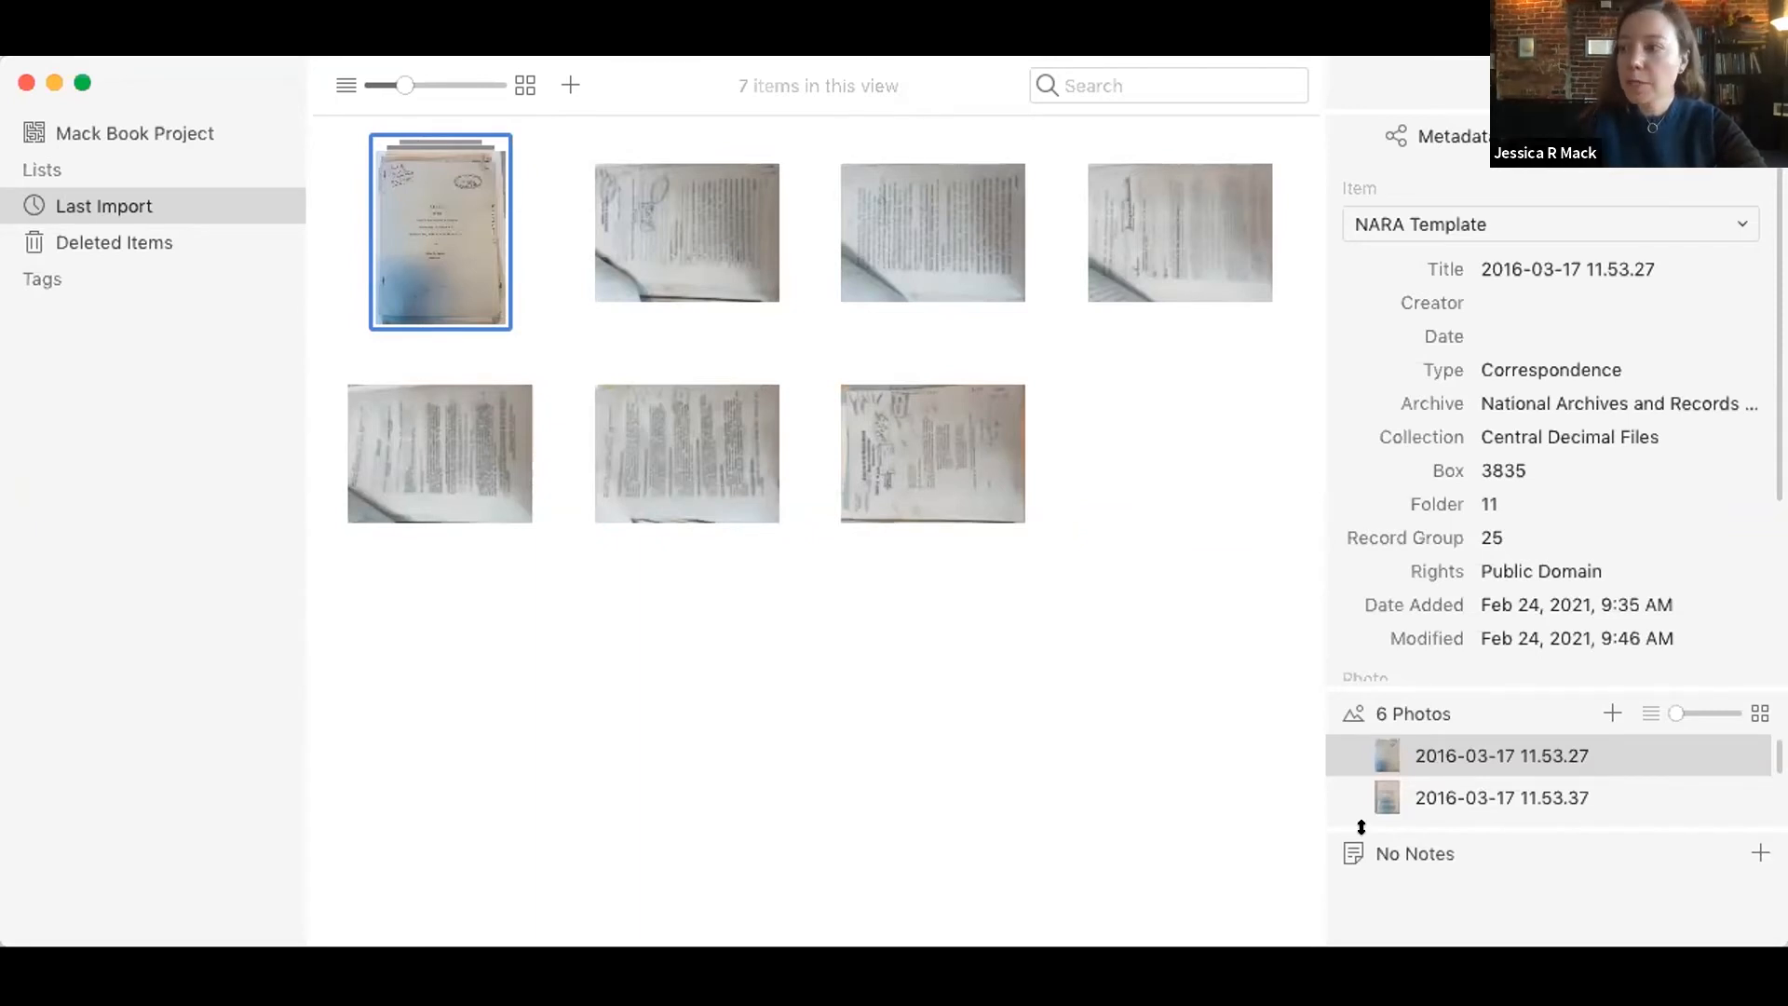
pyautogui.scroll(-5, 1459, 791)
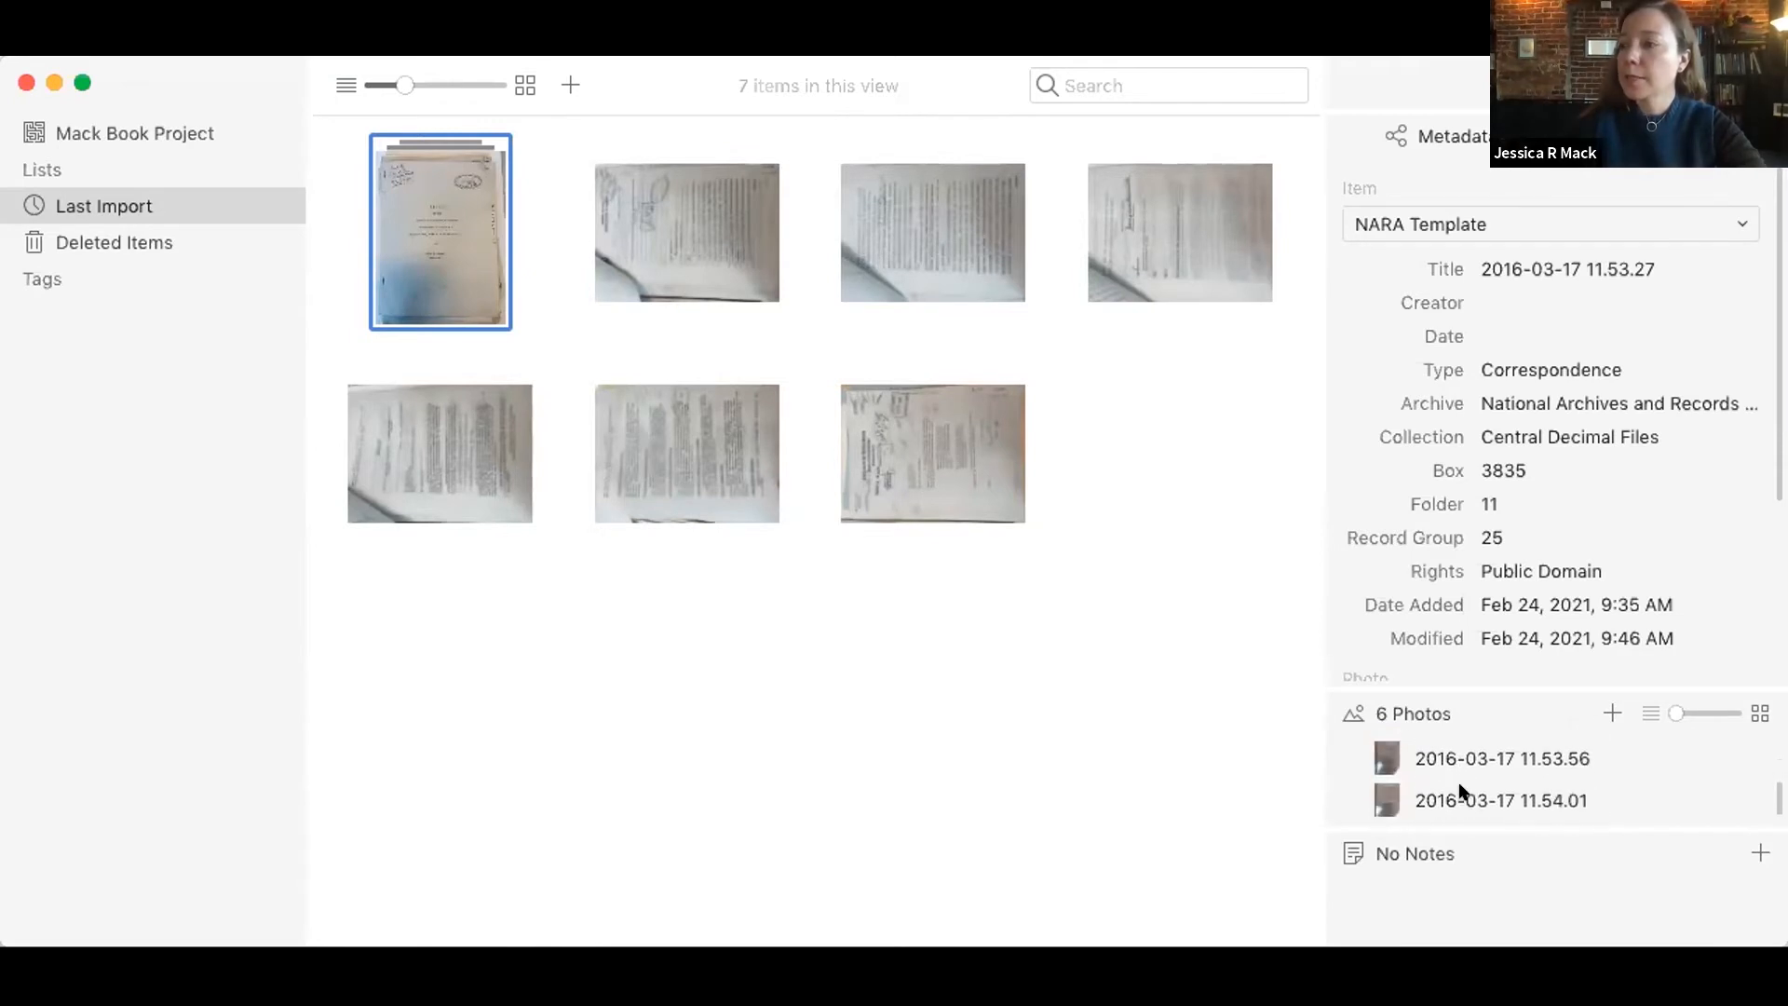
pyautogui.scroll(5, 1460, 791)
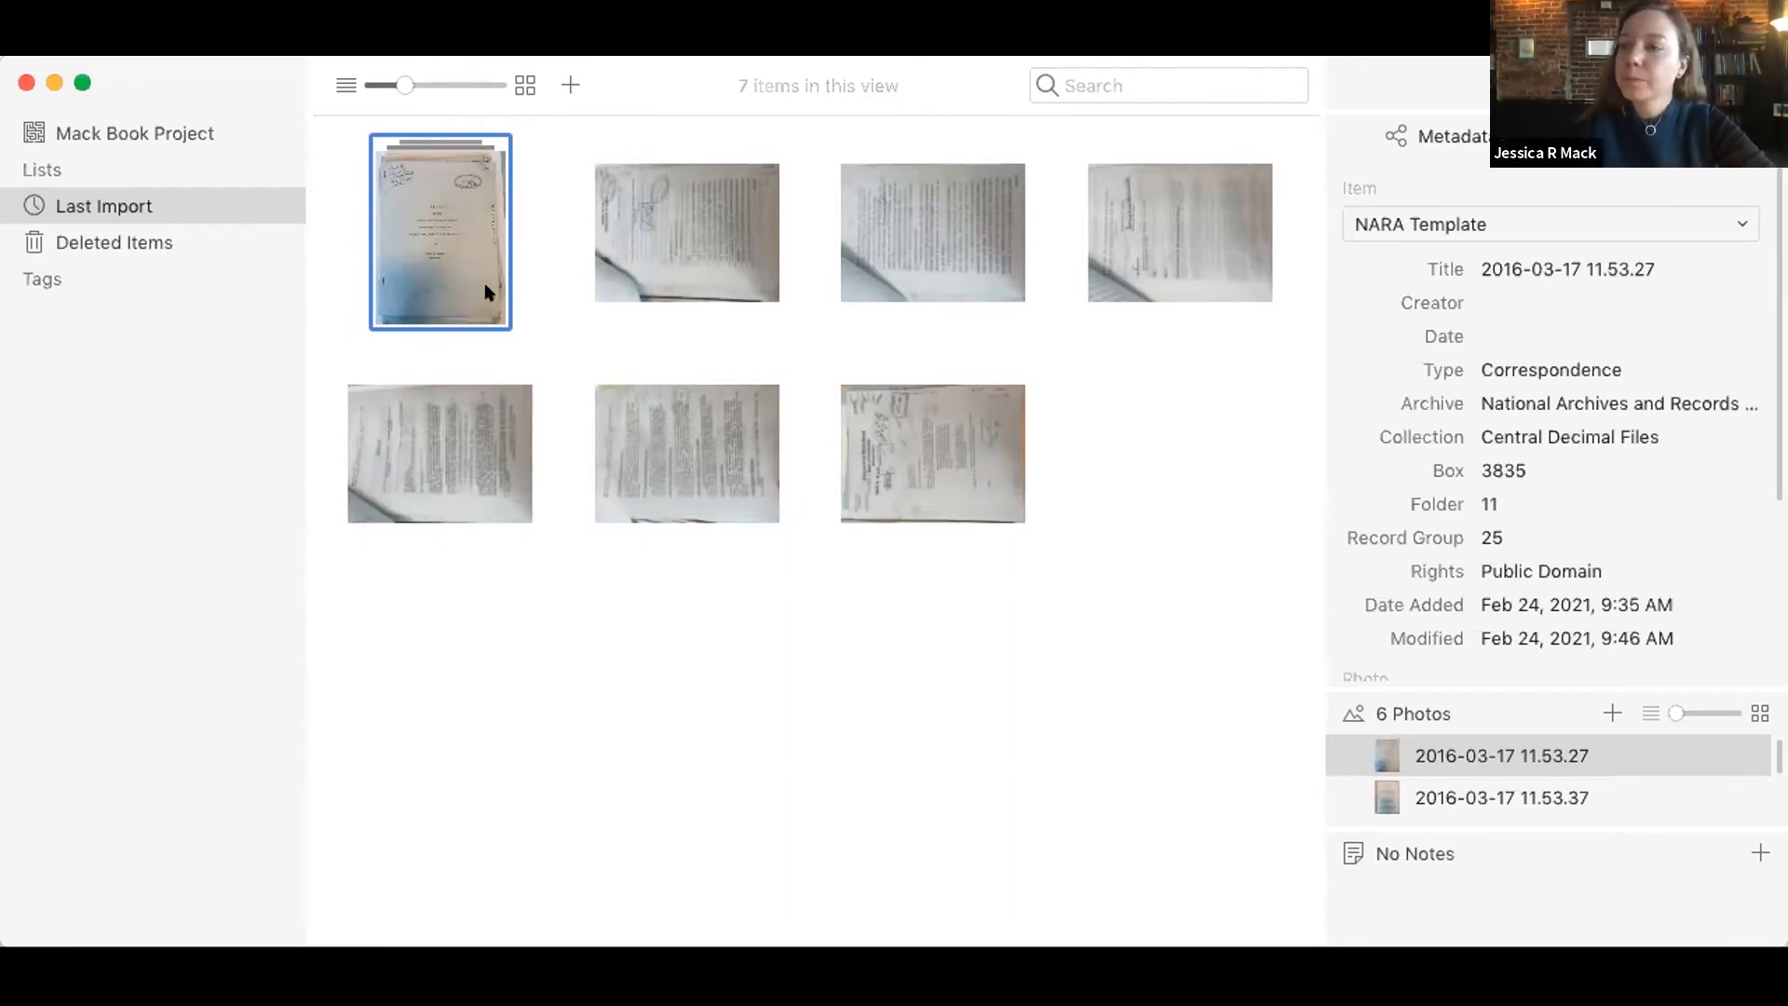
# Step: Rotate the six remaining sideways items, starting with 2016-03-17 12.10.42, to the right and deselect them
pyautogui.click(656, 270)
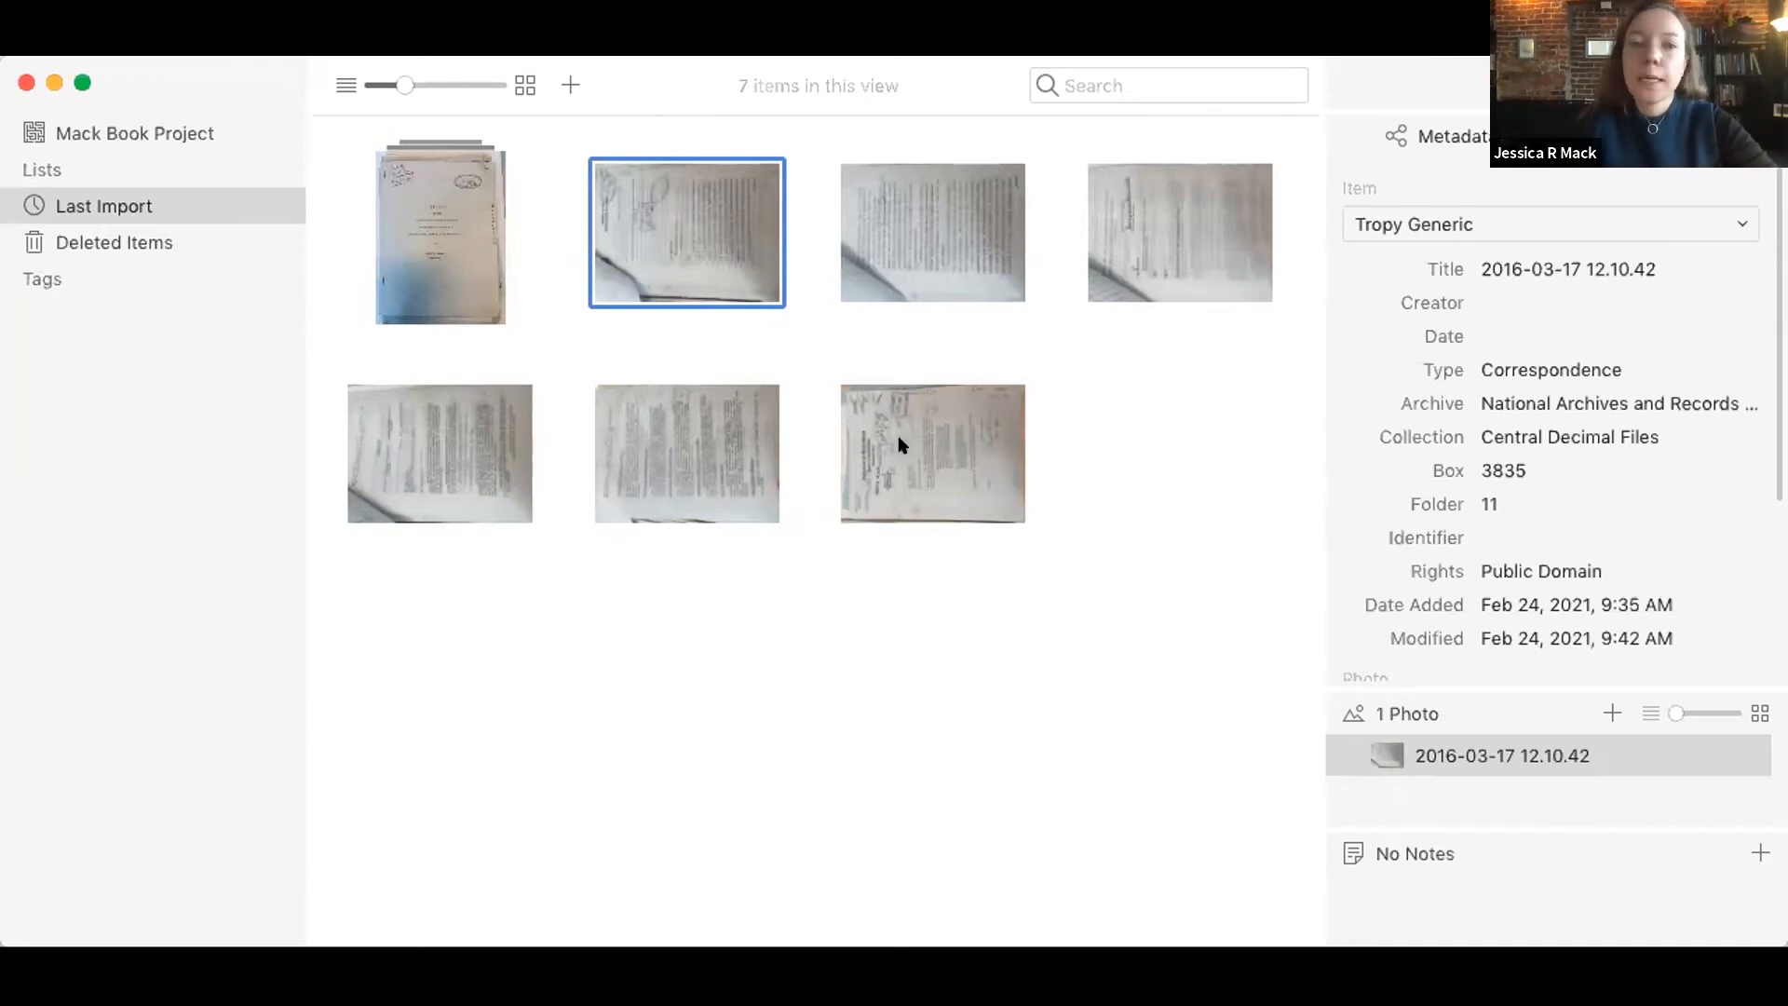
pyautogui.keyDown('shift'); pyautogui.click(933, 478); pyautogui.keyUp('shift')
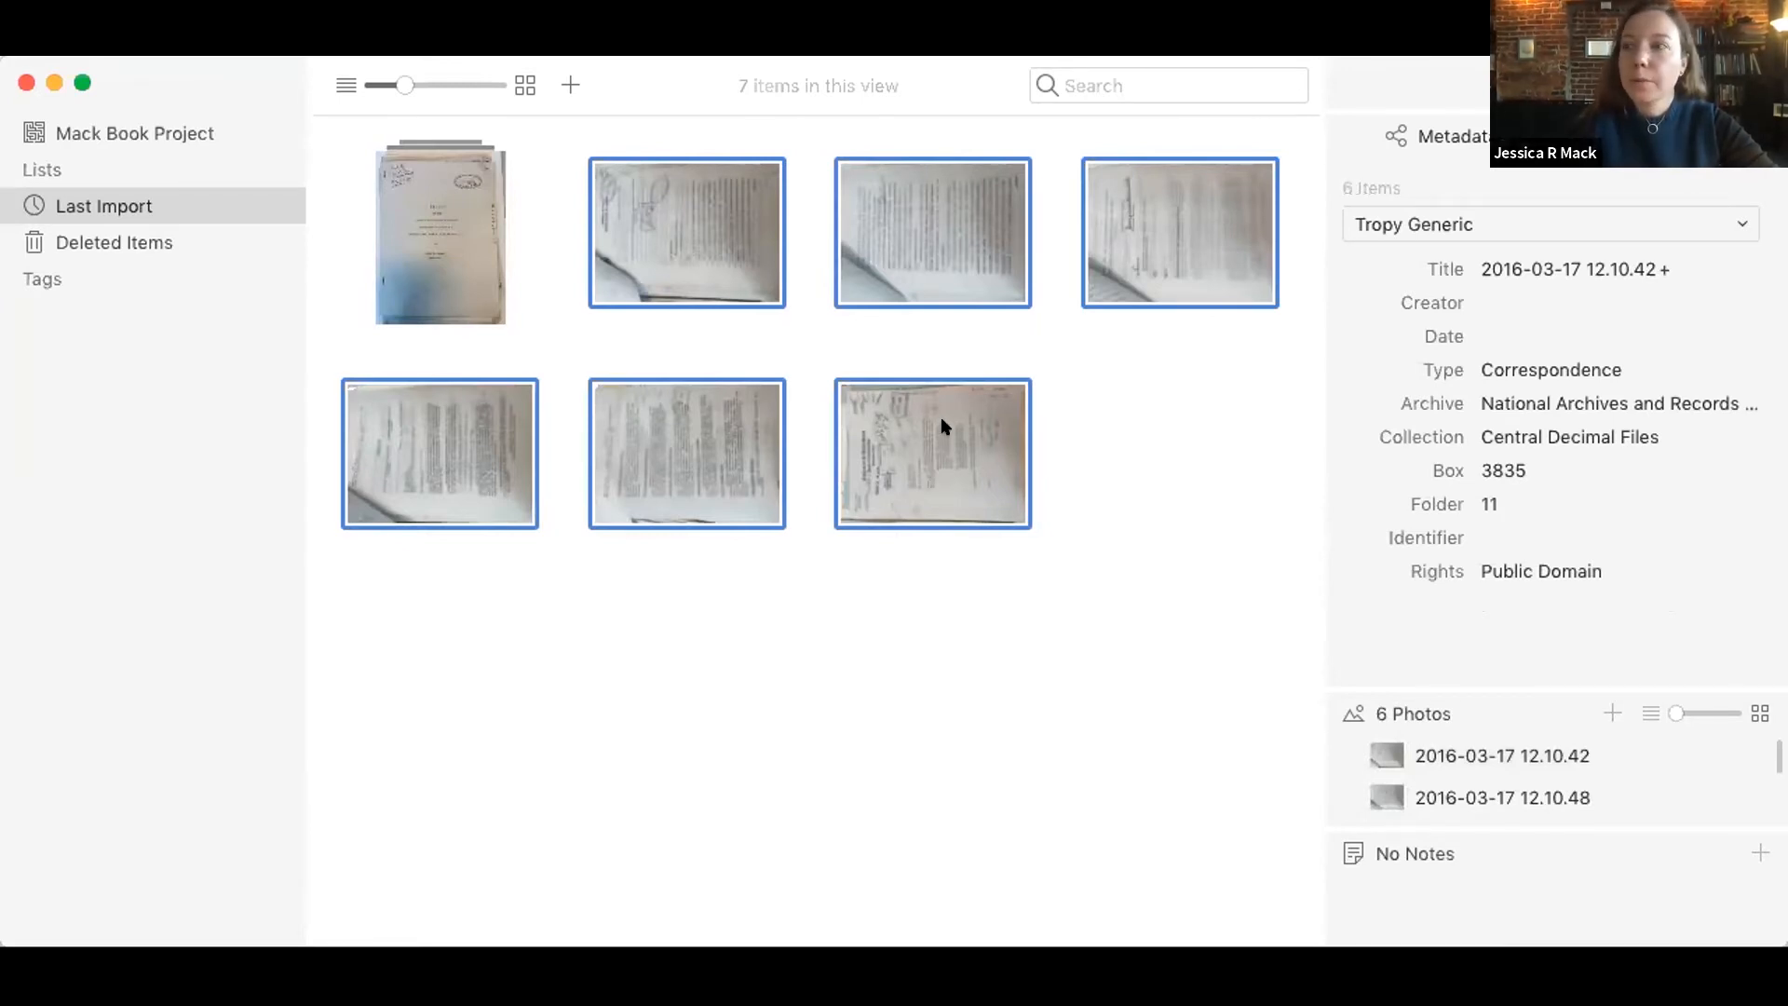
pyautogui.rightClick(942, 426)
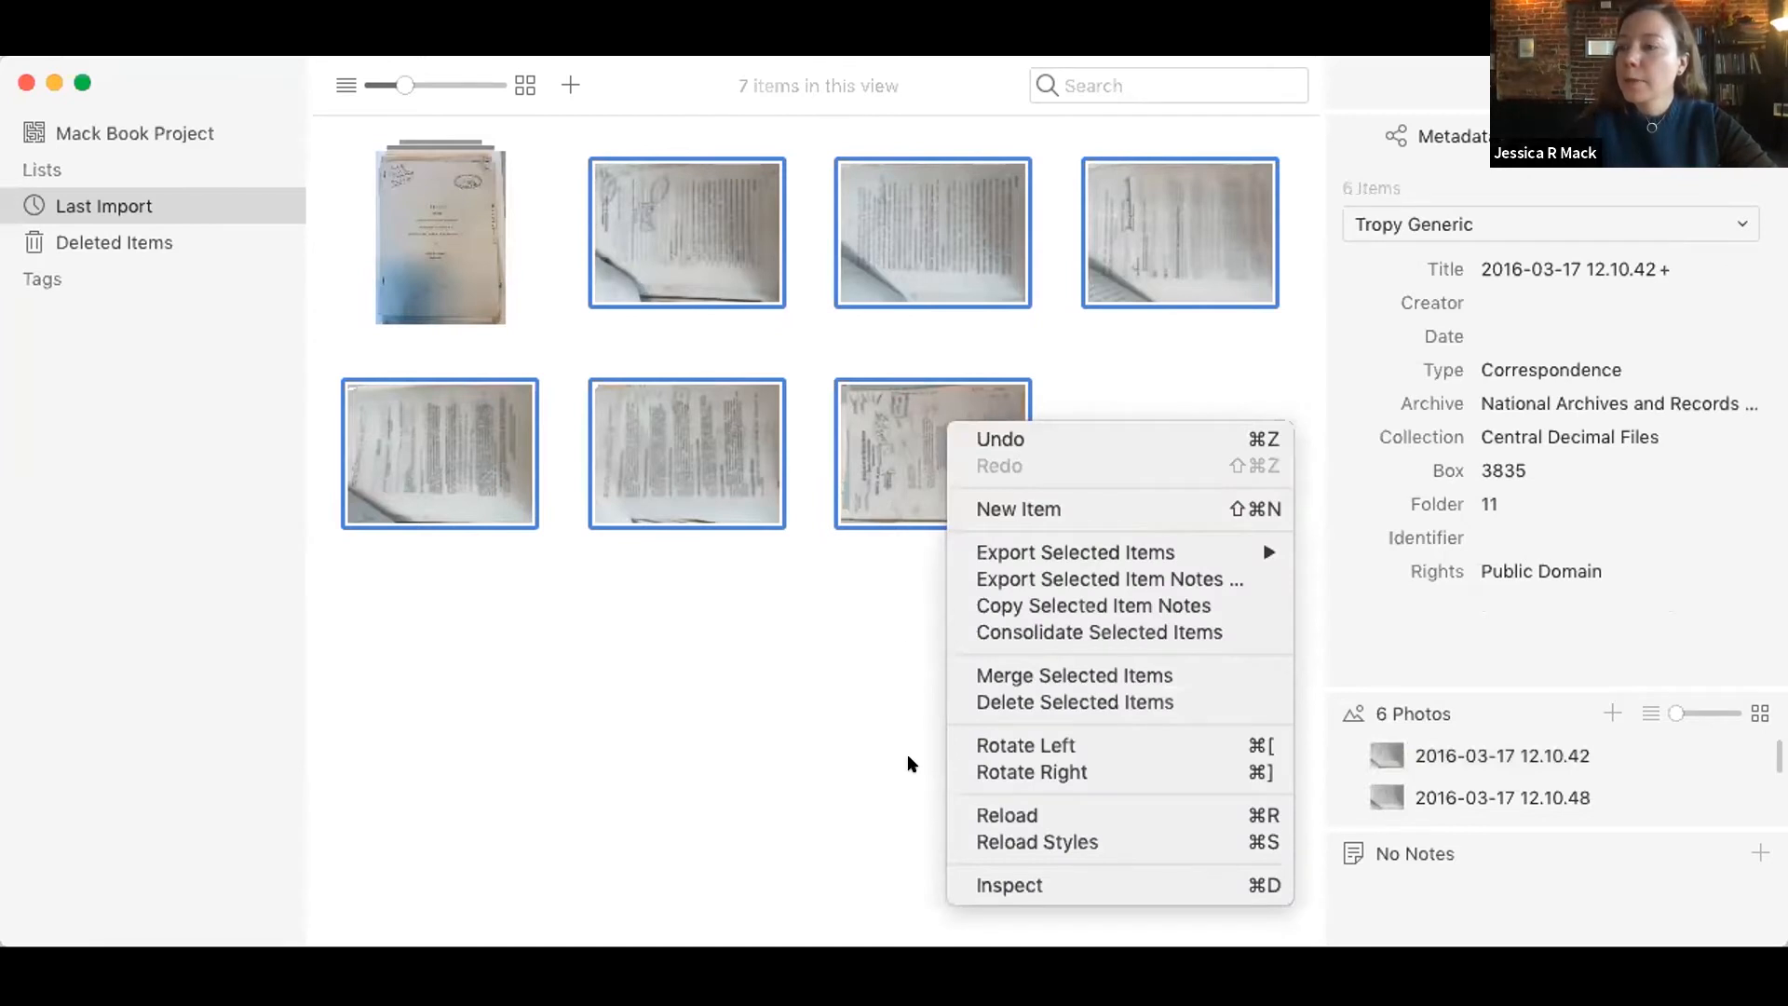
pyautogui.click(962, 771)
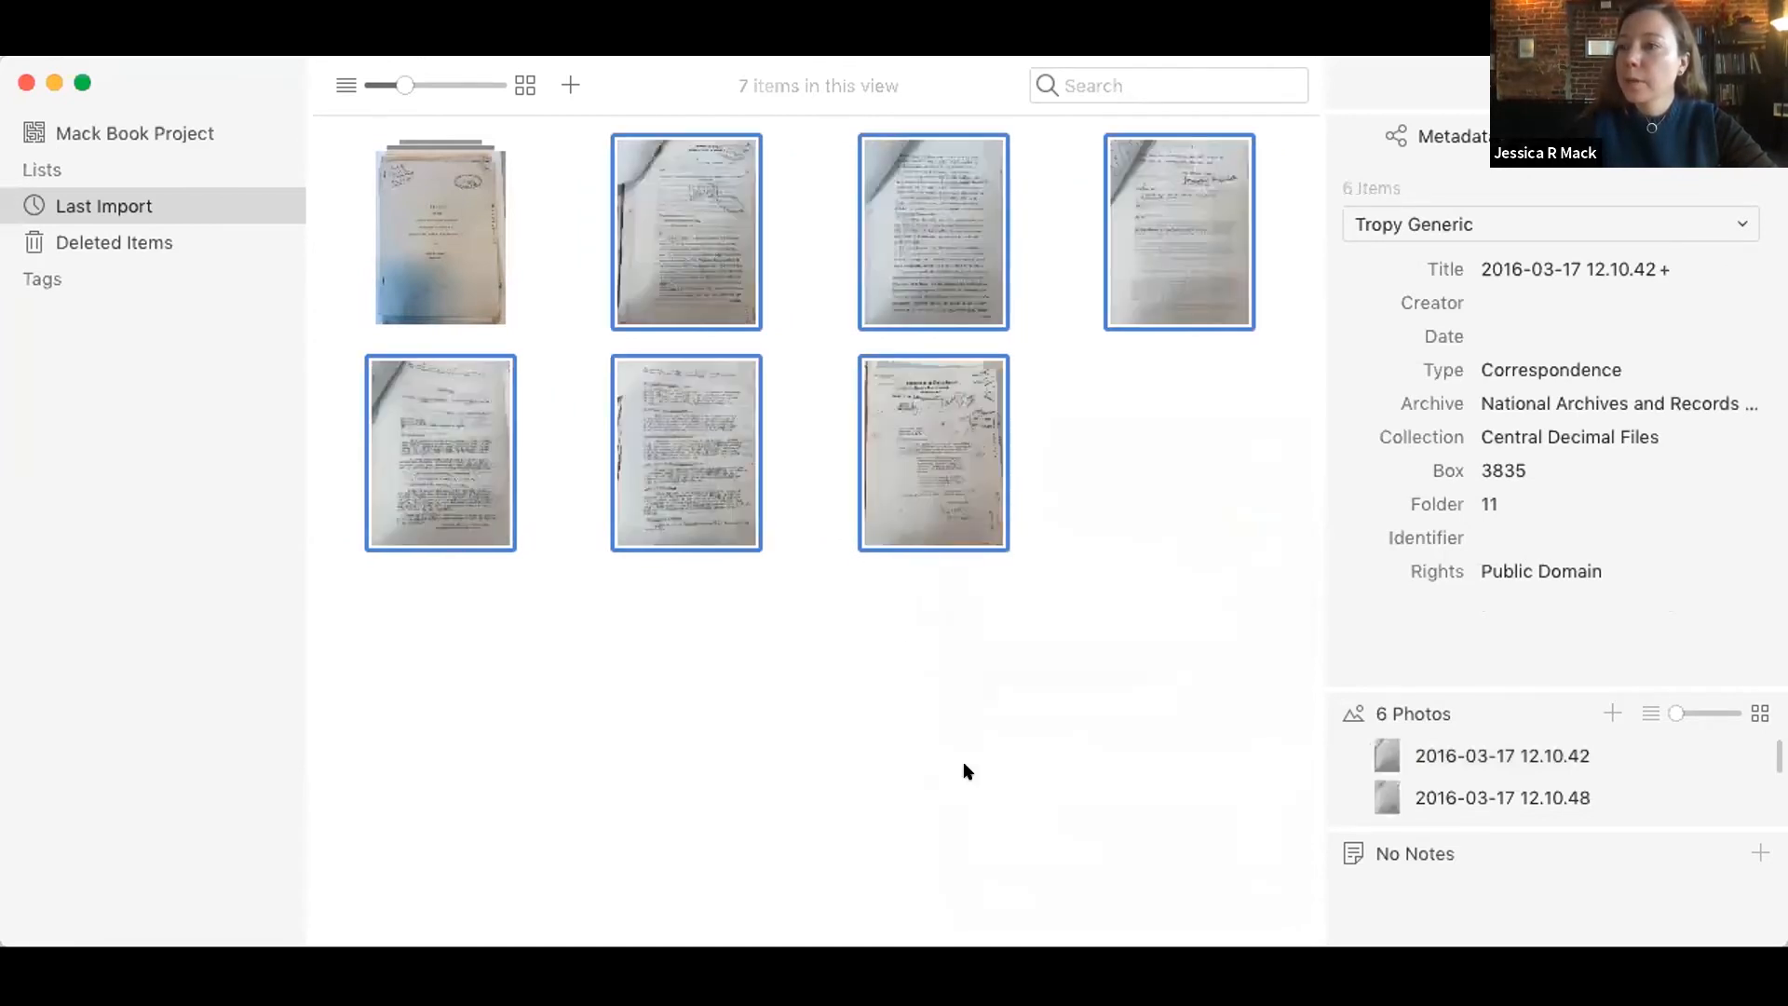
pyautogui.click(999, 638)
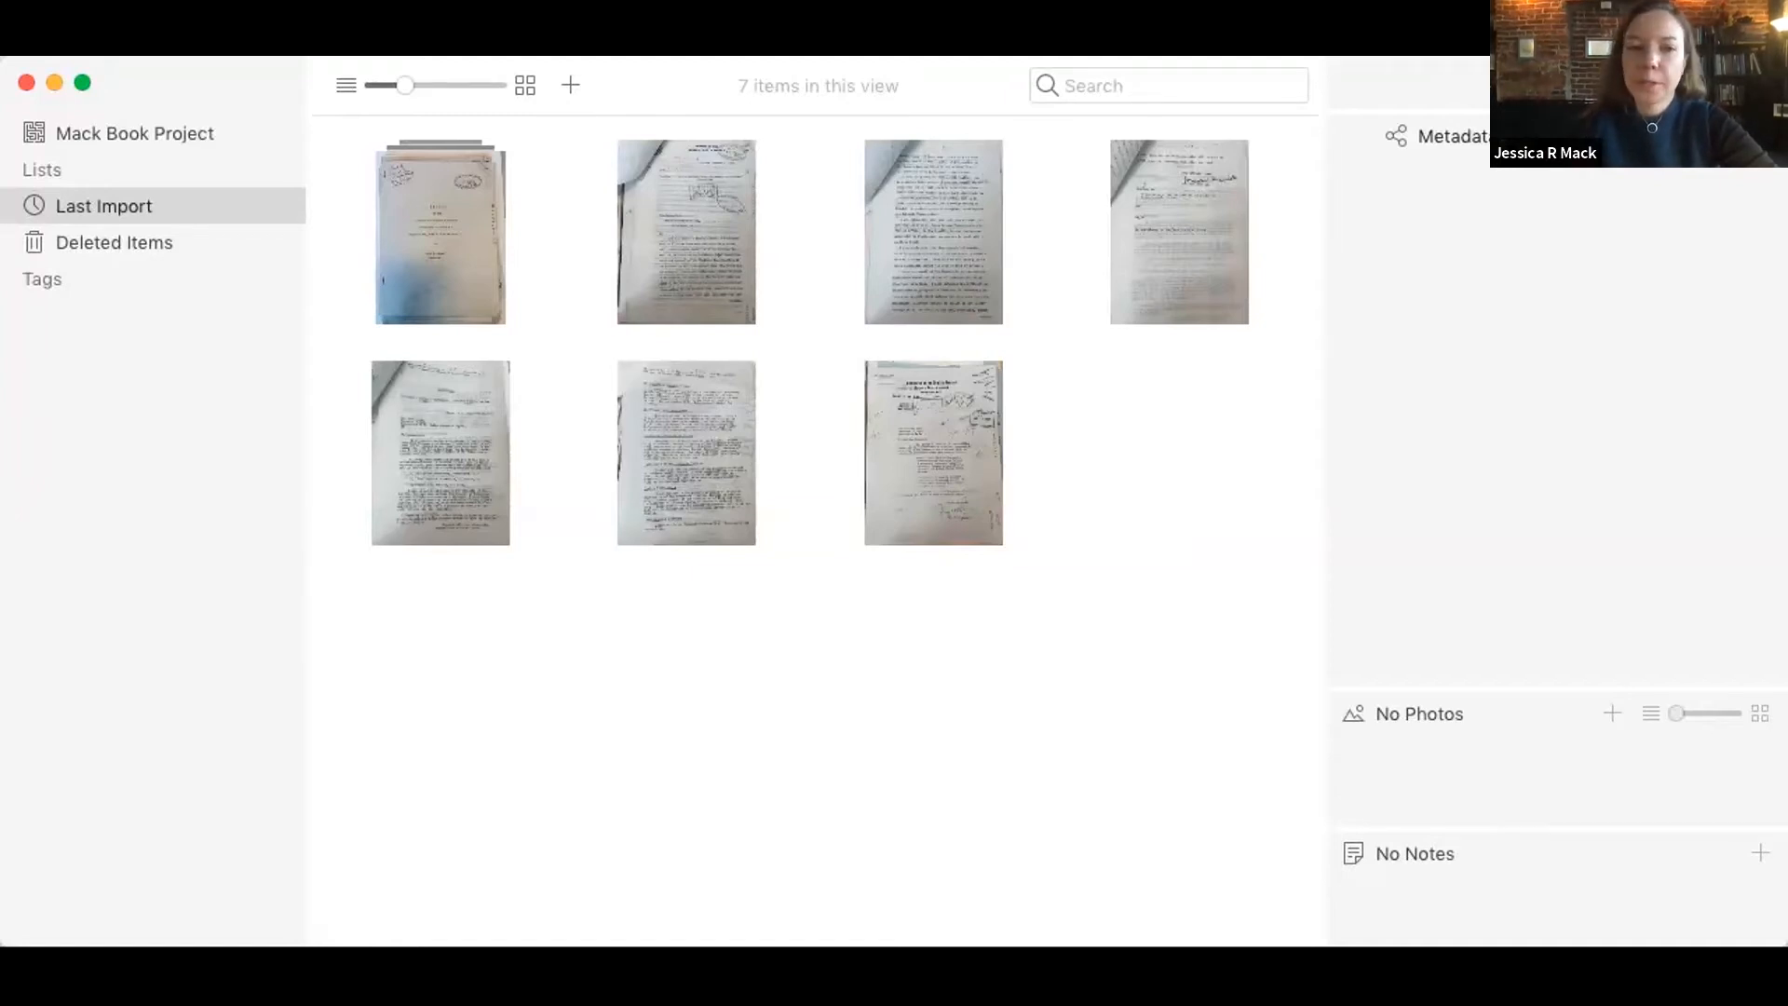
# Step: Open the merged report item and rotate its cover photo through one full turn
pyautogui.doubleClick(463, 208)
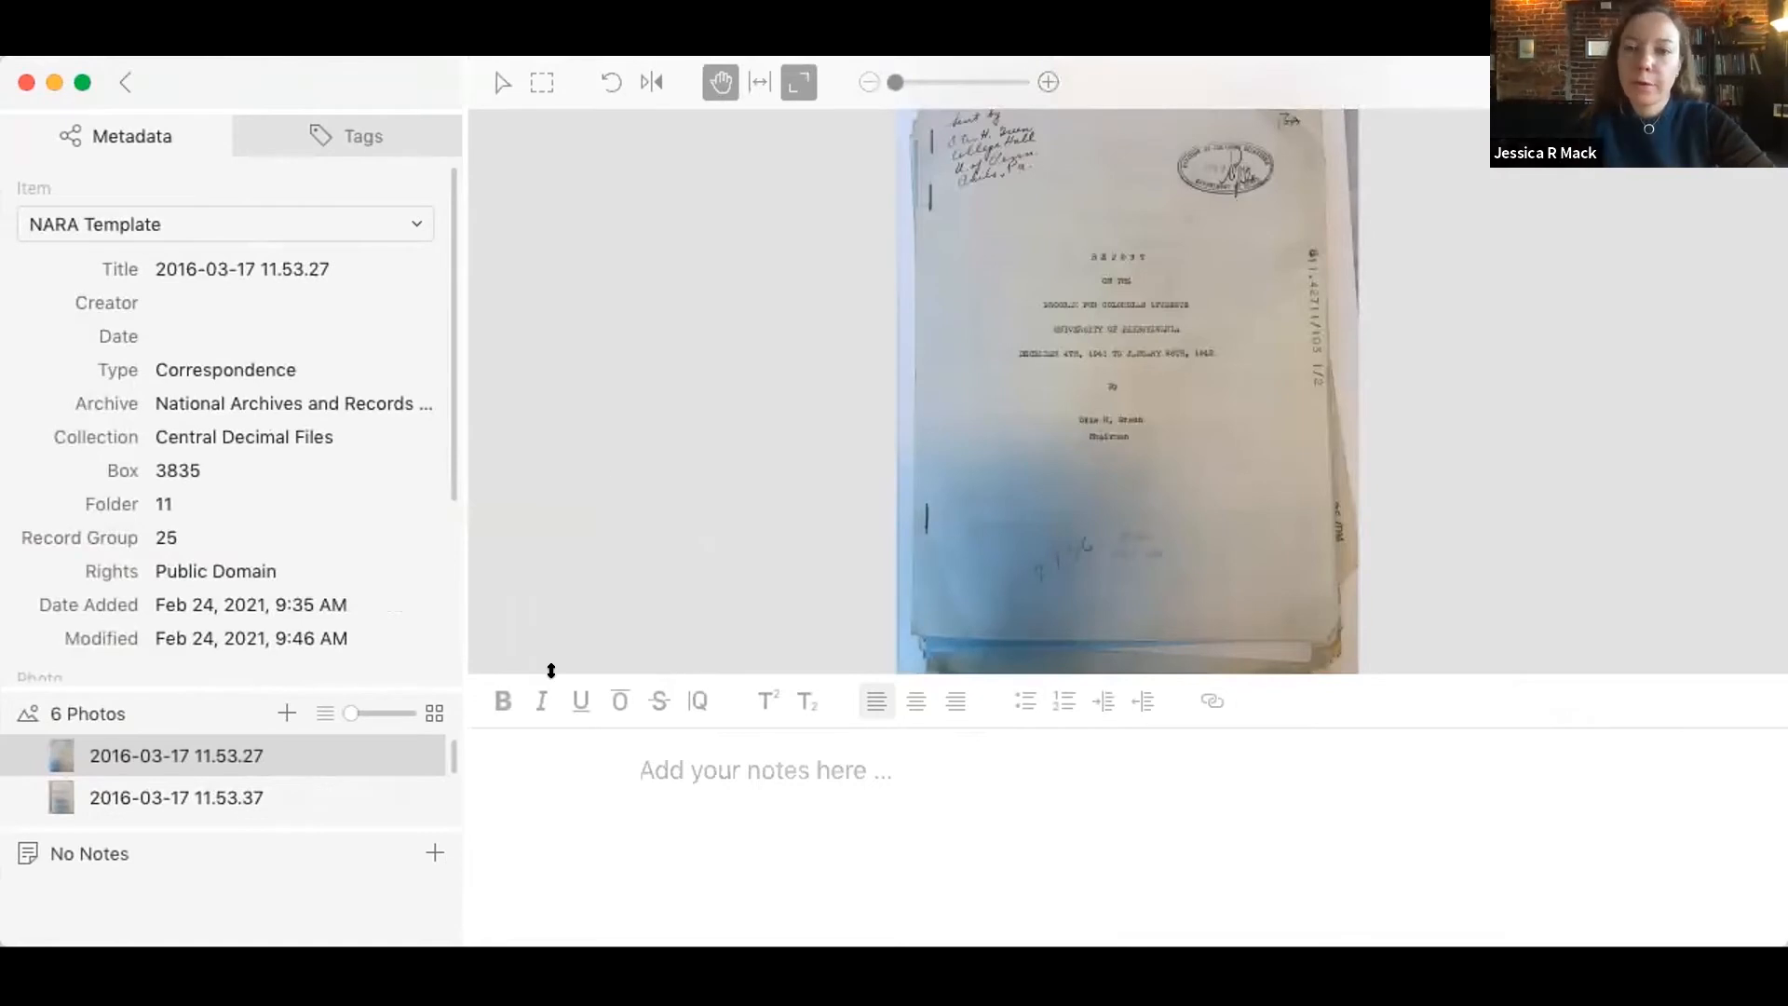
pyautogui.moveTo(1094, 141)
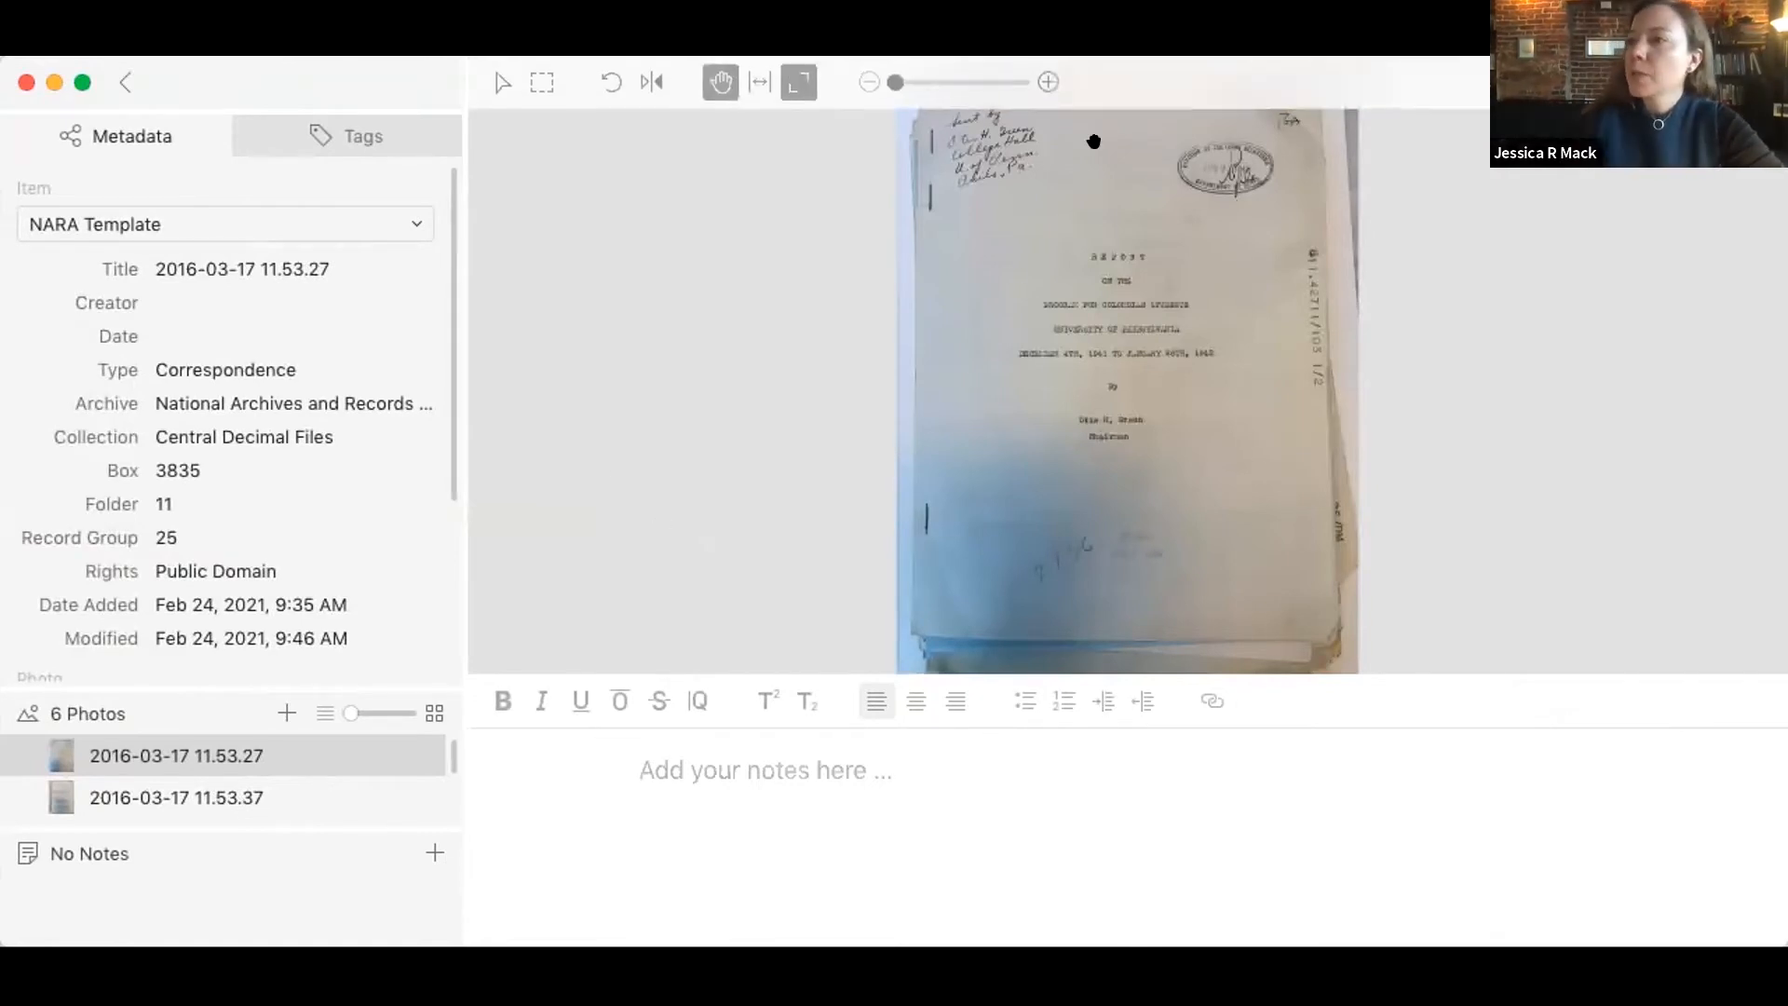
pyautogui.moveTo(882, 86)
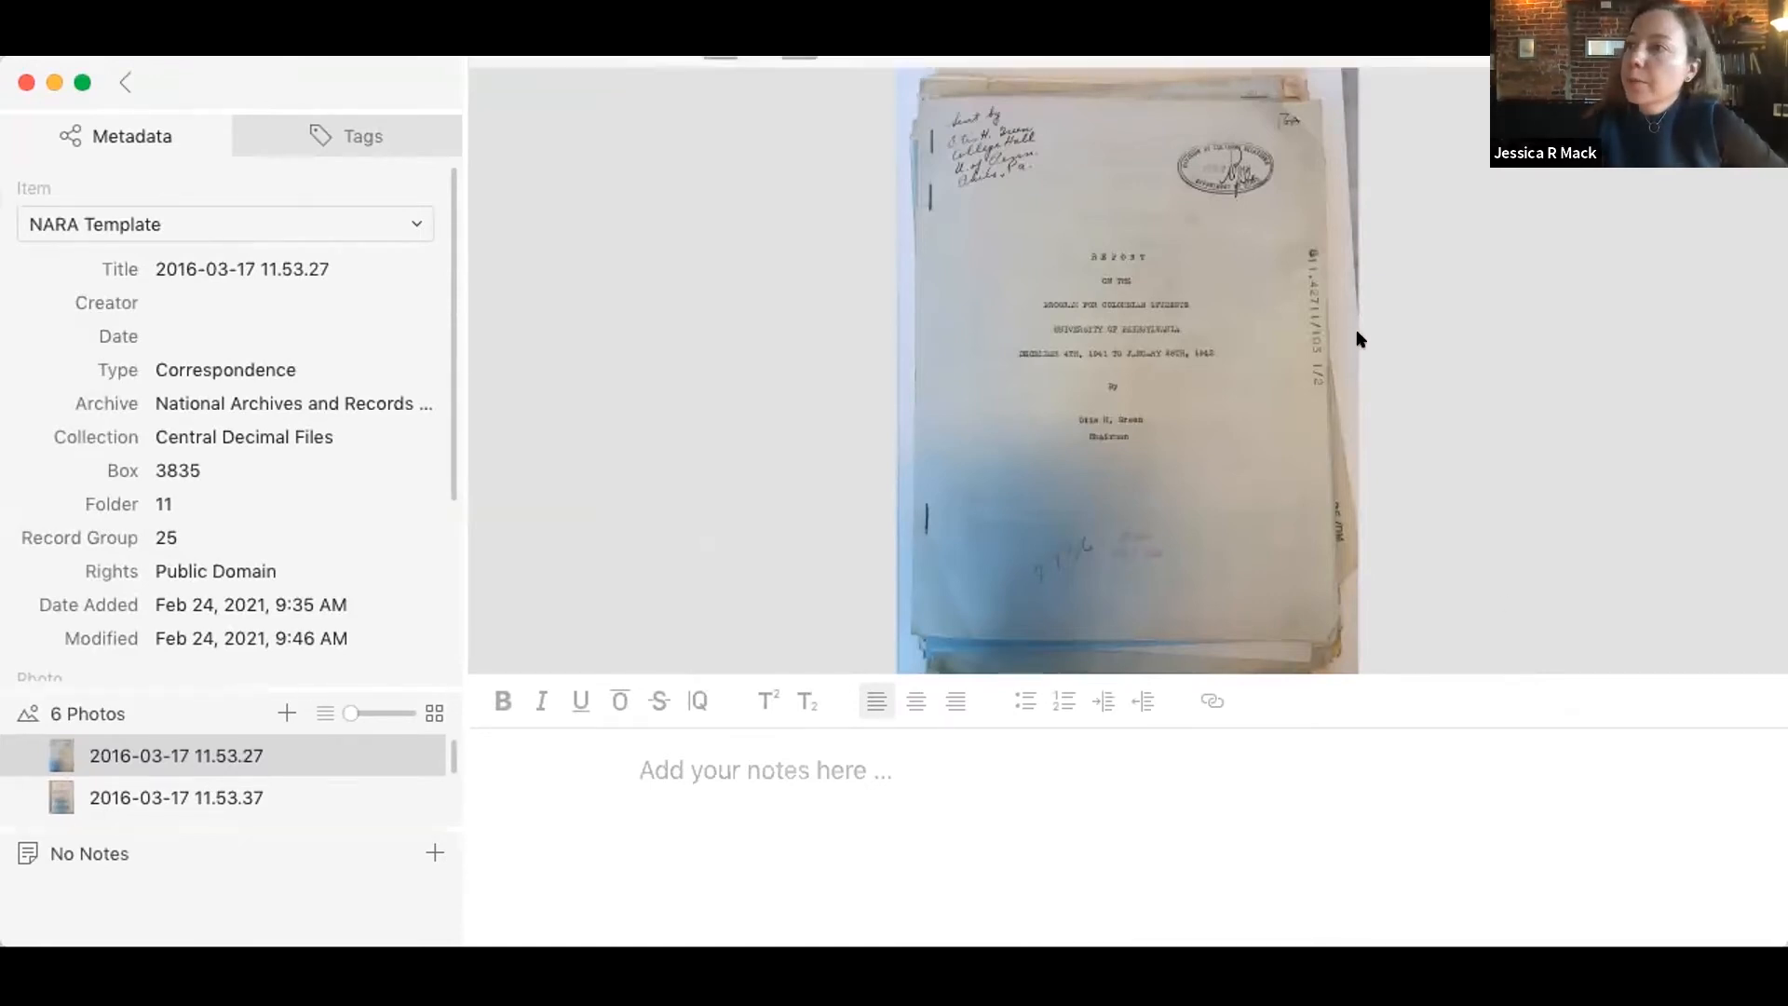
pyautogui.moveTo(676, 121)
pyautogui.click(609, 80)
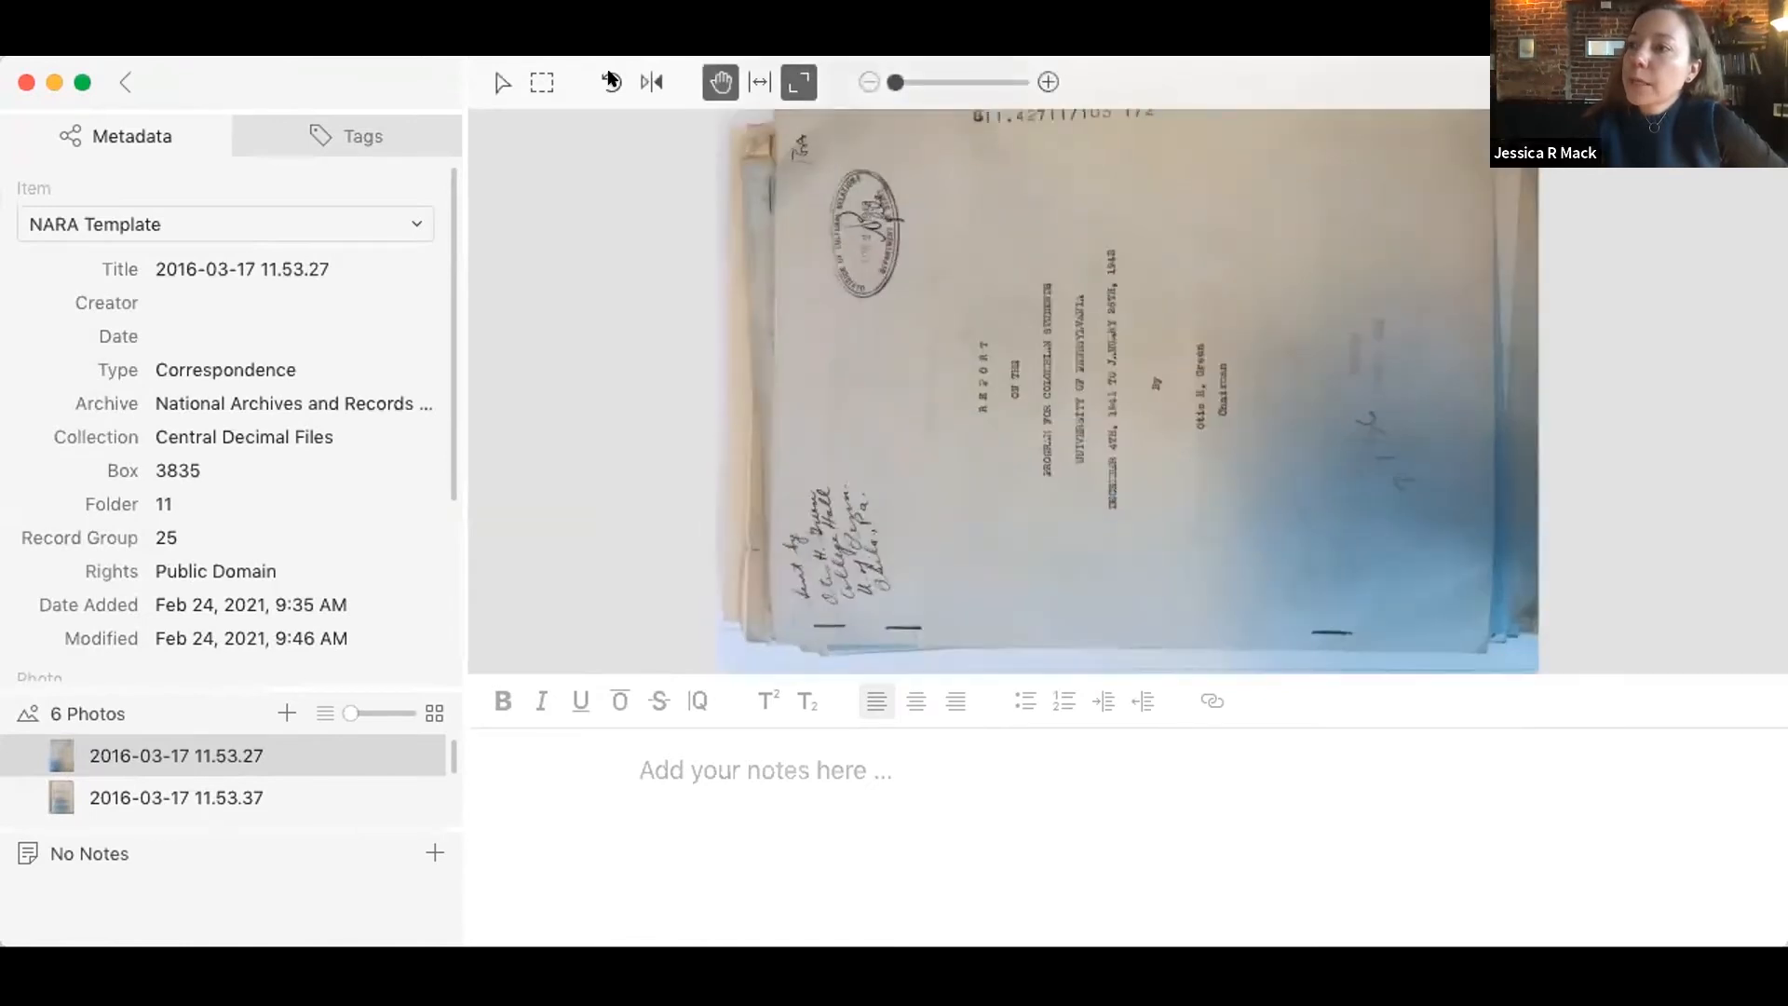
pyautogui.click(610, 80)
pyautogui.click(610, 80)
pyautogui.click(610, 81)
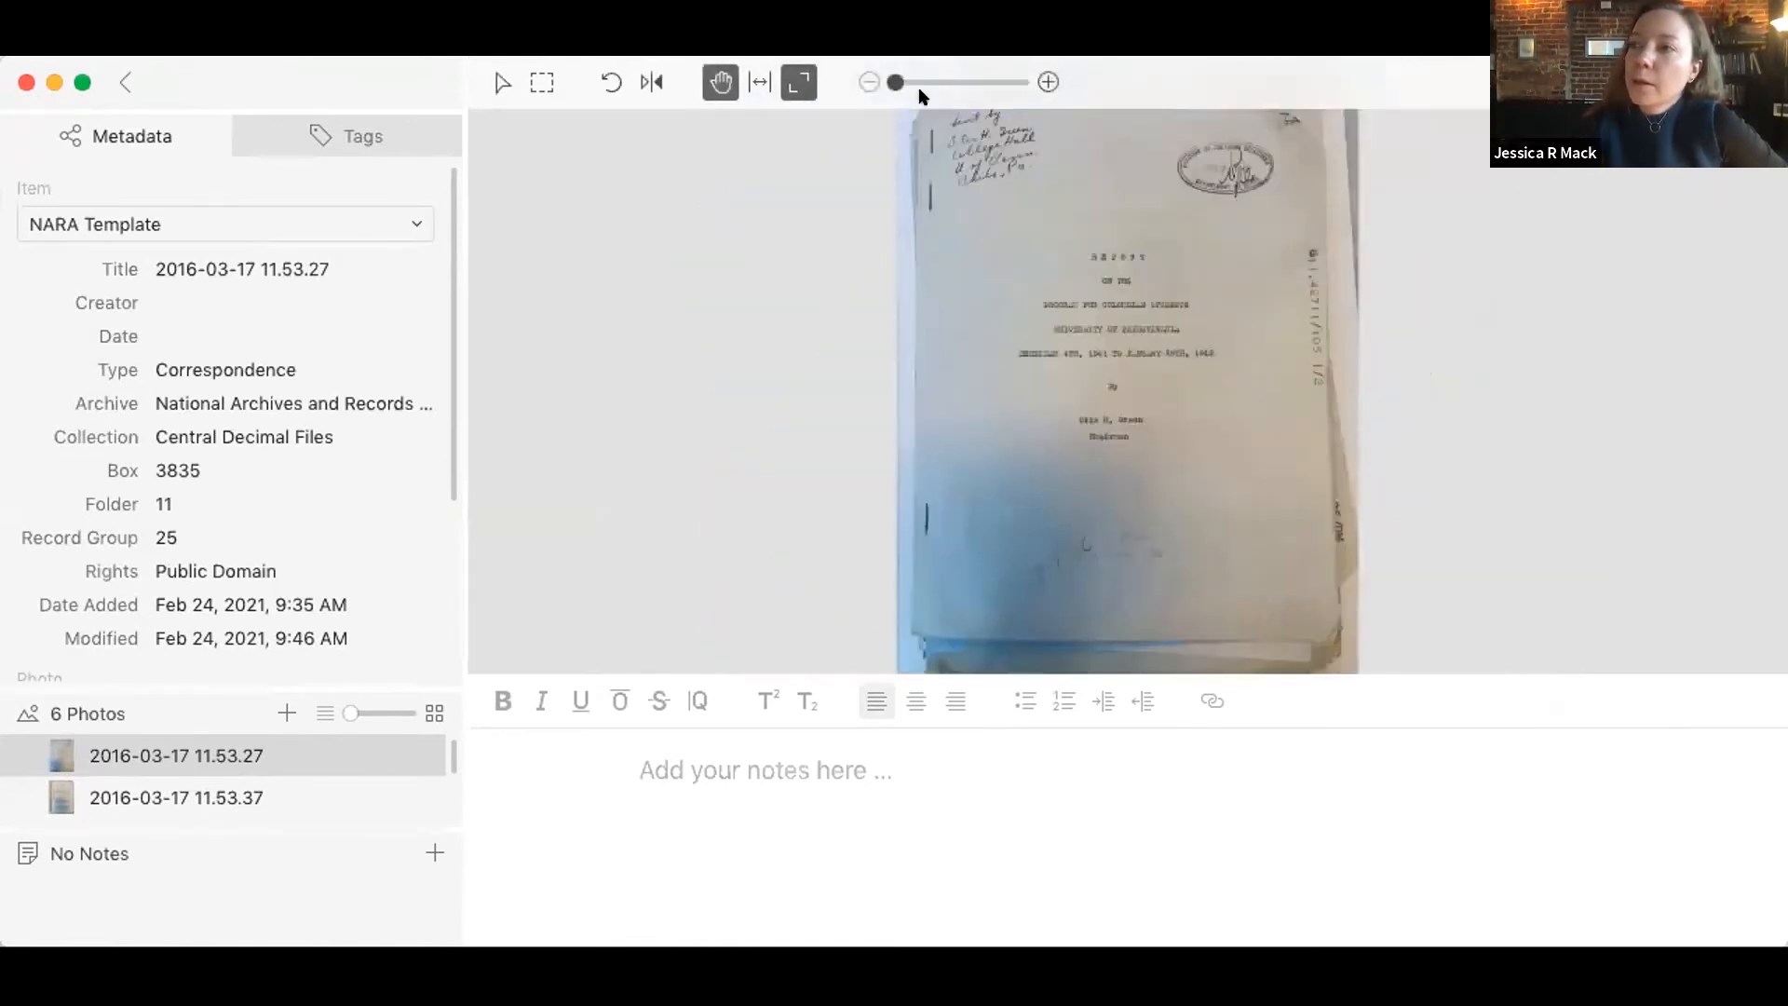
# Step: Fit the cover photo to the width of the view and slightly increase its brightness
pyautogui.click(1045, 84)
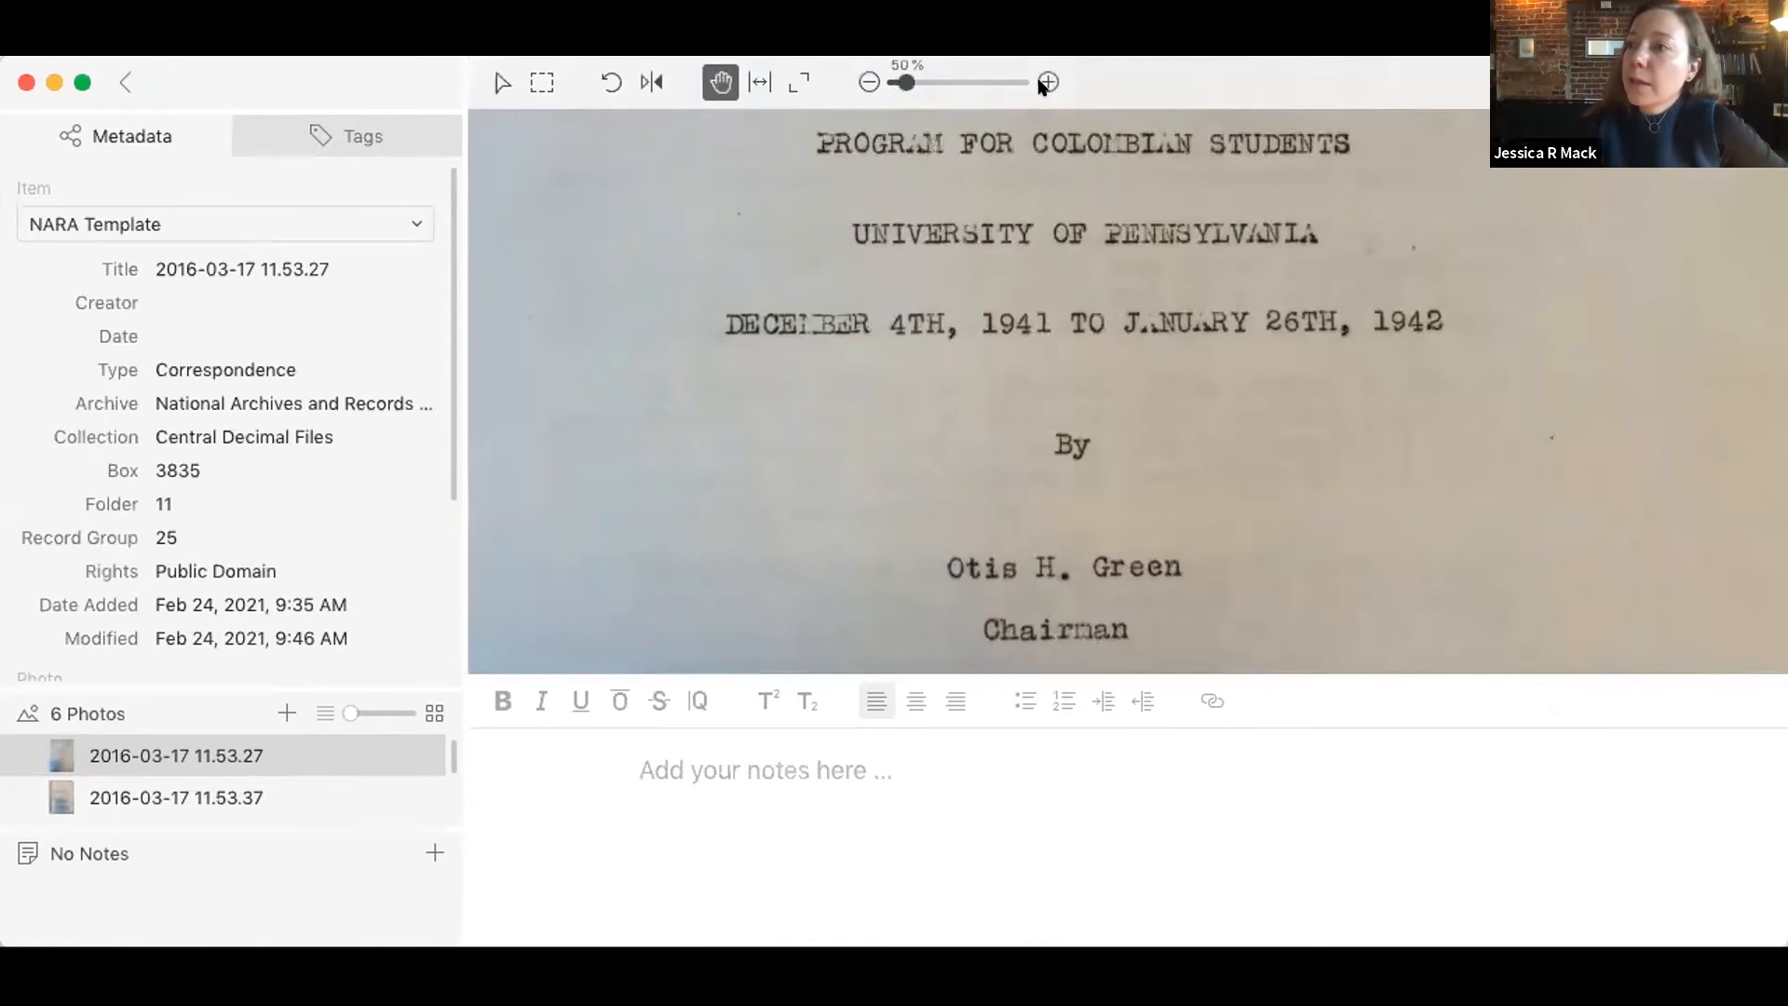
pyautogui.click(756, 80)
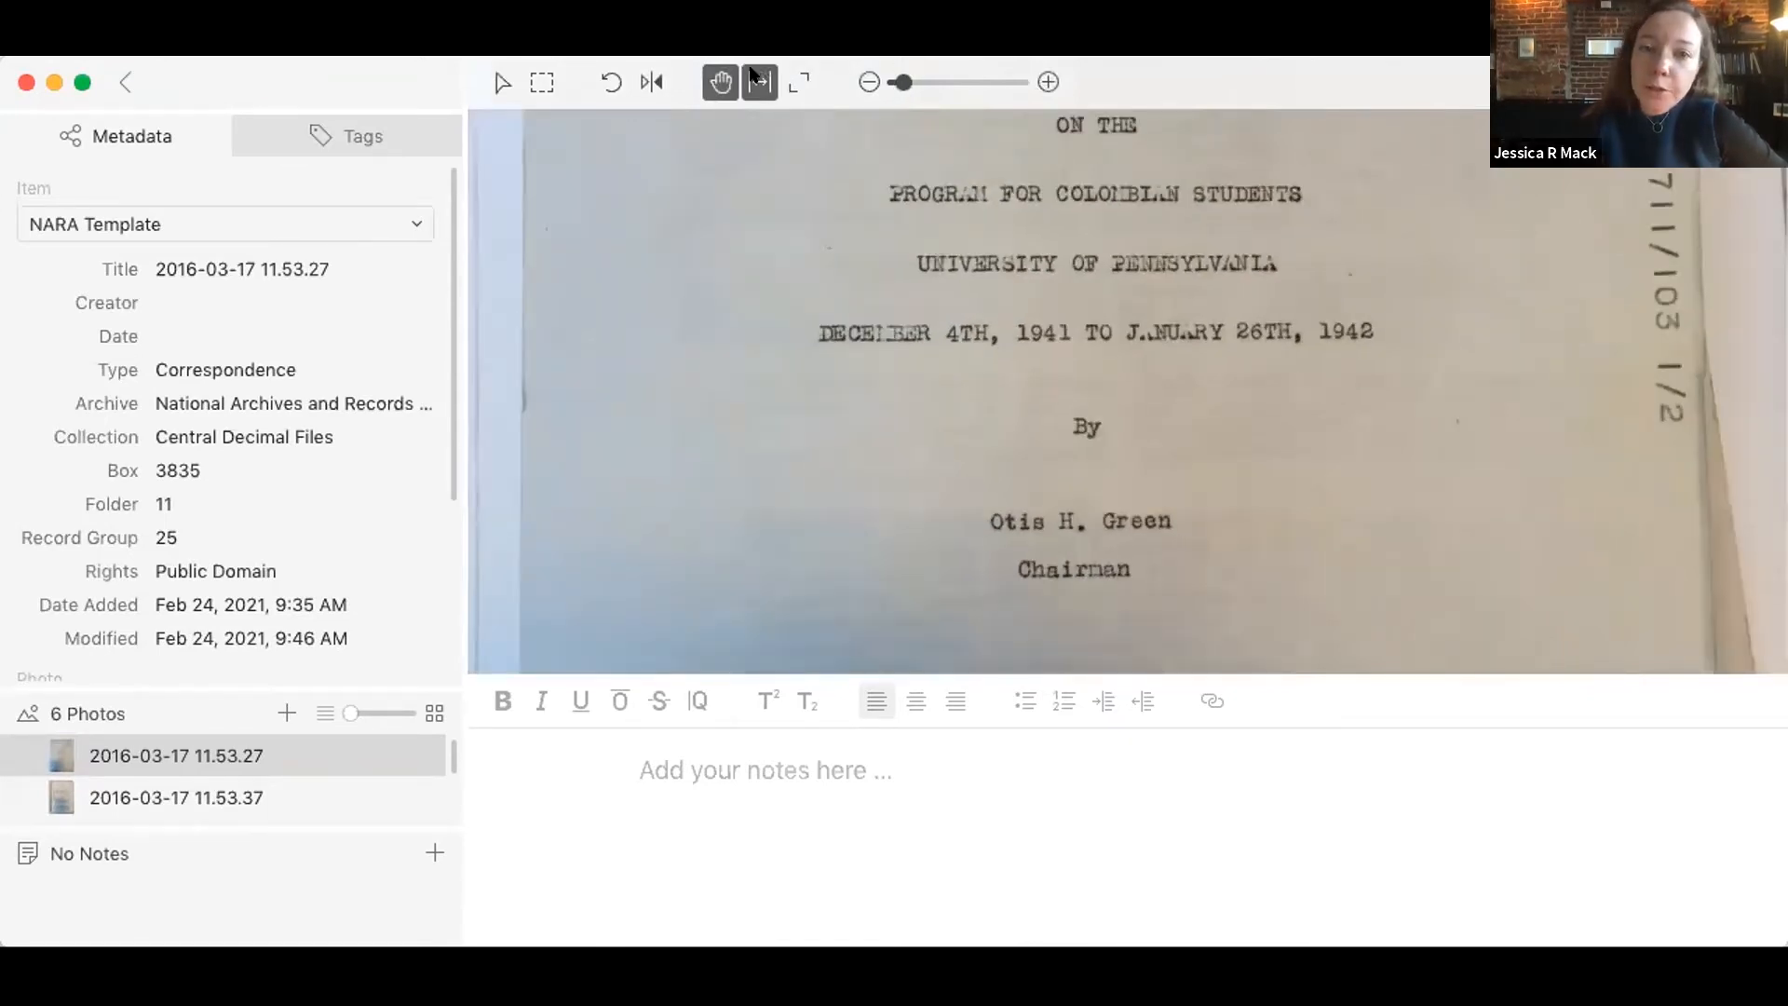
pyautogui.click(1758, 82)
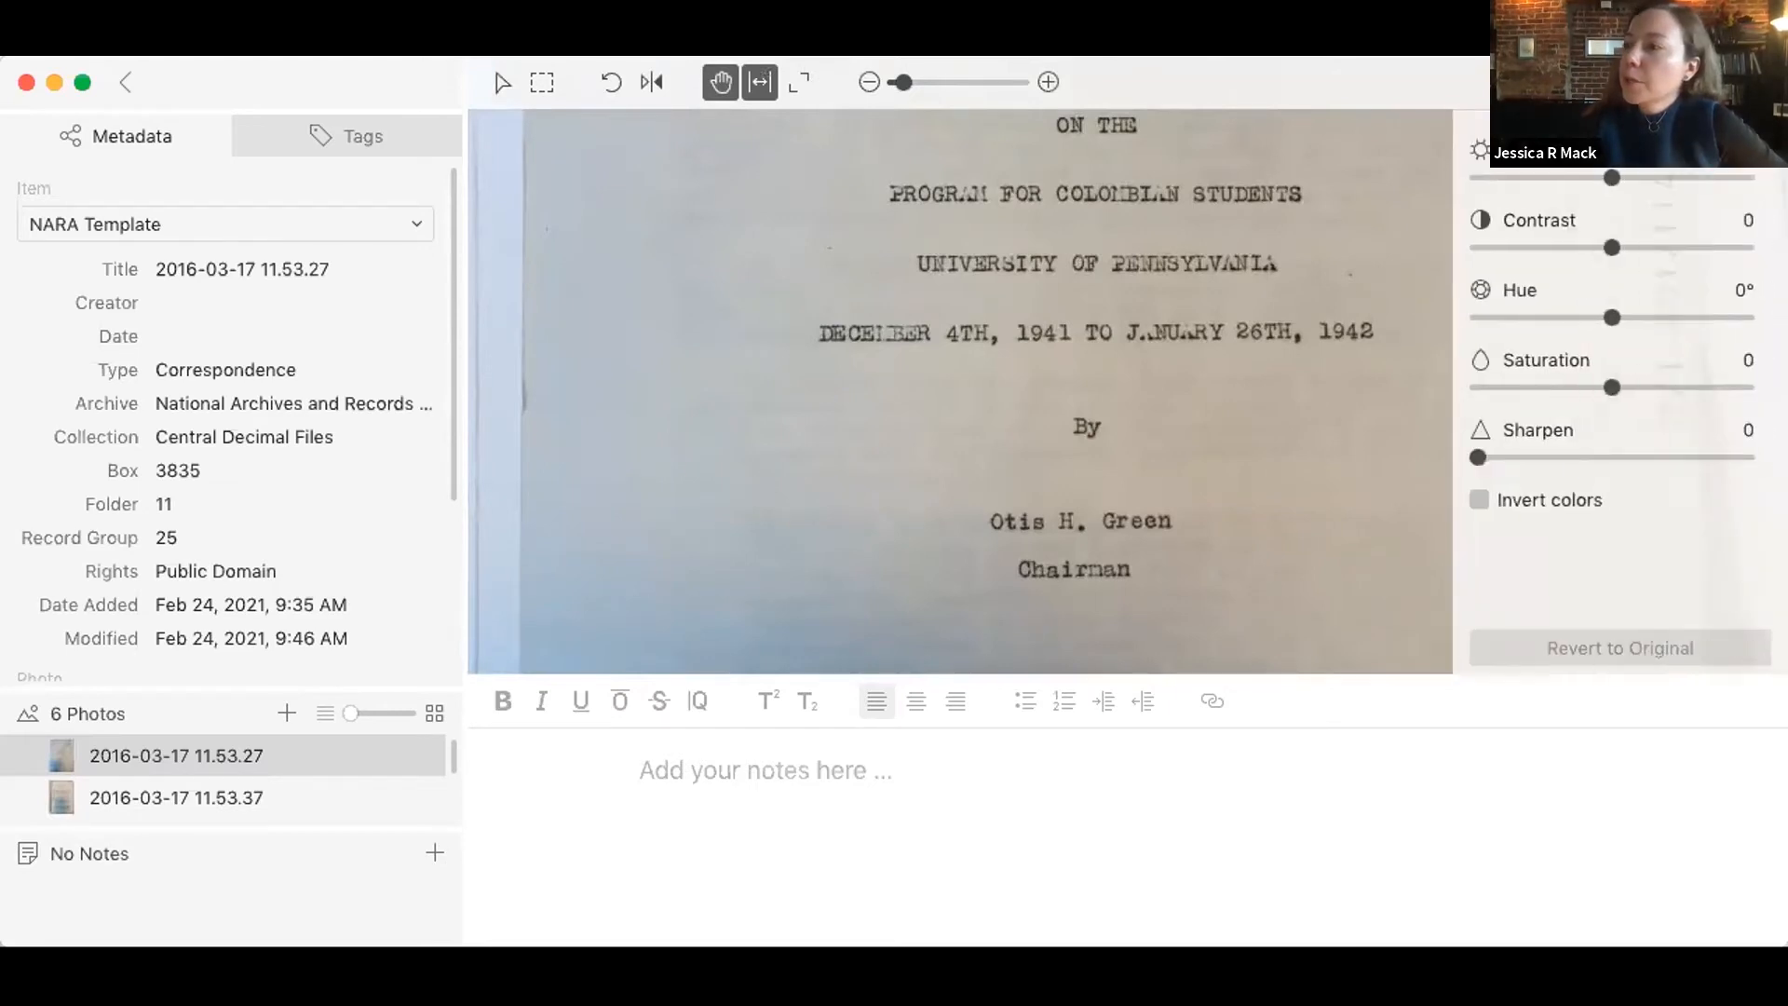
pyautogui.moveTo(1603, 182); pyautogui.dragTo(1629, 182)
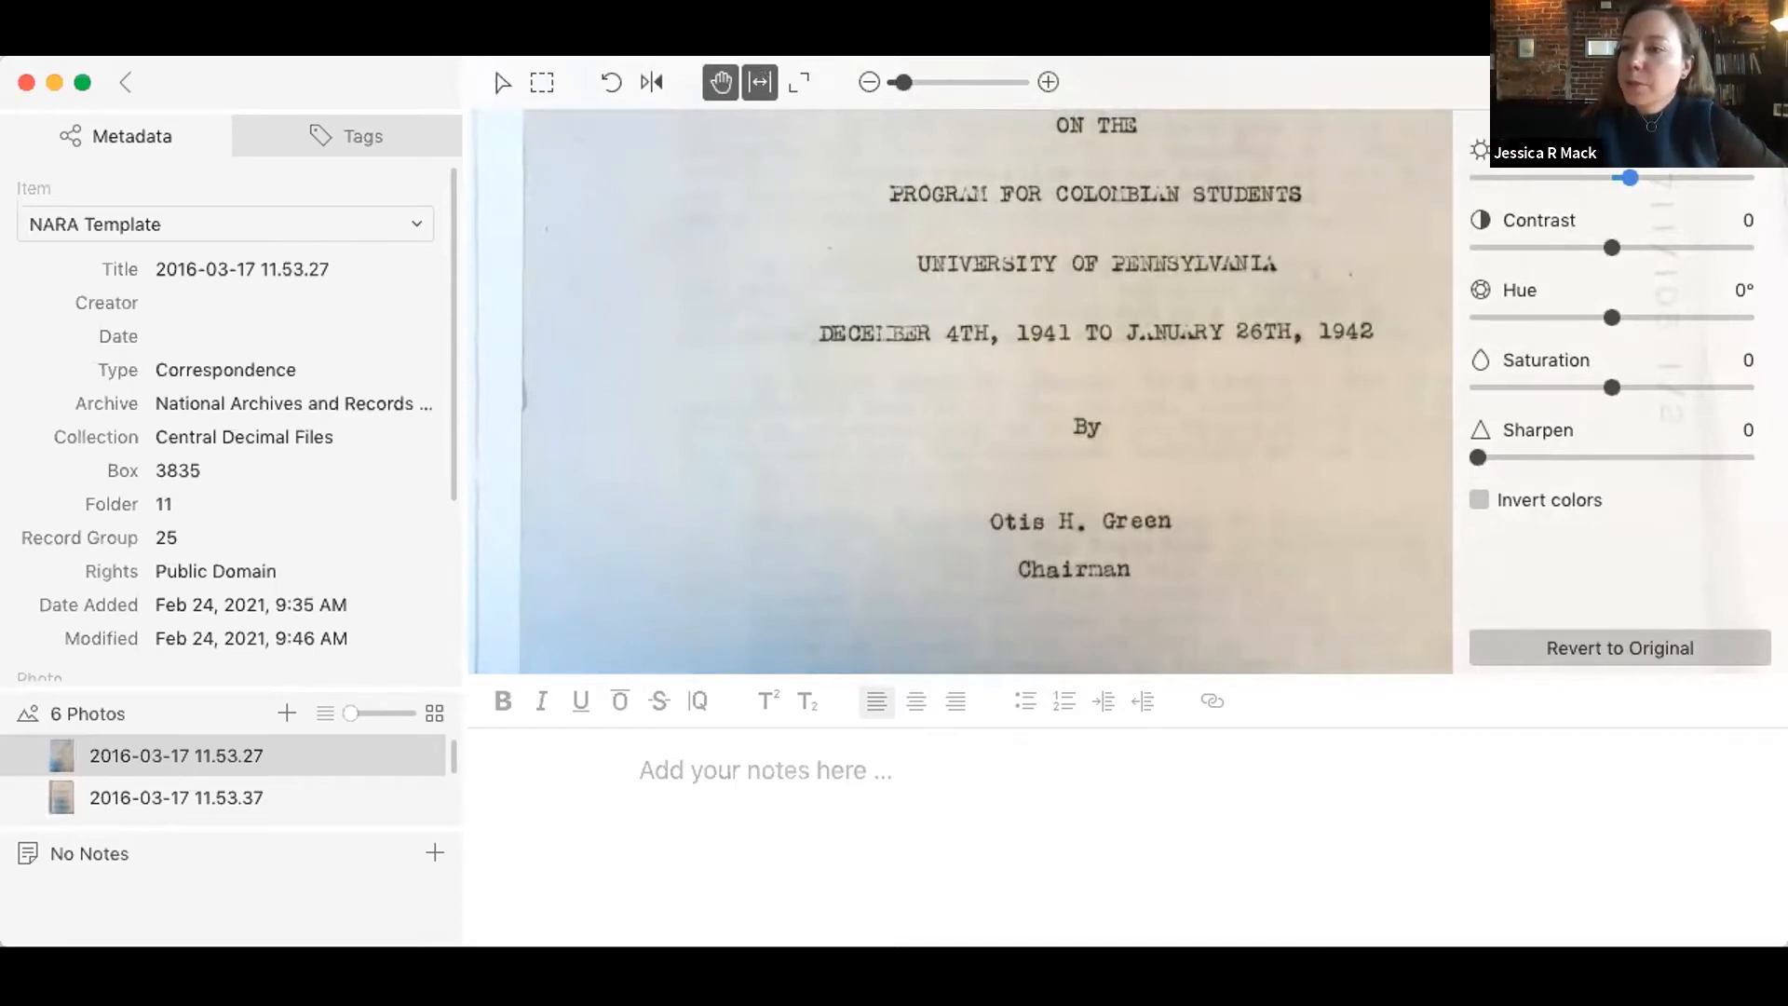
pyautogui.click(1437, 870)
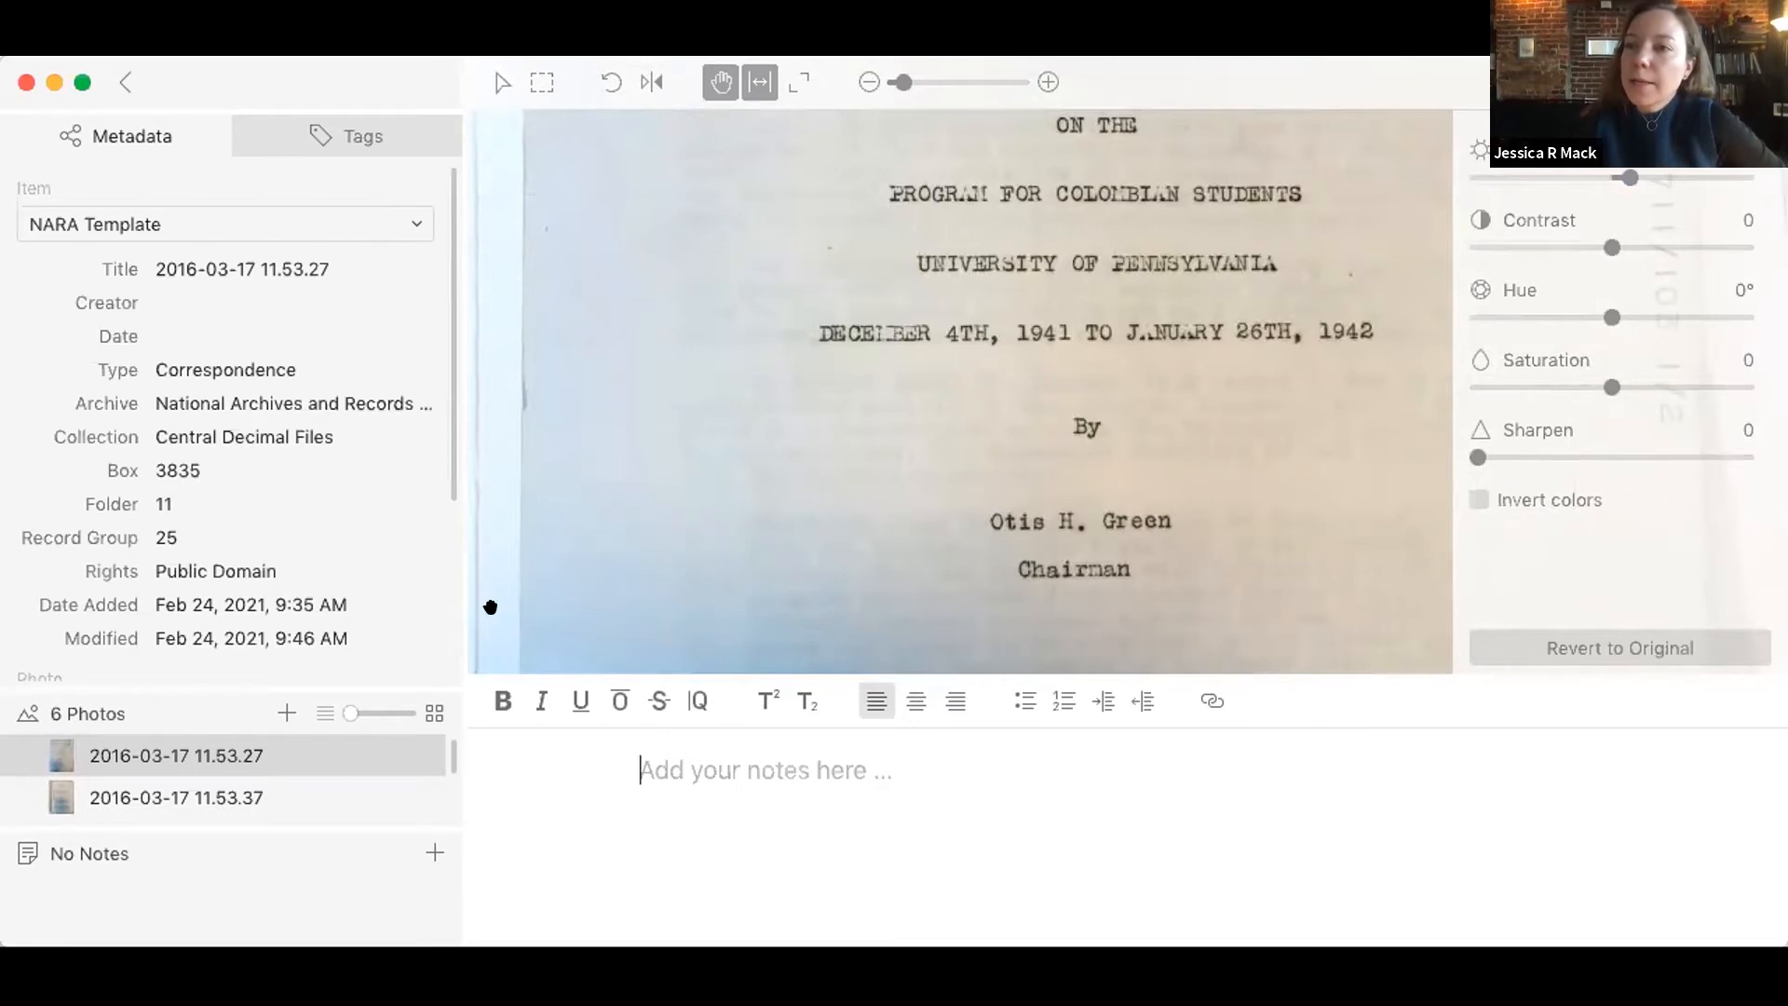
# Step: Replace the merged item's title with "Report on the Program for Colombian Students"
pyautogui.click(192, 269)
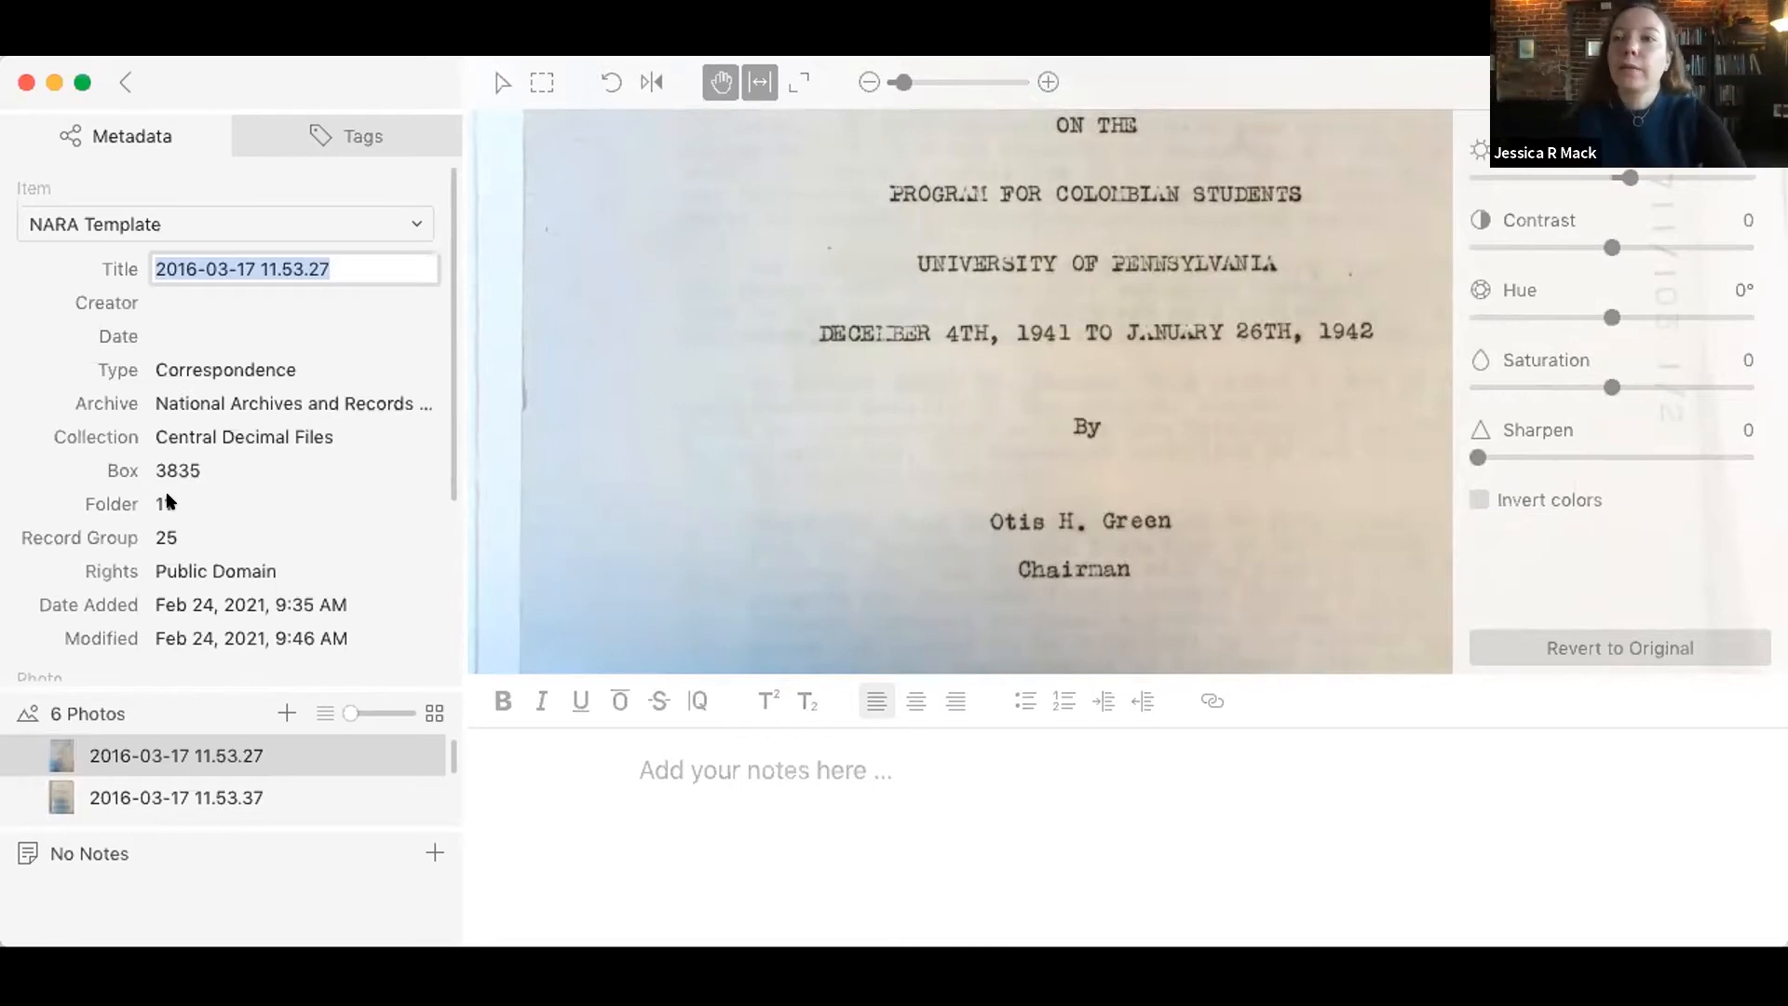
pyautogui.write('Repor')
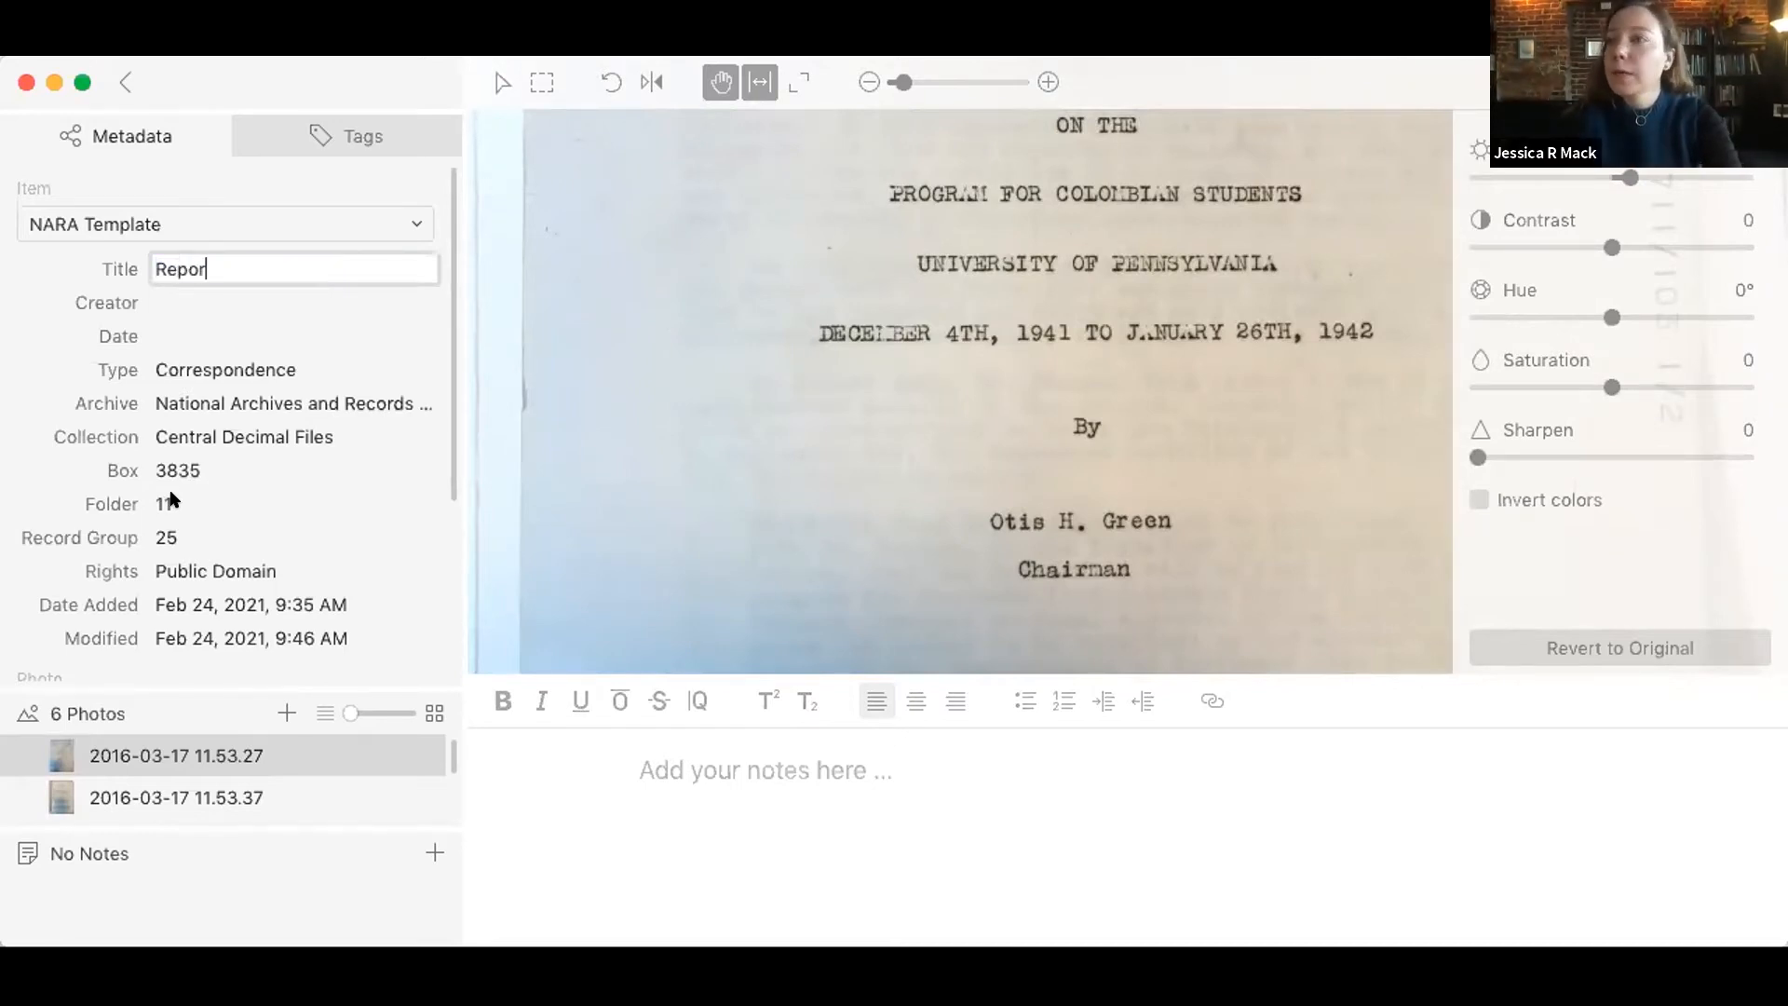
pyautogui.write('t on t')
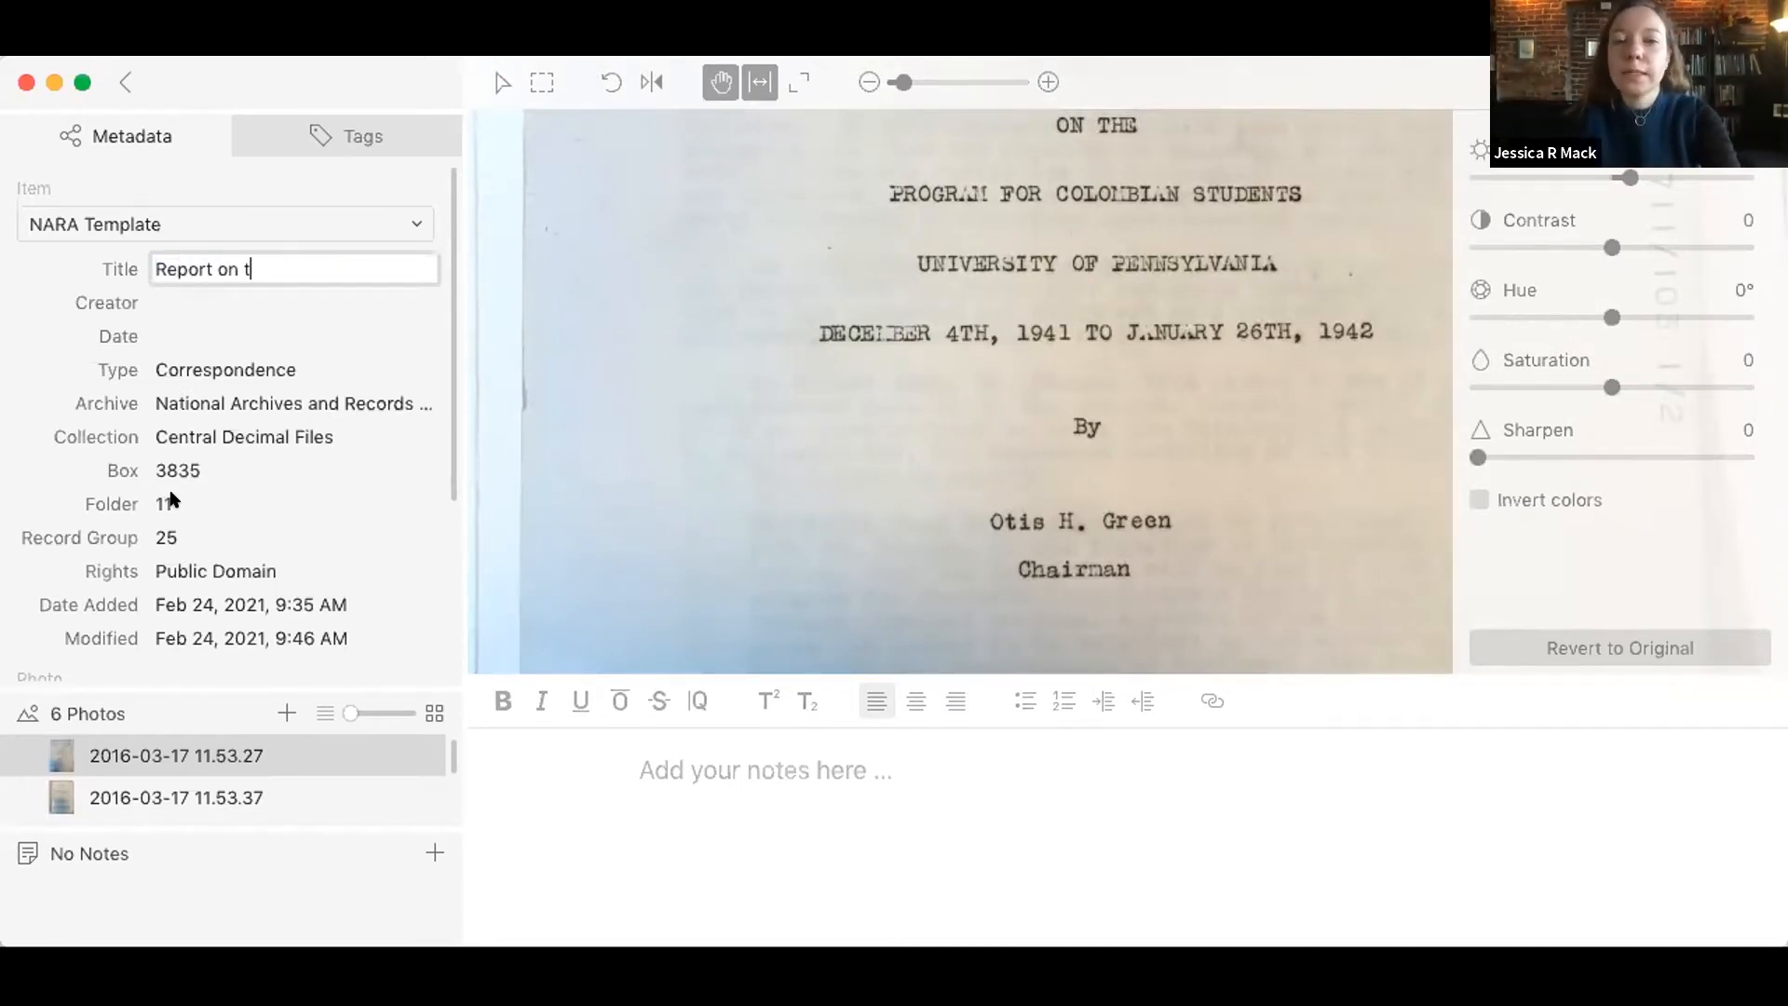
pyautogui.write('he Program for Cplo')
pyautogui.press('BackSpace')
pyautogui.write('plo')
pyautogui.press('BackSpace')
pyautogui.press('BackSpace')
pyautogui.press('BackSpace')
pyautogui.write('olombian Students')
pyautogui.press('Tab')
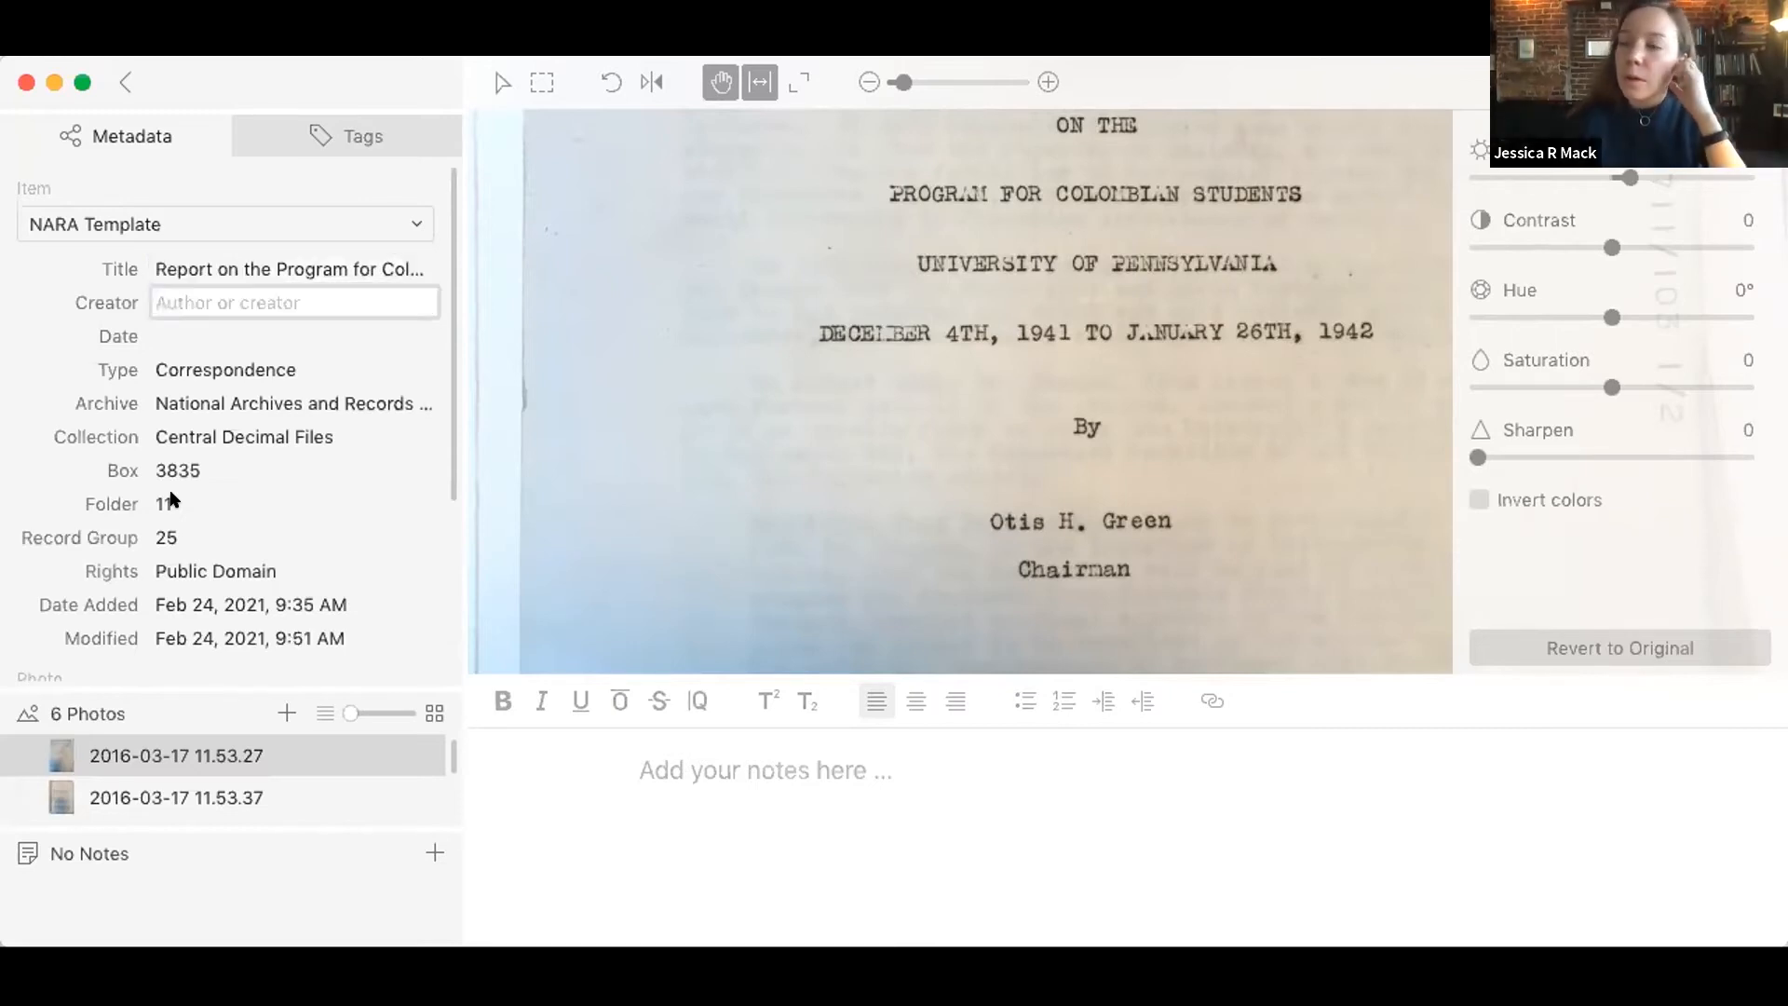
# Step: Enter the report author's name, surname first, as the Creator and set the item's Date to 1942-01-26
pyautogui.write('Gre')
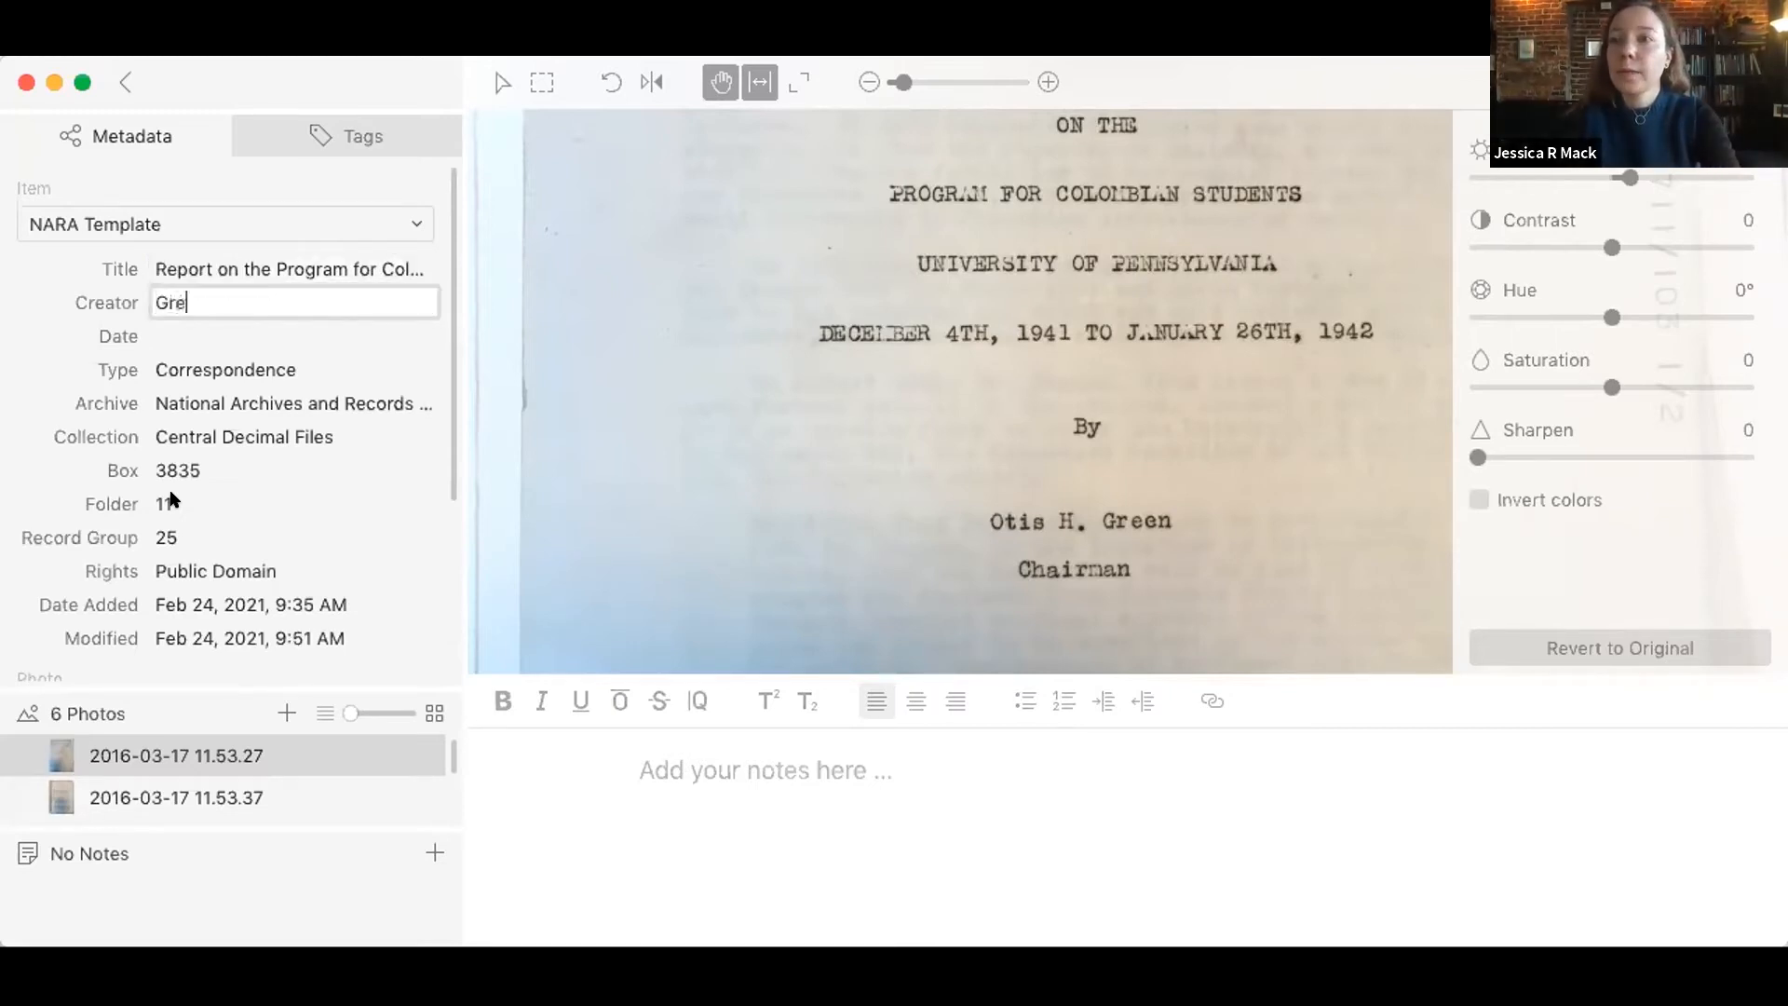
pyautogui.write('en, Otis H.')
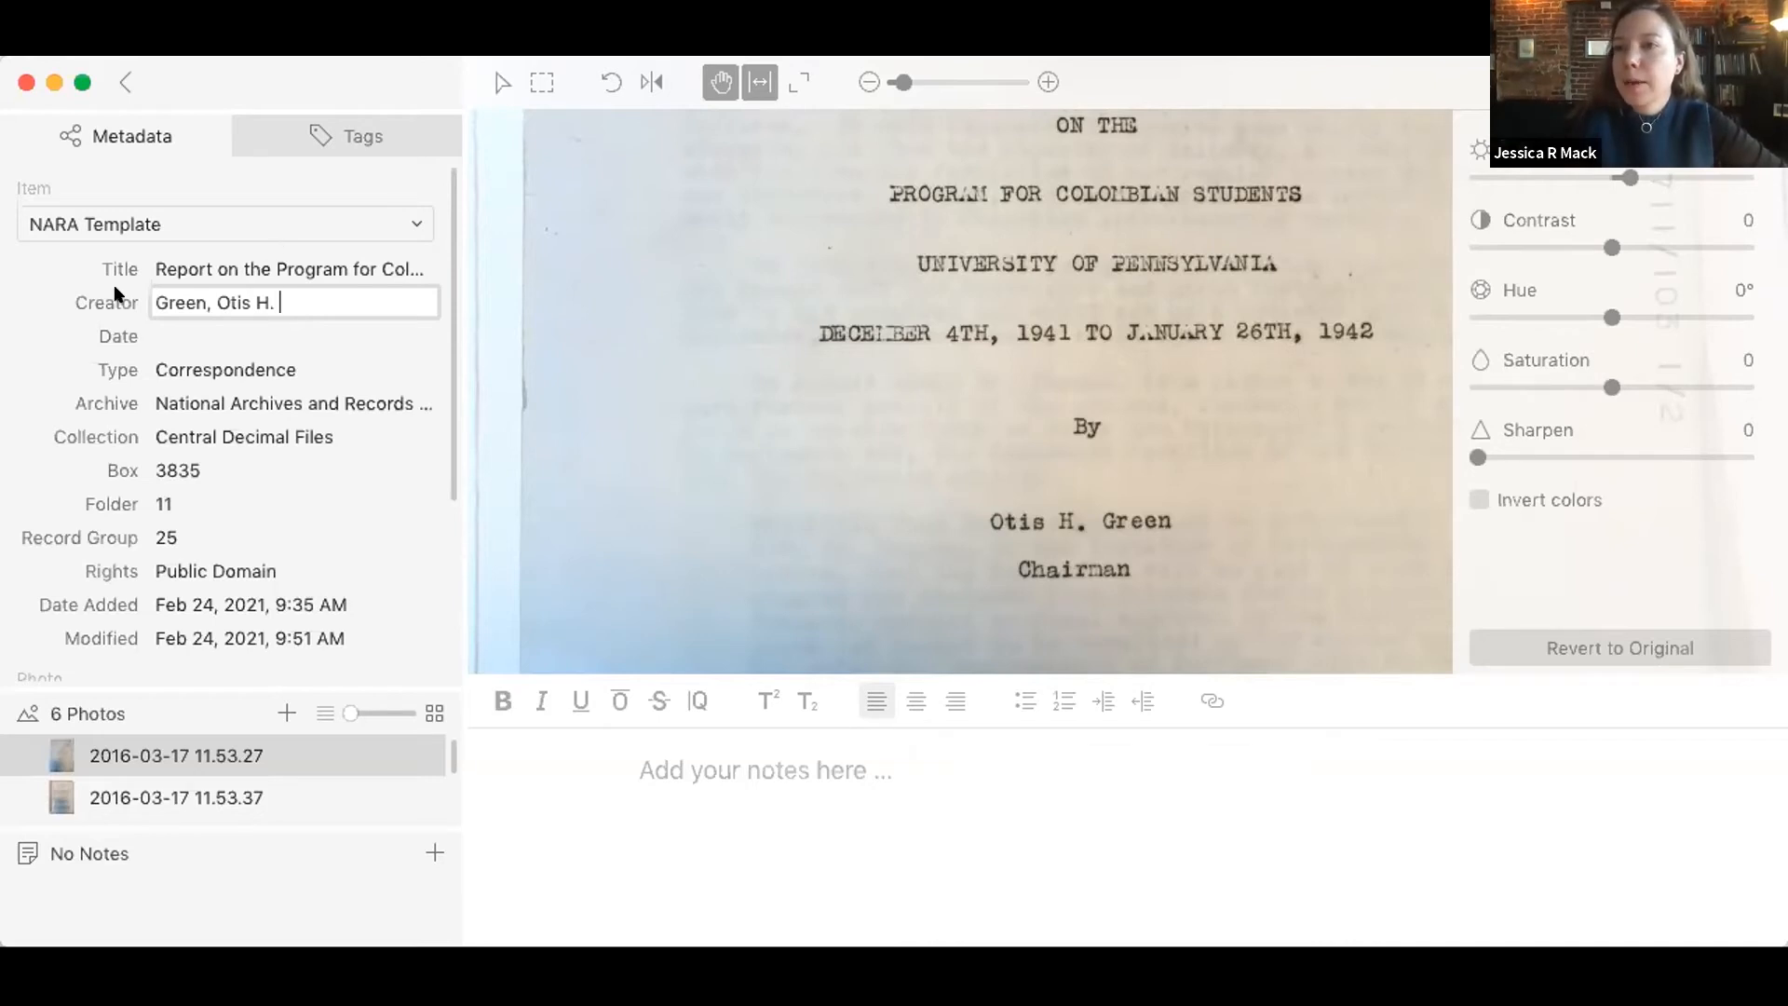
pyautogui.click(300, 323)
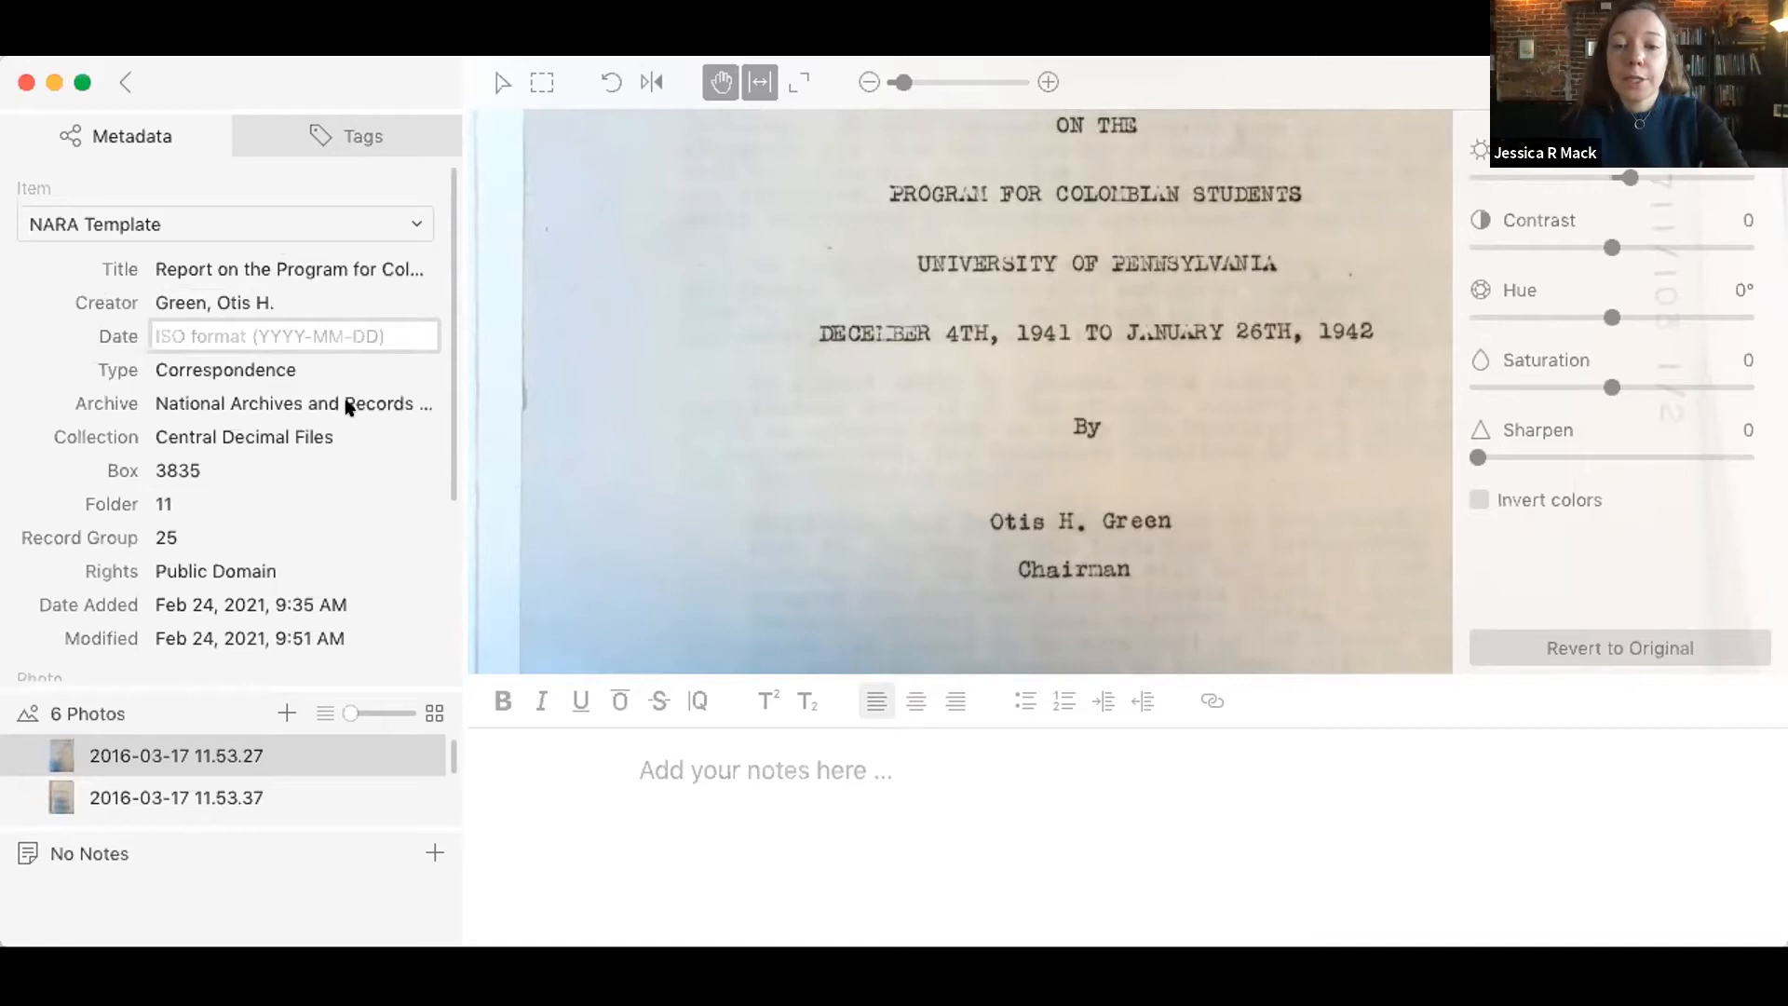
pyautogui.write('1942')
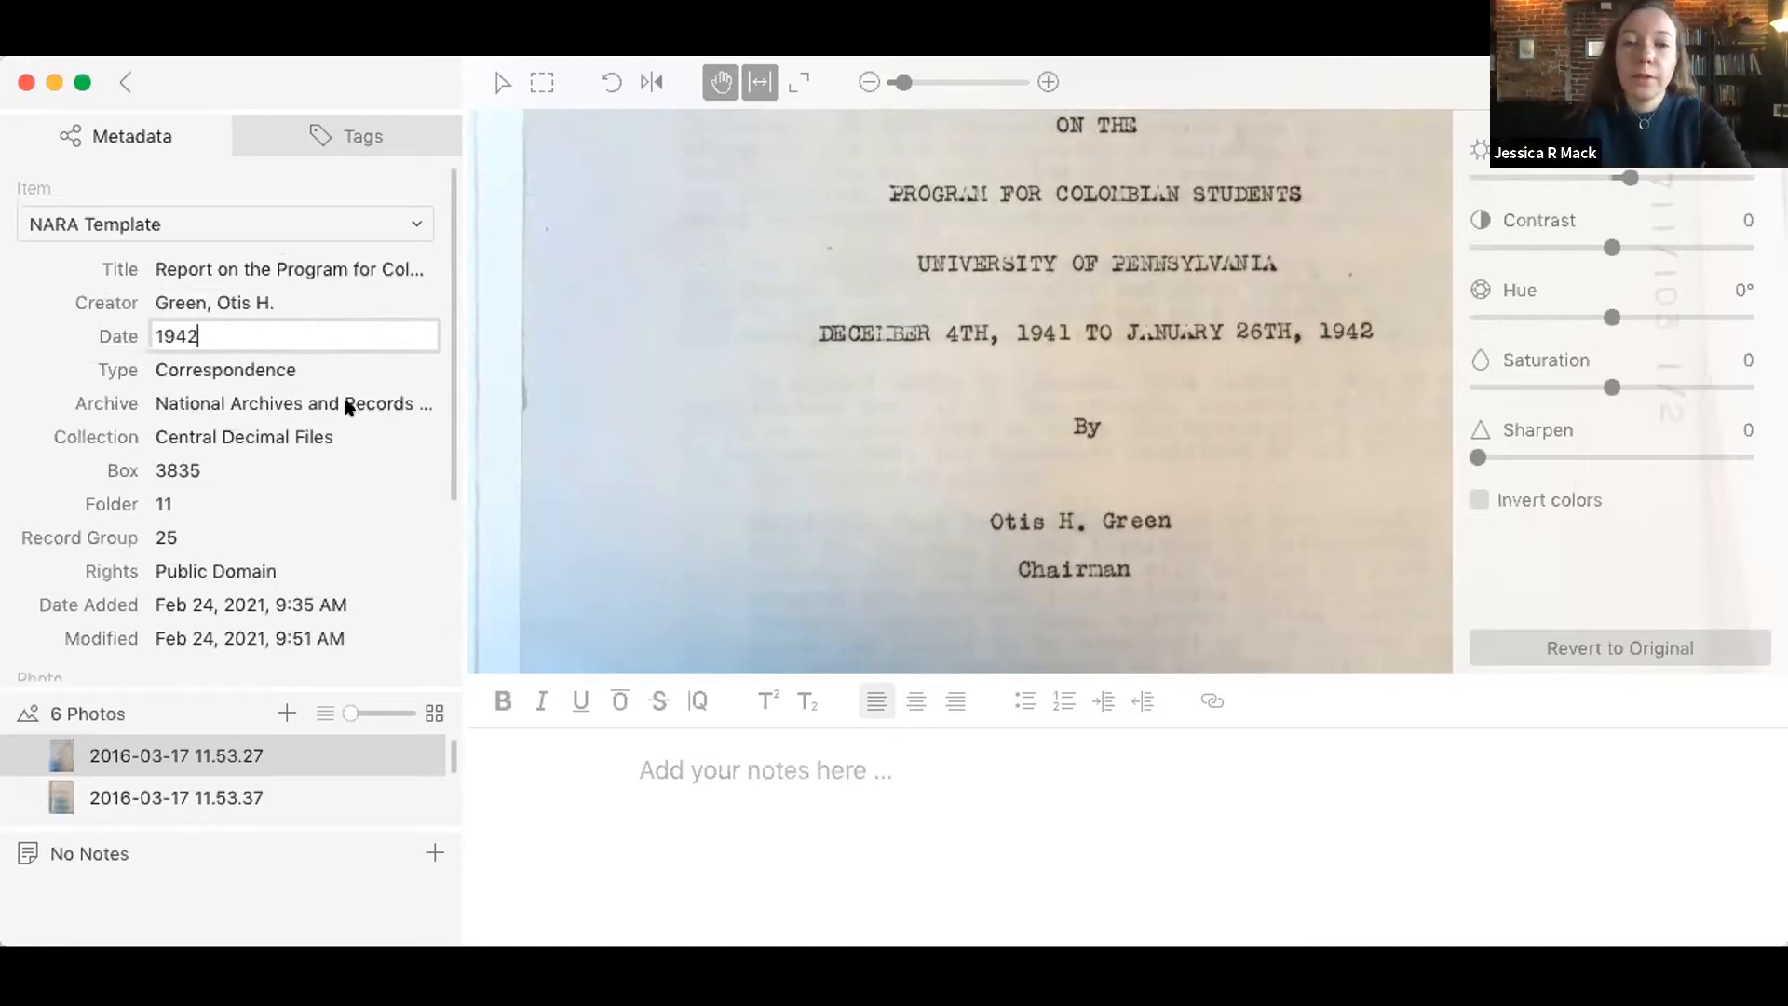
pyautogui.write('-01-')
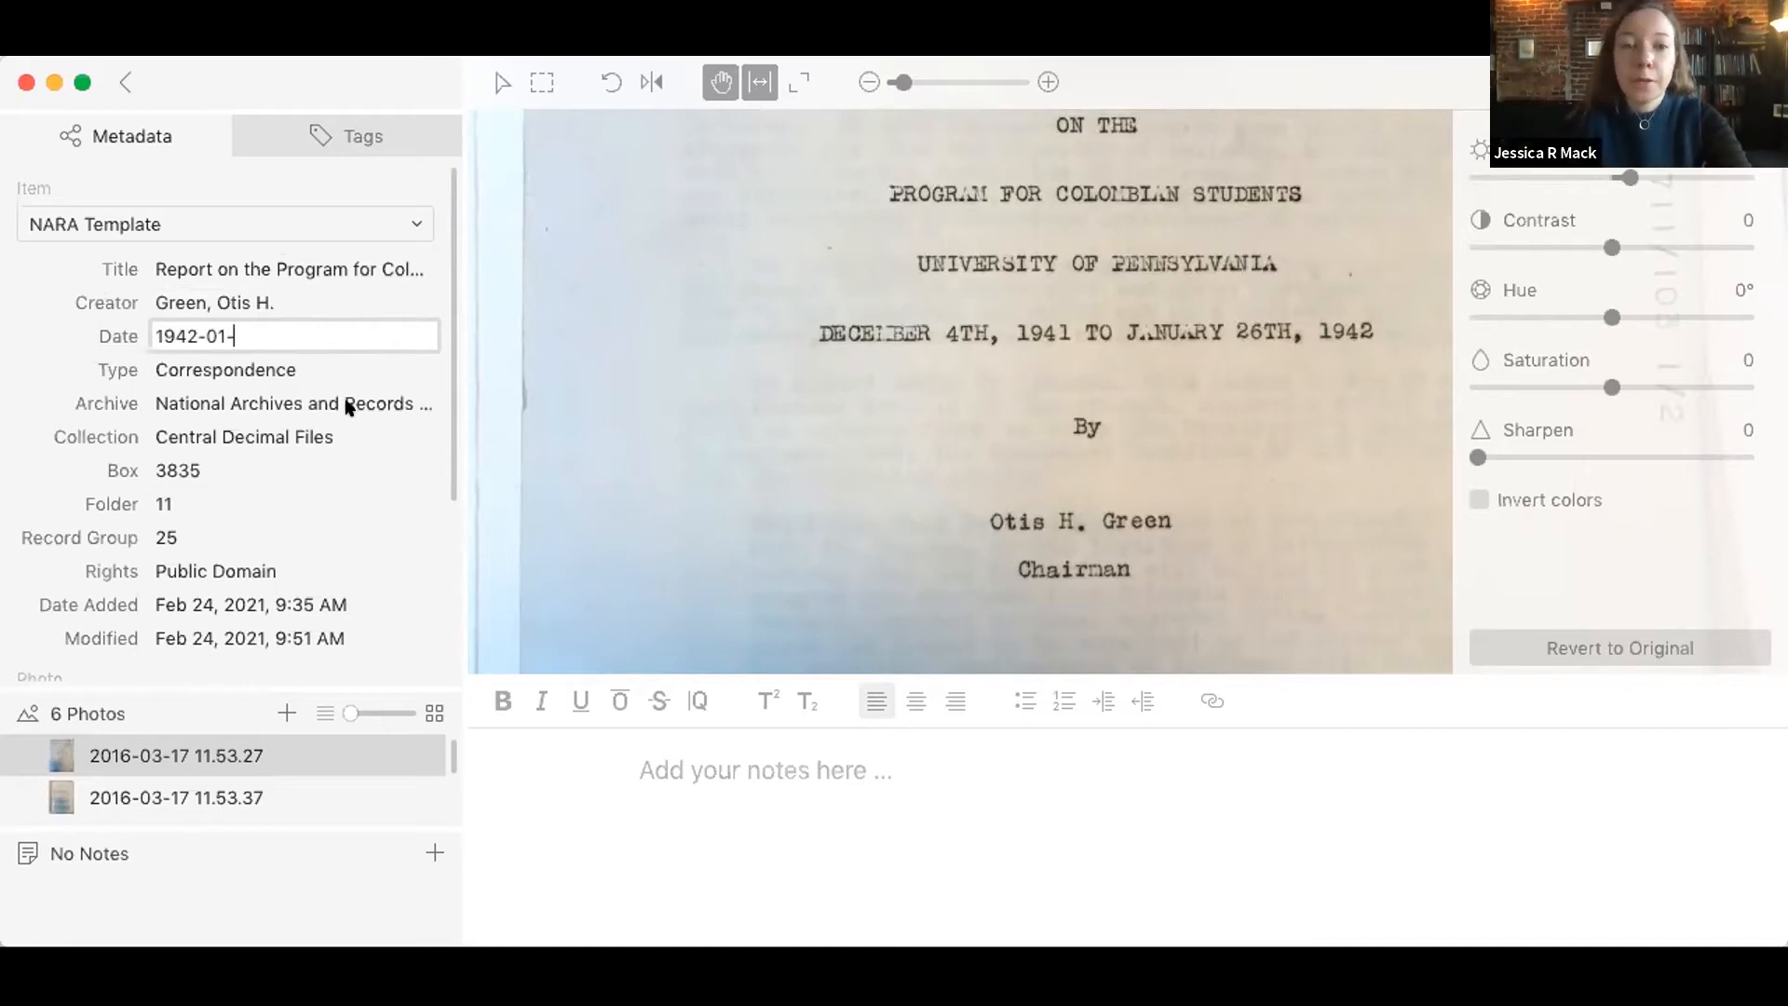
pyautogui.write('26')
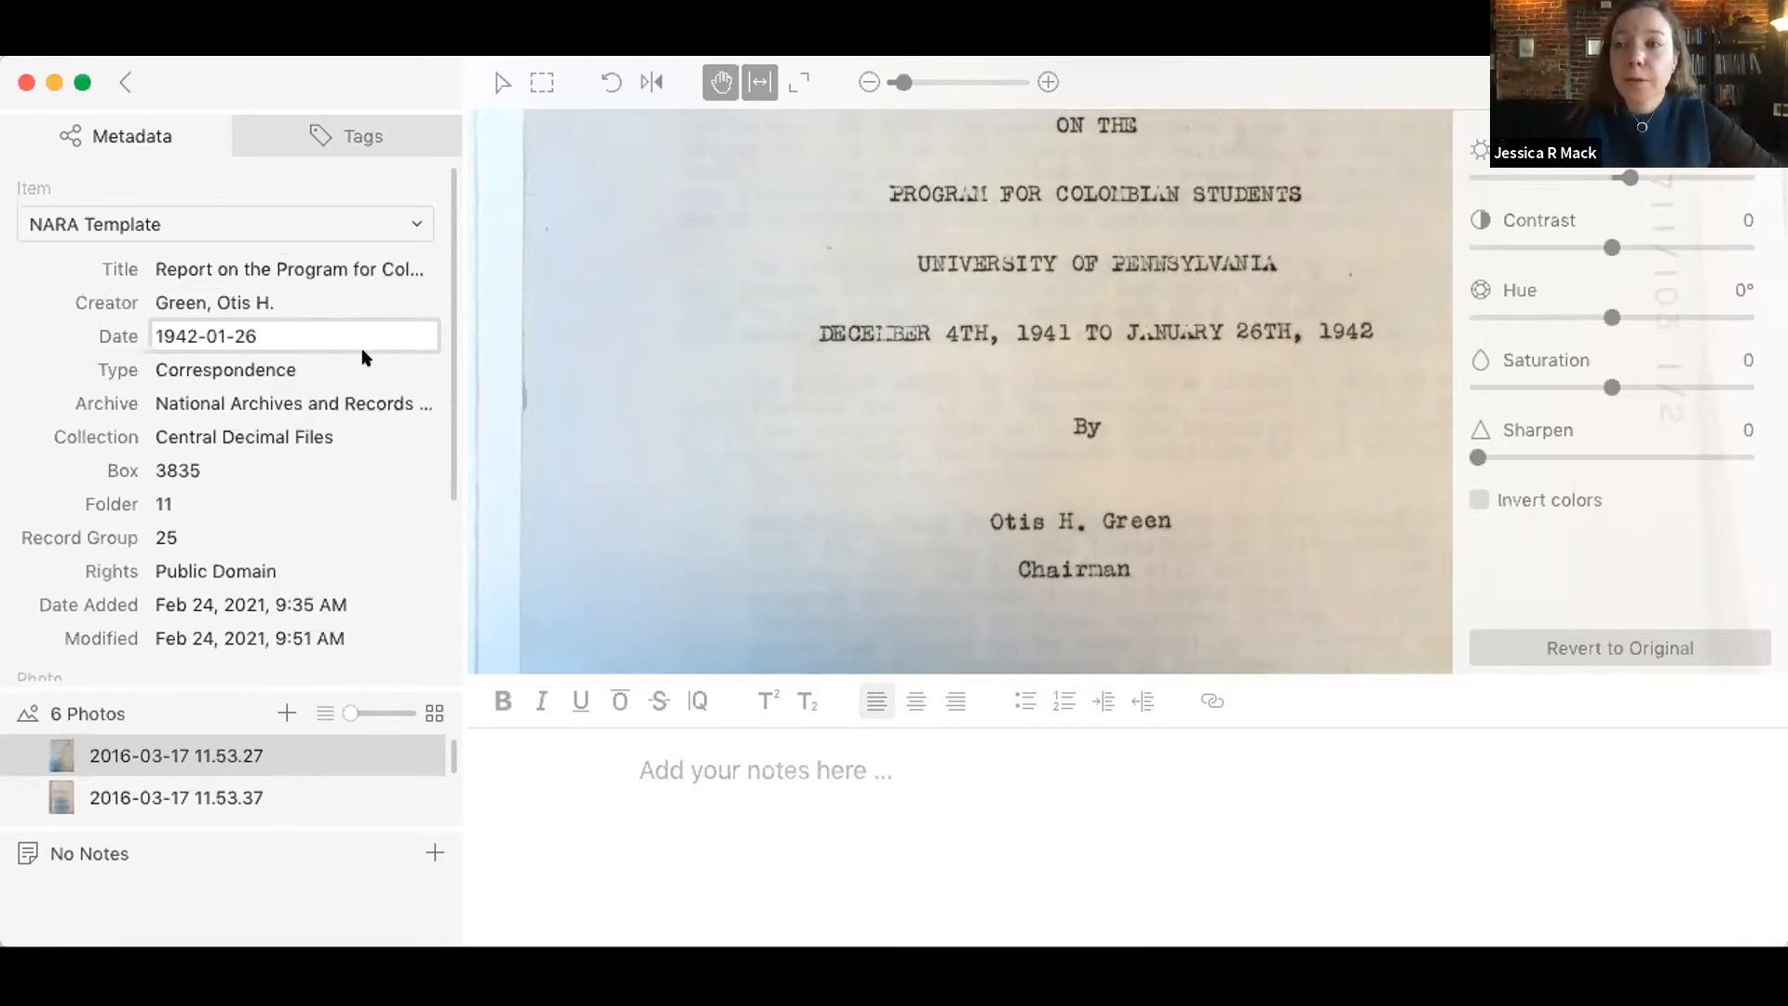
pyautogui.press('Tab')
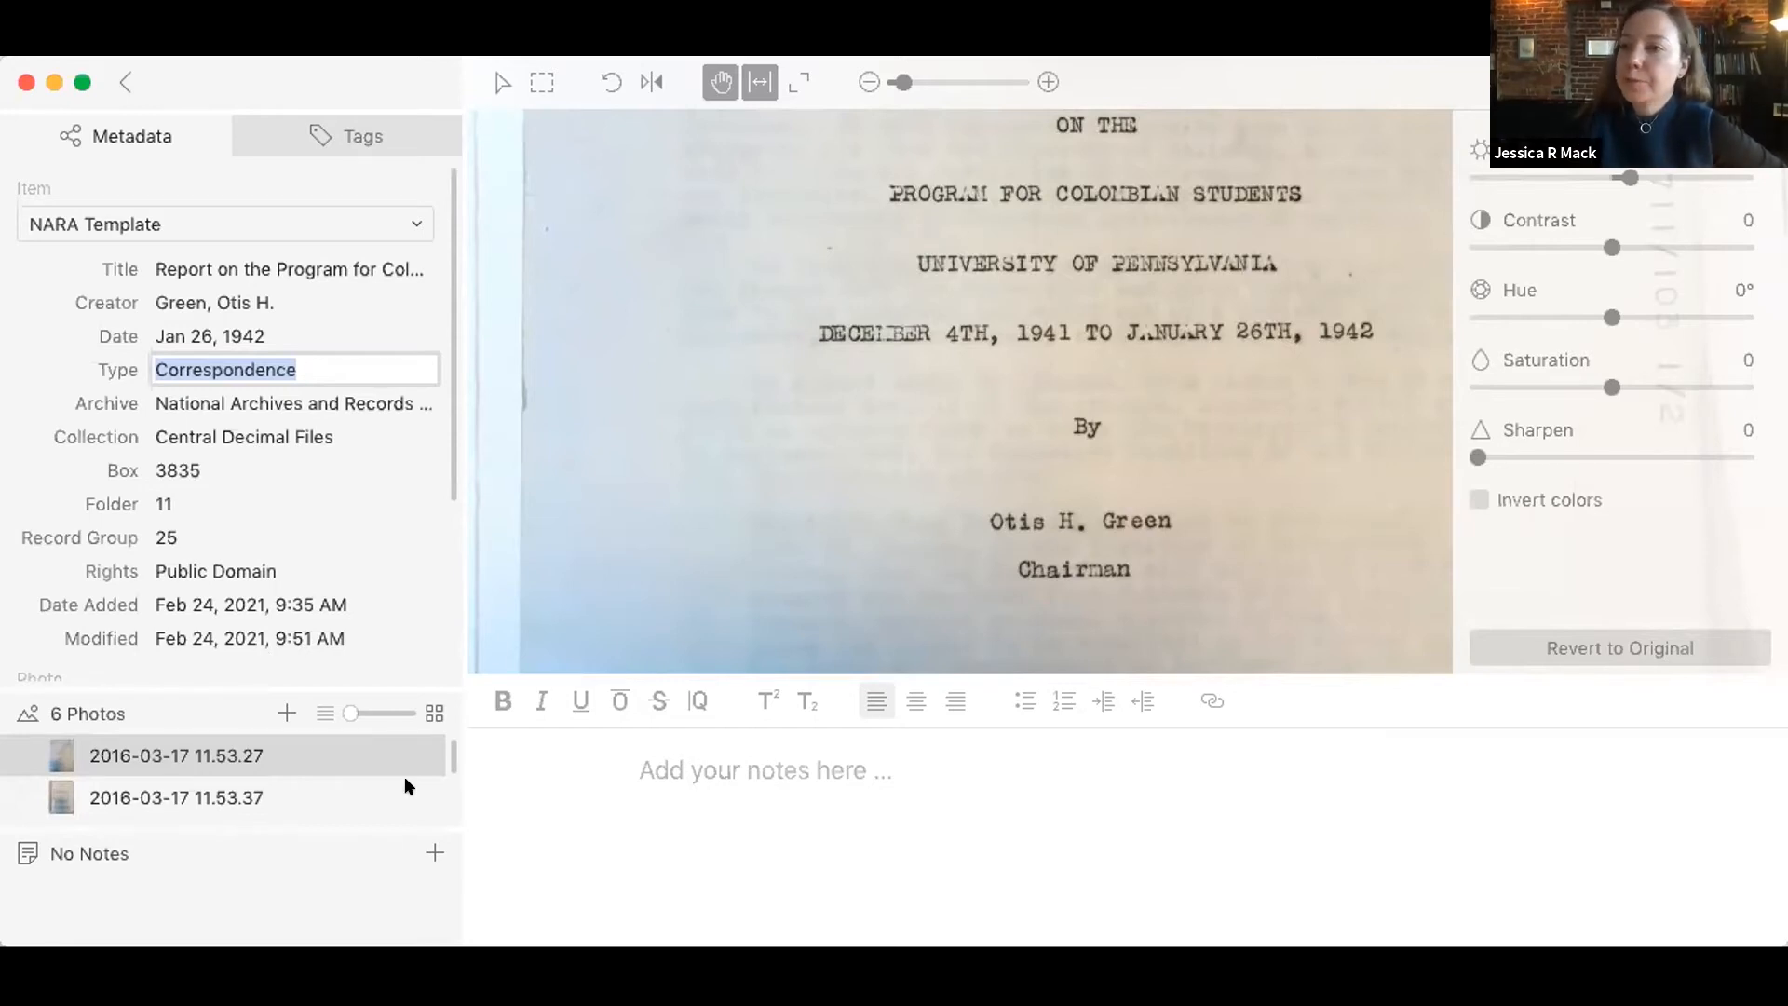
pyautogui.click(521, 803)
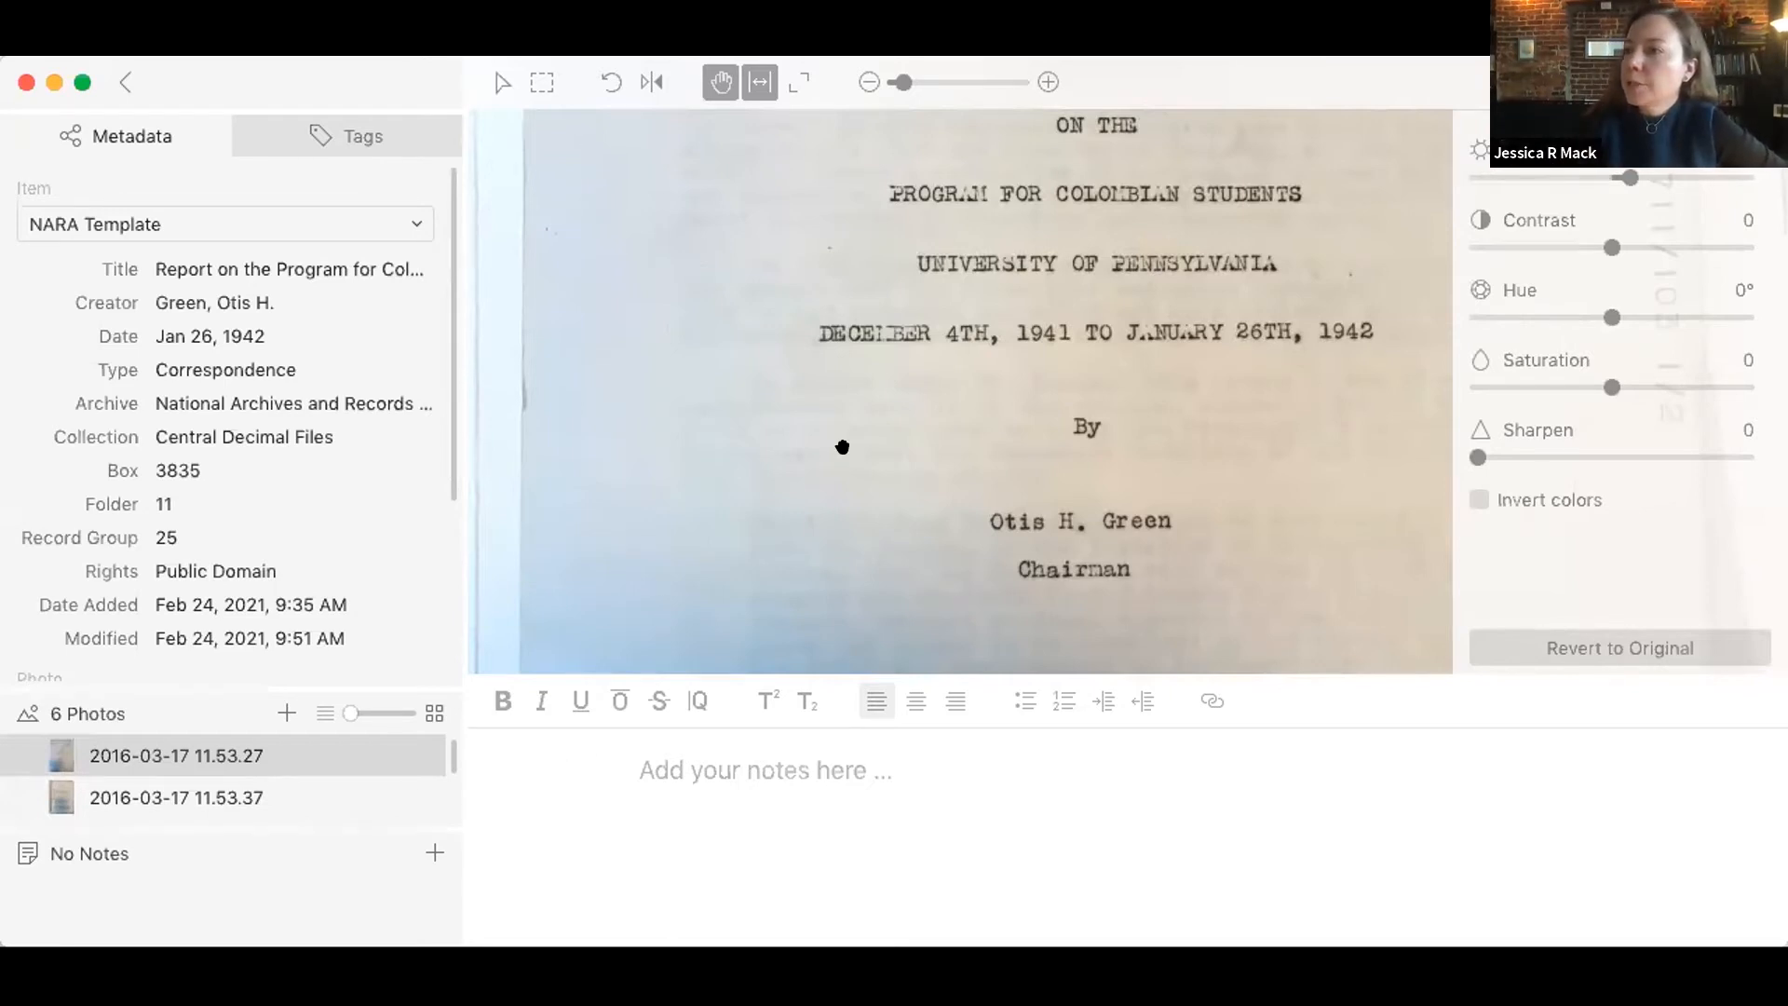
# Step: Create a rectangular selection around the author's name and "Chairman" on the cover photo, and open that selection
pyautogui.click(533, 83)
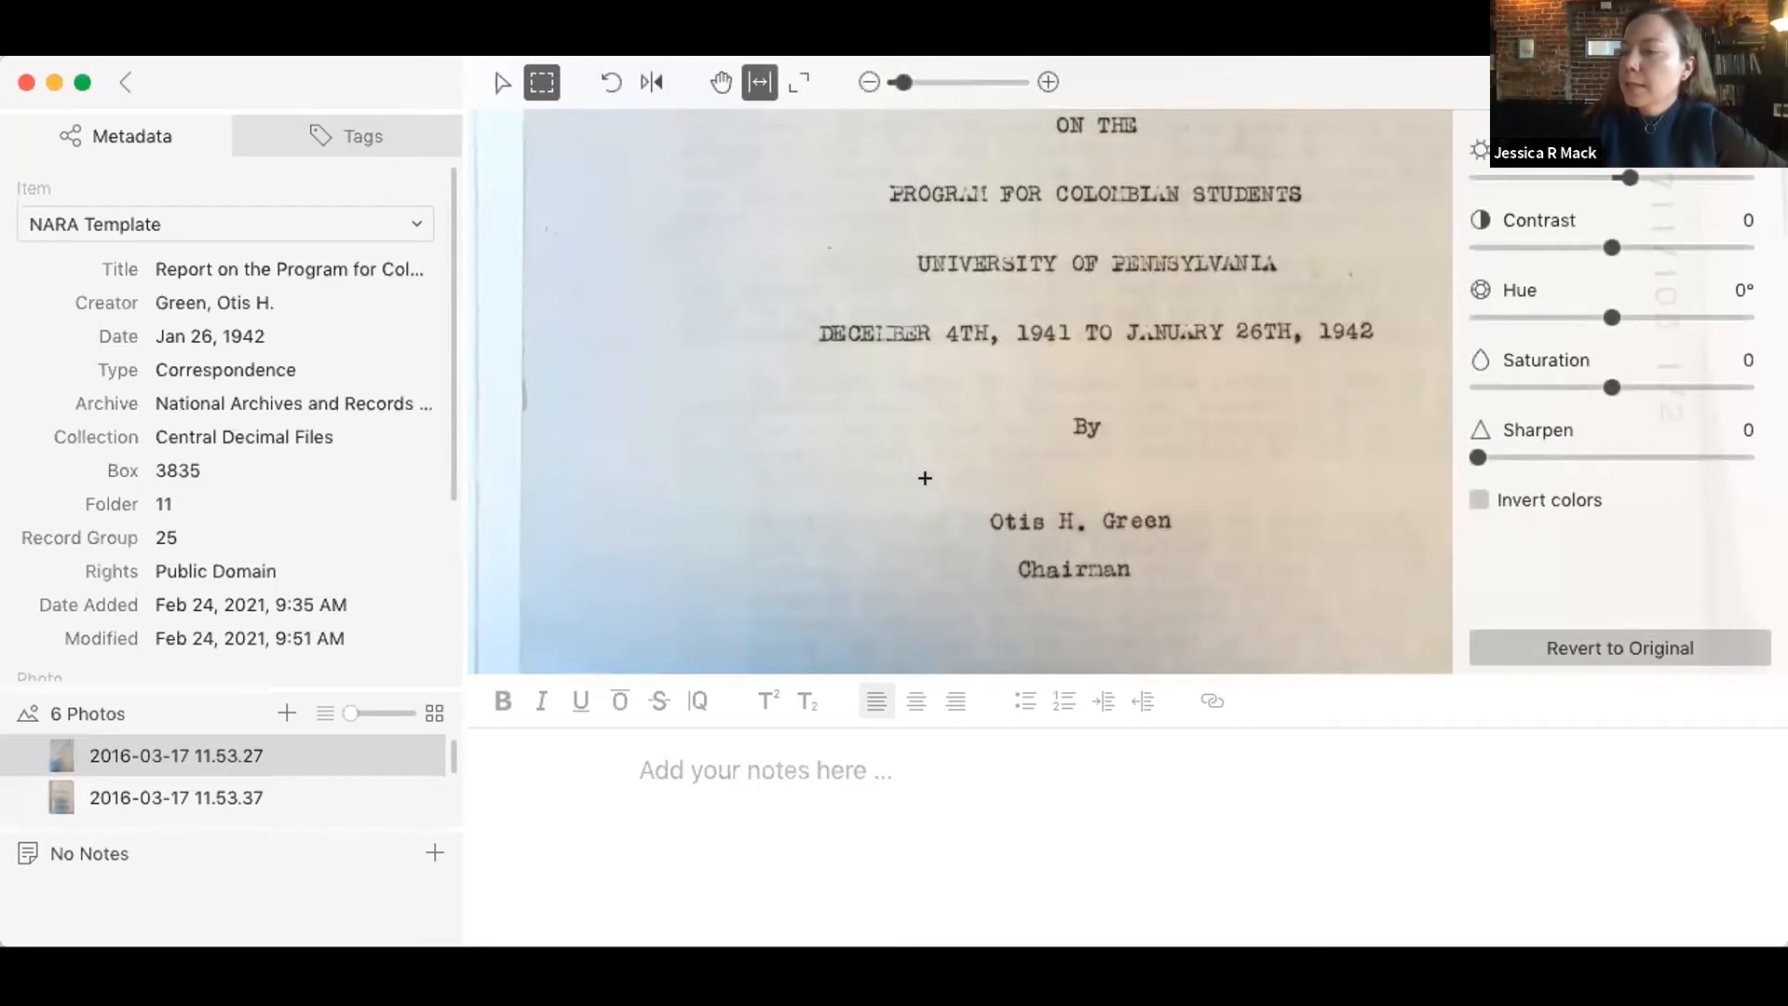
pyautogui.moveTo(929, 488); pyautogui.dragTo(1241, 623)
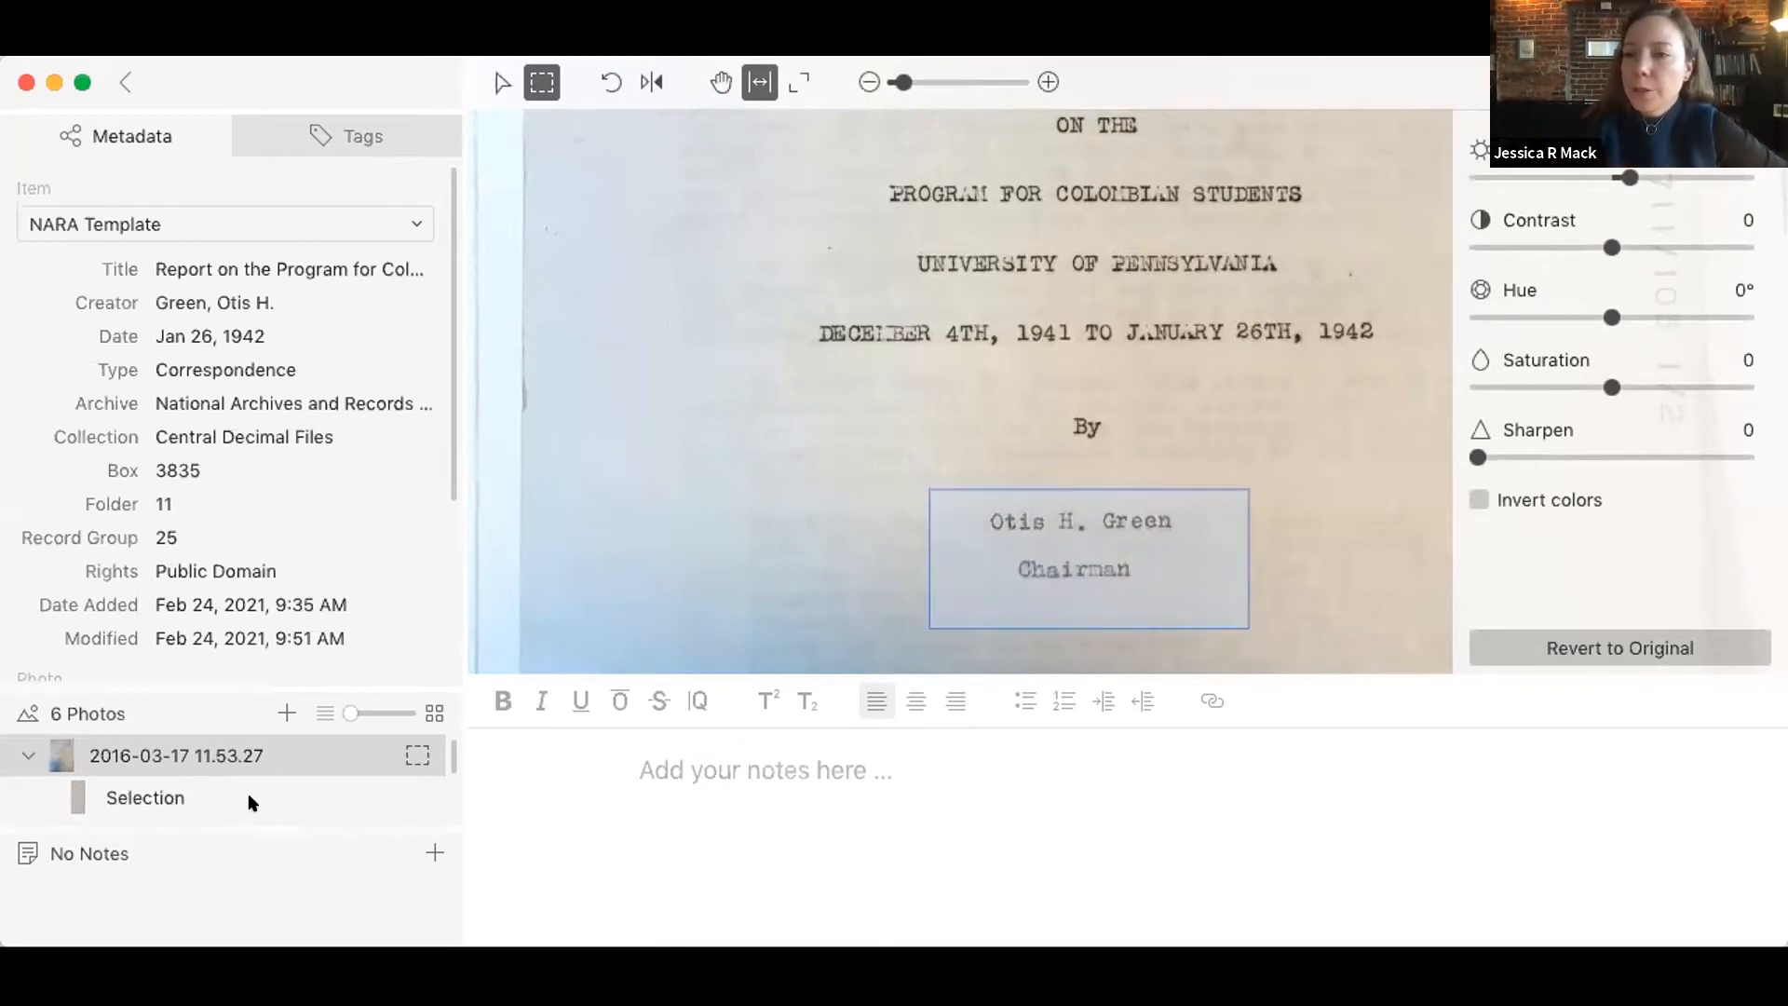
pyautogui.click(103, 793)
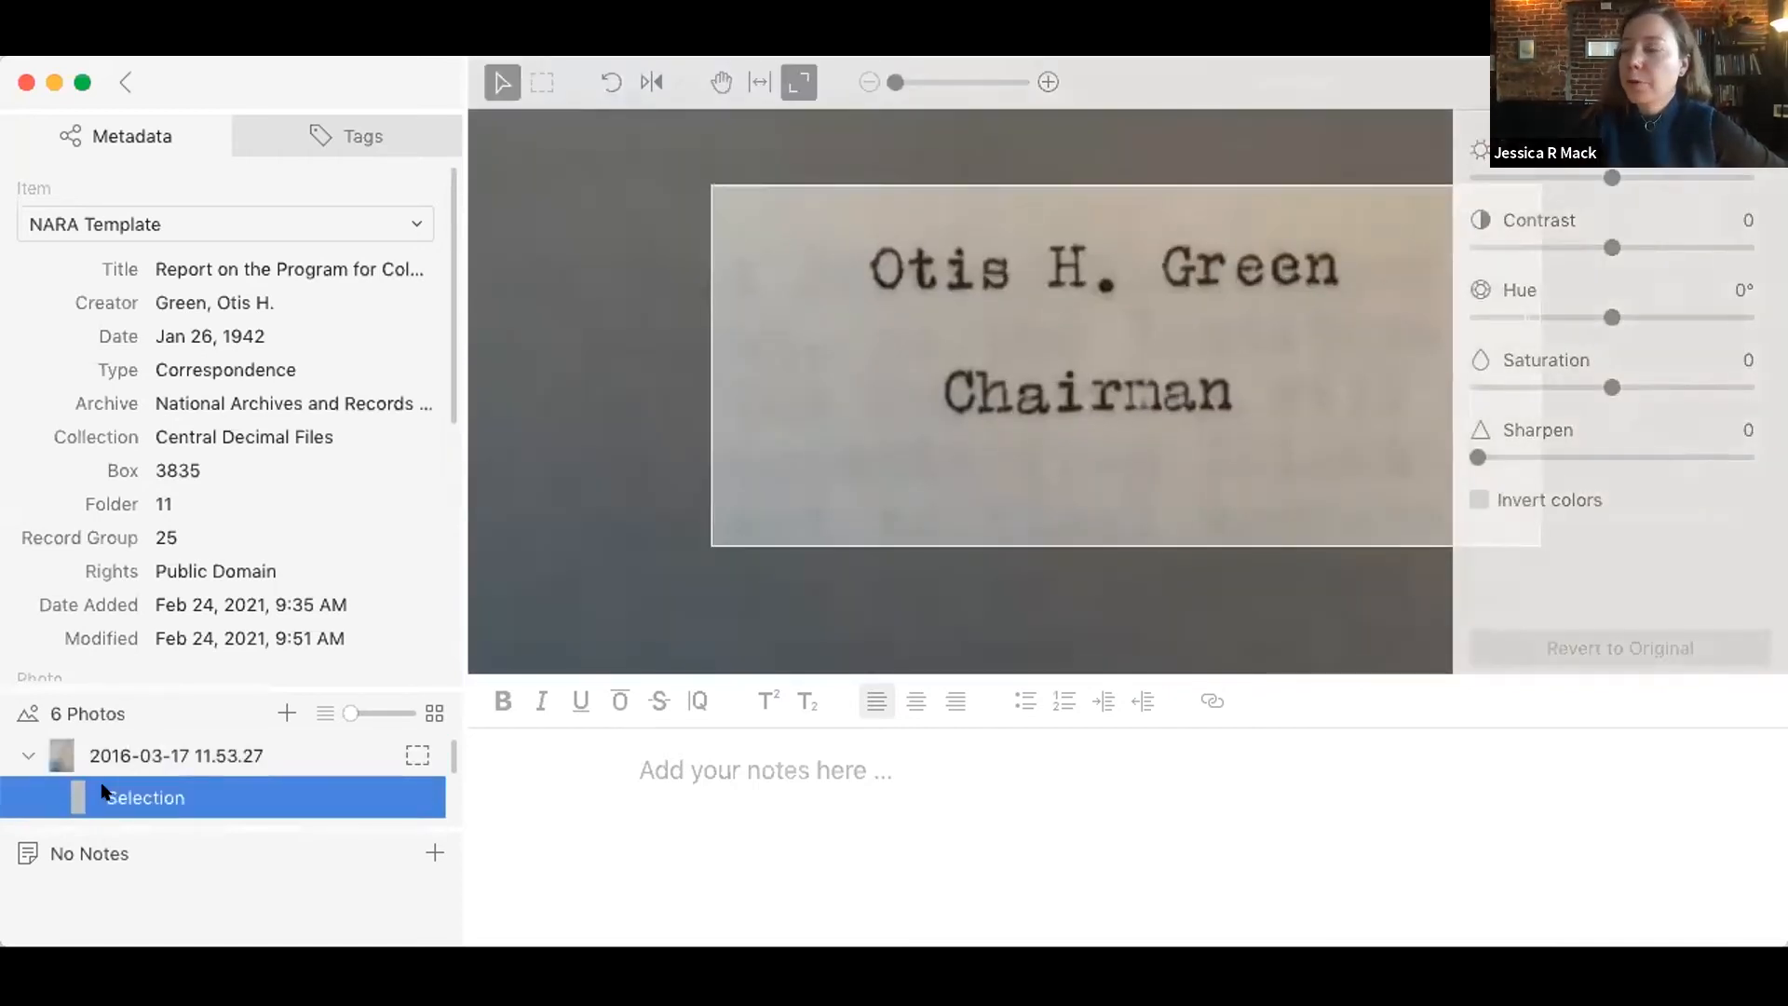
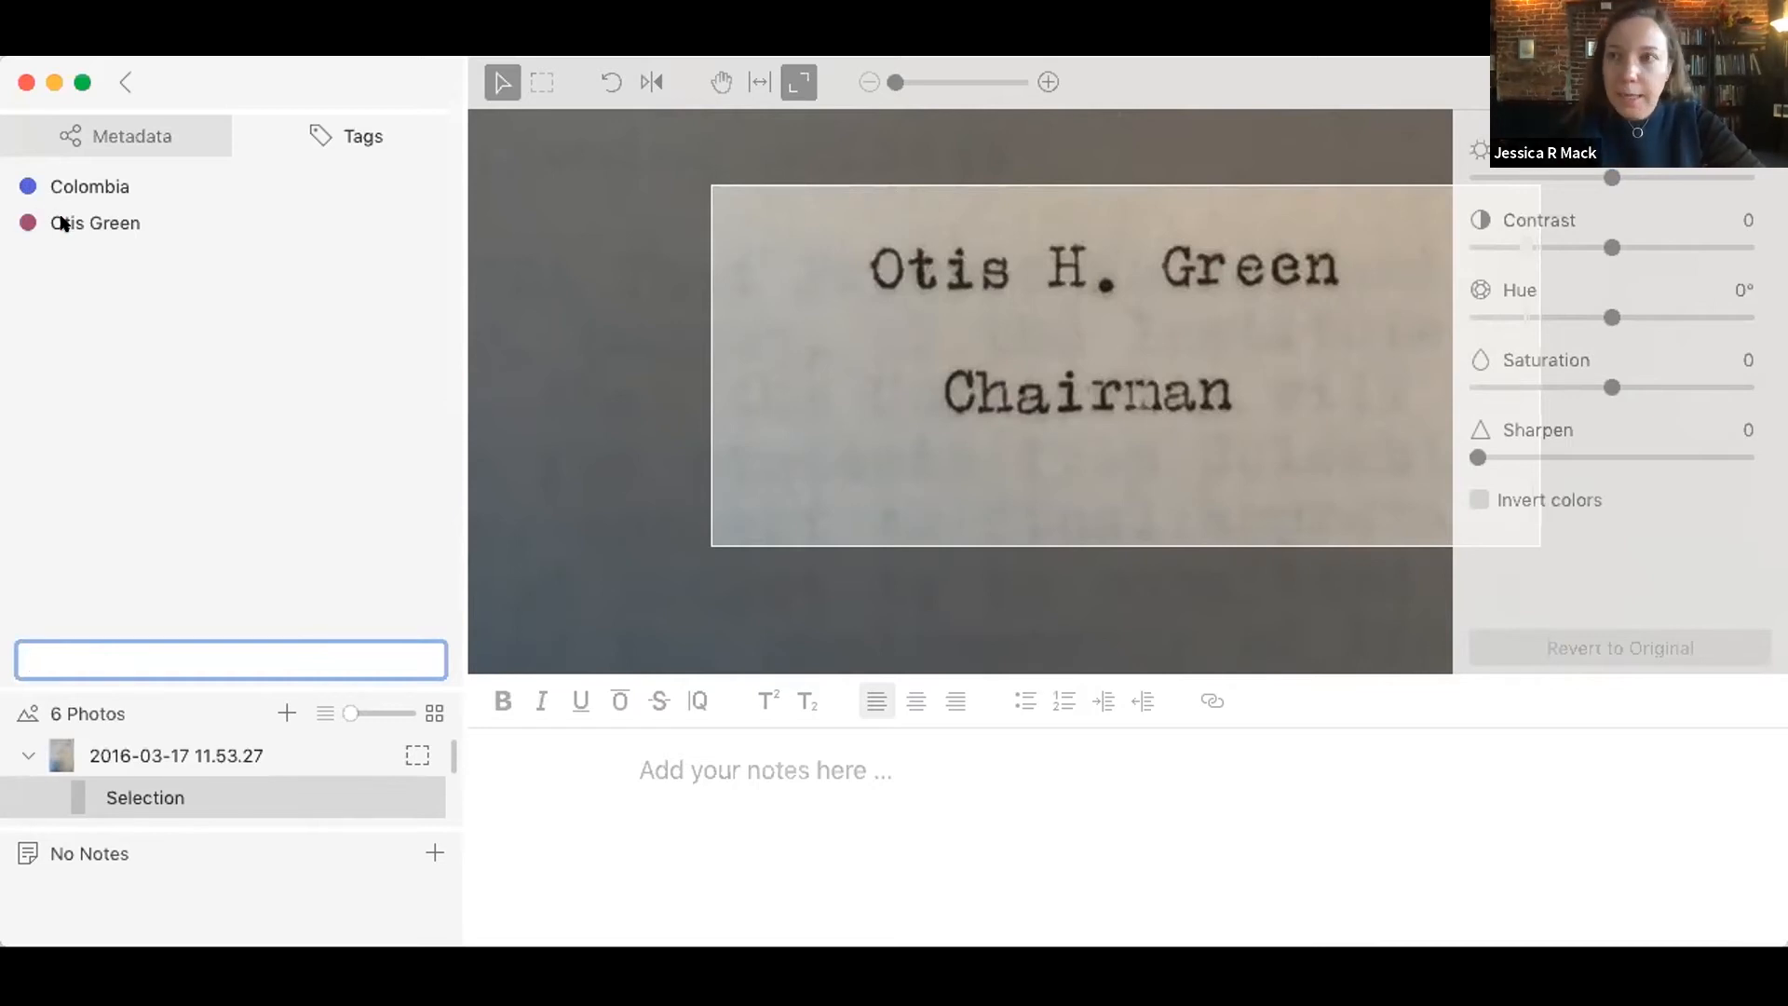
pyautogui.rightClick(64, 223)
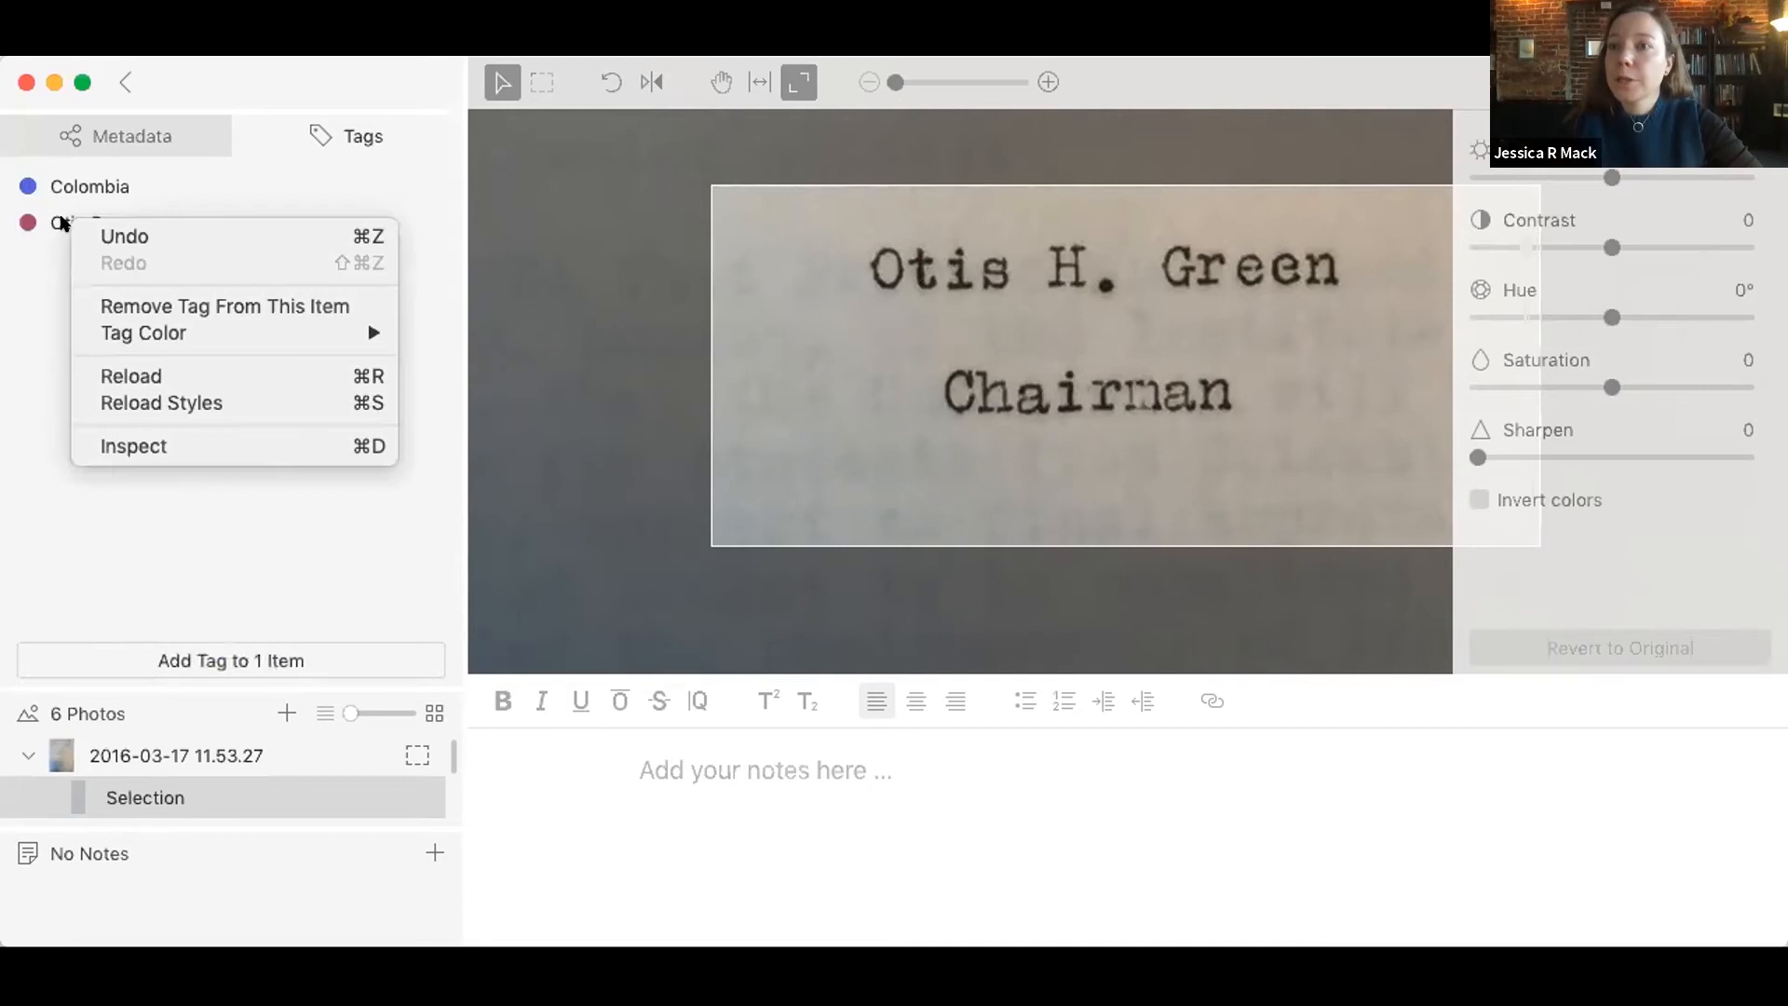
pyautogui.moveTo(119, 337)
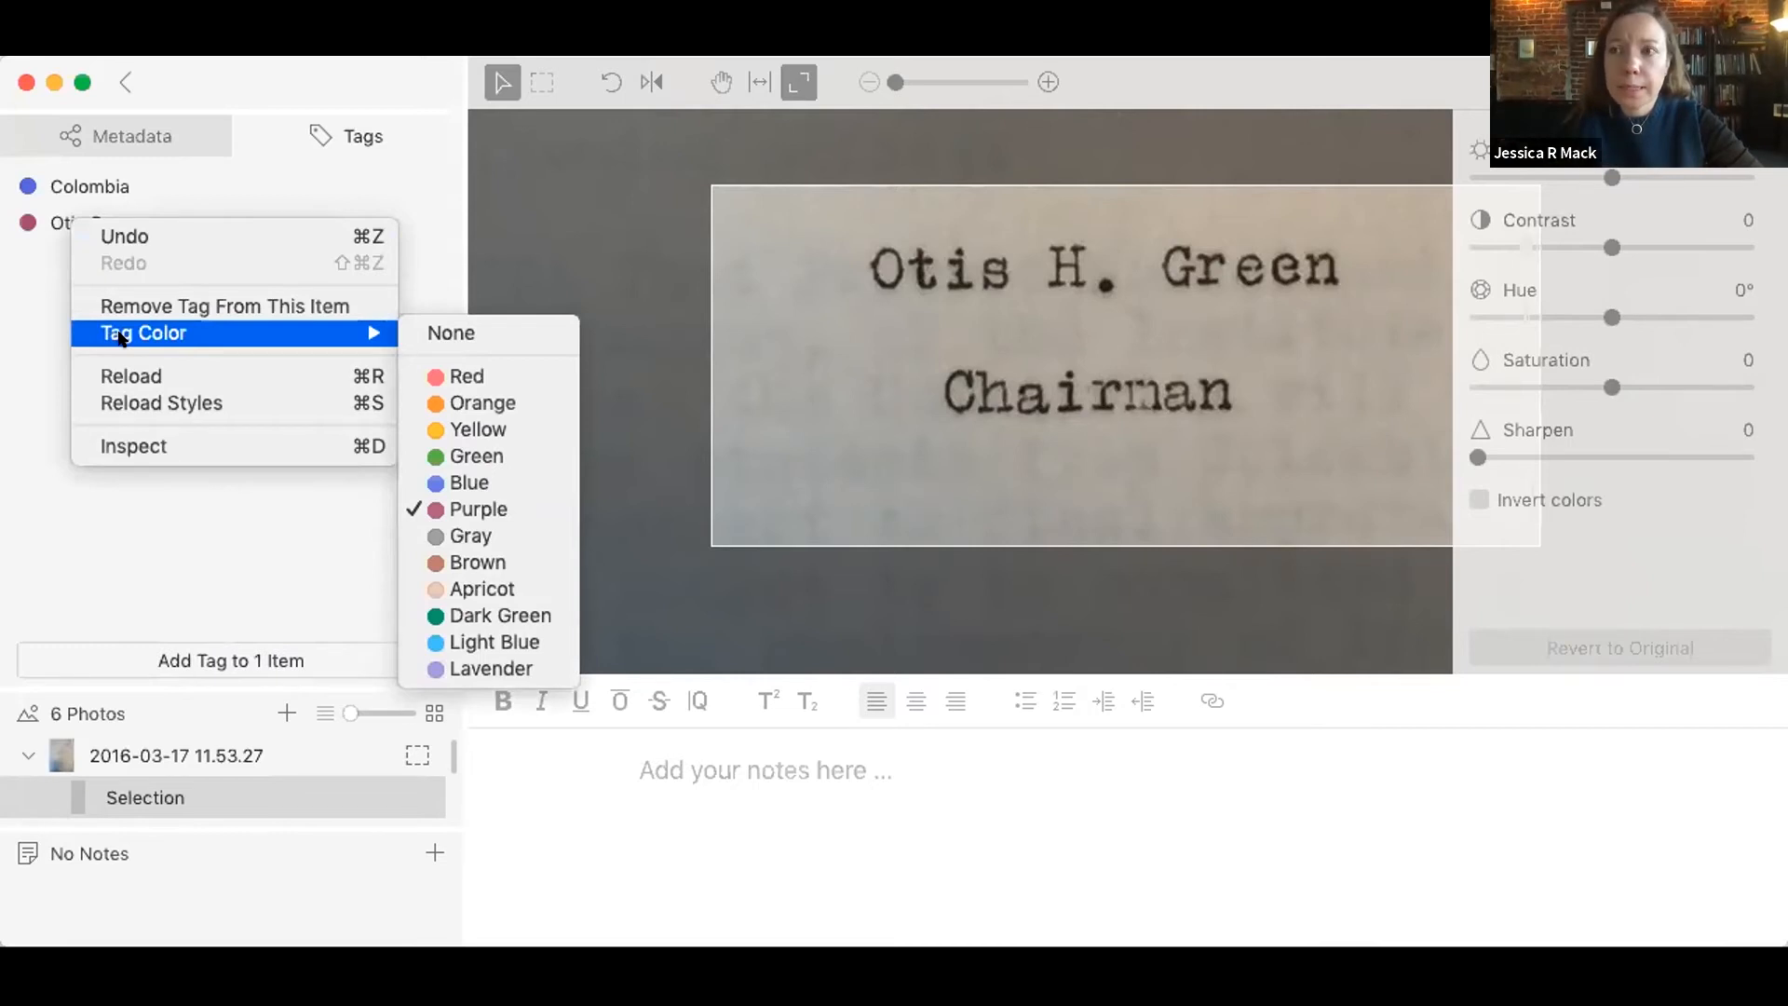
pyautogui.click(38, 316)
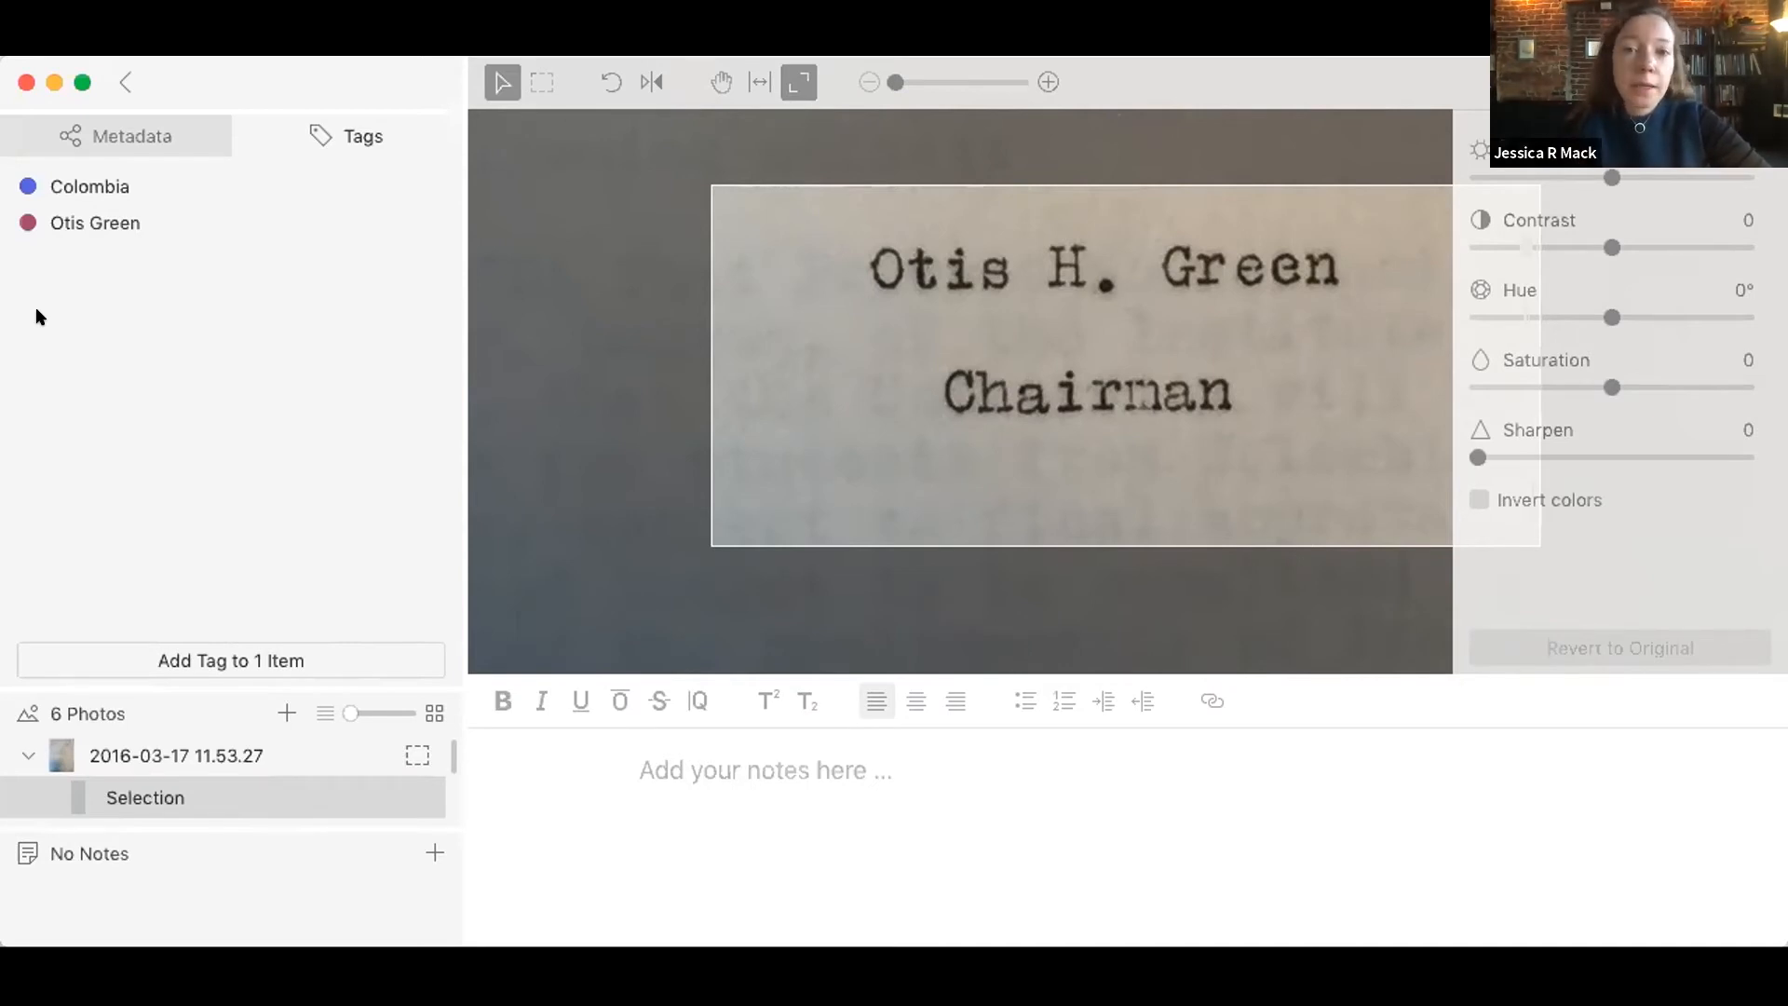
# Step: Add a new tag named "Transcribed" to the merged report item
pyautogui.click(271, 660)
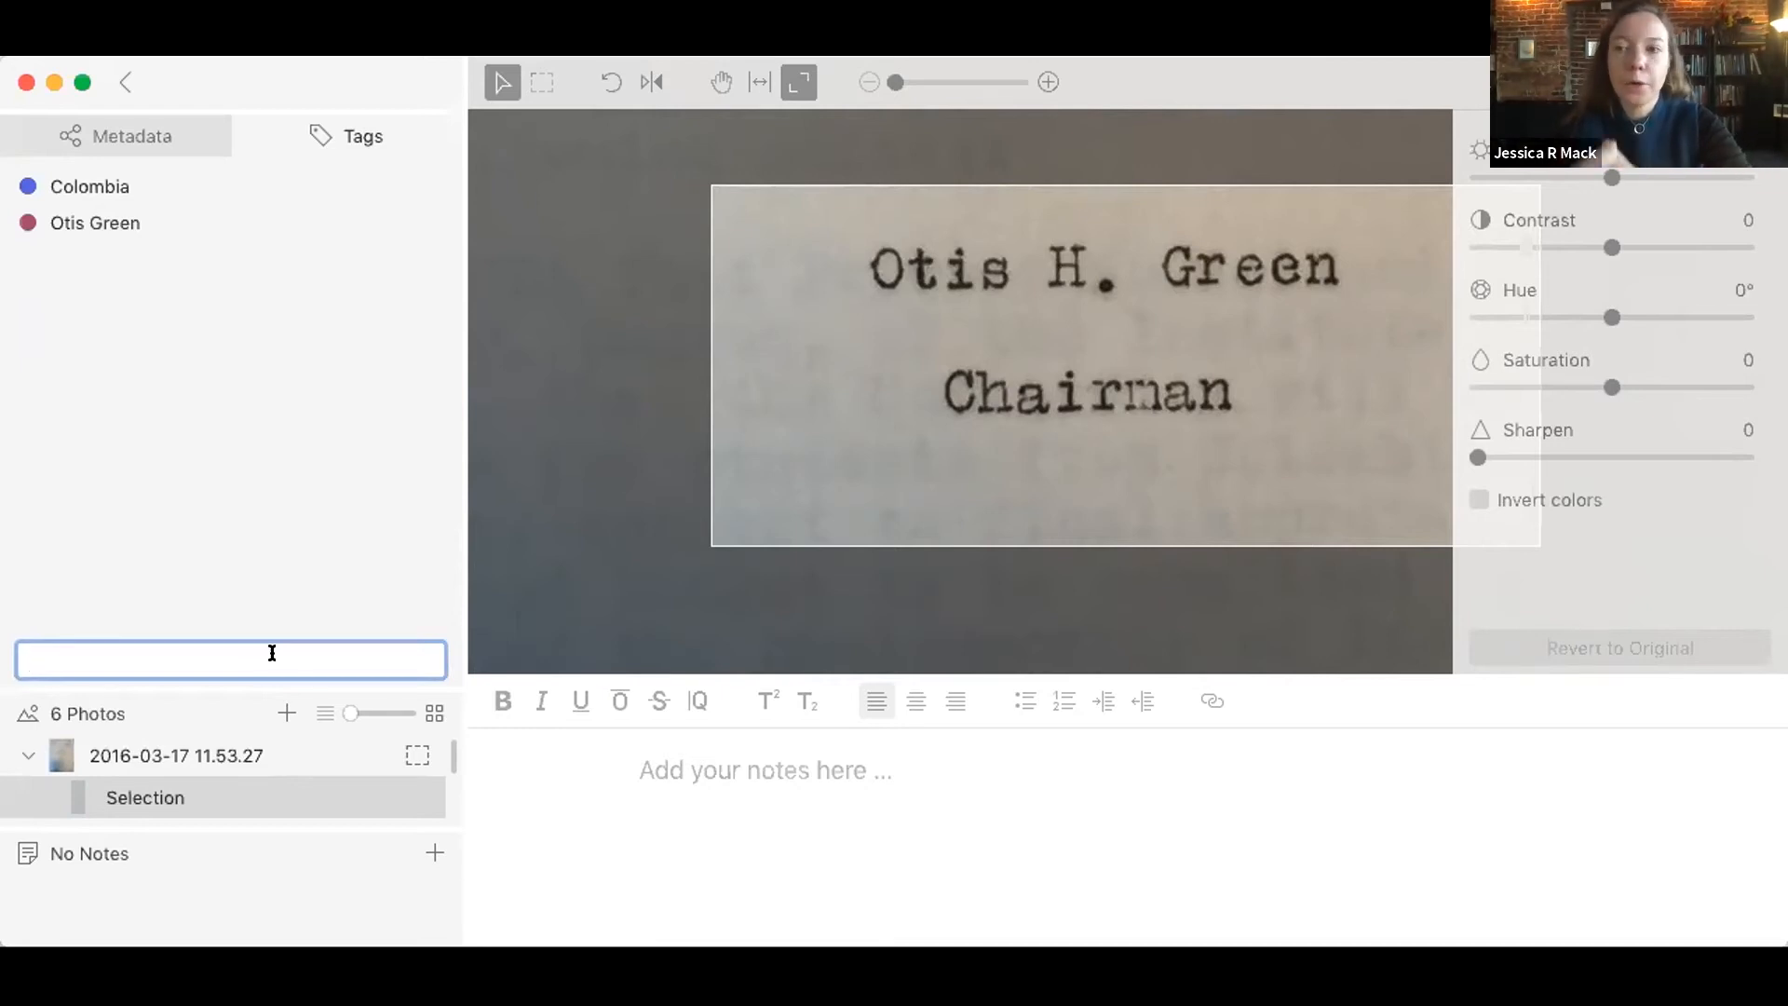
pyautogui.write('Trans')
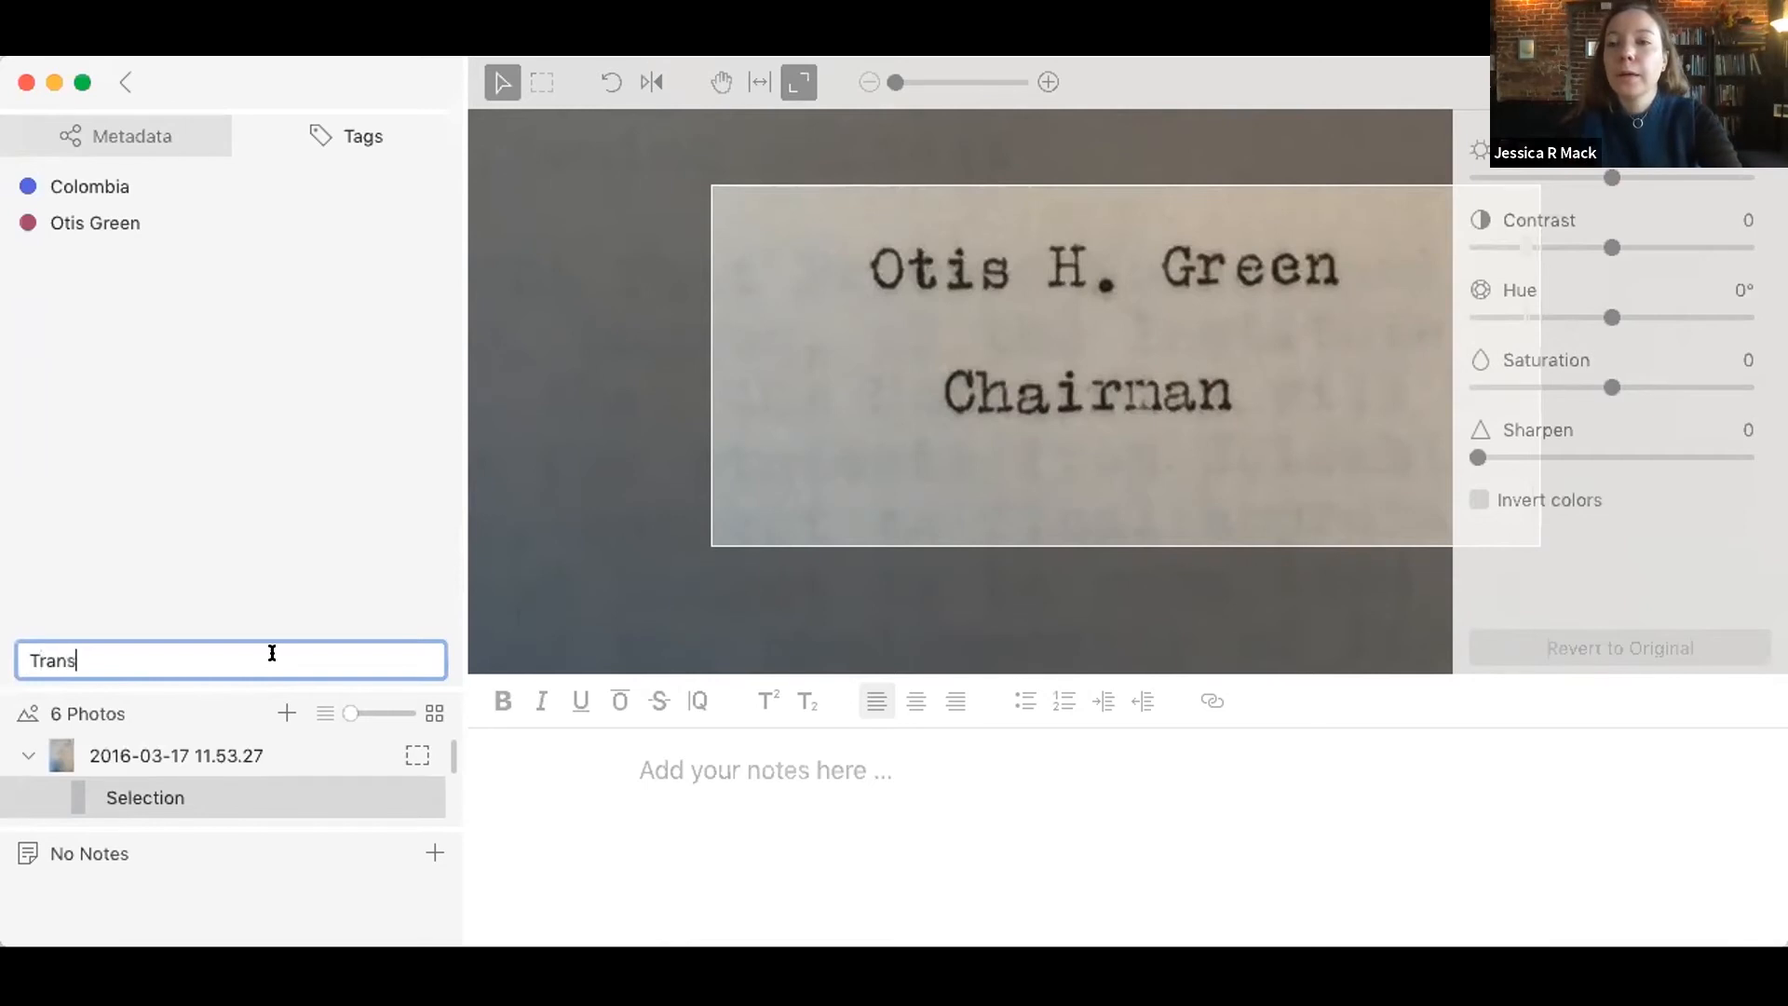
pyautogui.write('cribed')
pyautogui.press('Return')
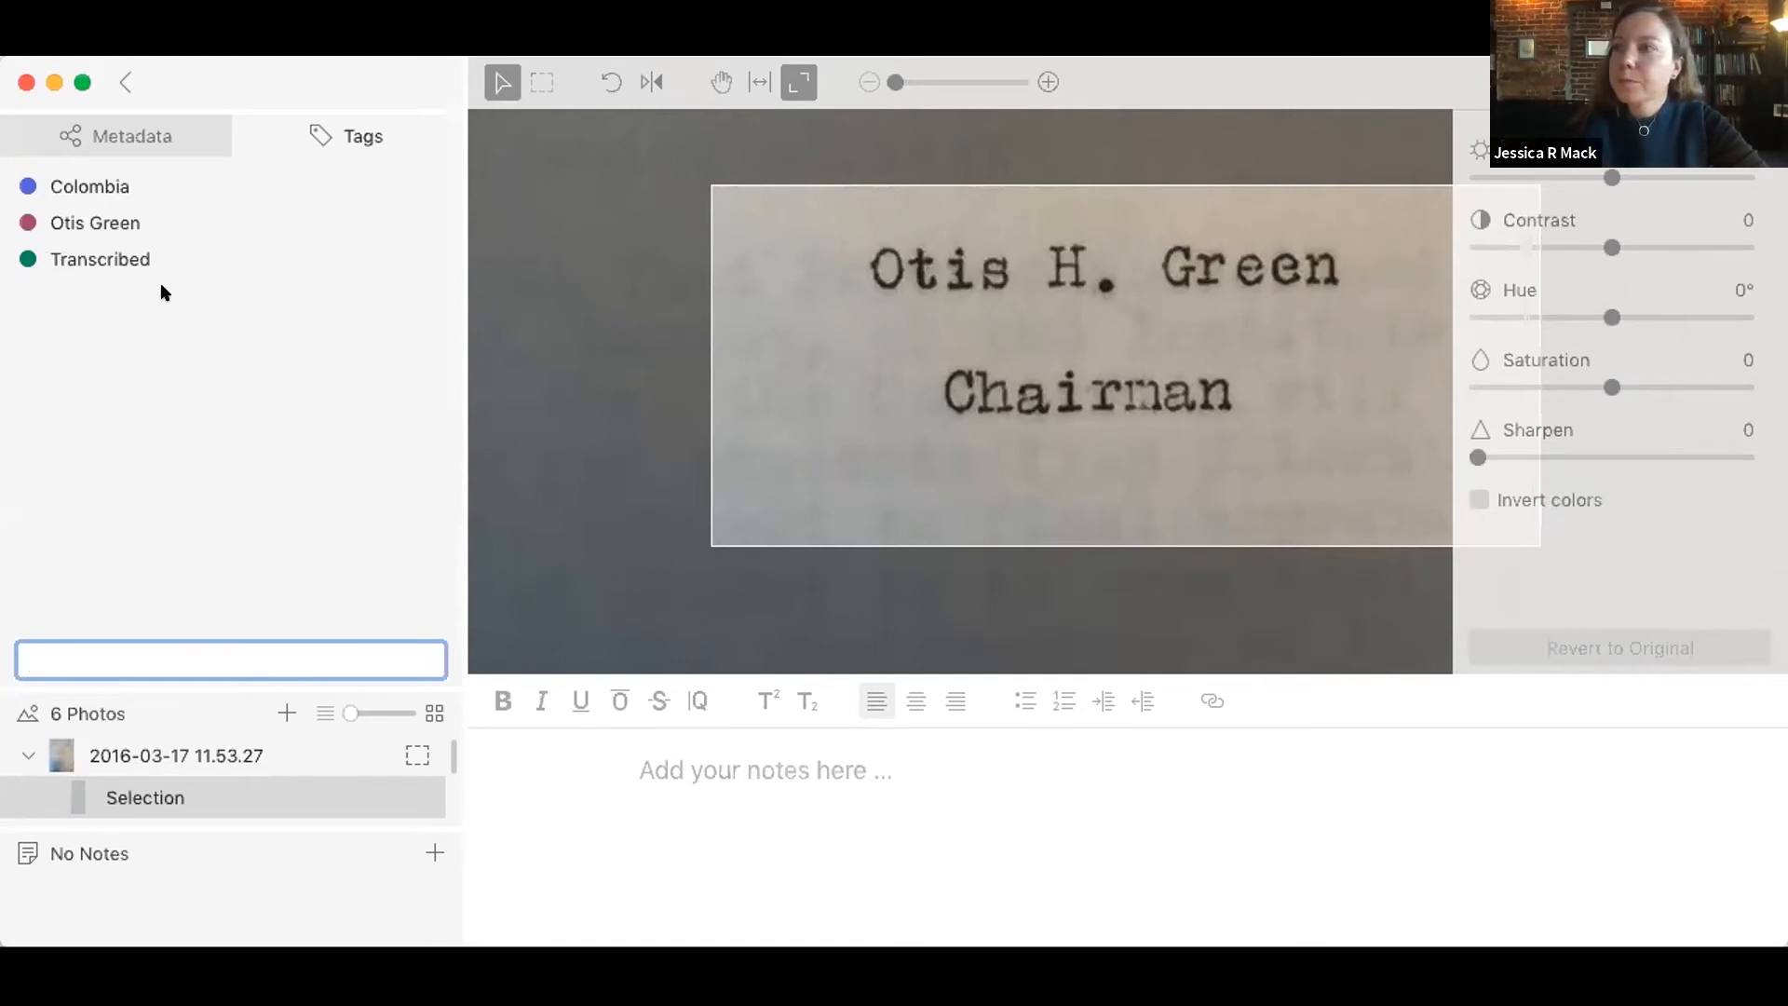
# Step: Return to the item overview and apply the Transcribed tag to the second document, 2016-03-17 12.10.48
pyautogui.click(125, 84)
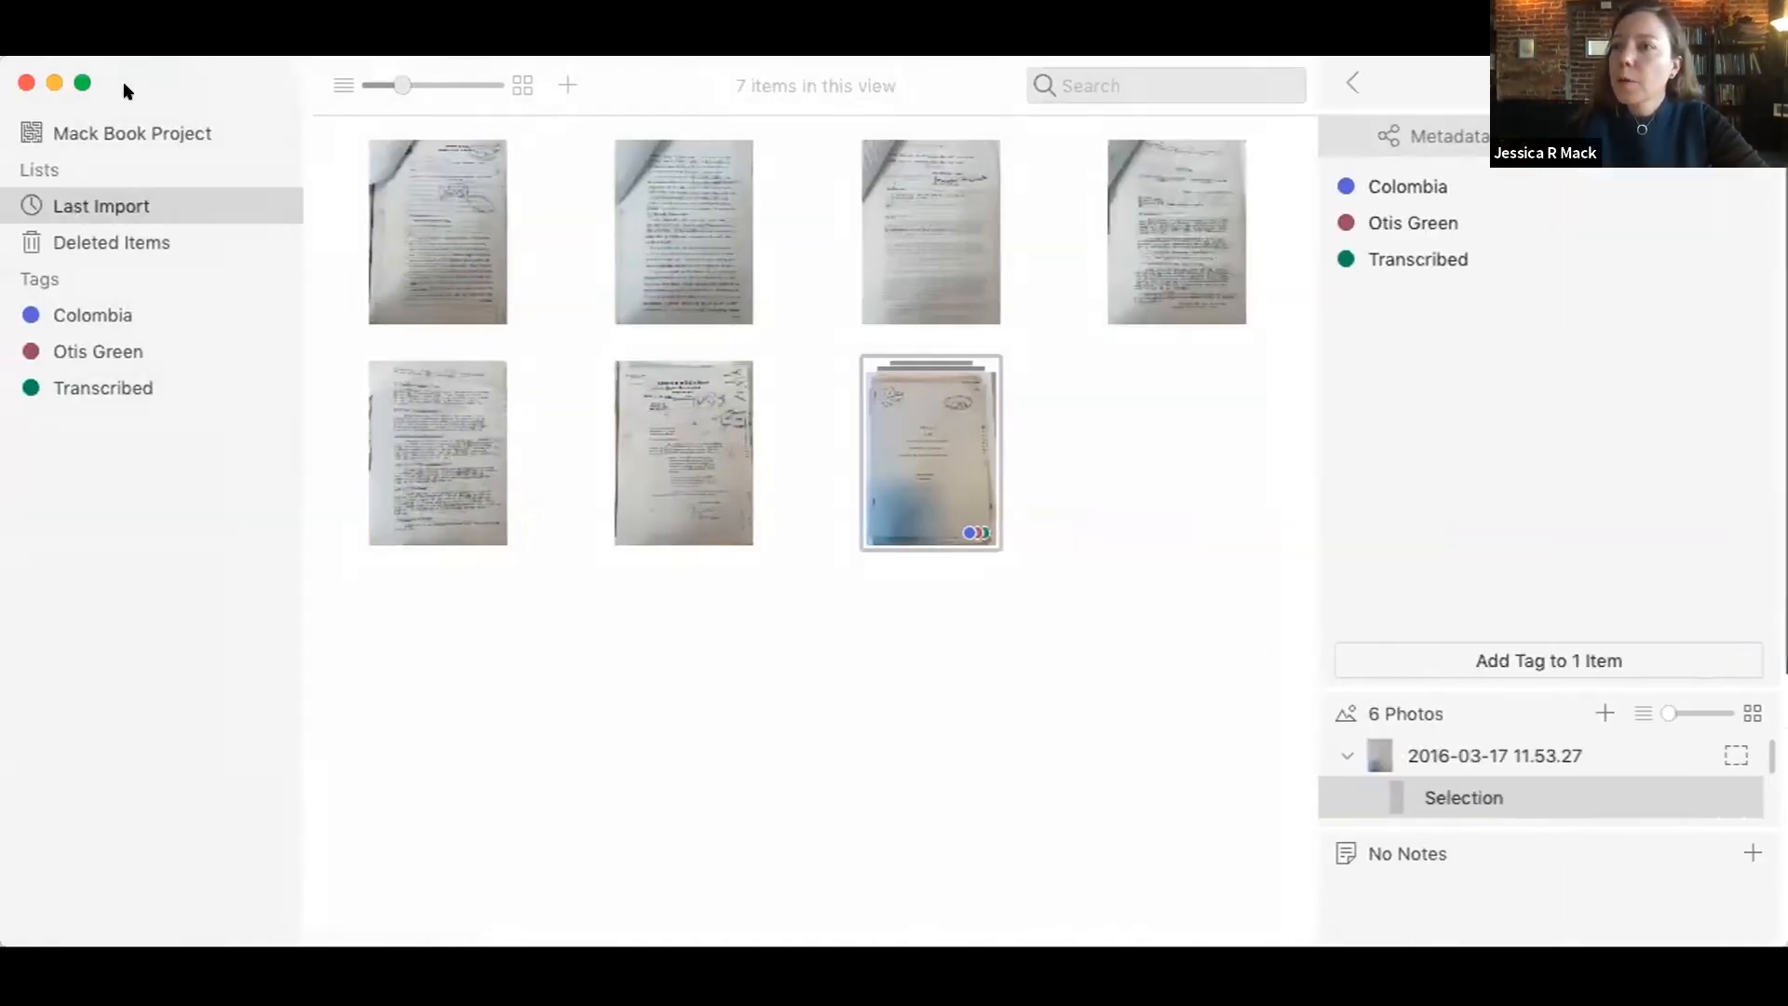
pyautogui.click(571, 700)
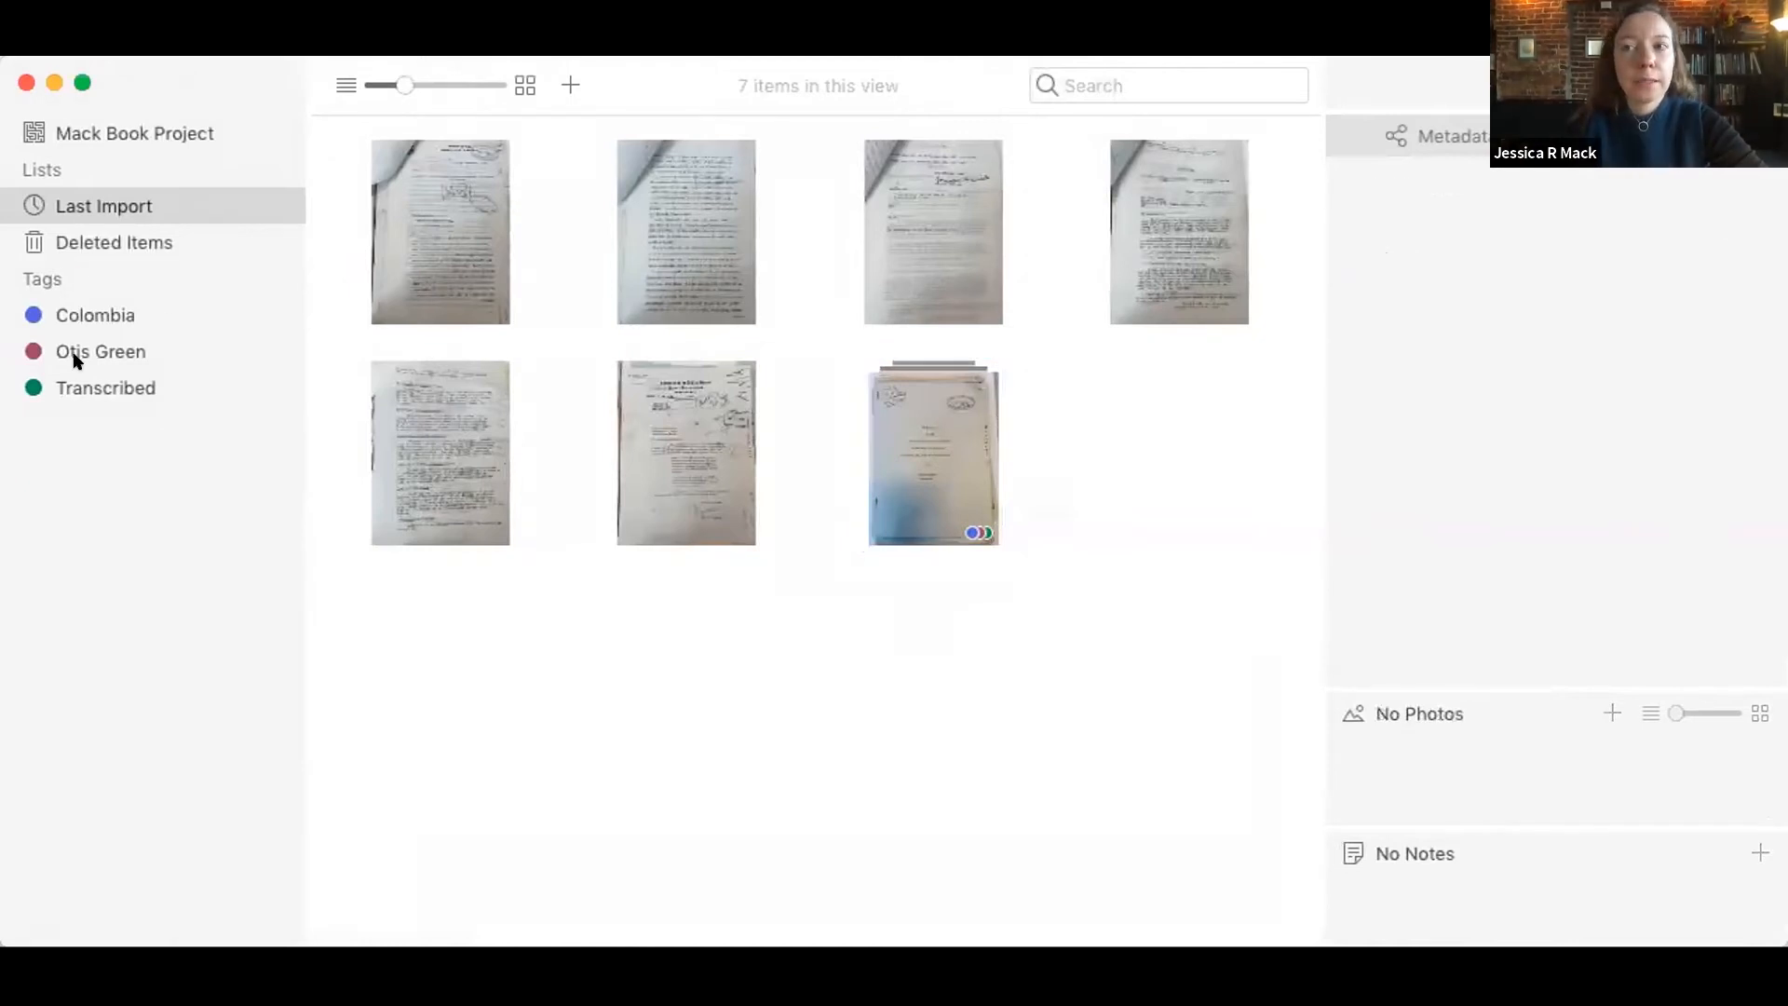
pyautogui.click(952, 524)
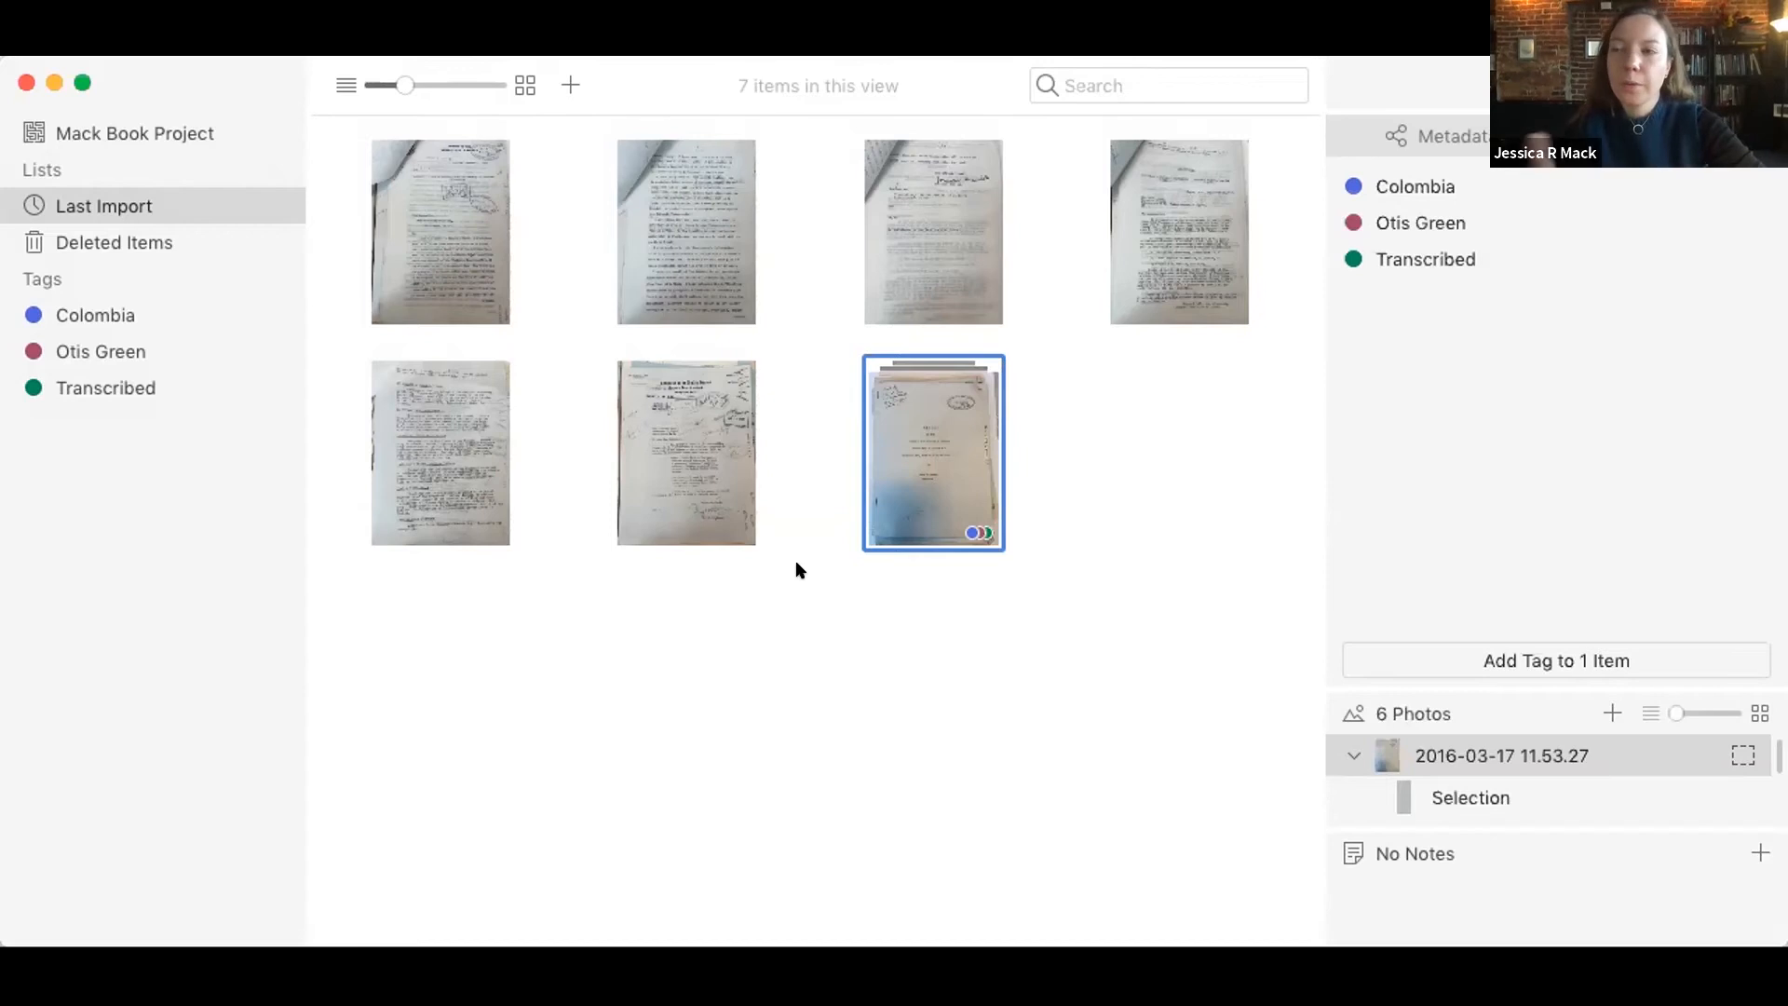
pyautogui.click(656, 112)
pyautogui.click(673, 197)
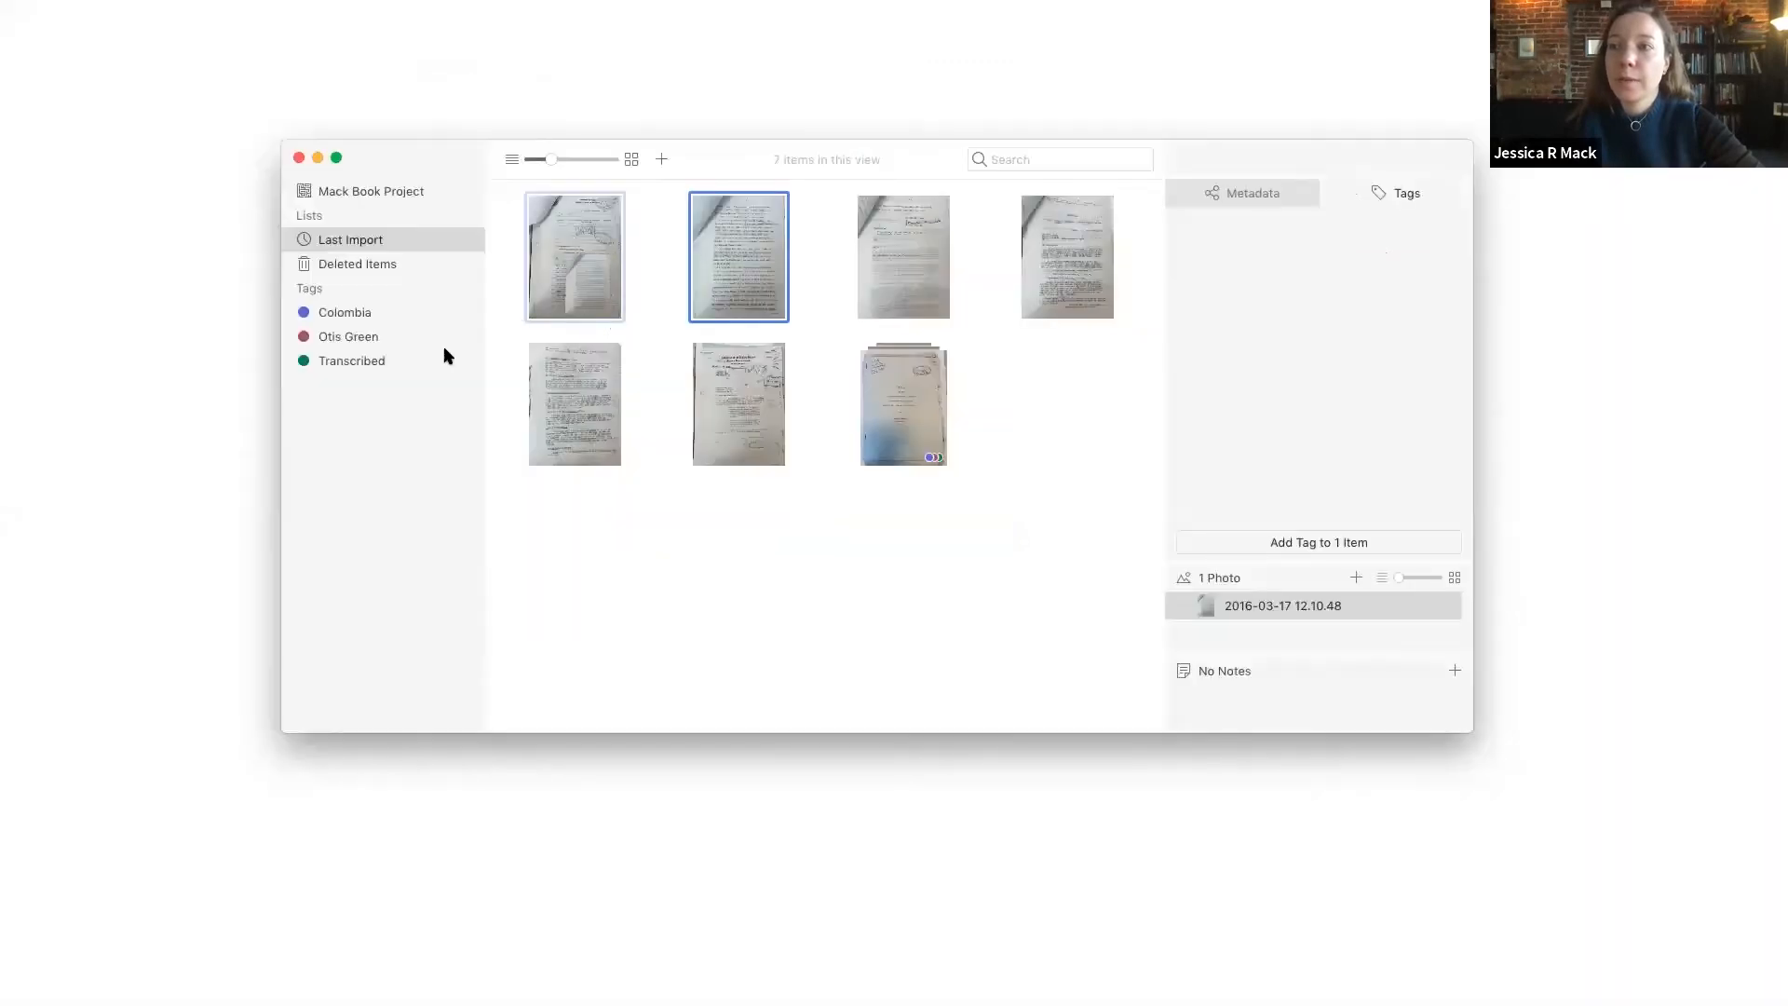
pyautogui.moveTo(447, 355); pyautogui.dragTo(391, 359)
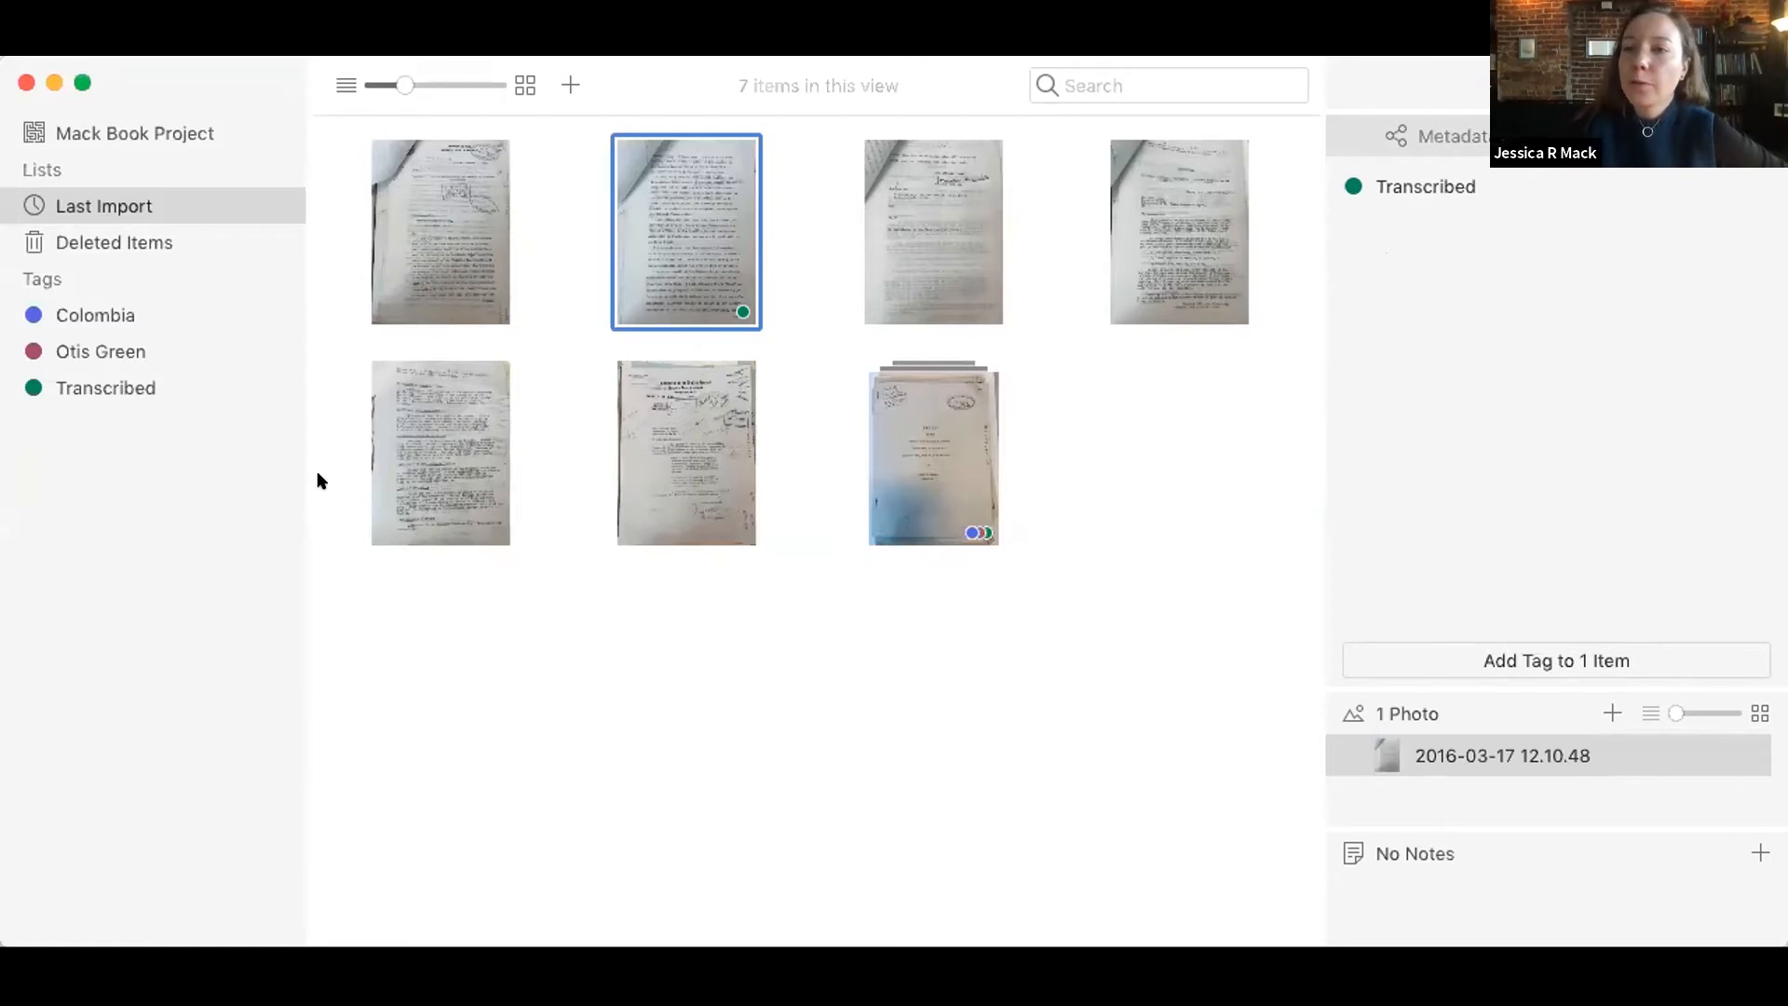
# Step: Create a new project tag named "Translated"
pyautogui.rightClick(119, 486)
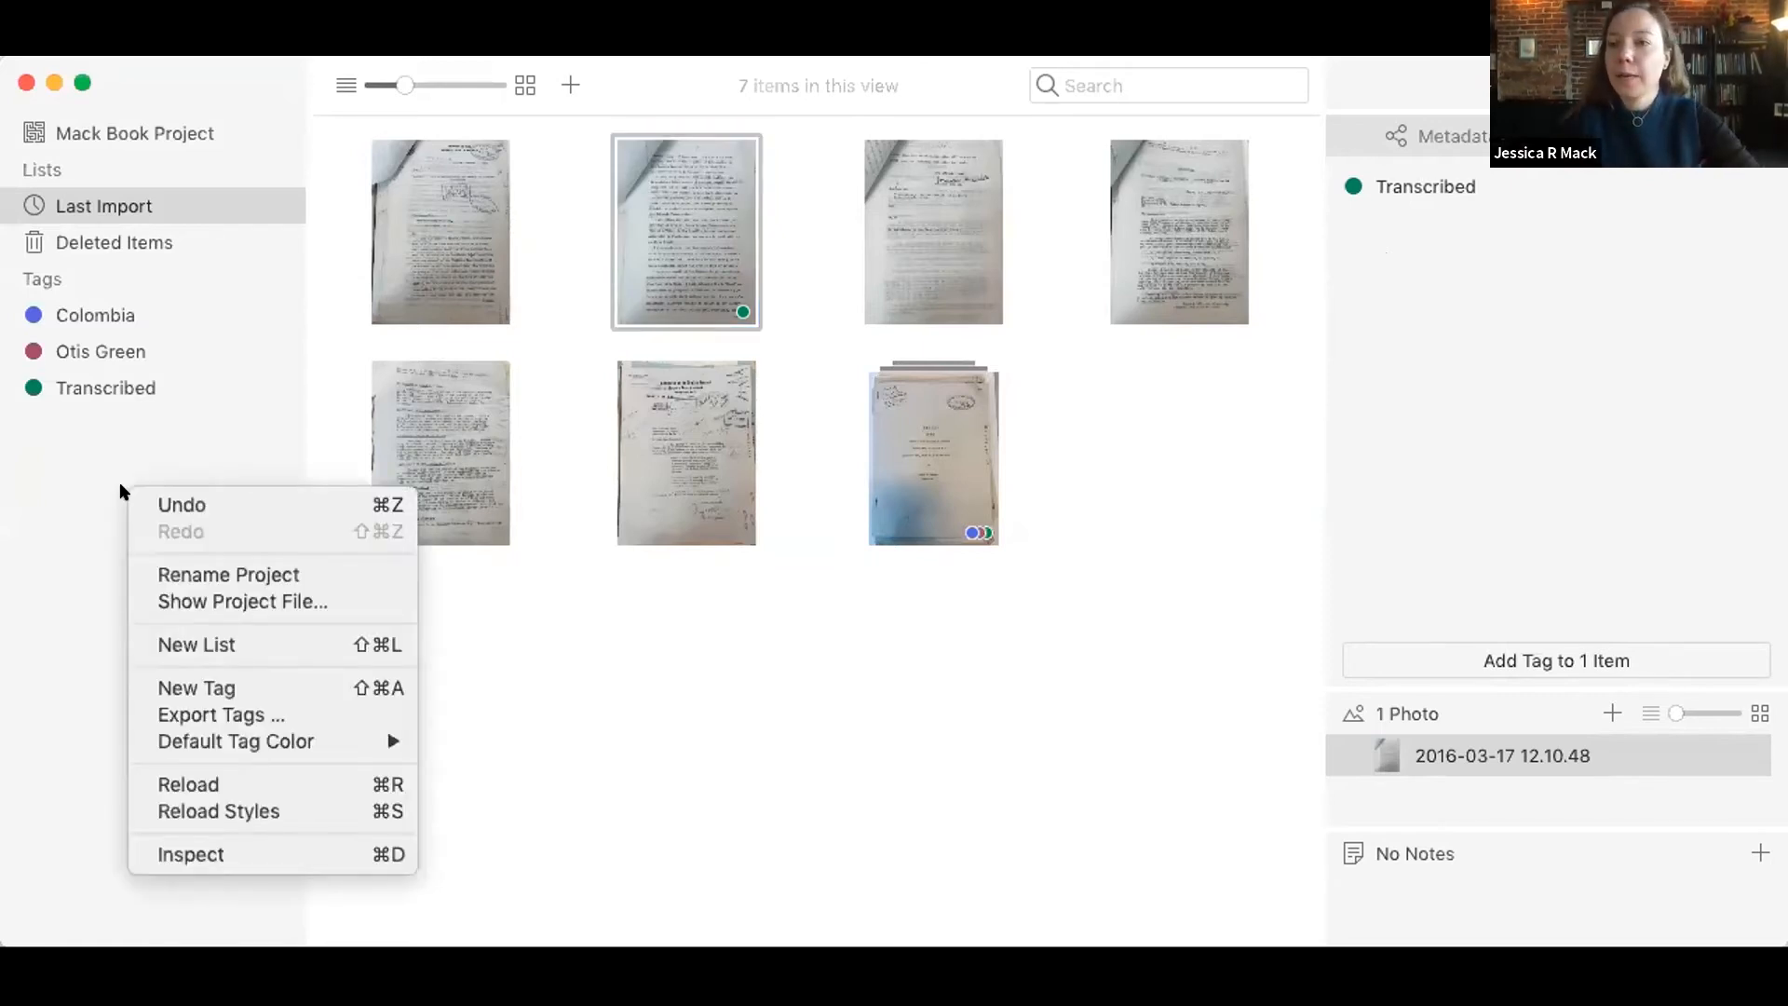
pyautogui.click(146, 688)
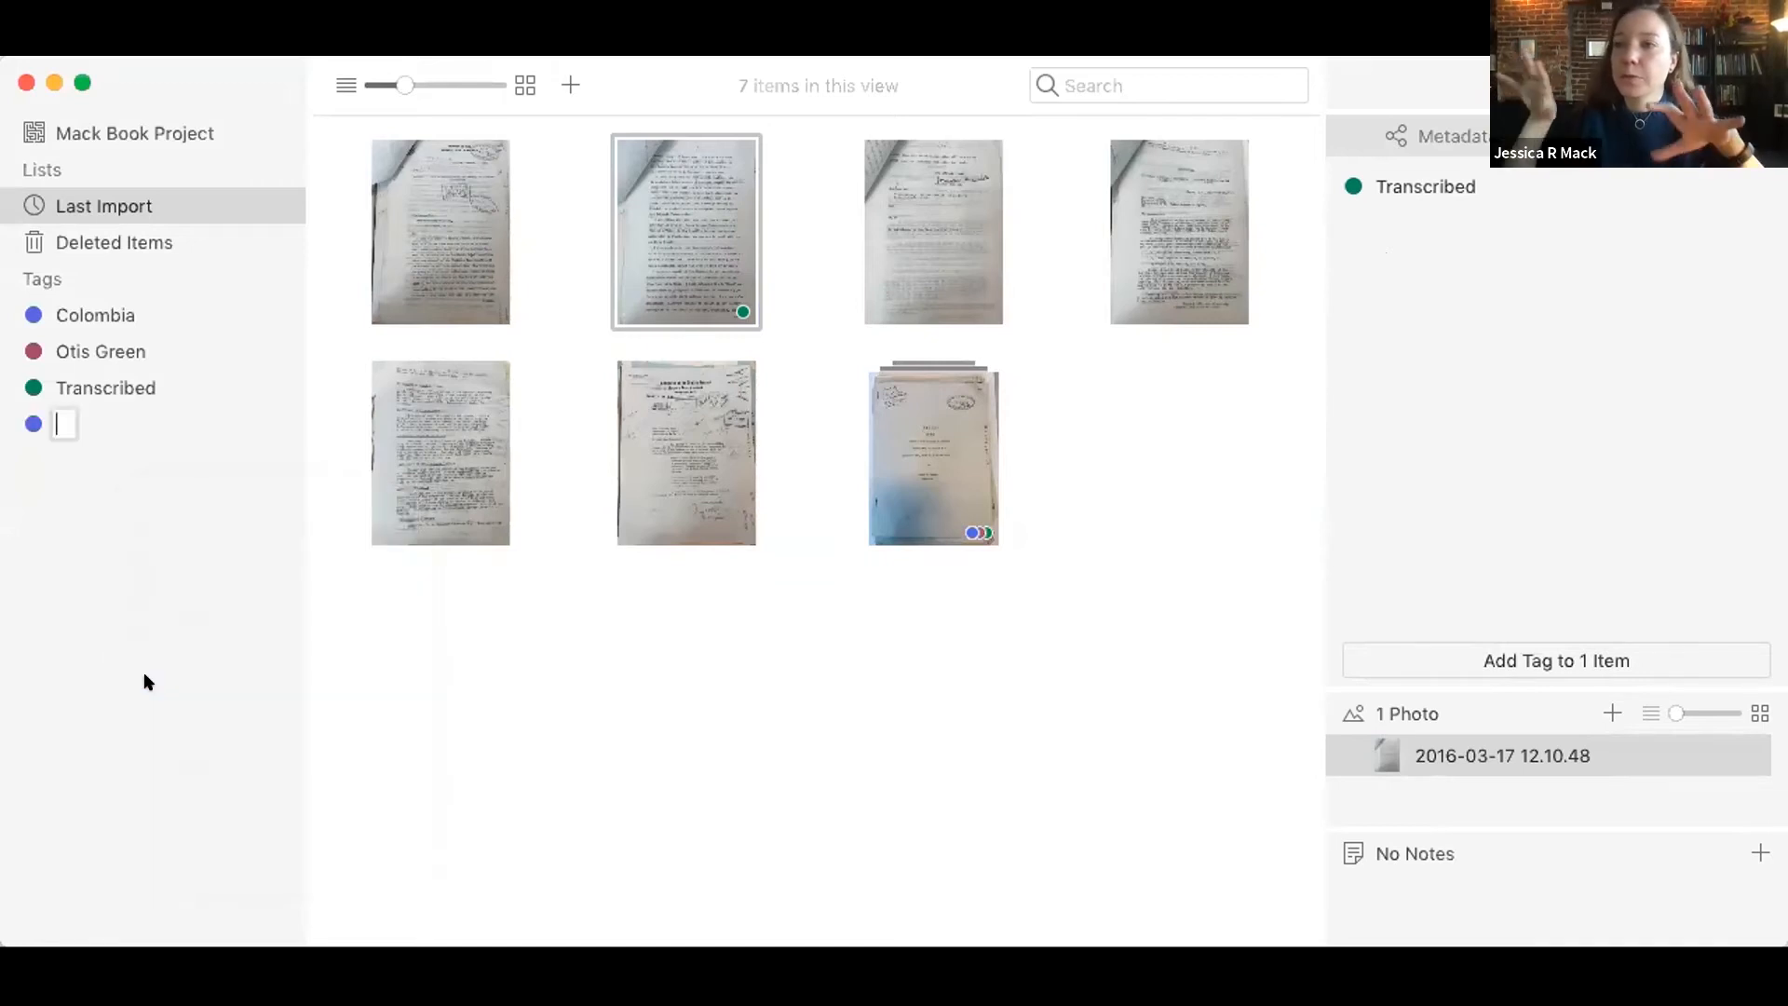
pyautogui.write('T')
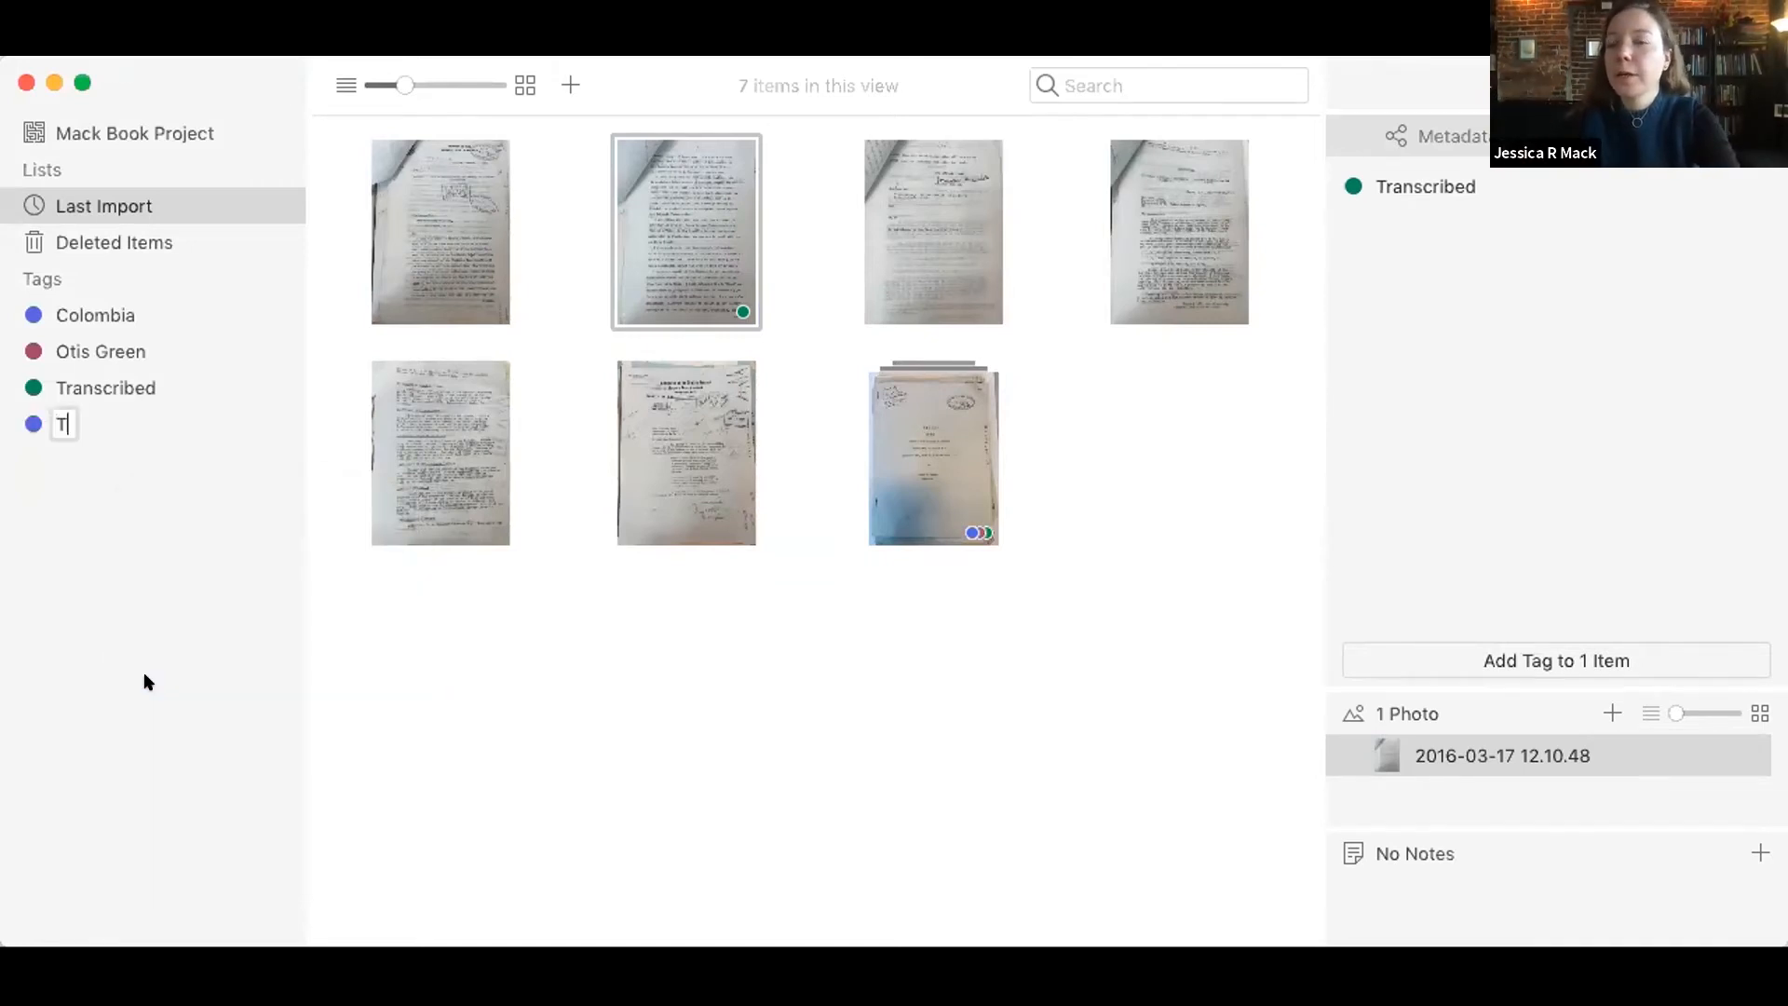
pyautogui.write('ranslated')
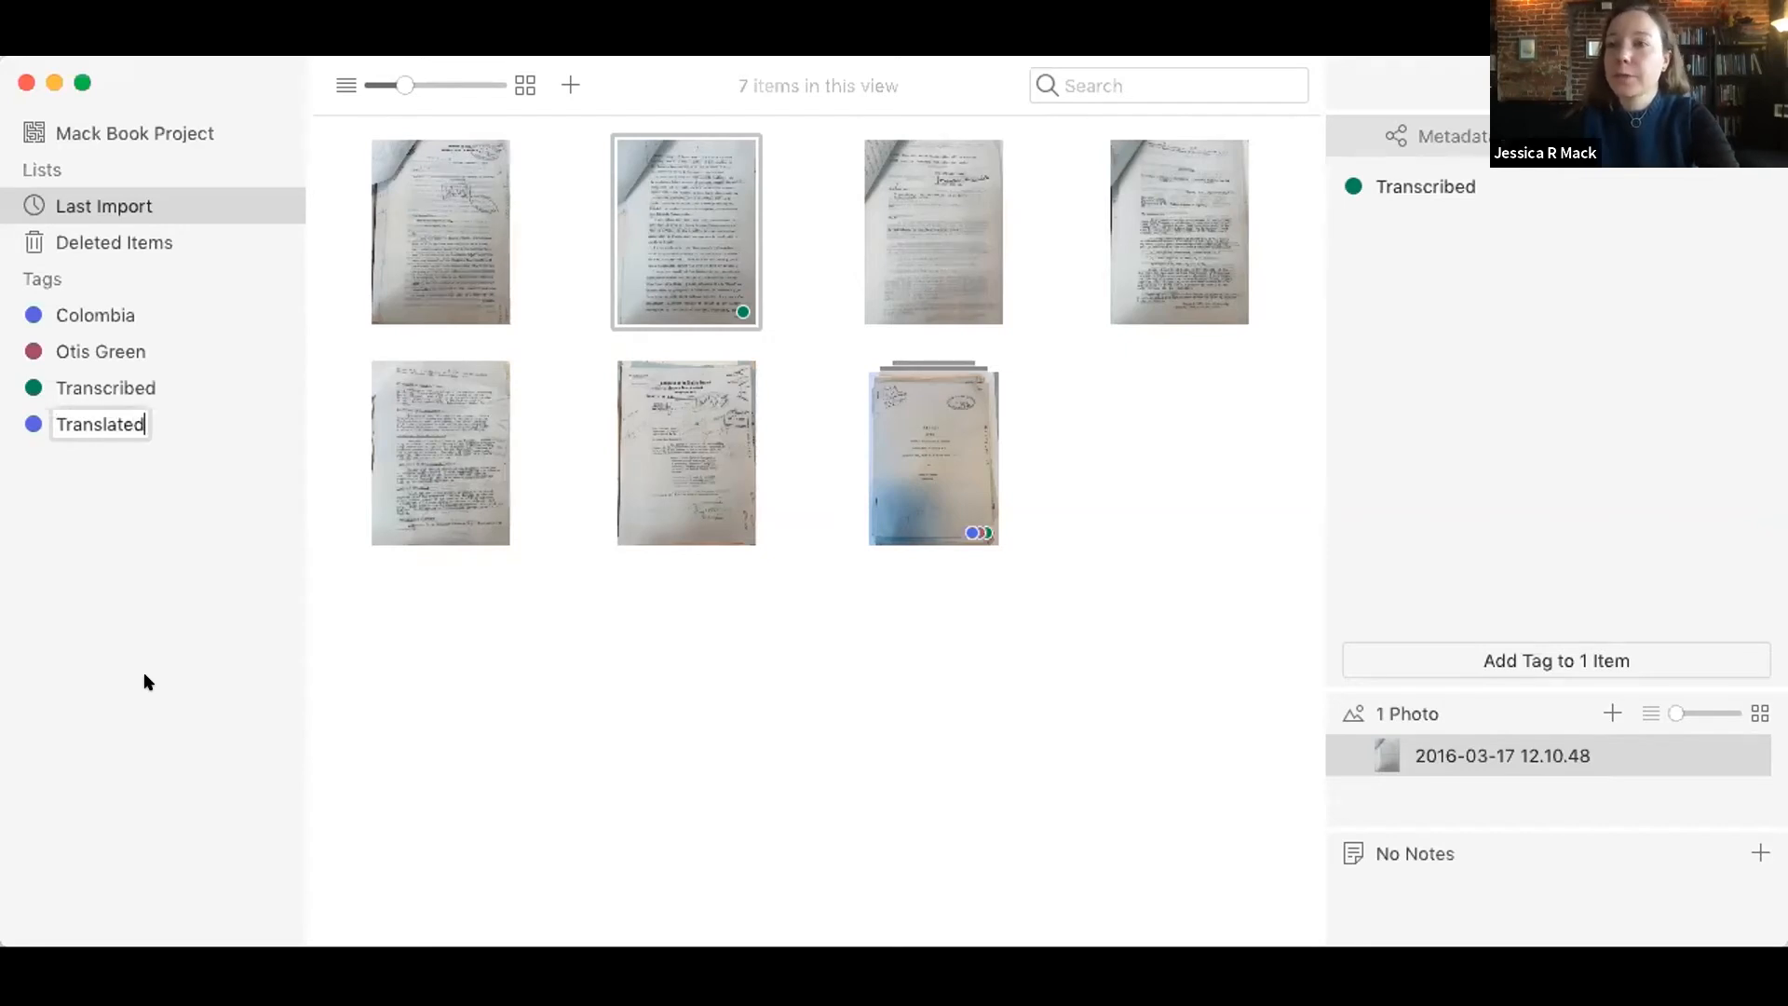
pyautogui.press('Return')
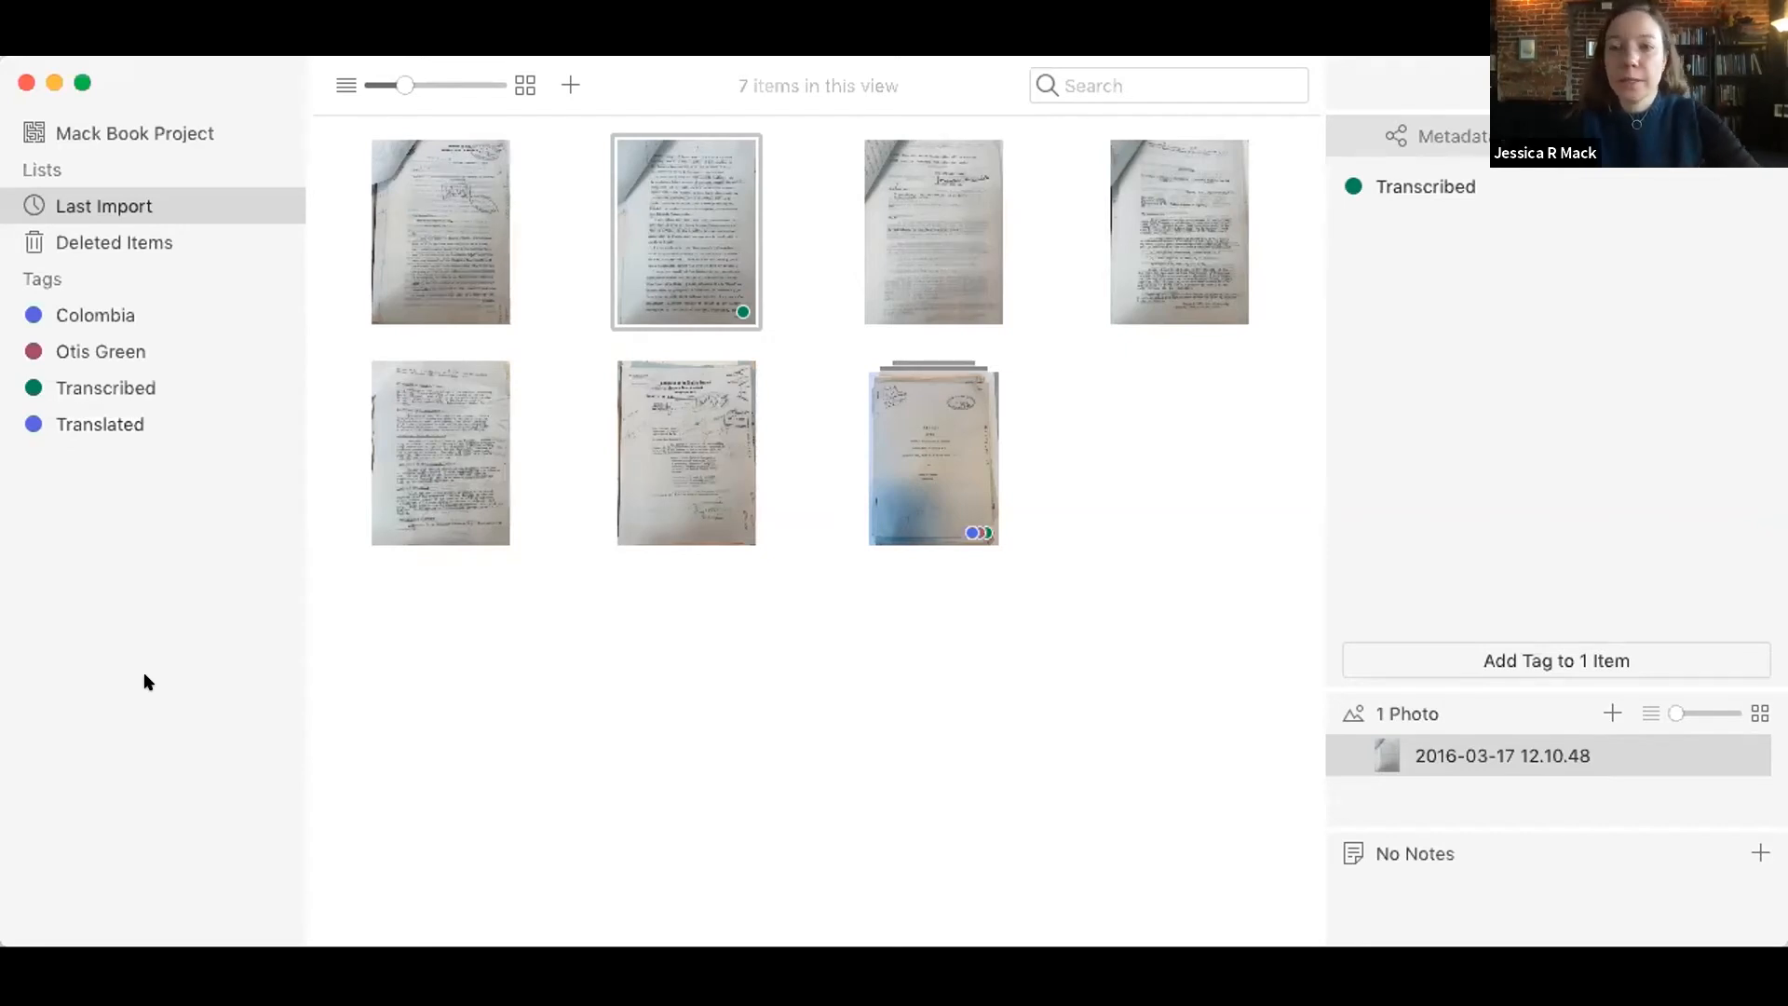
# Step: Set the Translated tag's color to Gray
pyautogui.rightClick(78, 423)
pyautogui.moveTo(121, 715)
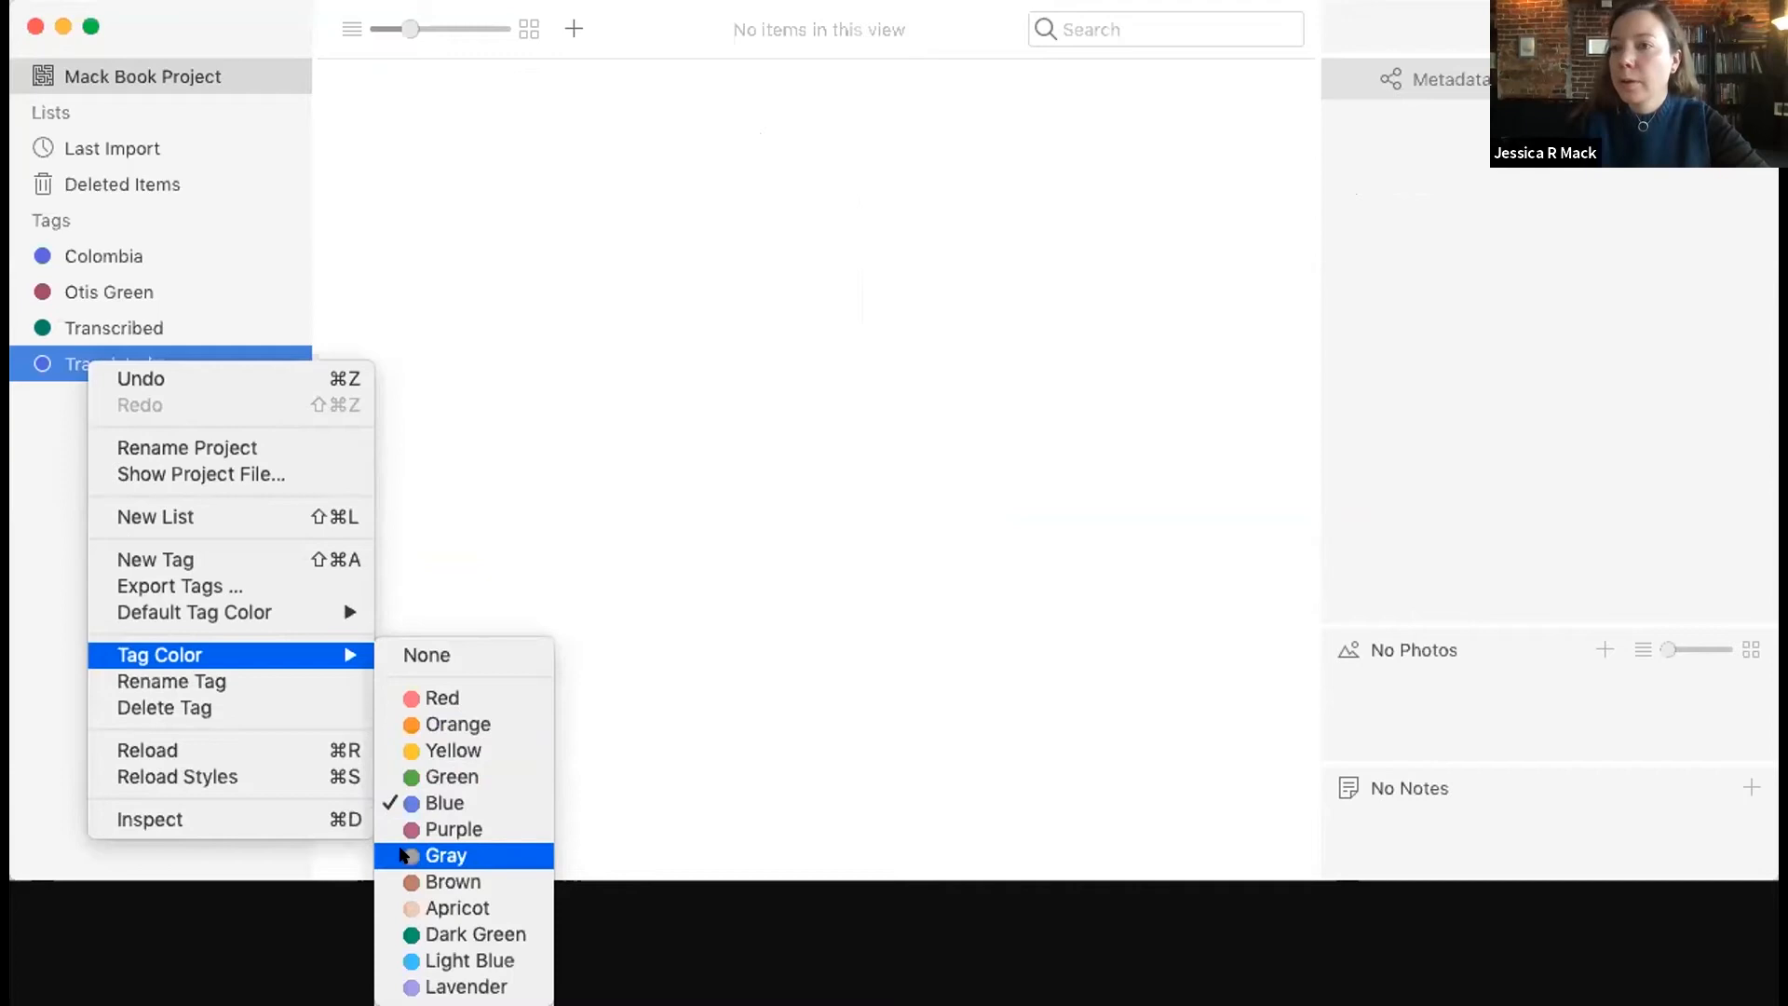
pyautogui.click(438, 854)
# Step: Show the whole Mack Book Project and apply the Translated tag to the first two documents in the second row
pyautogui.click(186, 139)
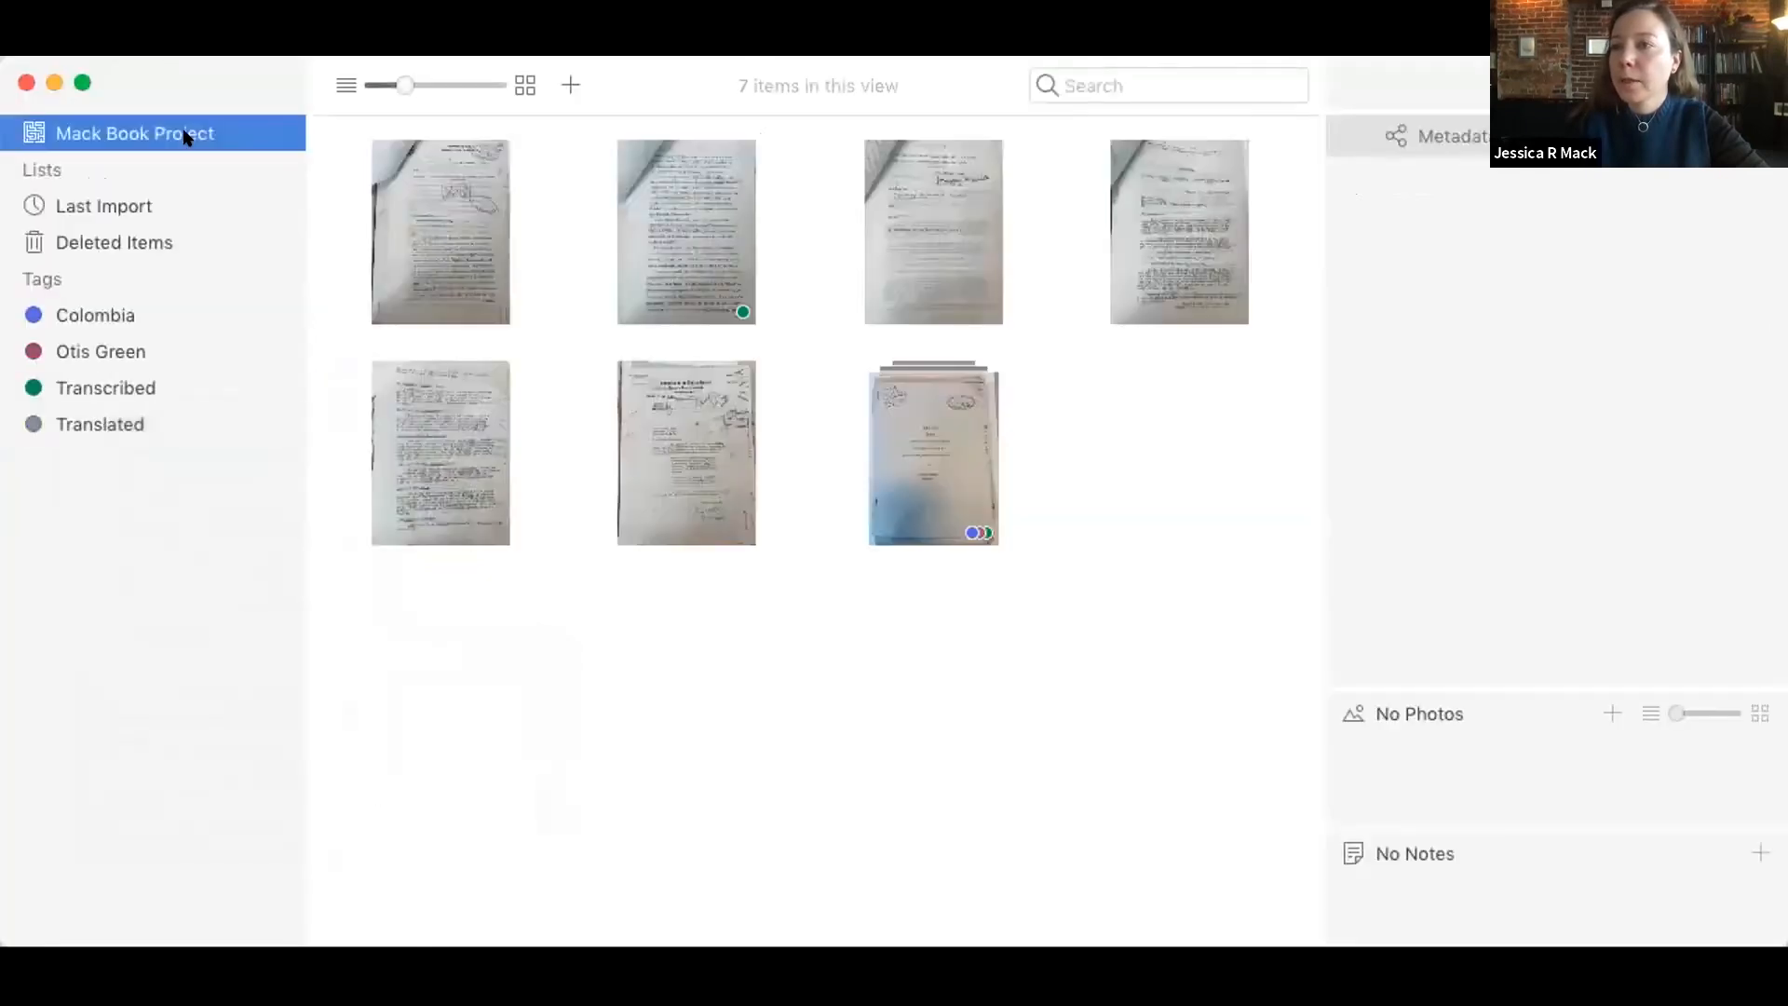
pyautogui.click(416, 510)
pyautogui.moveTo(416, 511); pyautogui.dragTo(160, 434)
pyautogui.moveTo(705, 516); pyautogui.dragTo(60, 427)
pyautogui.moveTo(323, 394); pyautogui.dragTo(321, 387)
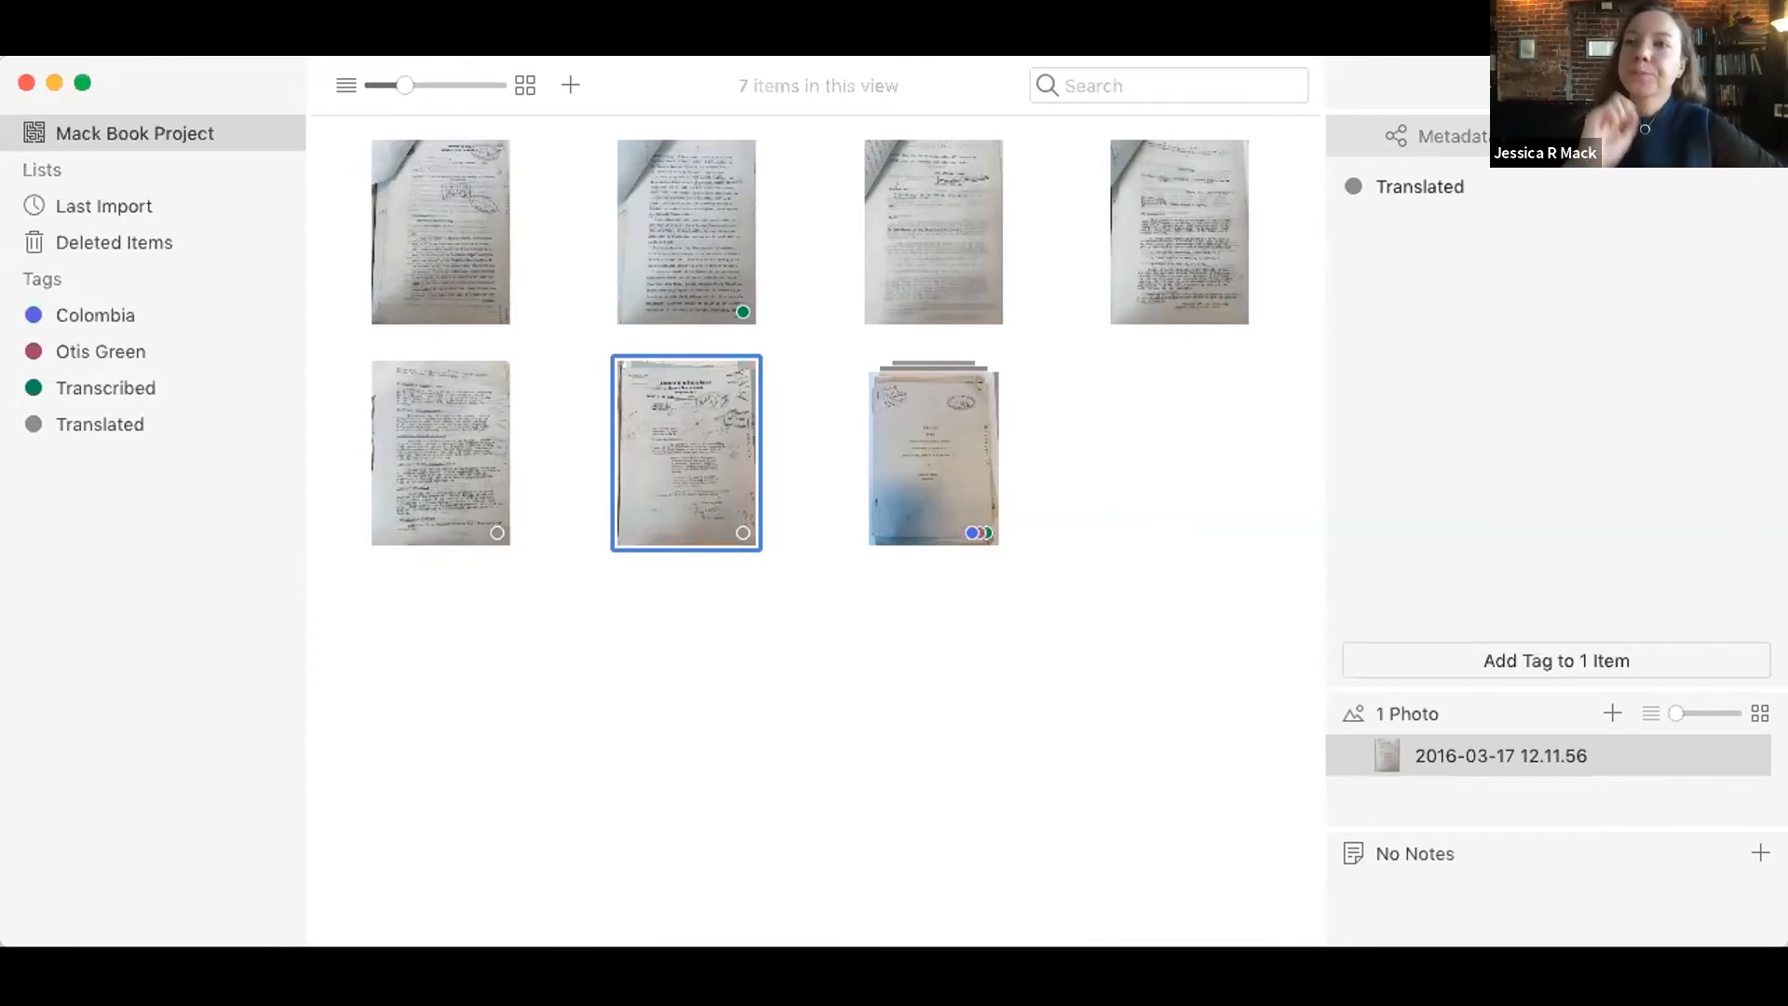
pyautogui.click(230, 471)
# Step: Create a new list named "Chapter 1" in the project
pyautogui.click(19, 28)
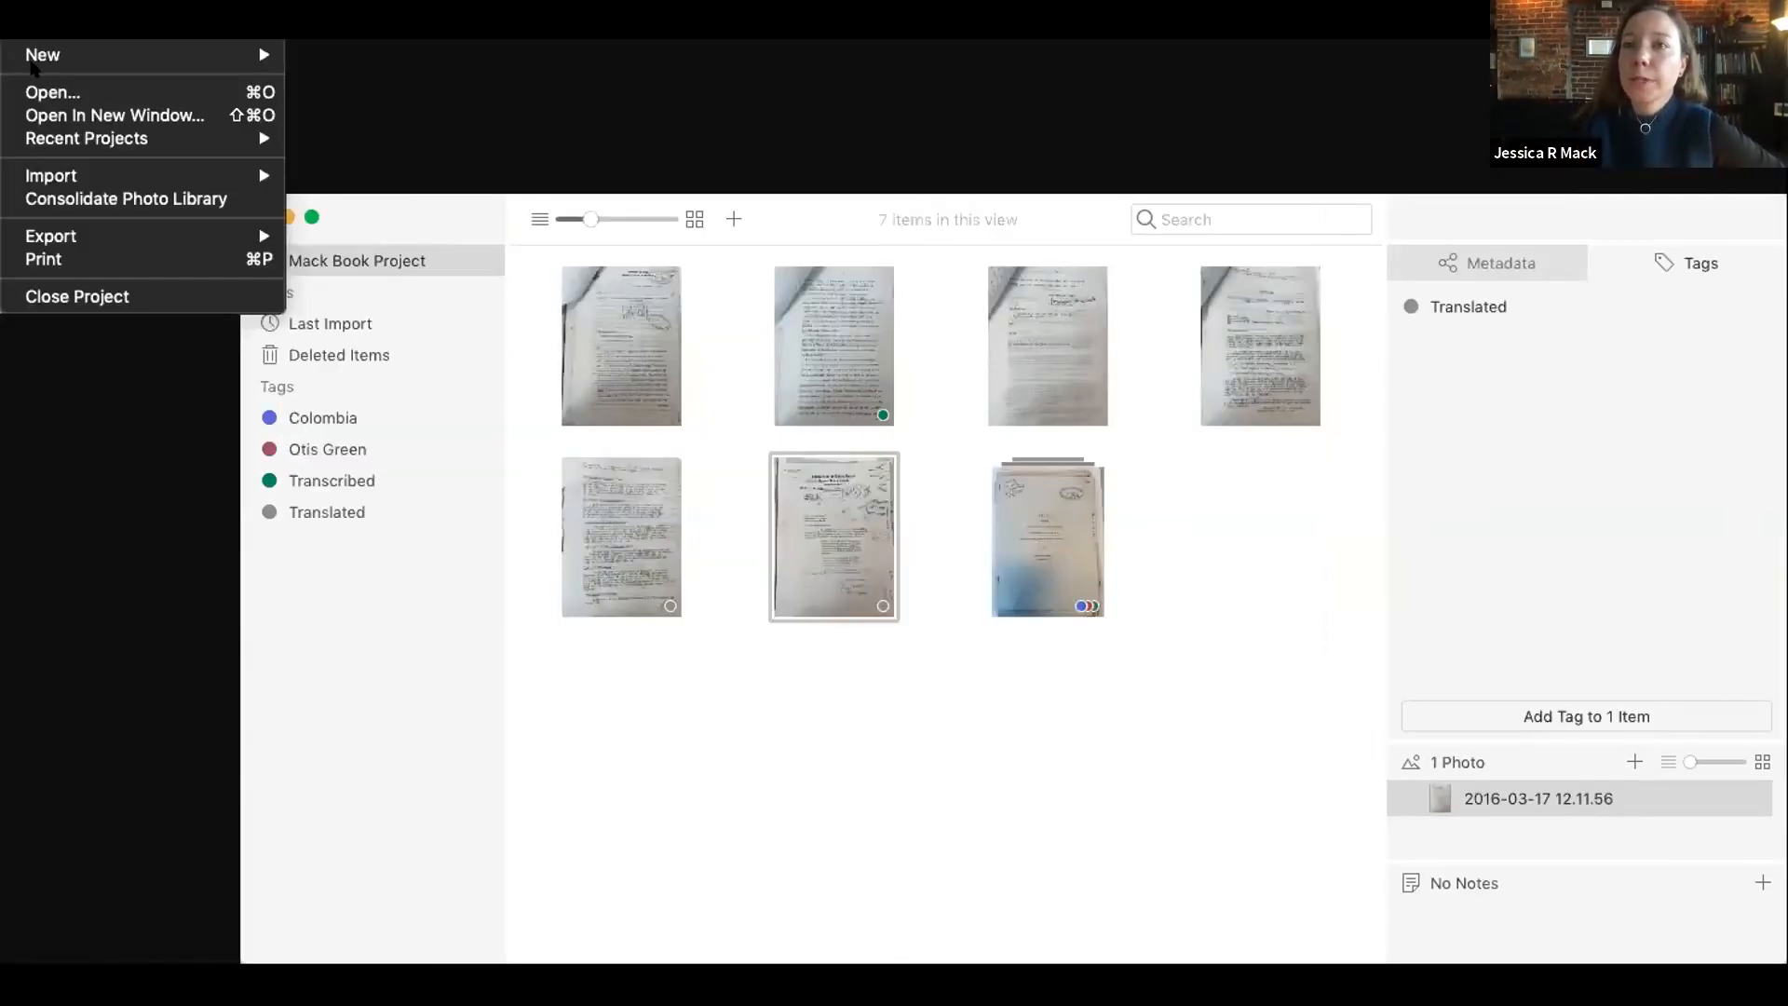
pyautogui.moveTo(35, 59)
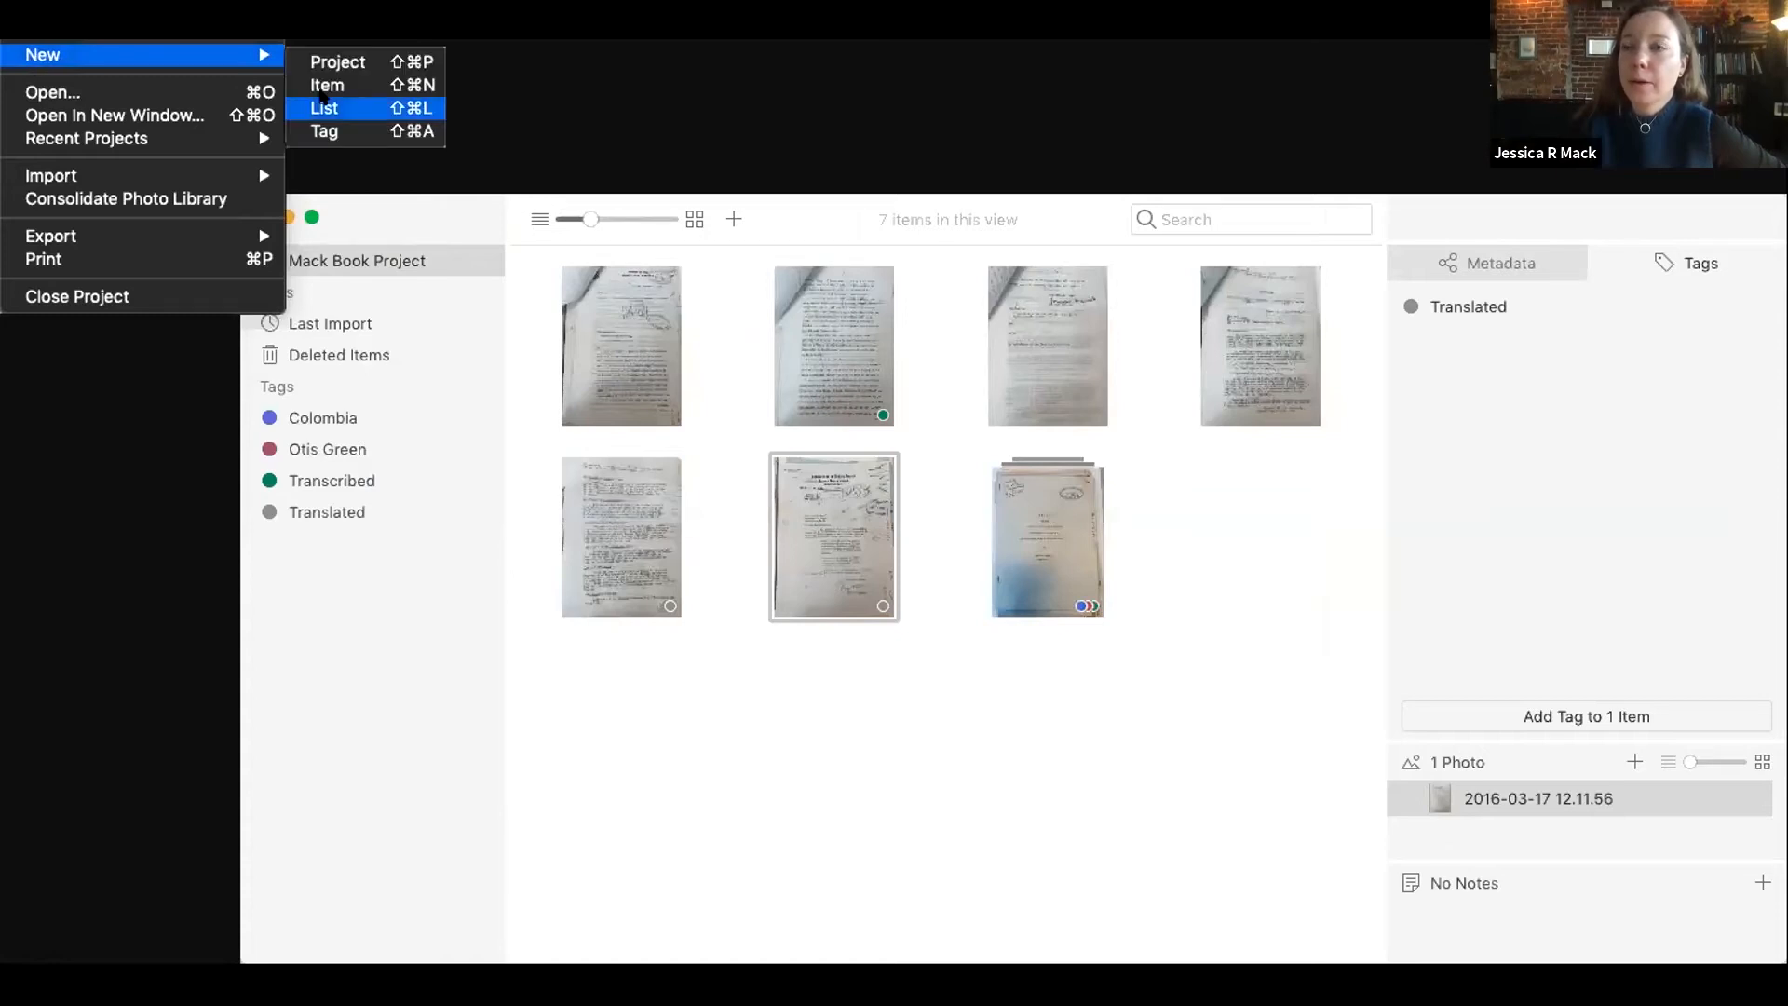
pyautogui.click(323, 107)
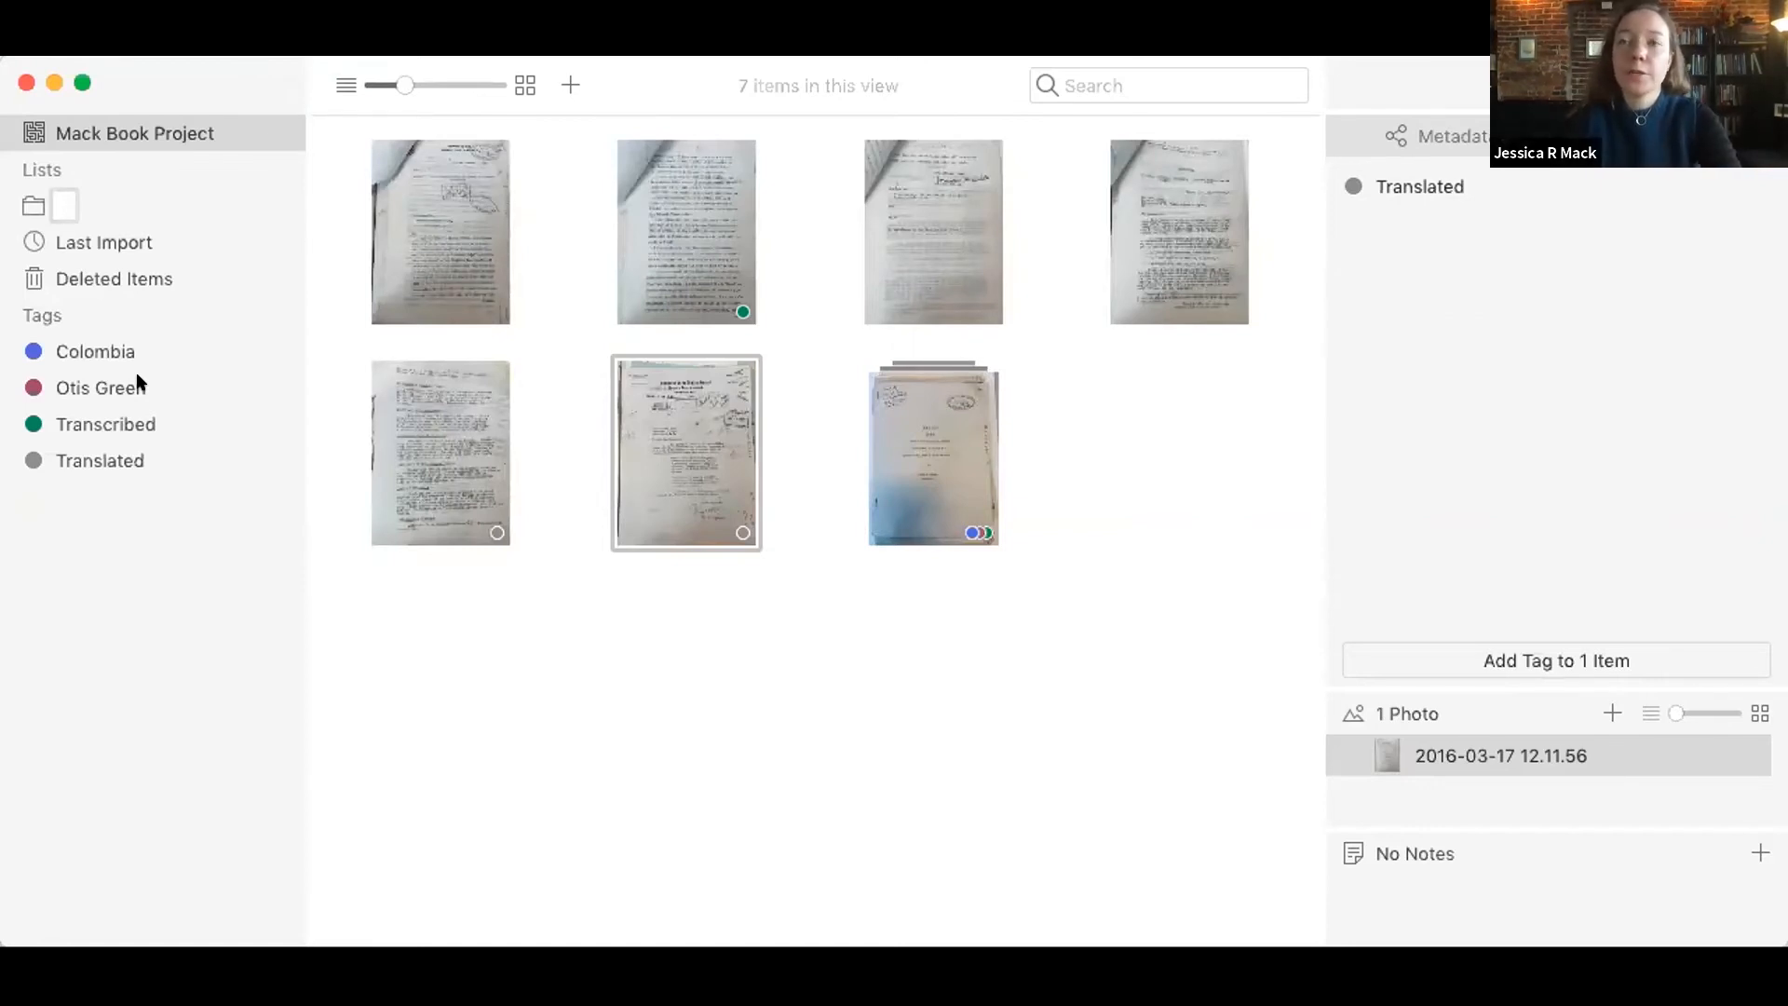
pyautogui.write('Chapter 1')
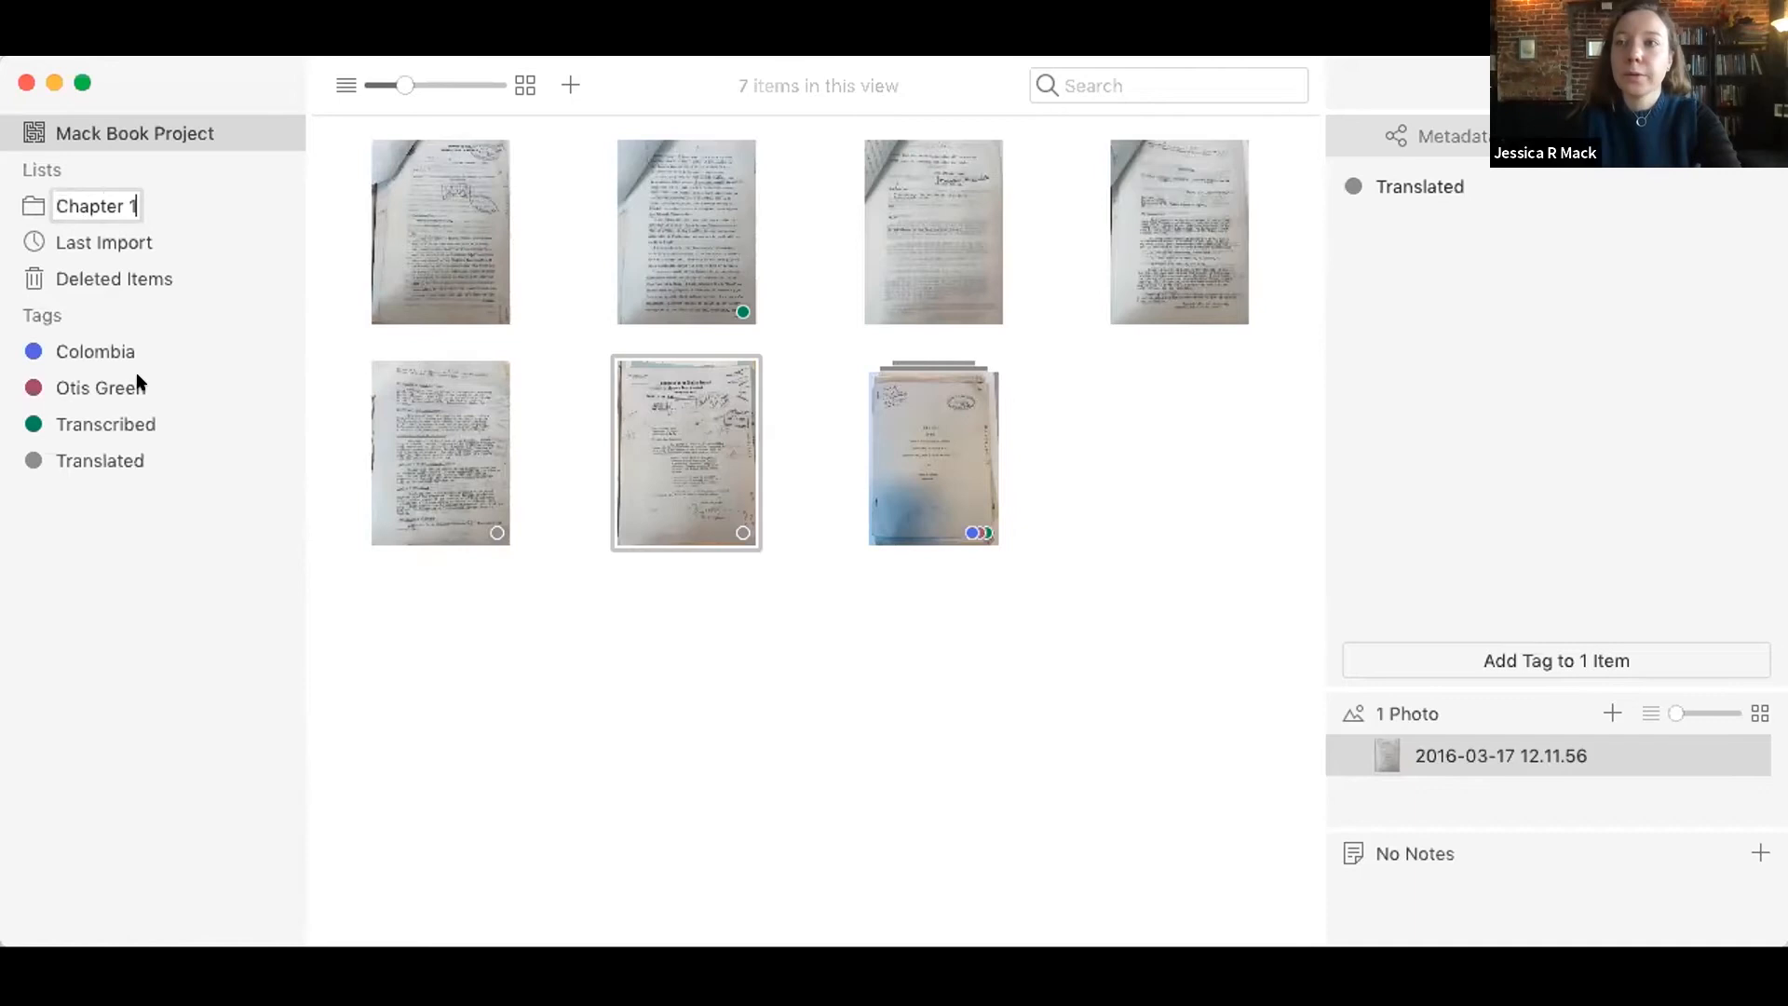
pyautogui.press('Return')
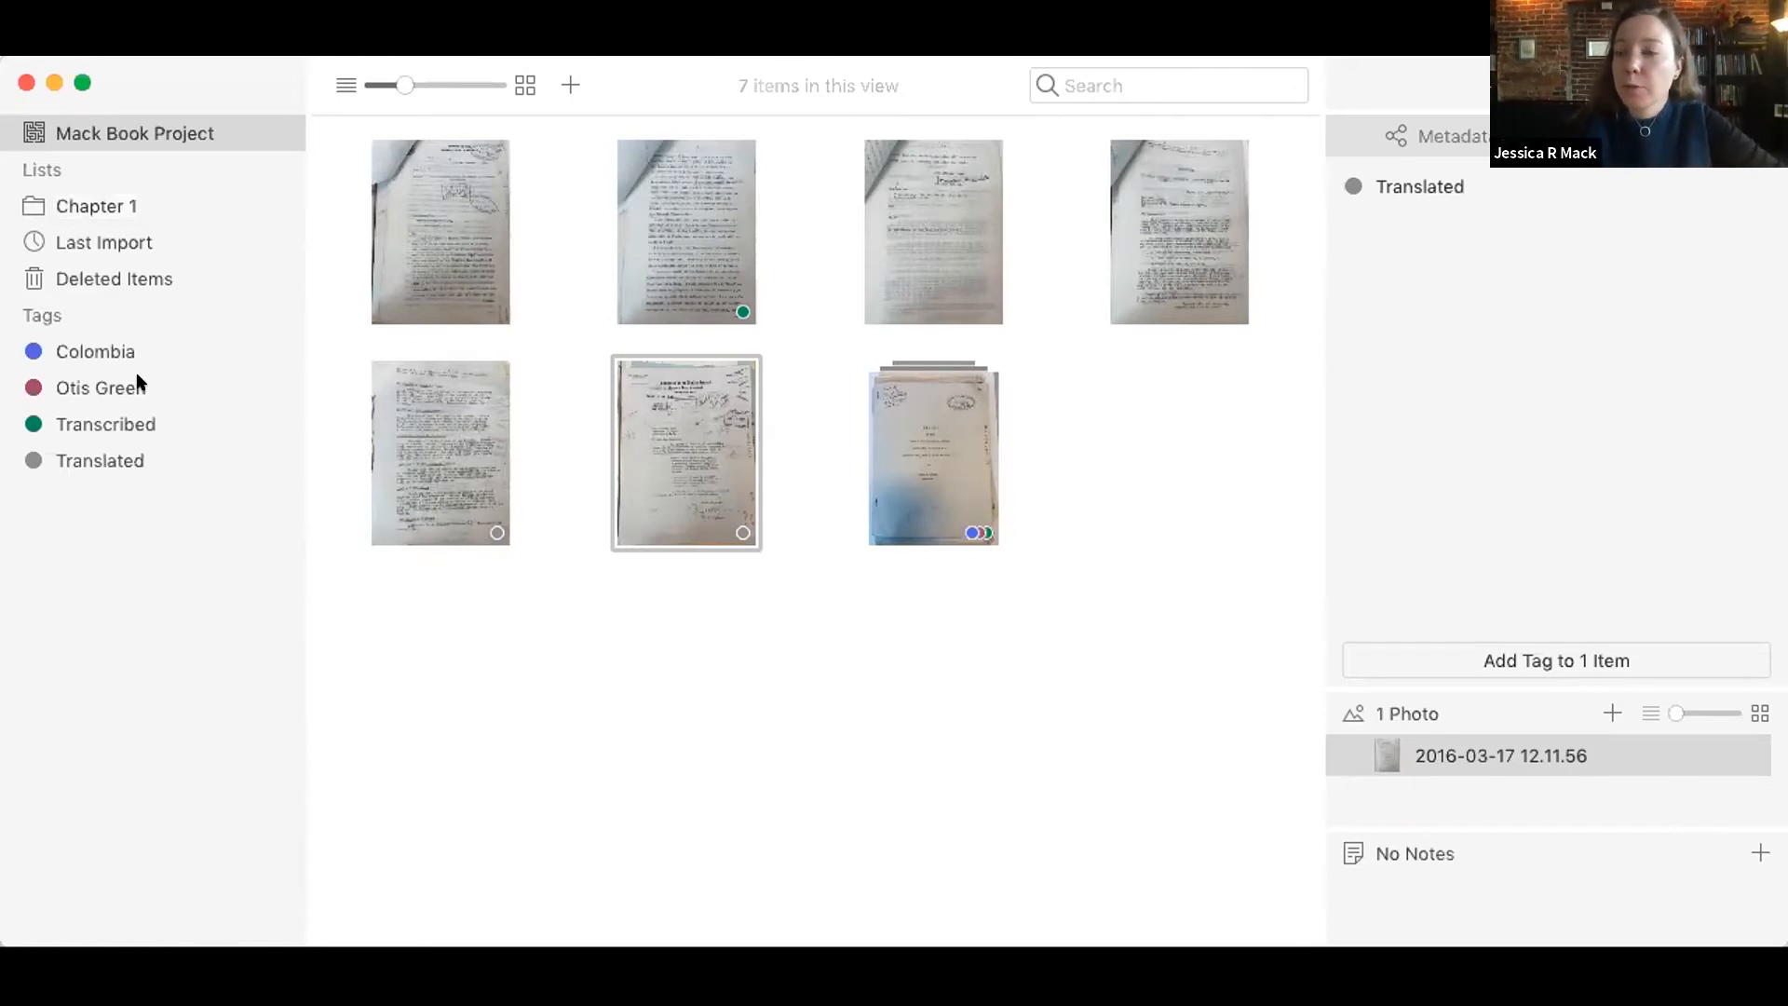
# Step: Add the merged report item to the Chapter 1 list and open that list
pyautogui.moveTo(900, 407); pyautogui.dragTo(193, 207)
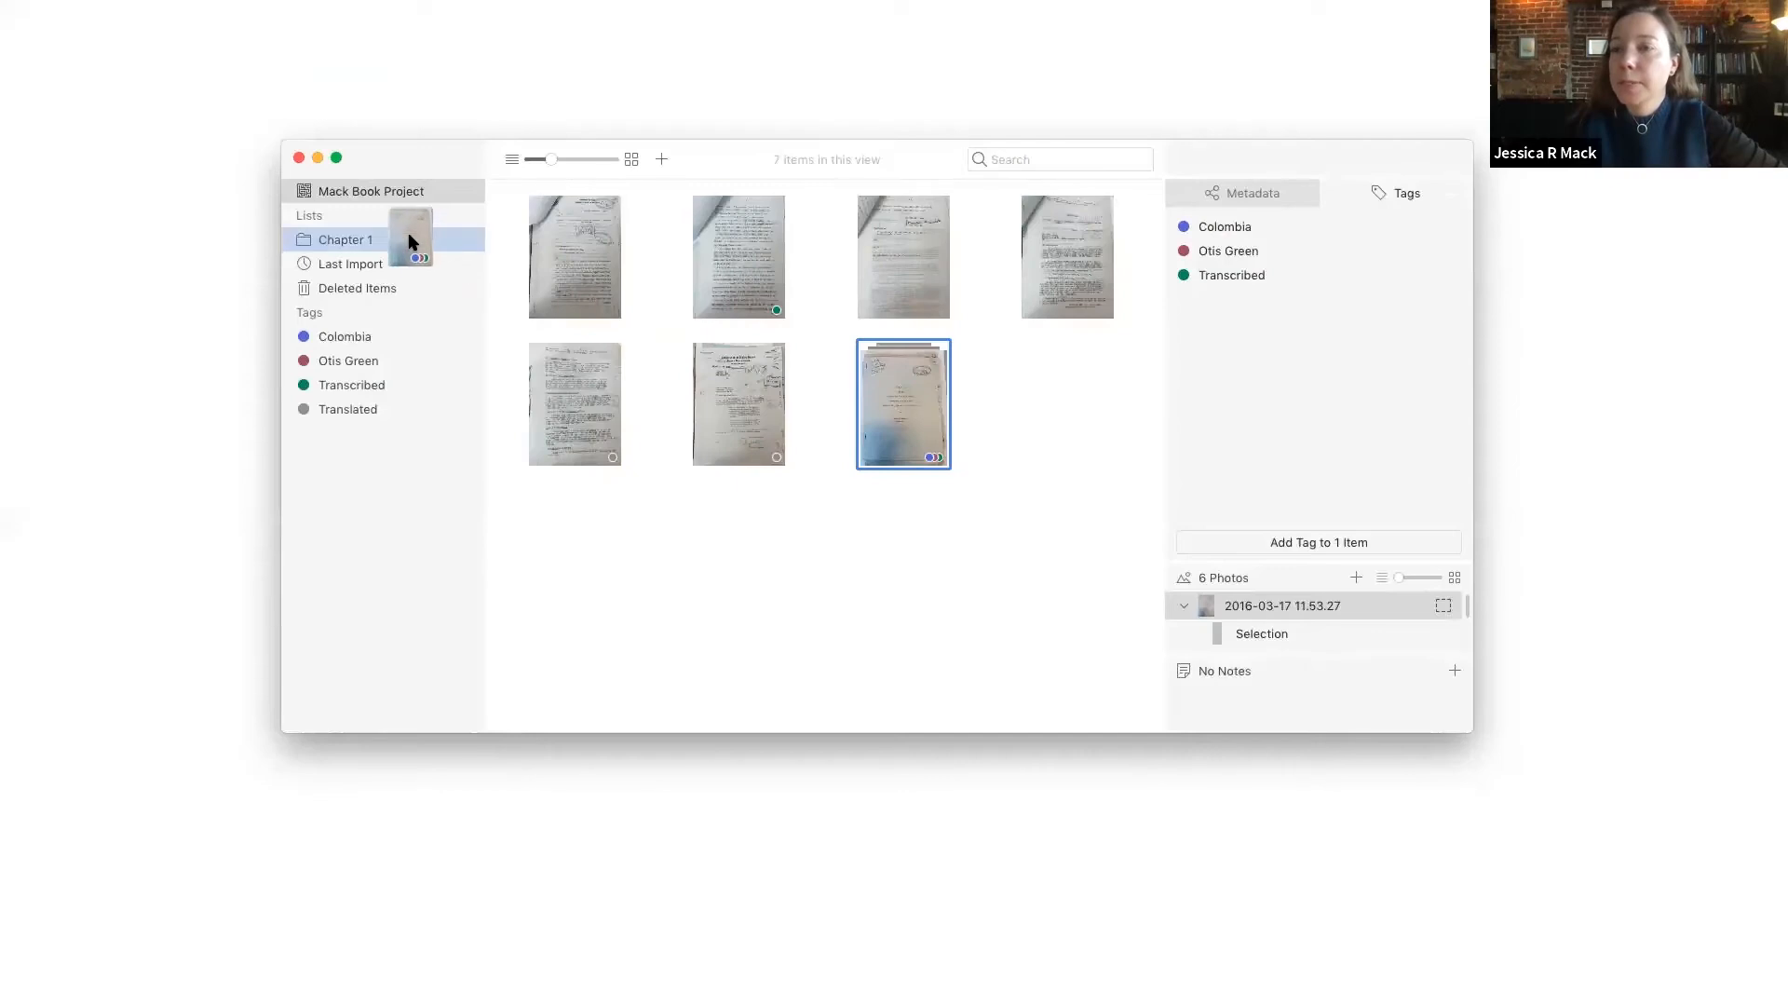
pyautogui.moveTo(410, 242); pyautogui.dragTo(410, 242)
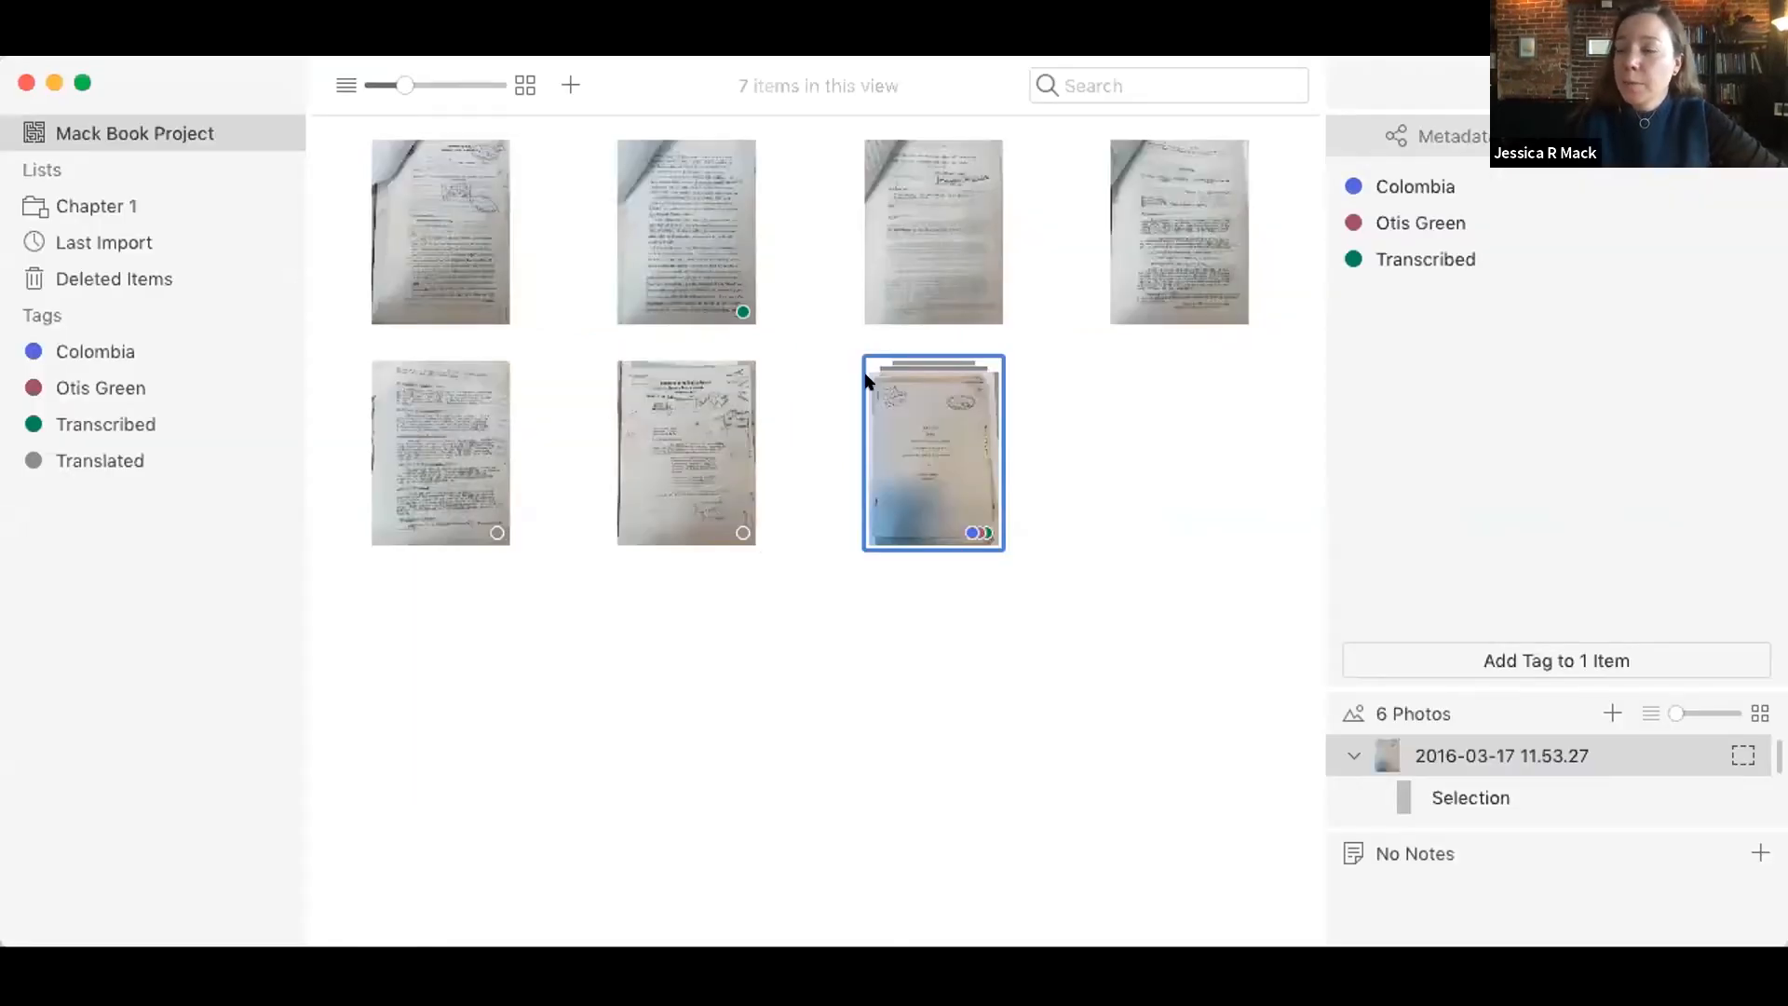
pyautogui.click(171, 204)
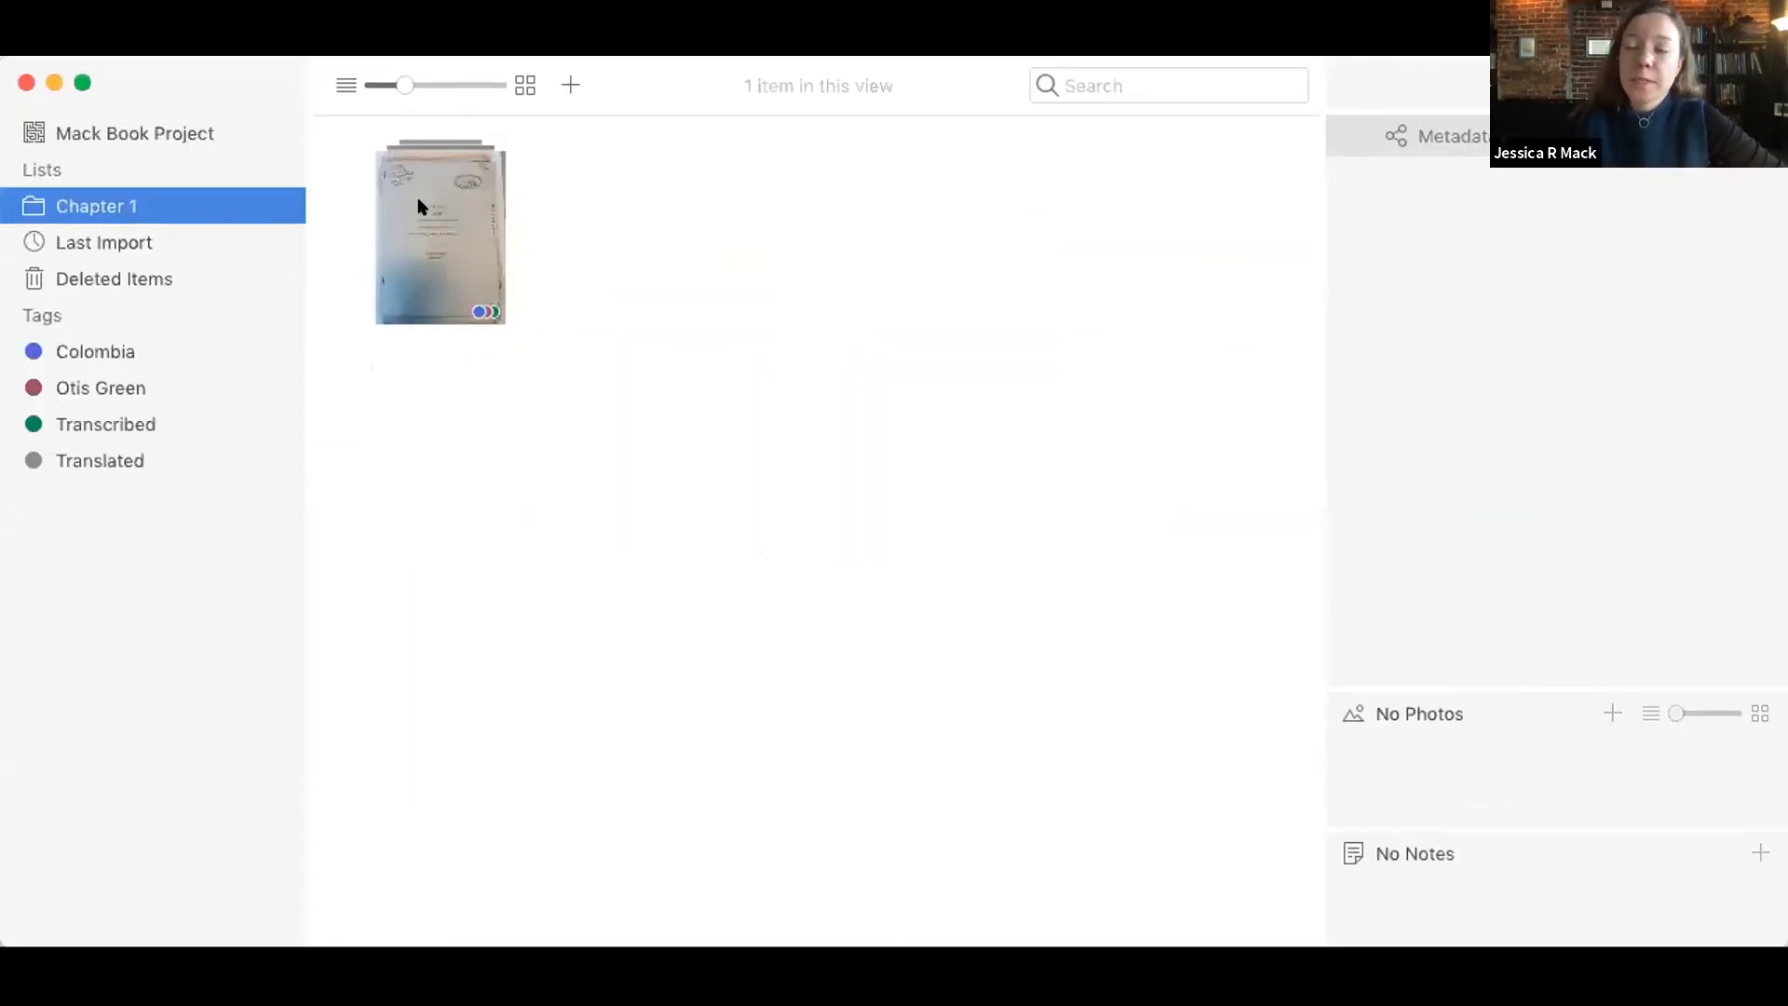
# Step: Go back to the whole project and create another list named "Education"
pyautogui.click(193, 134)
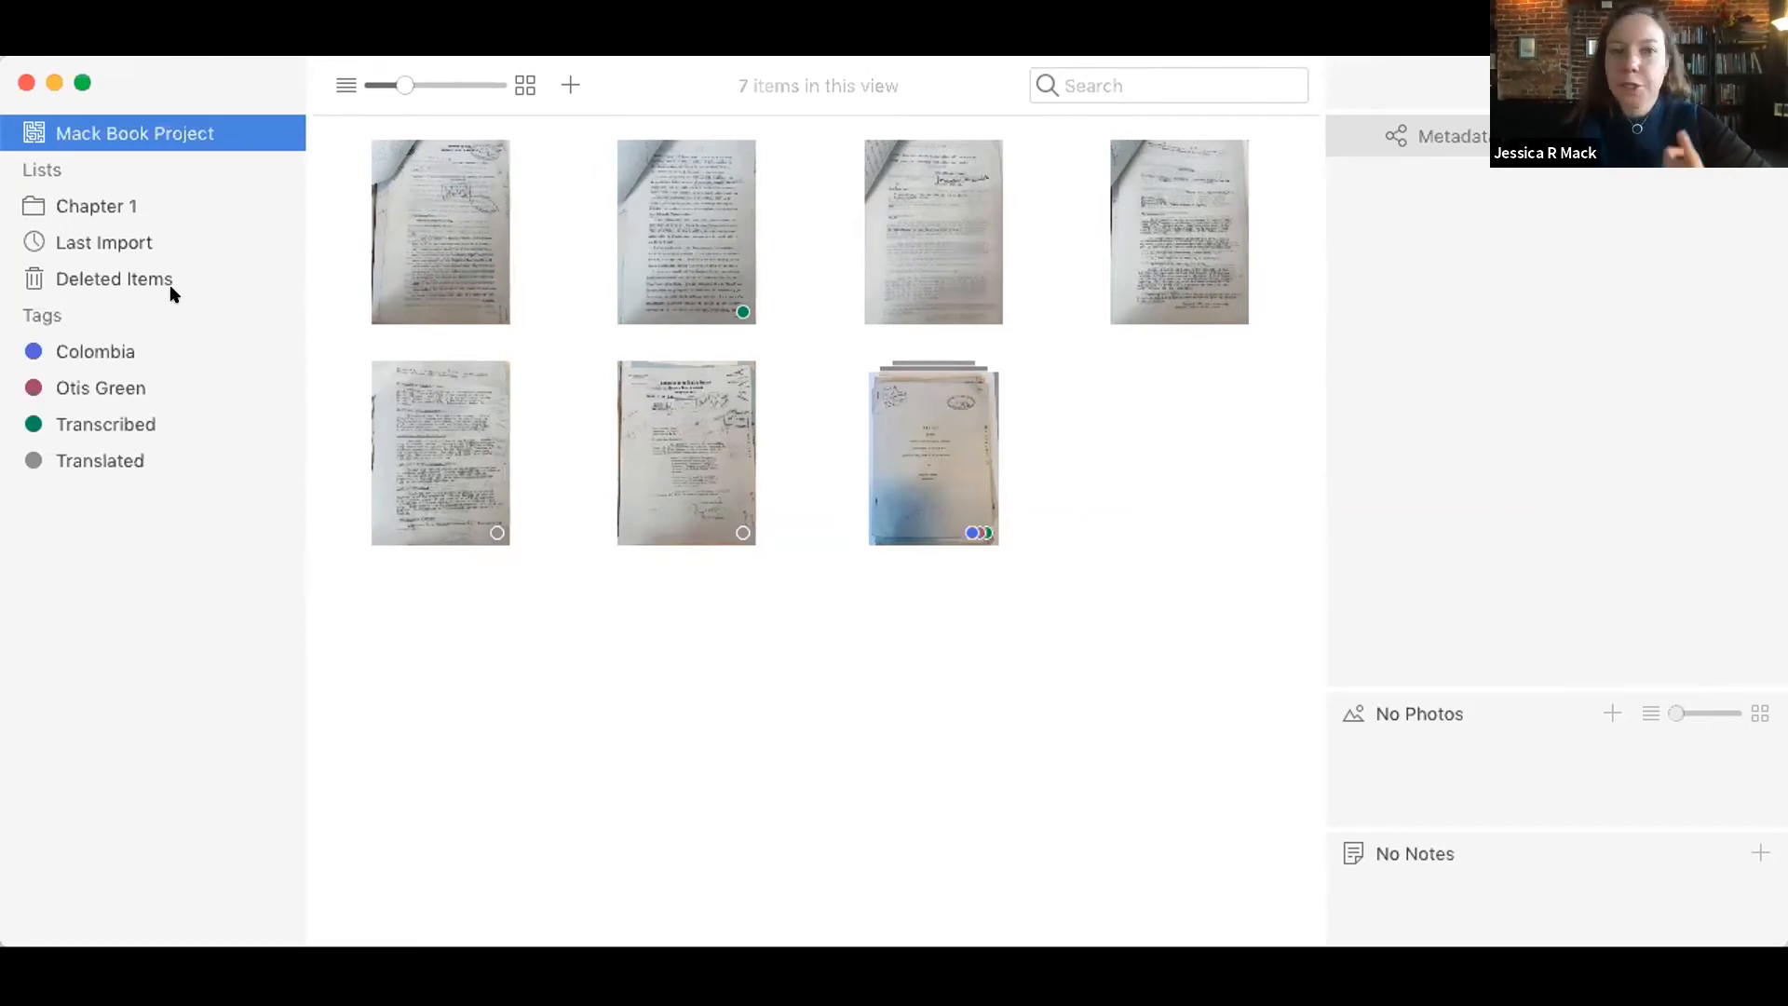
pyautogui.rightClick(82, 528)
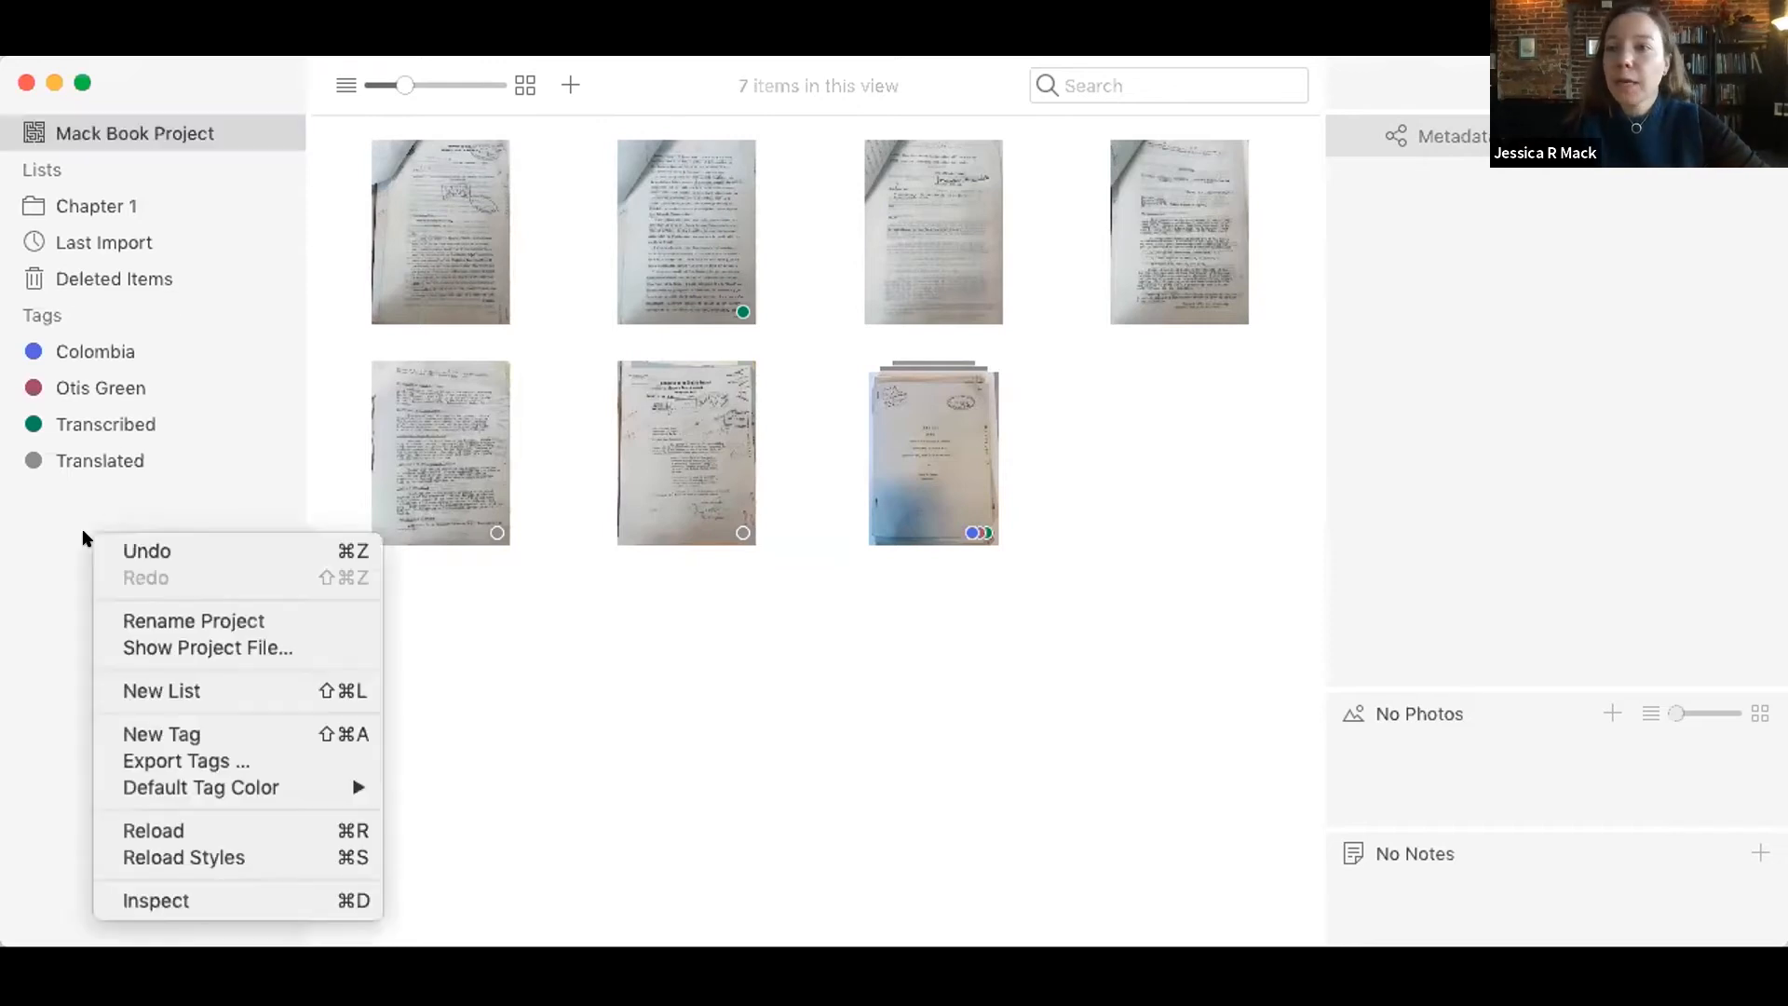
pyautogui.click(127, 689)
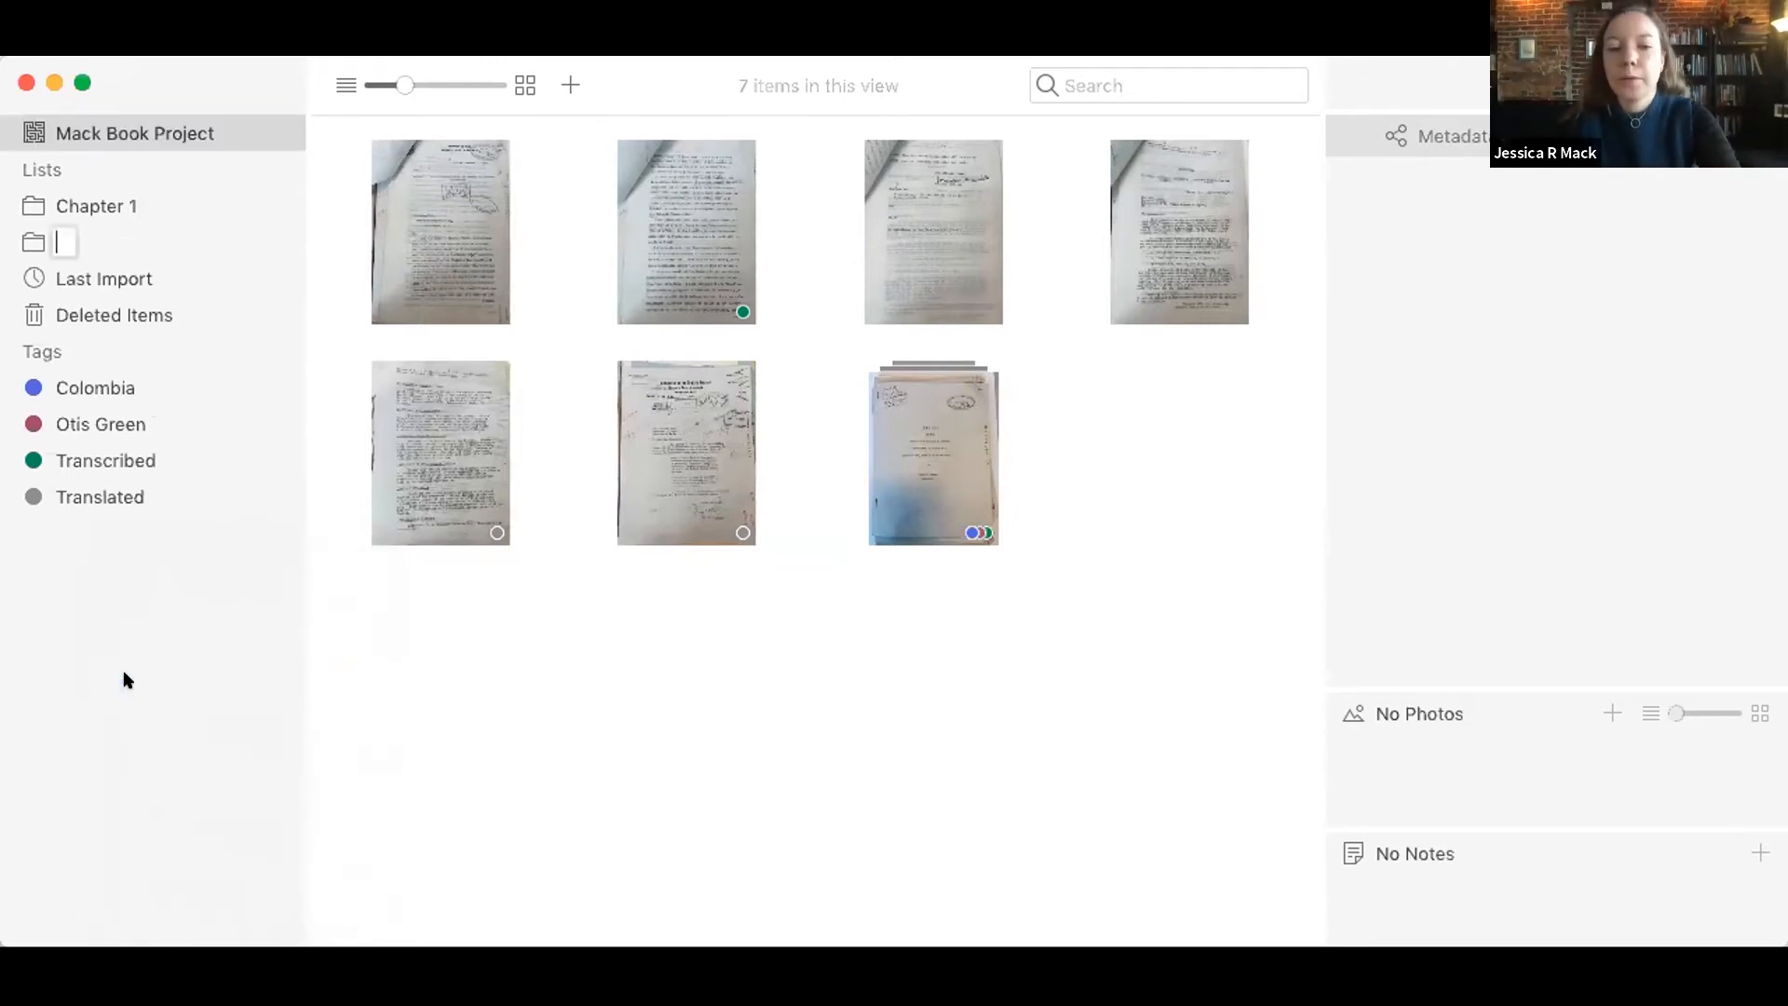
pyautogui.write('Education')
pyautogui.press('Return')
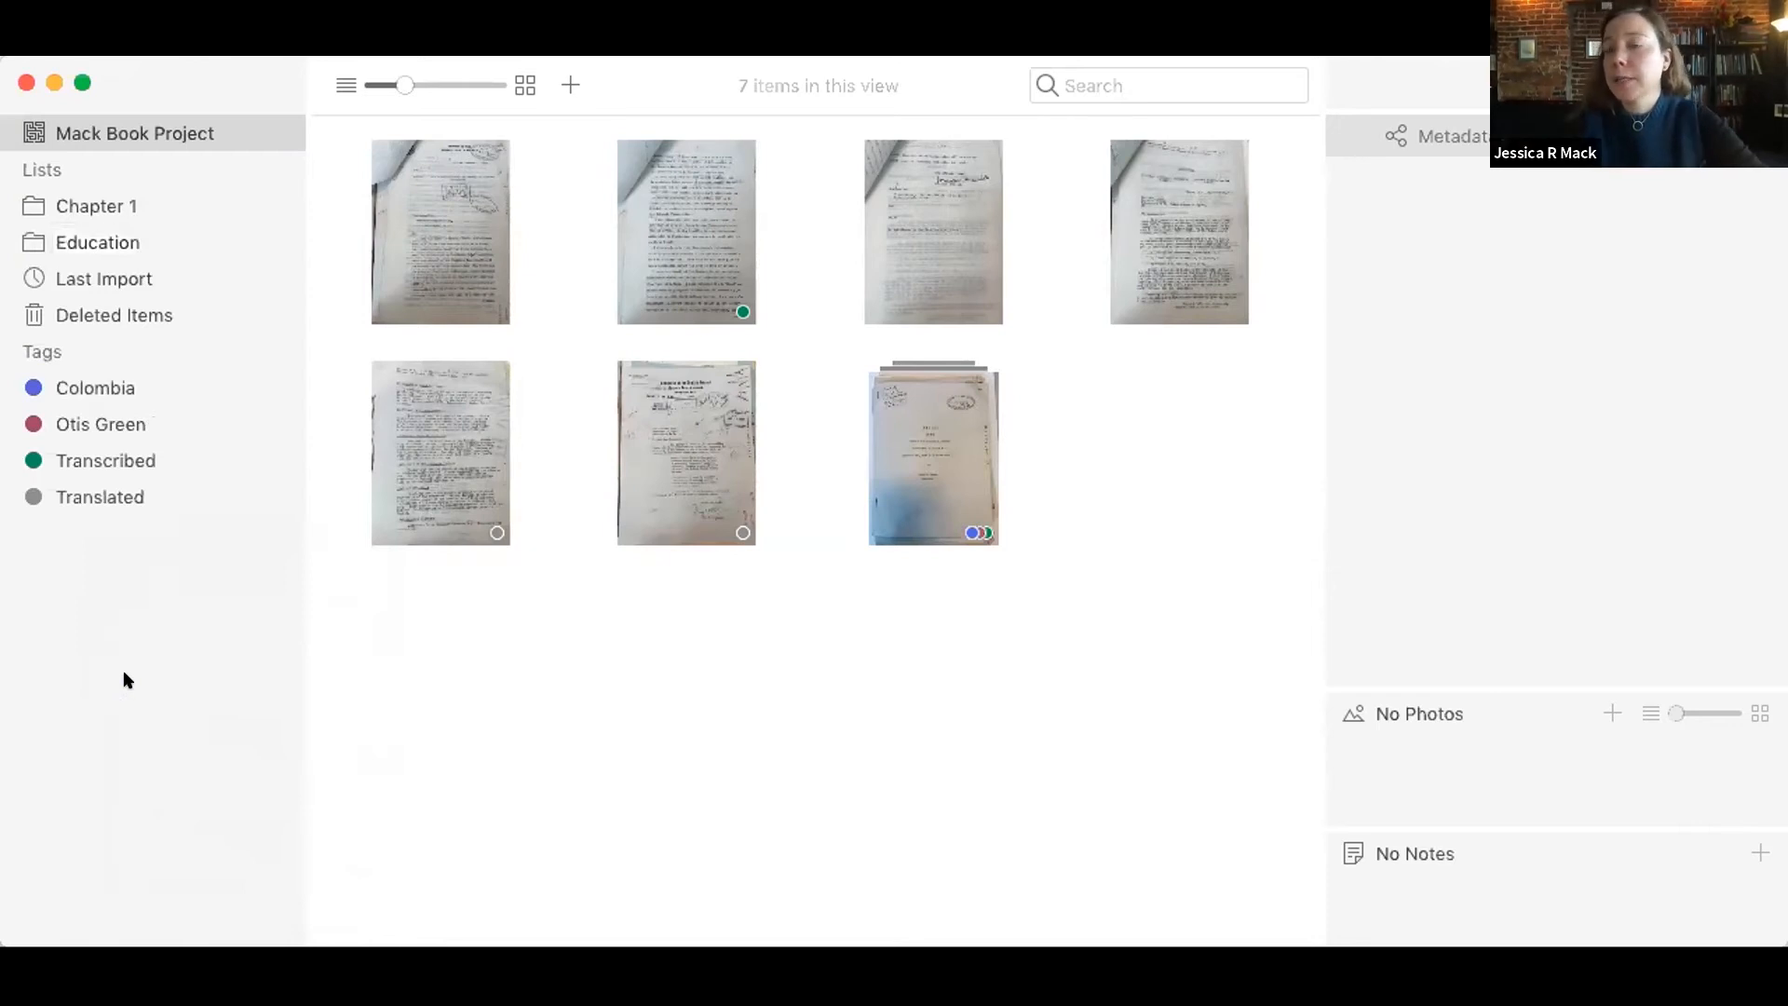
# Step: Add all of the project's items to the Education list and compare its contents with the Chapter 1 list
pyautogui.click(879, 201)
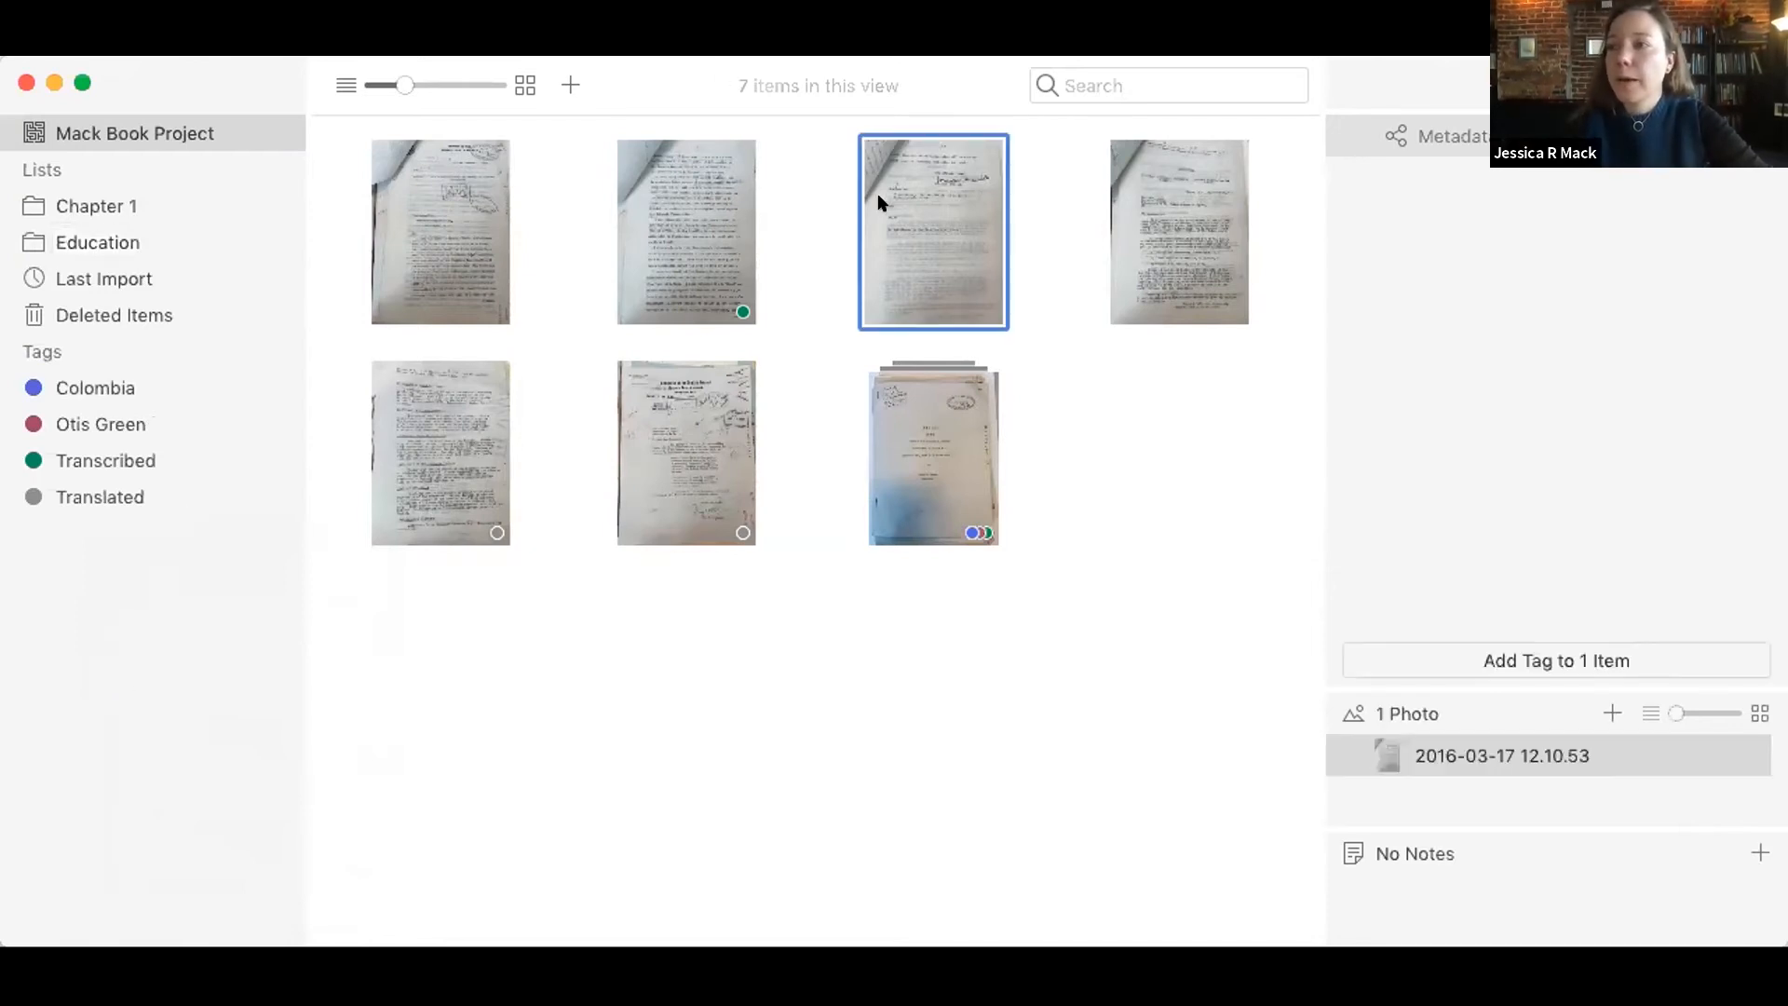
pyautogui.press('super+a')
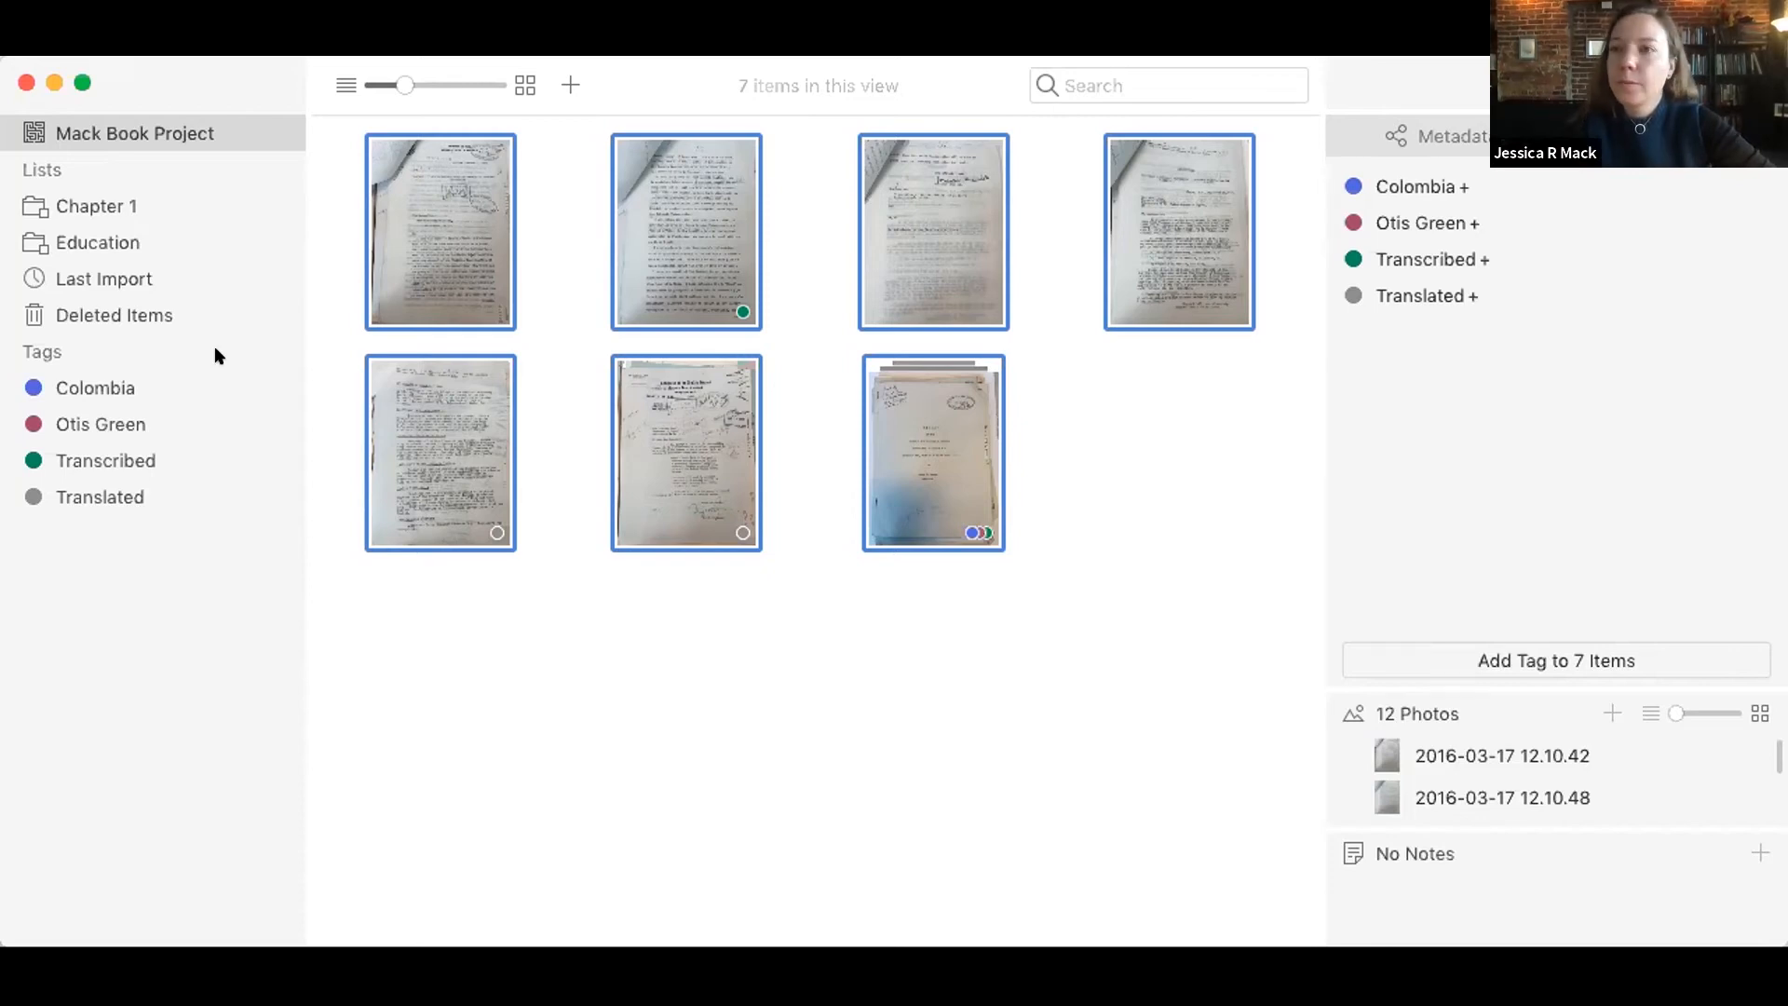
pyautogui.click(207, 239)
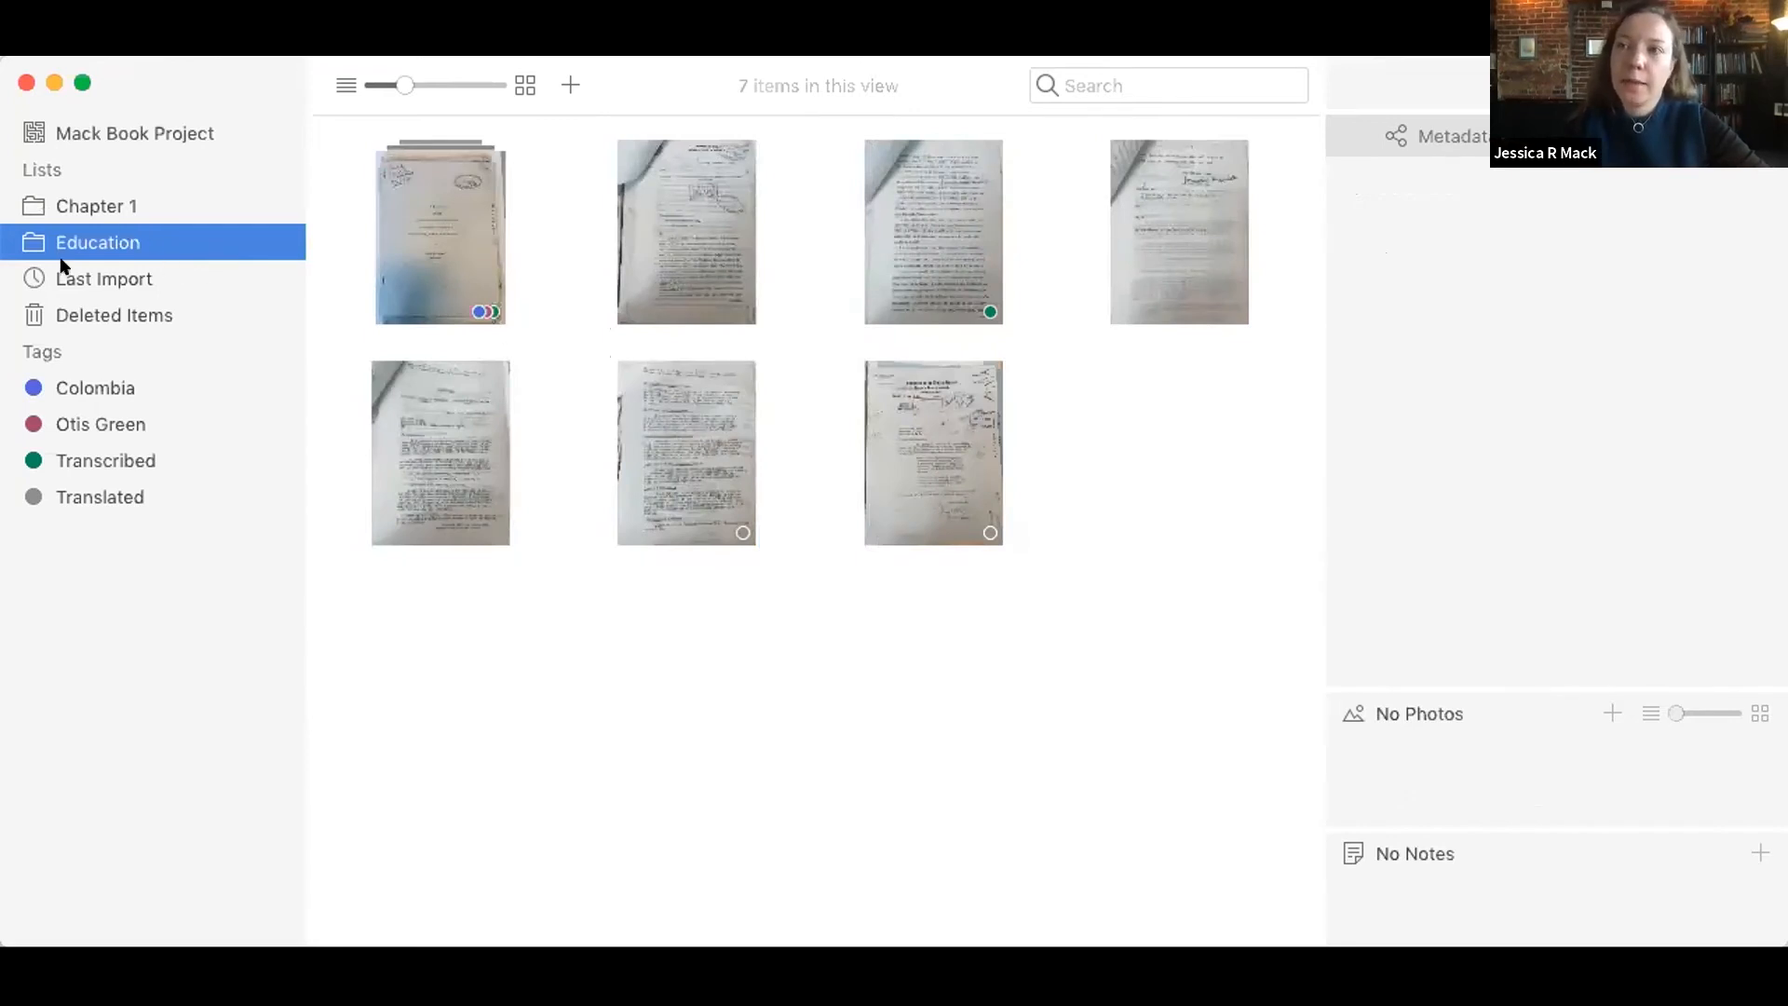
pyautogui.click(111, 203)
pyautogui.click(104, 233)
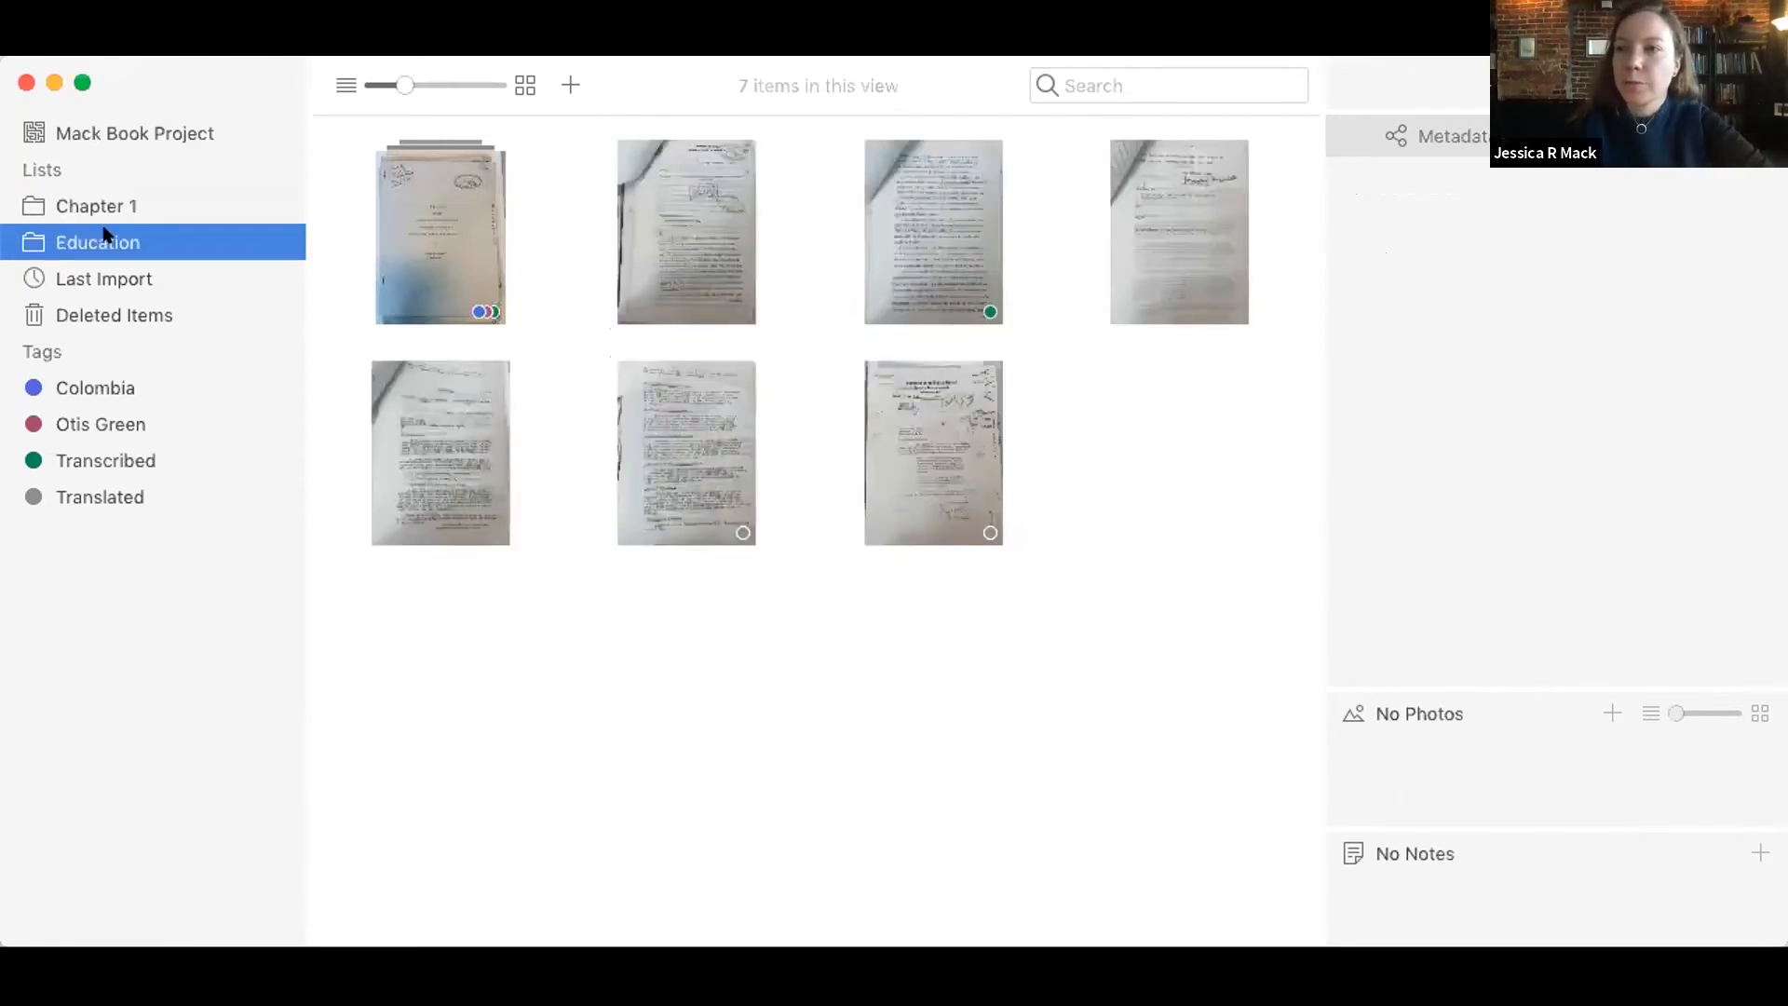
# Step: Search the items of the whole project for "green" and clear the search to show all items again
pyautogui.click(138, 135)
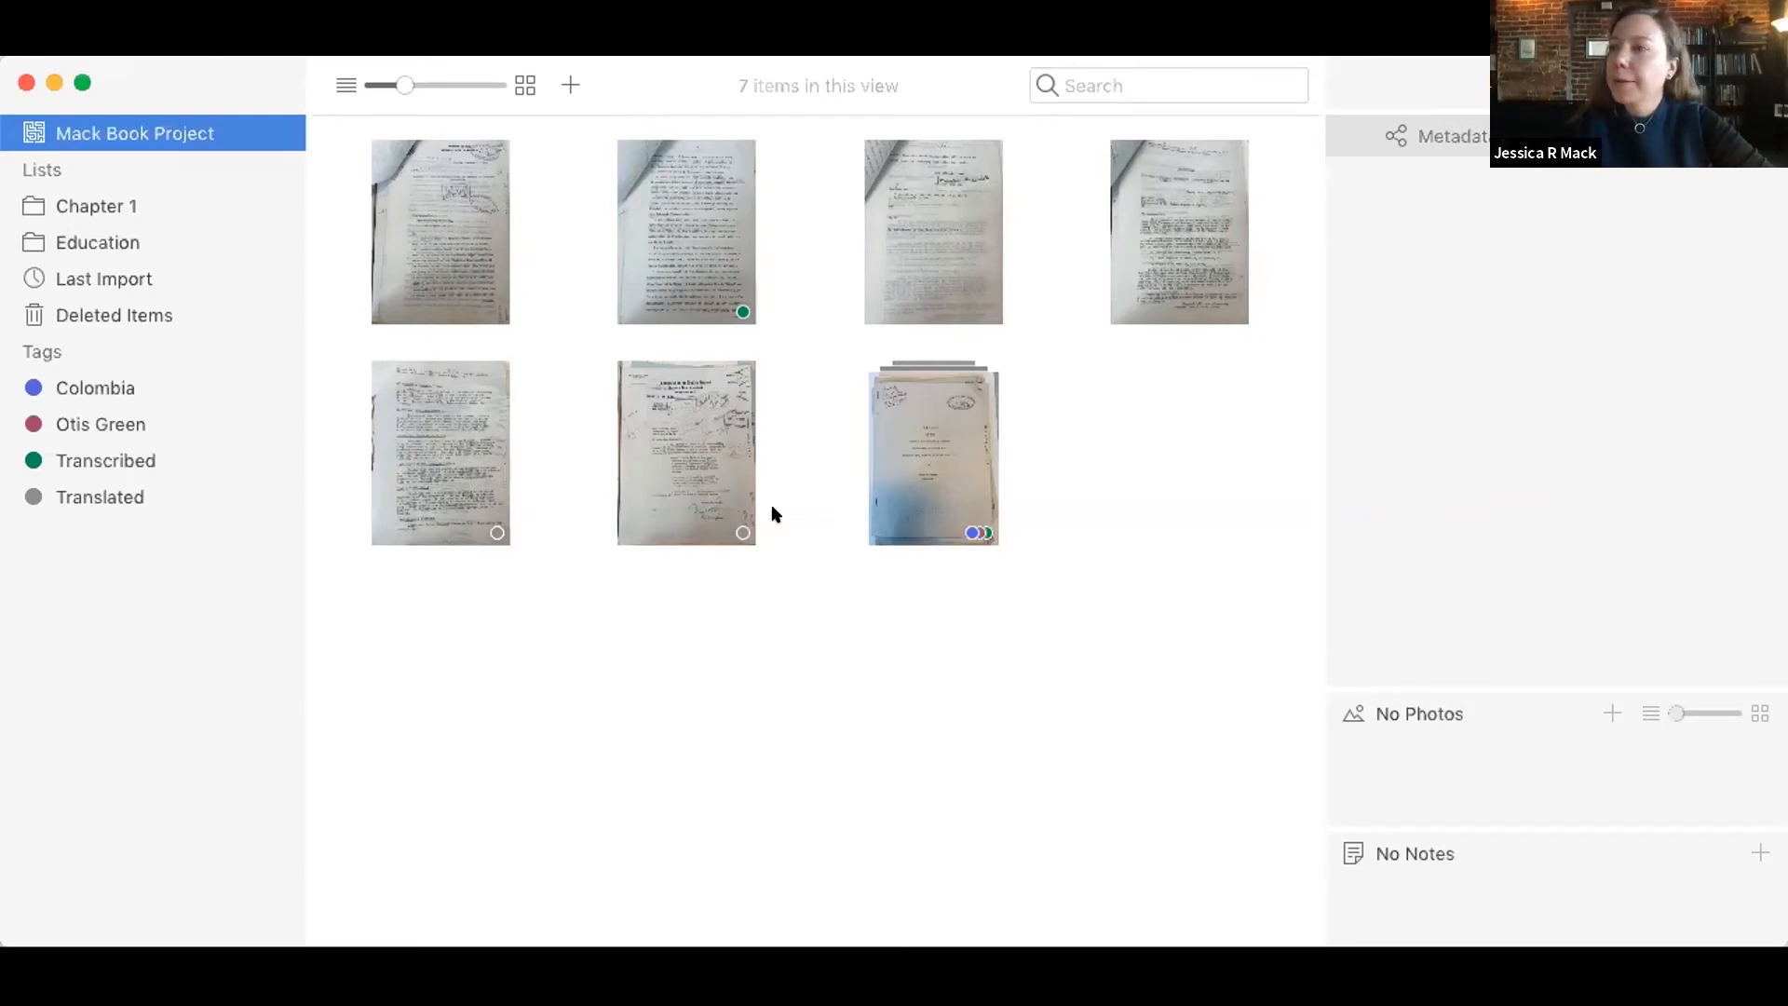
pyautogui.click(784, 80)
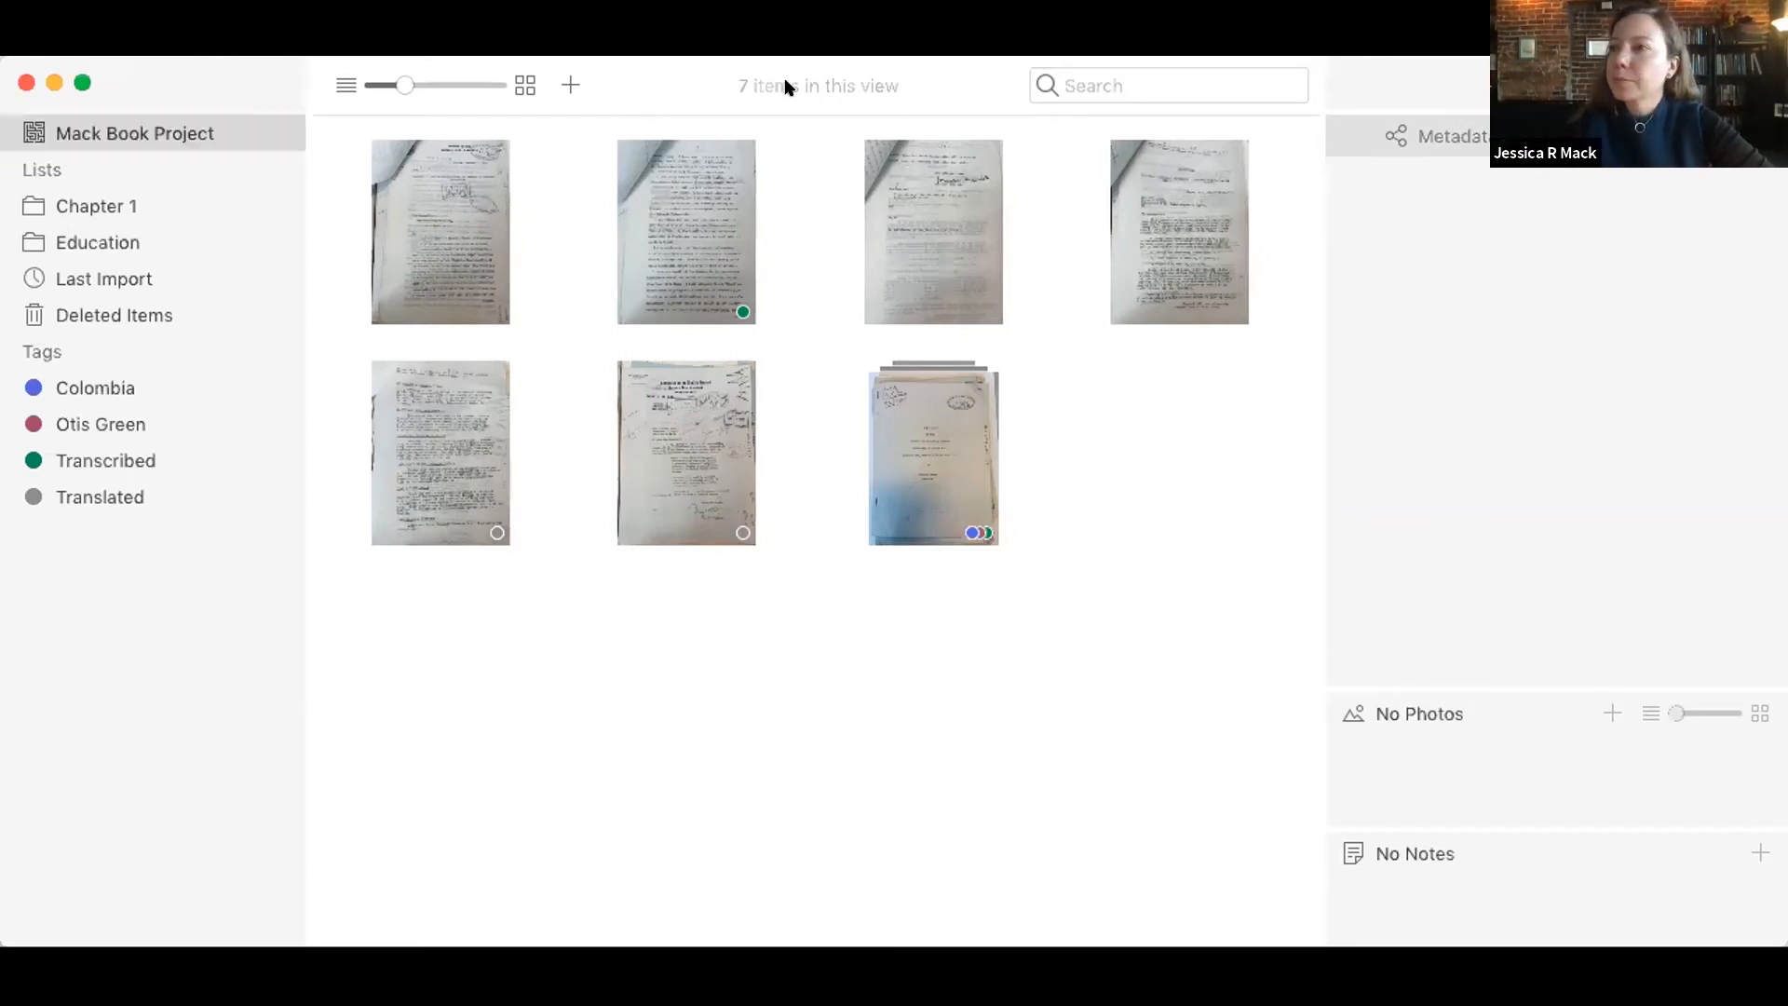
pyautogui.click(1157, 75)
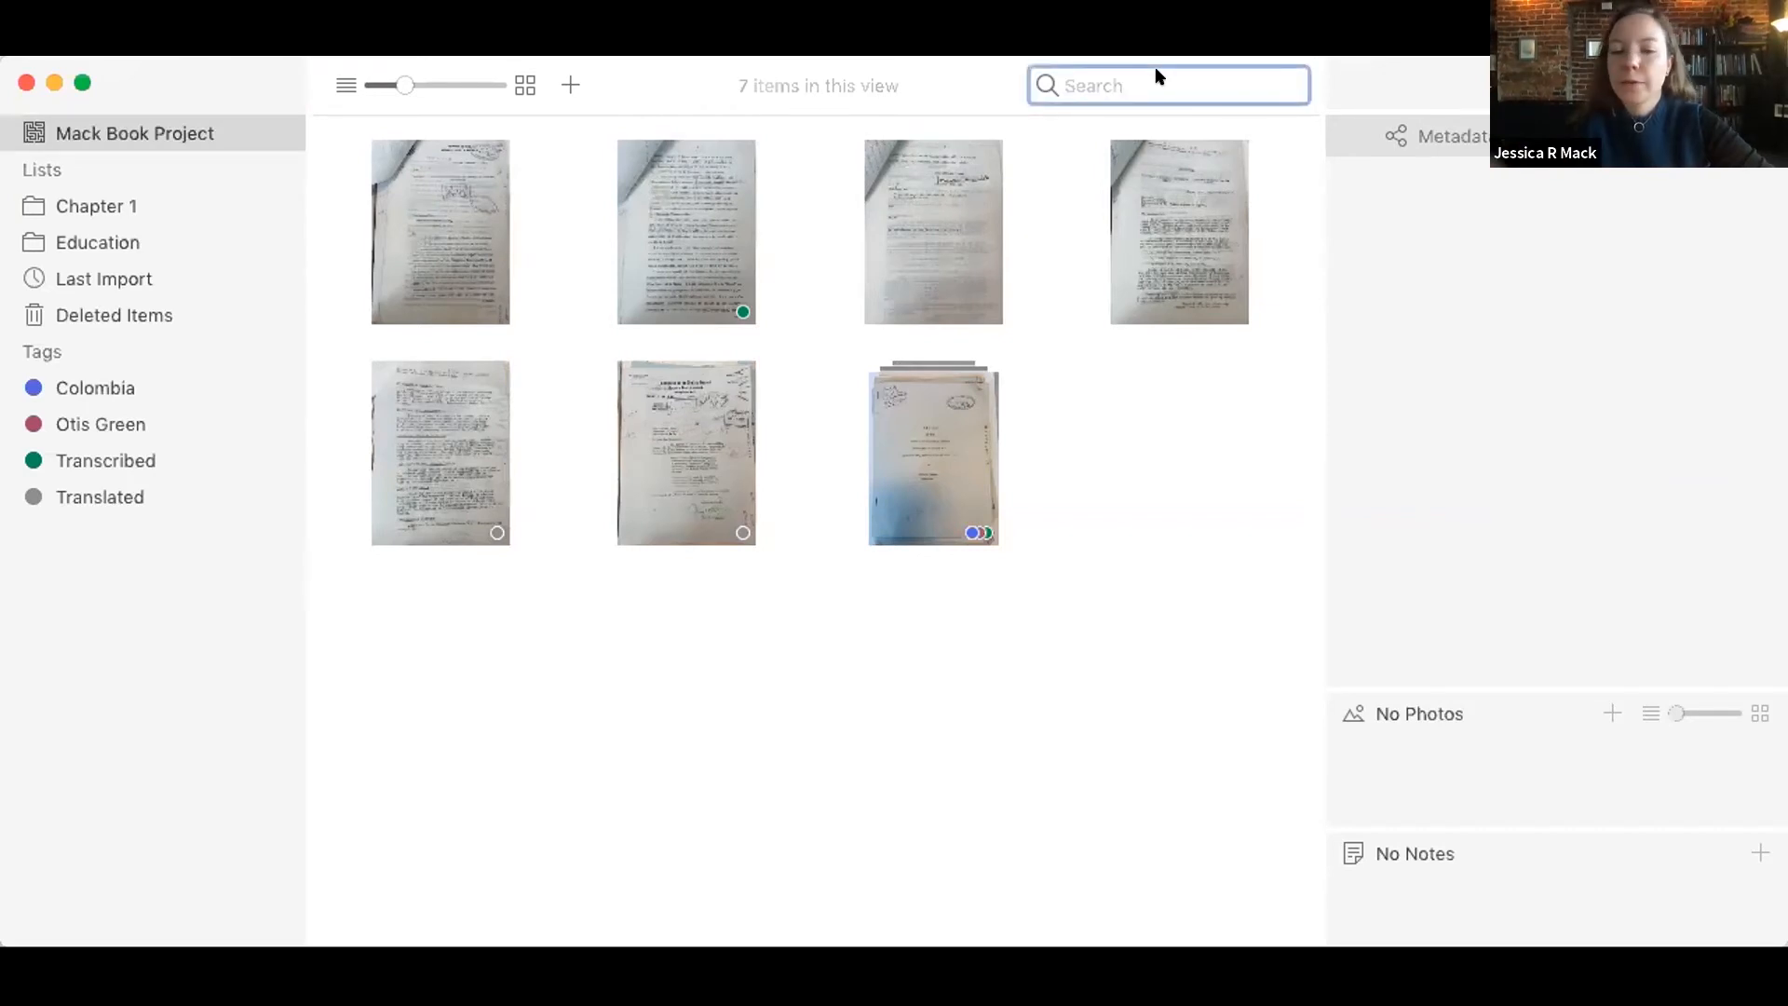
pyautogui.write('green')
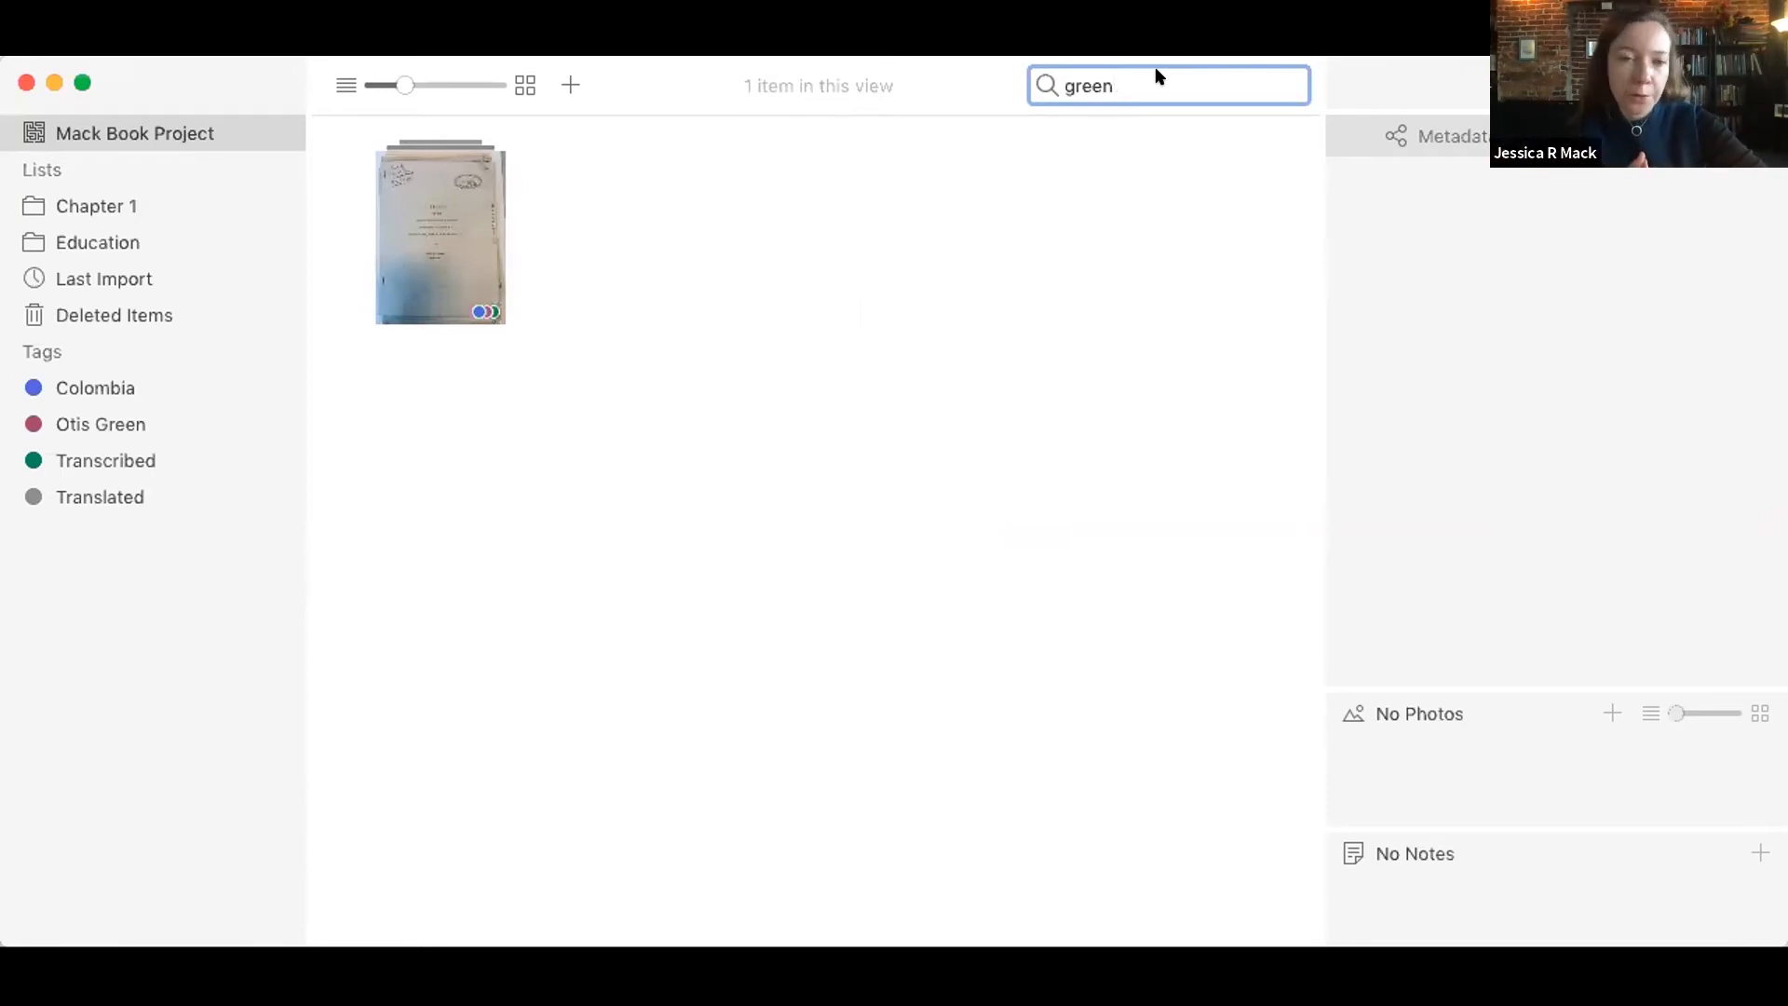
pyautogui.press('BackSpace')
pyautogui.press('BackSpace')
pyautogui.press('BackSpace')
pyautogui.press('BackSpace')
pyautogui.press('BackSpace')
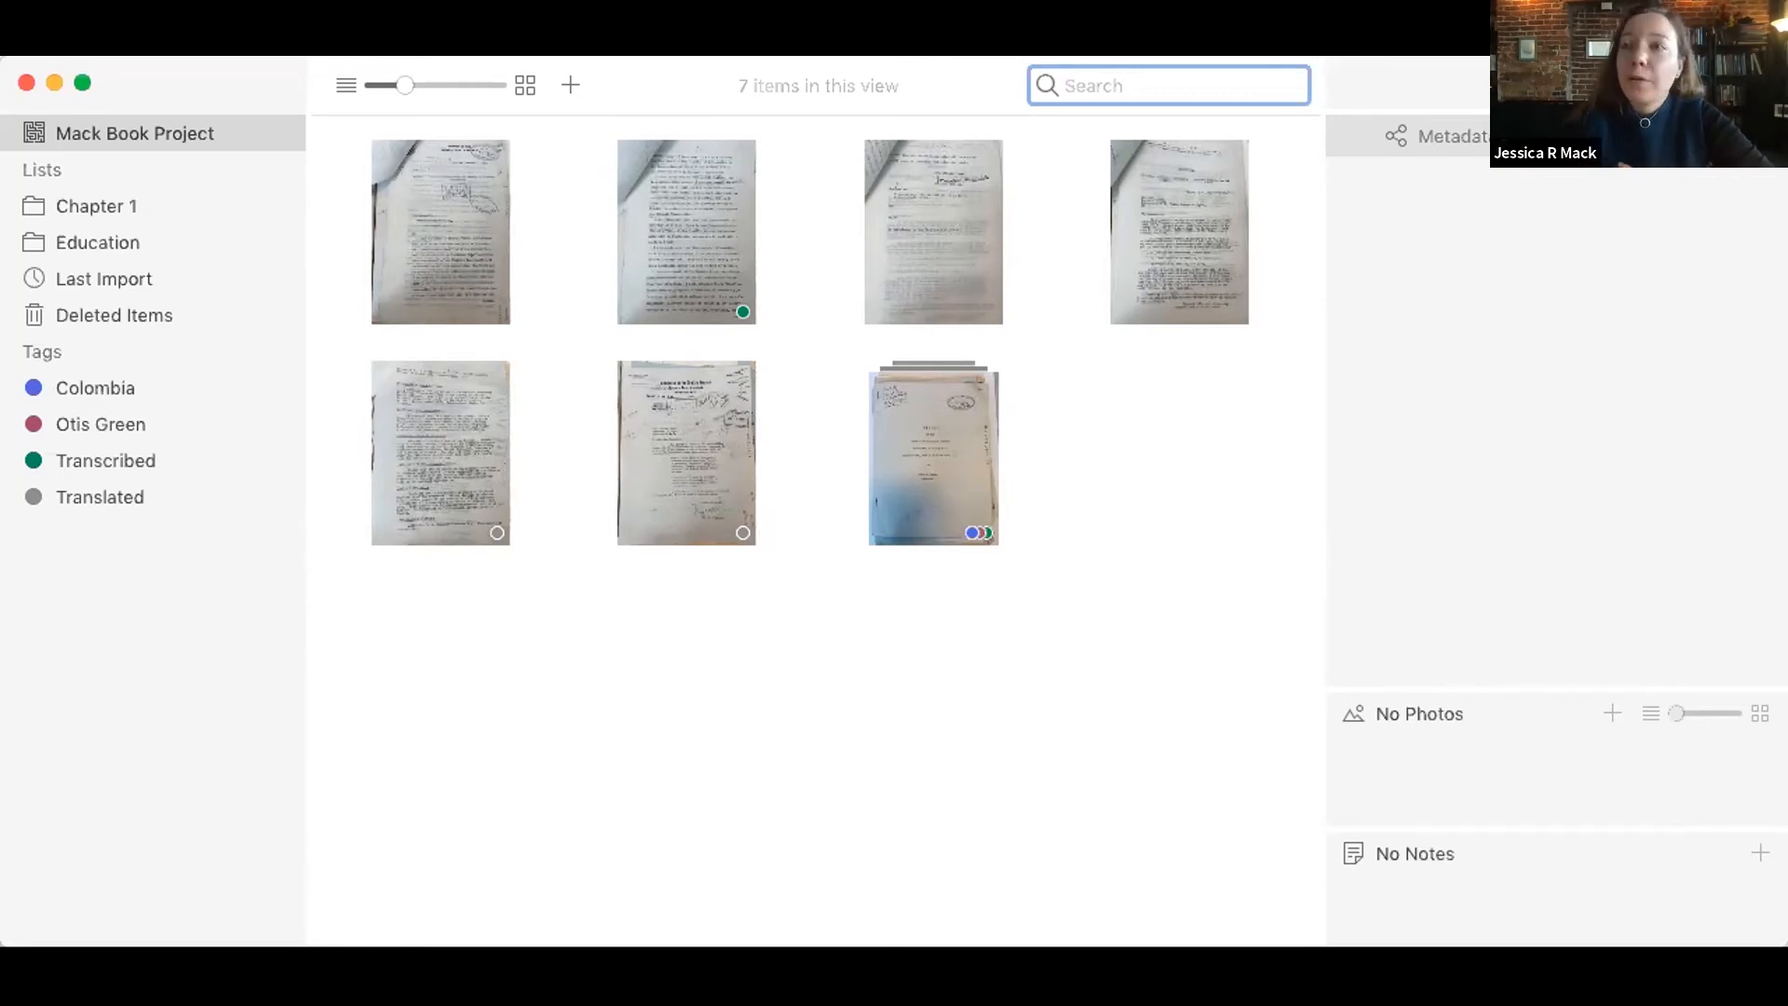
# Step: Try to print the merged report item from the project view and clear the item selection
pyautogui.click(1132, 376)
pyautogui.click(883, 477)
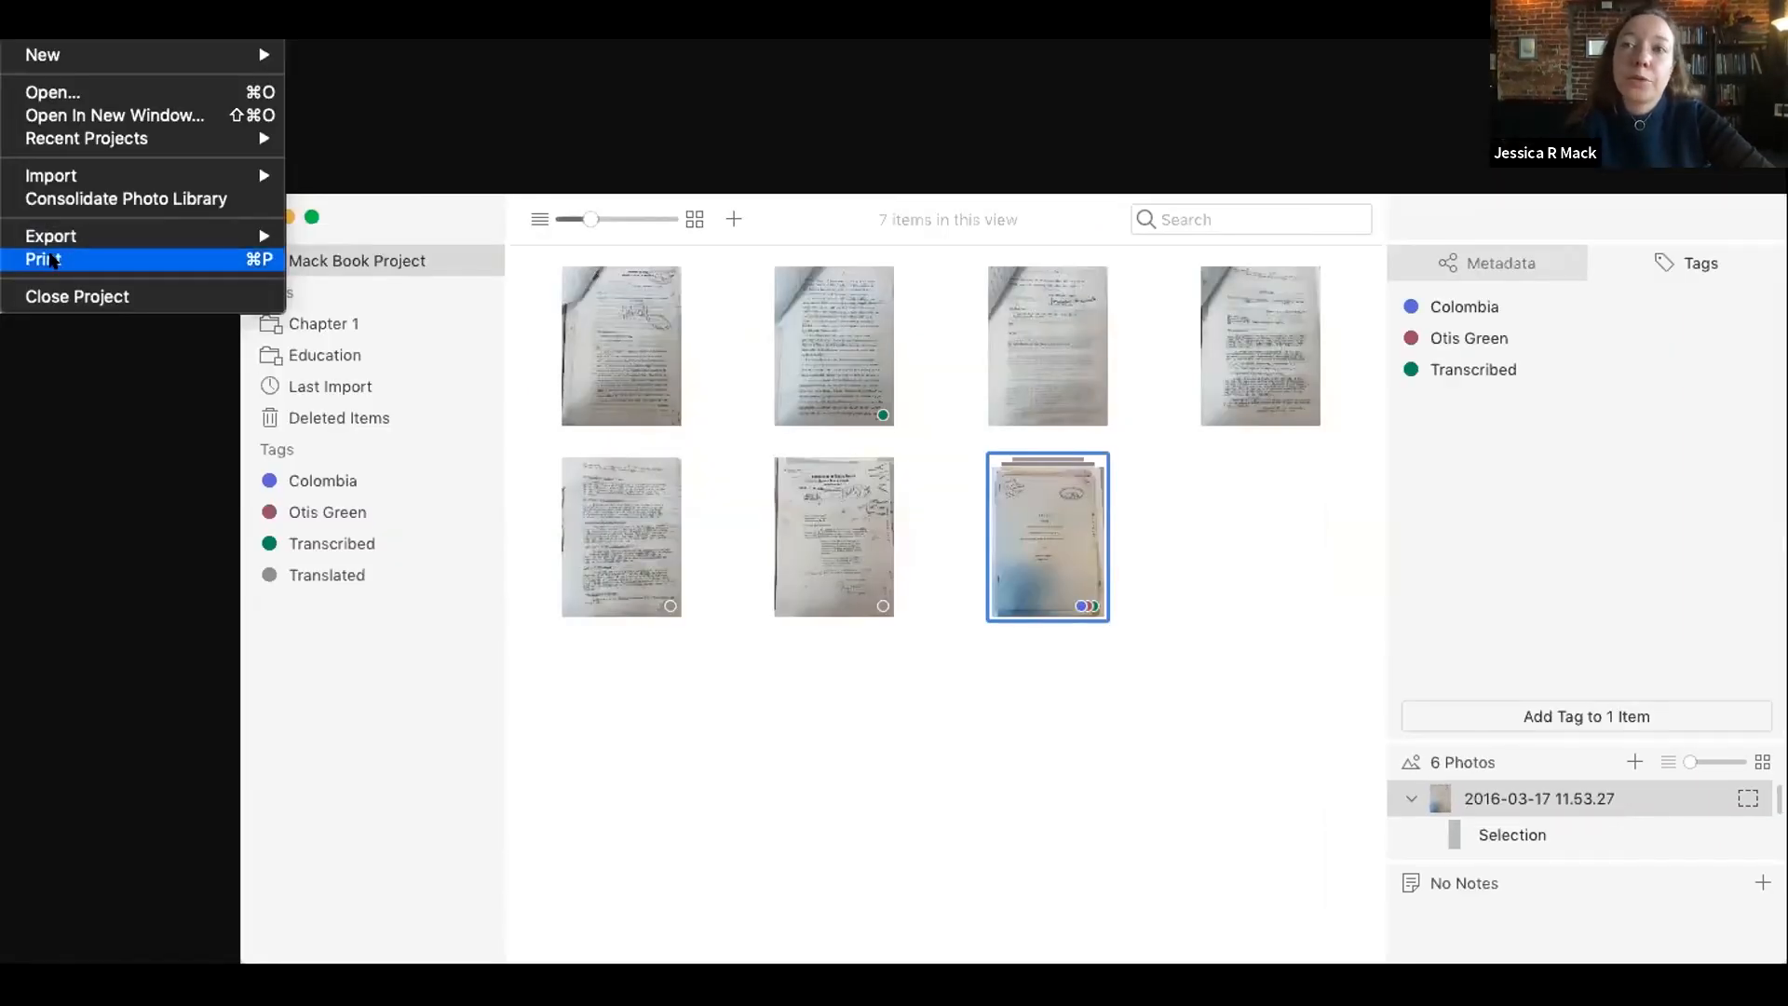
pyautogui.click(51, 260)
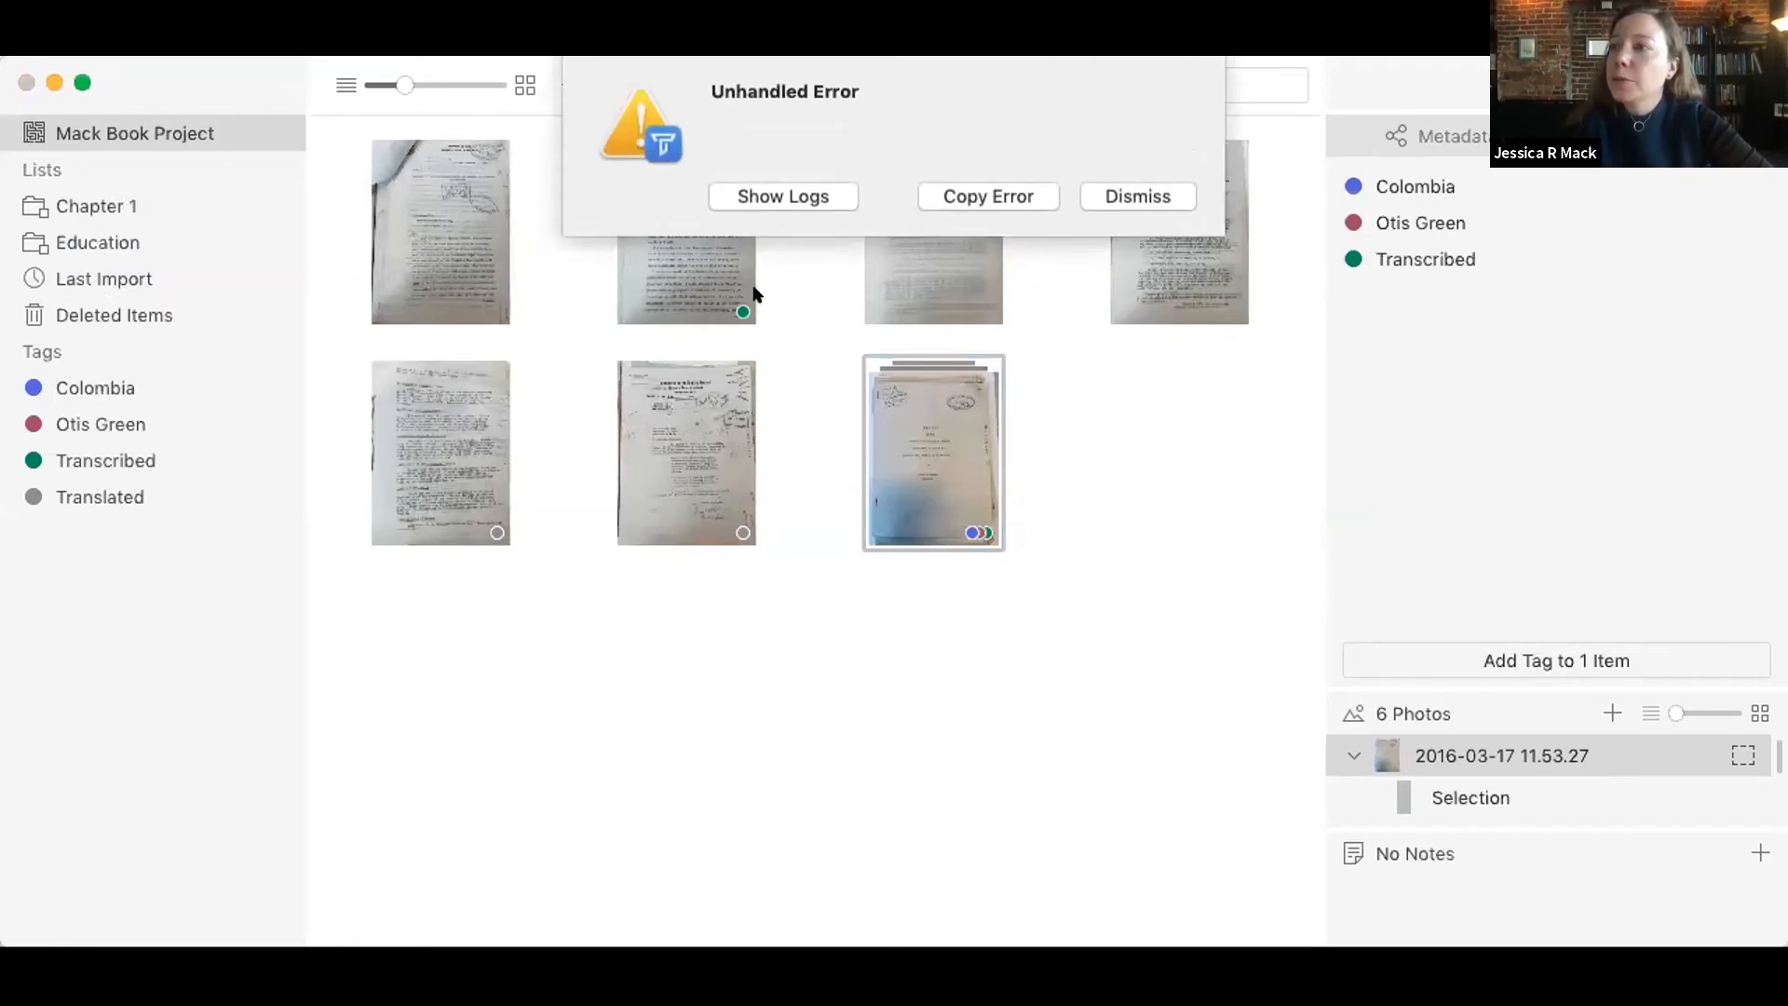
pyautogui.click(1171, 186)
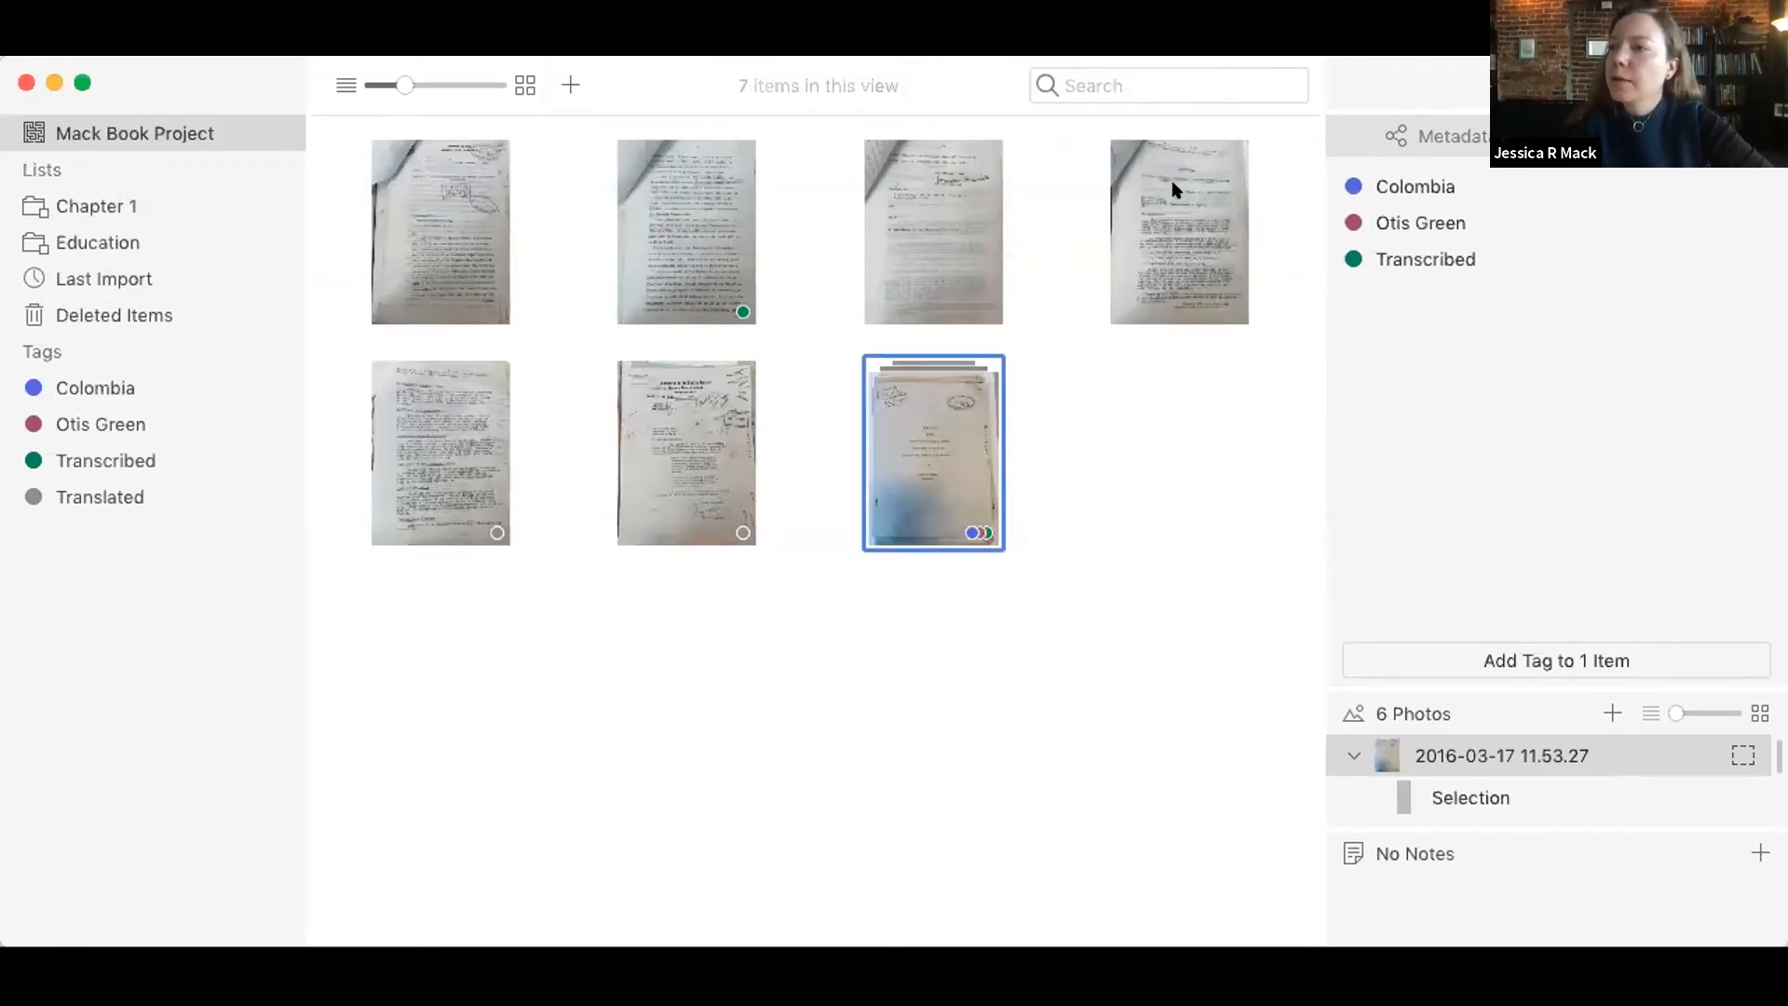
pyautogui.click(896, 667)
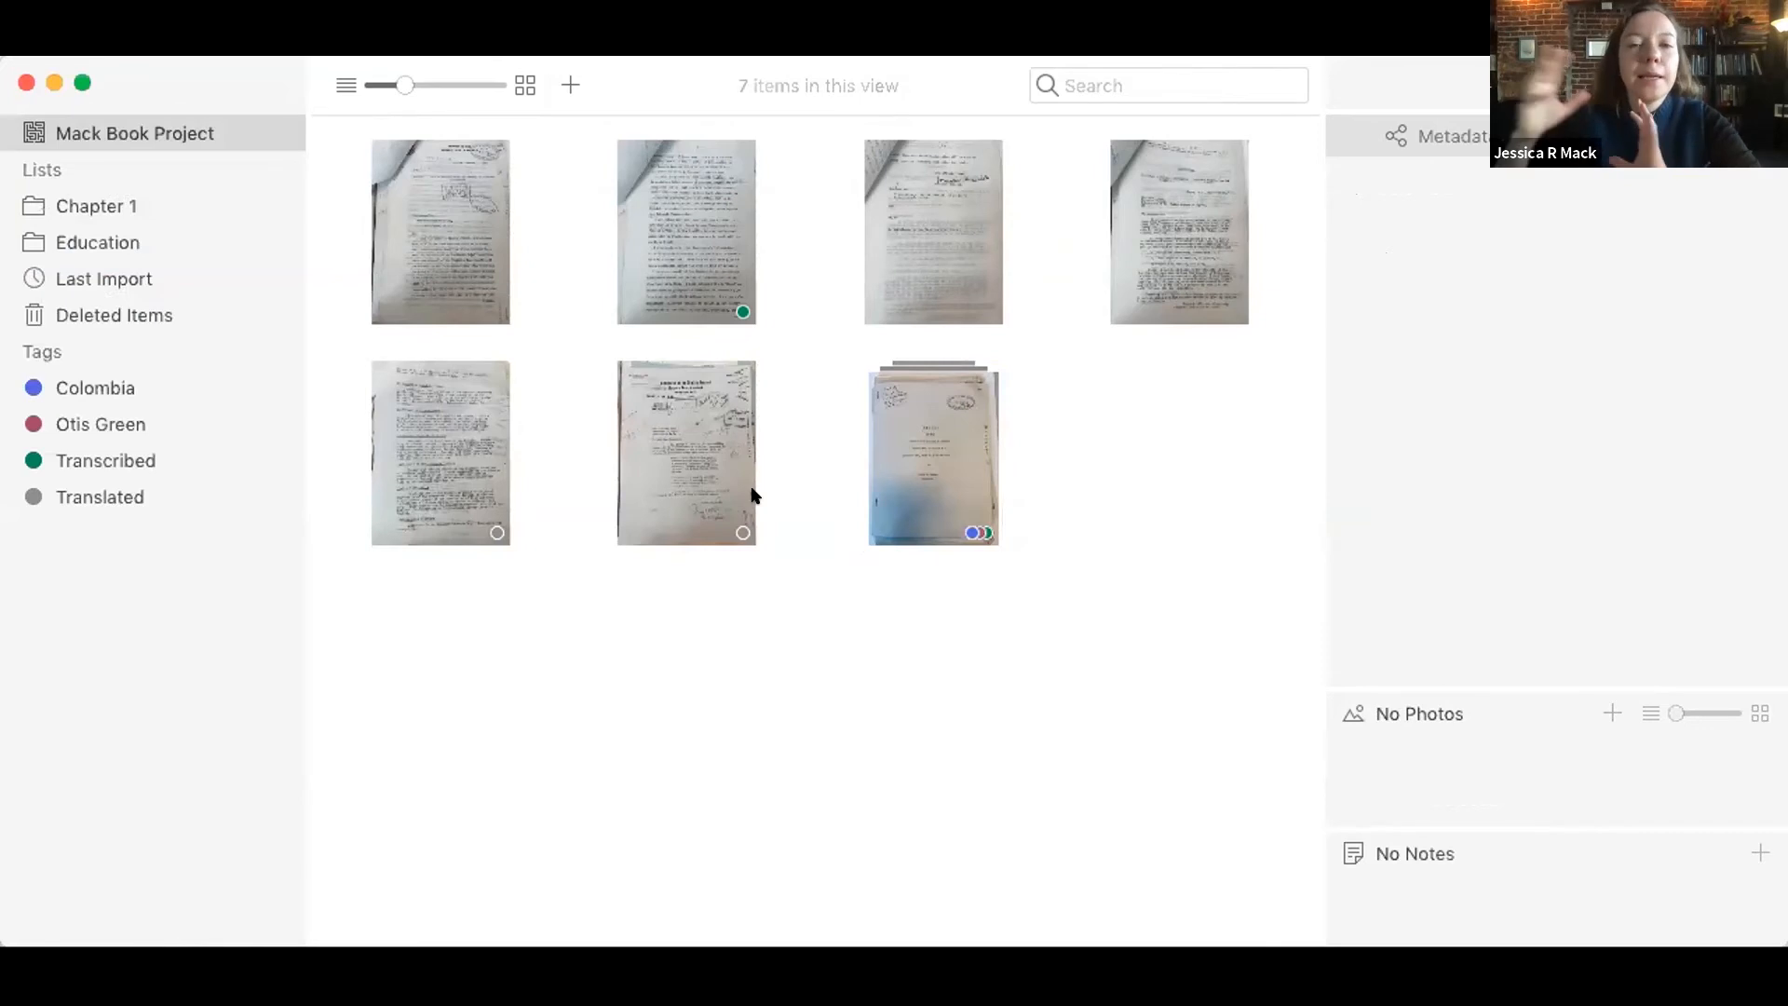